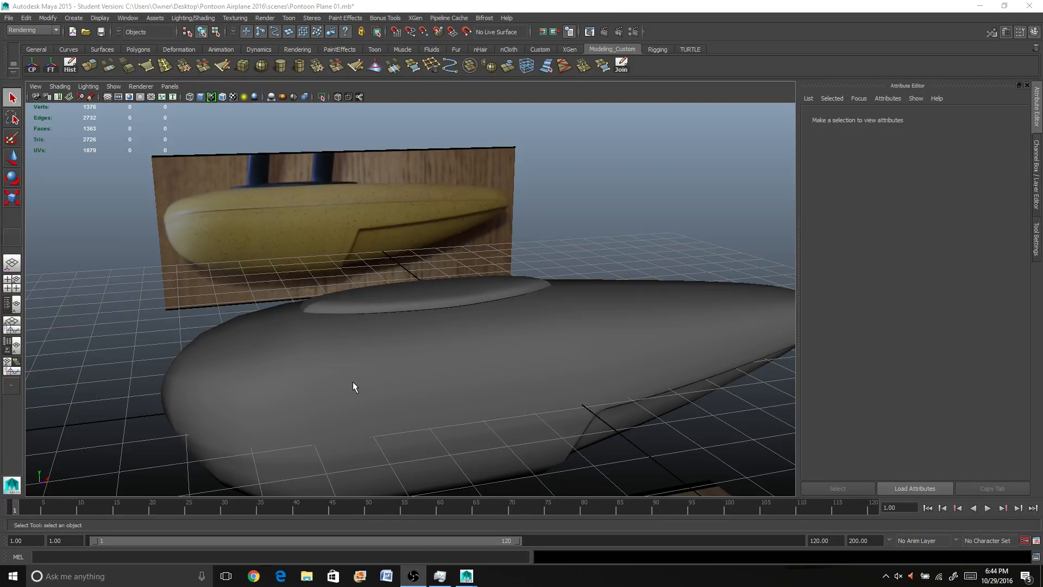
alt+drag(353, 381, 406, 377)
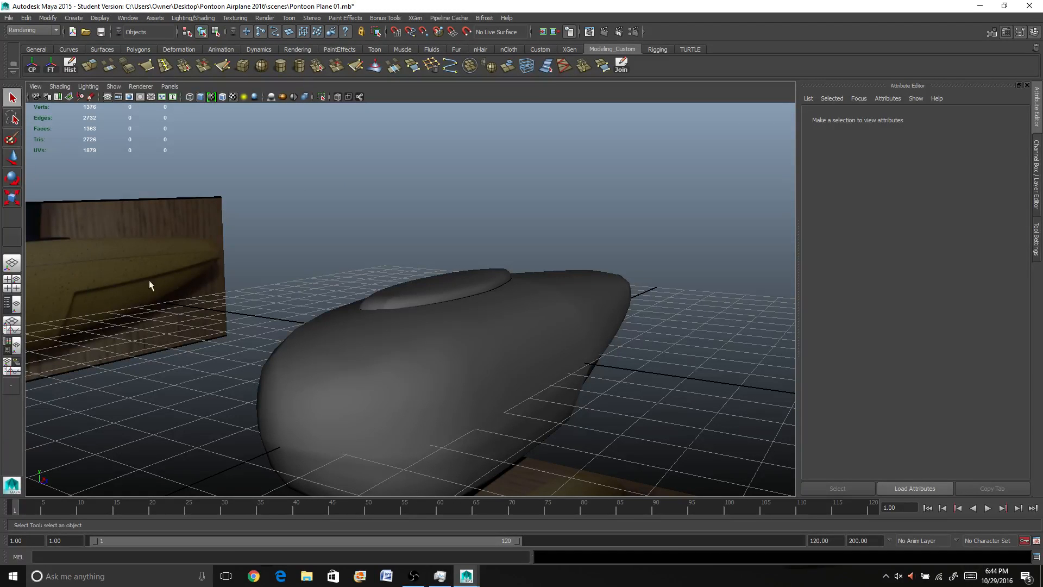
alt+drag(545, 292, 344, 358)
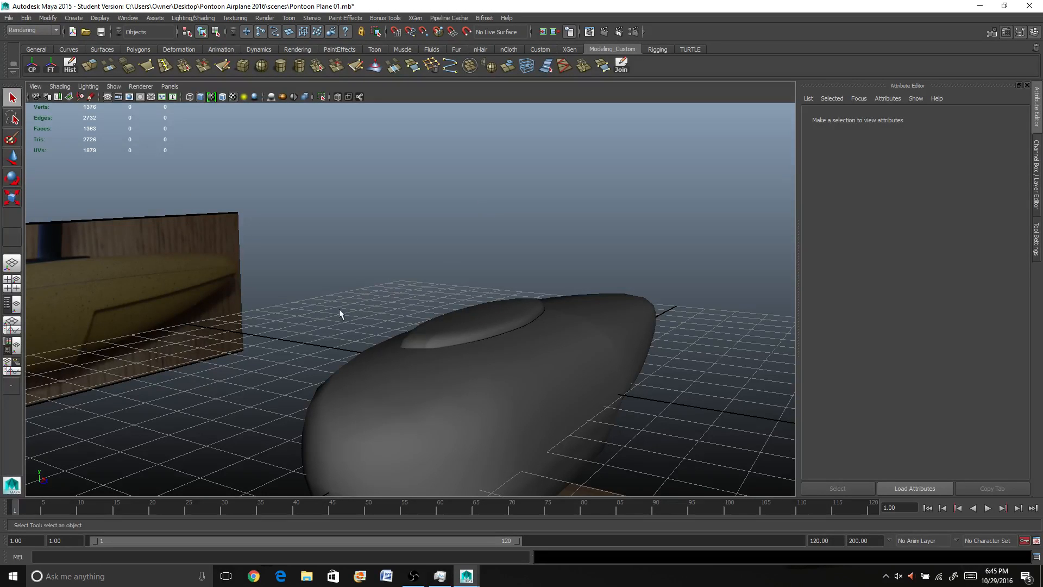
click(72, 18)
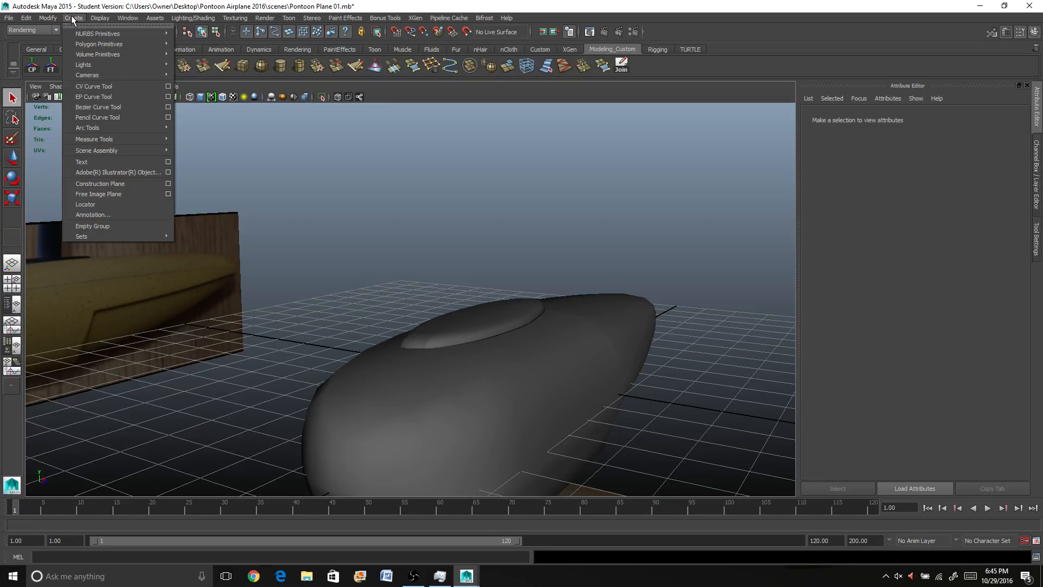
click(95, 88)
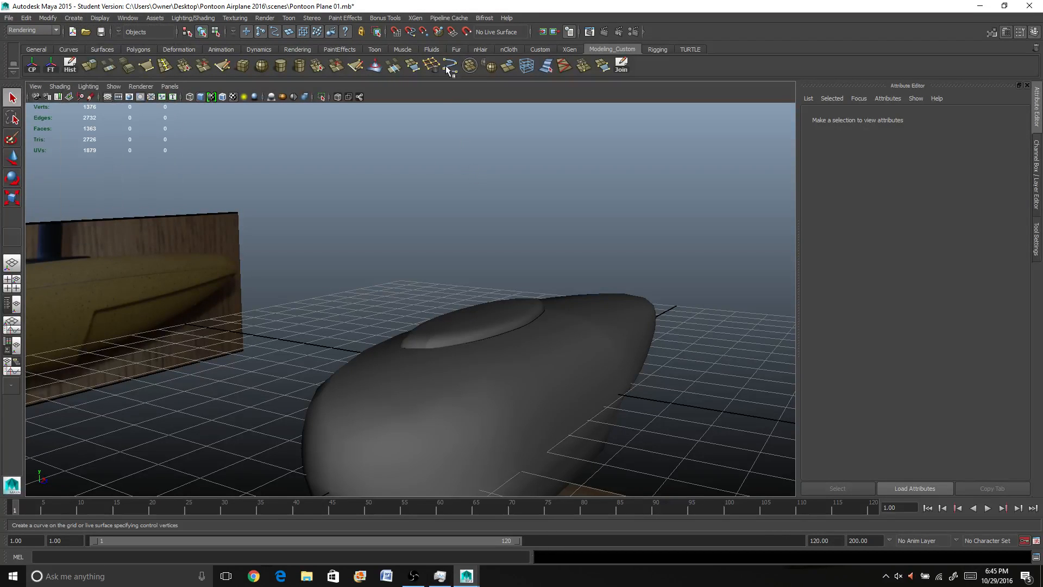
alt+drag(588, 214, 565, 213)
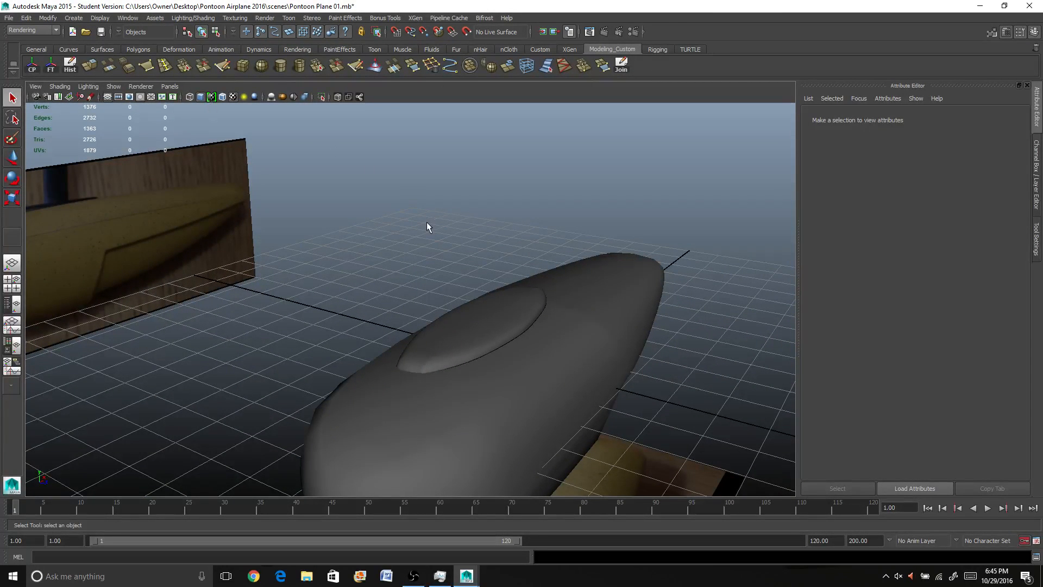
alt+drag(427, 227, 382, 201)
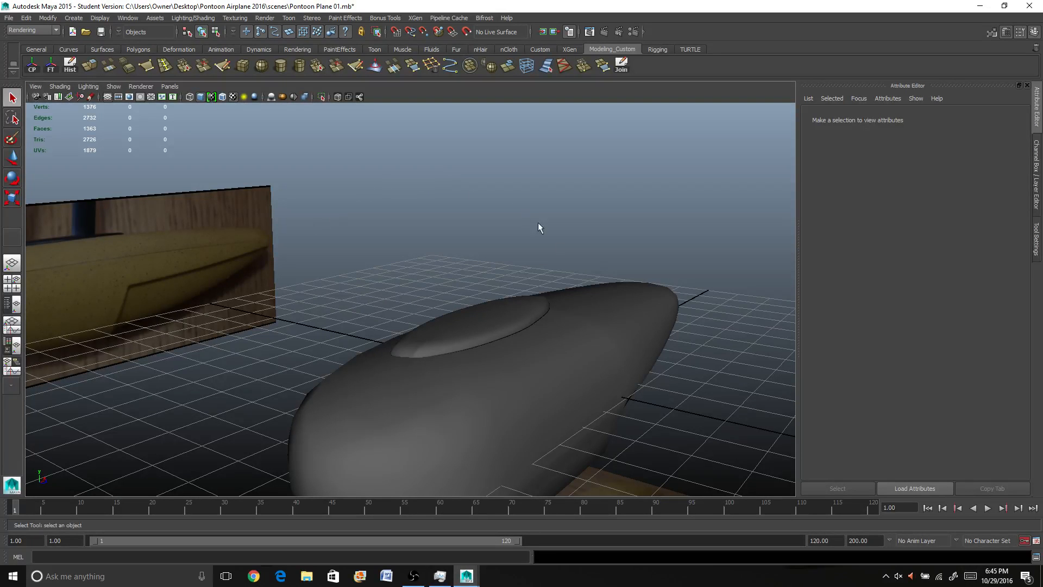
alt+drag(523, 309, 500, 320)
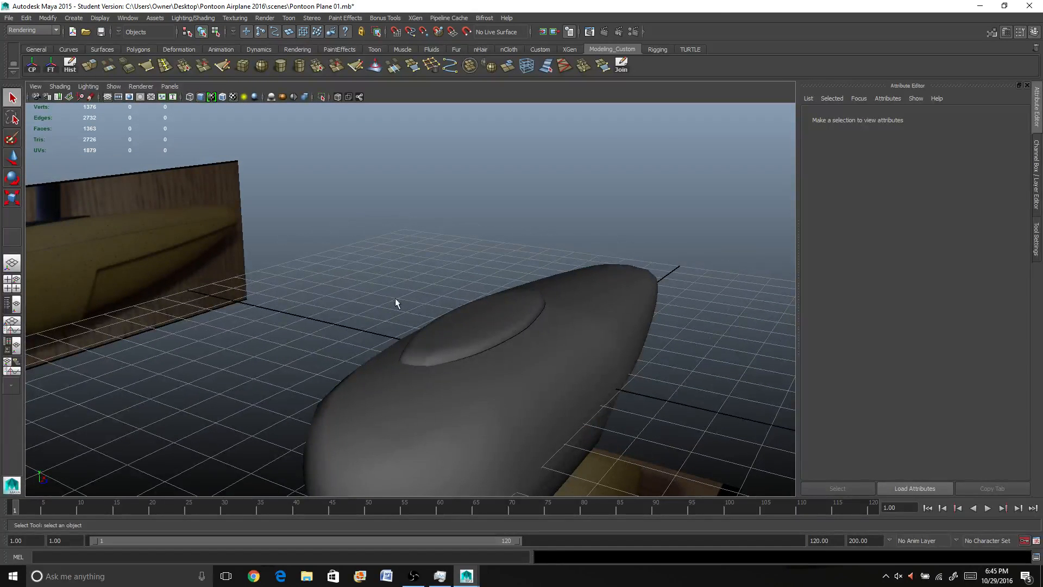
Step: Maximize the orthographic view showing the pontoon end-on and check the CV Curve tool's degree and knot spacing settings
click(11, 289)
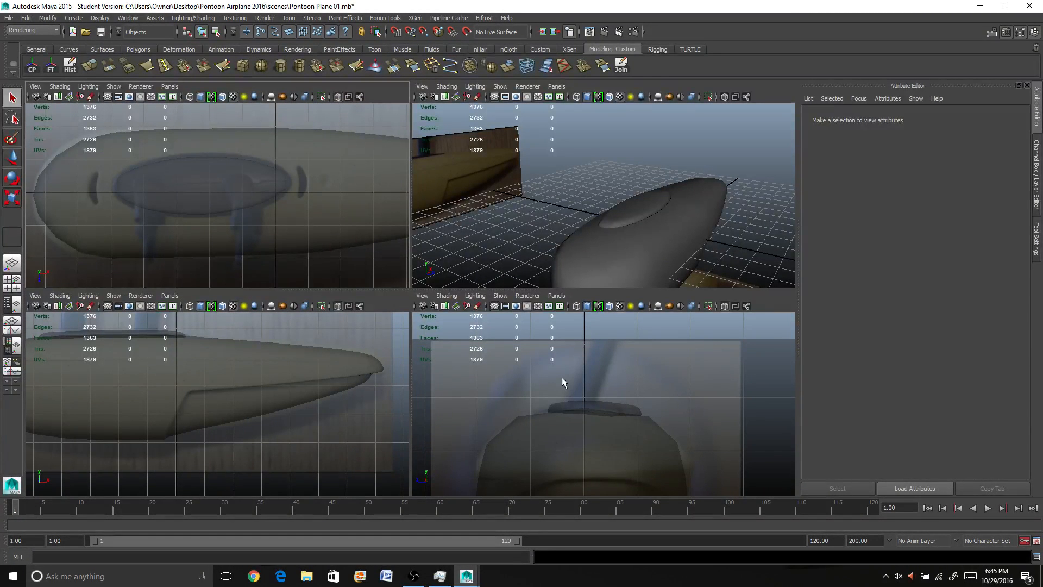
key(space)
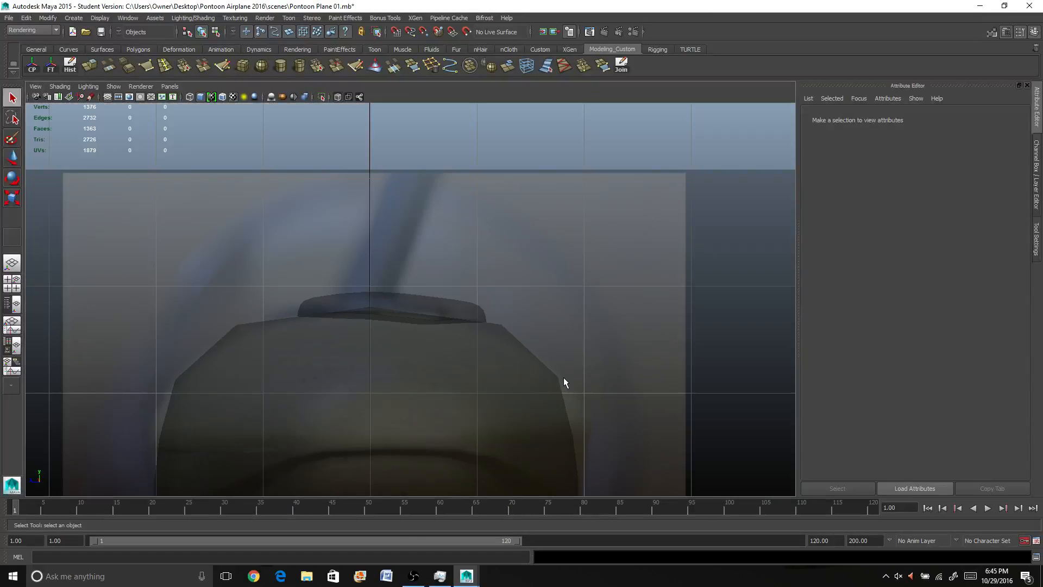
alt+middle_drag(341, 296, 398, 356)
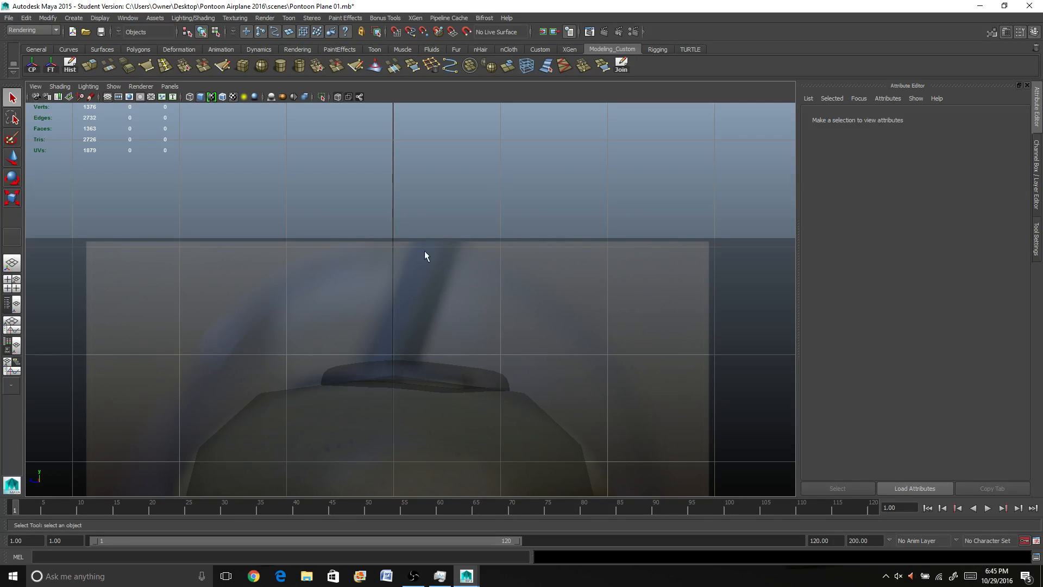
click(450, 65)
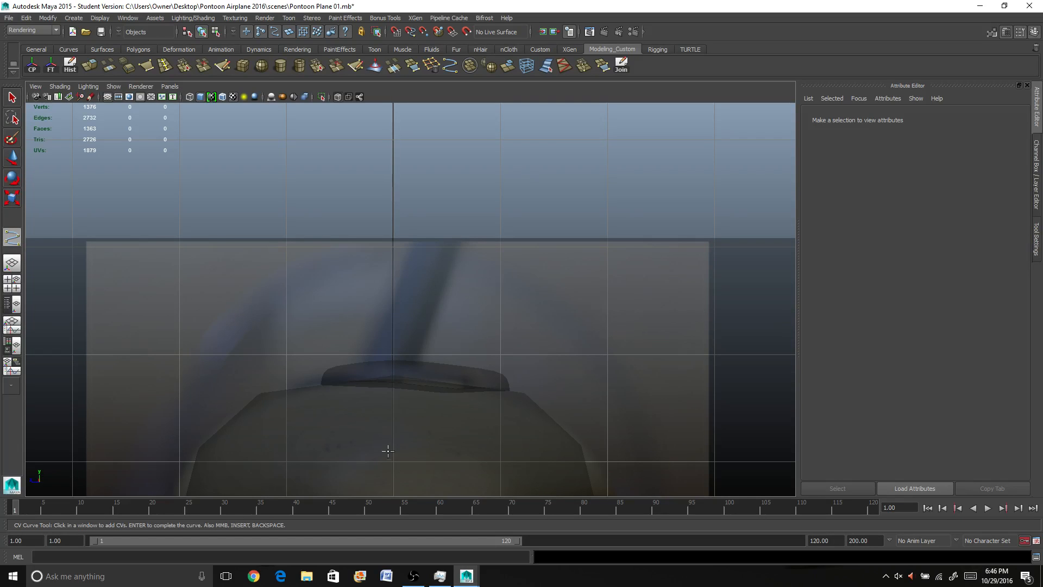
double_click(11, 238)
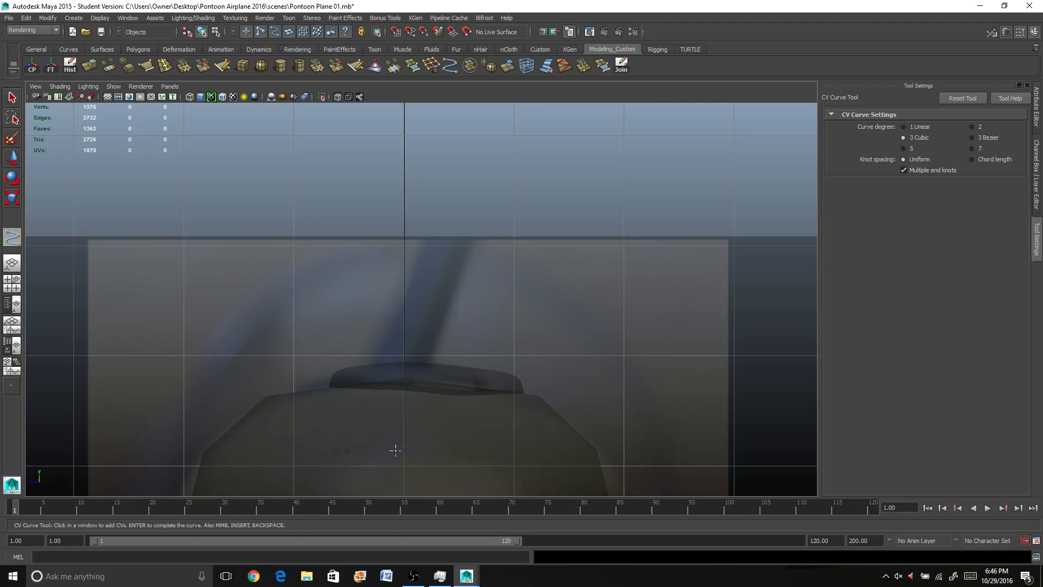
click(1027, 86)
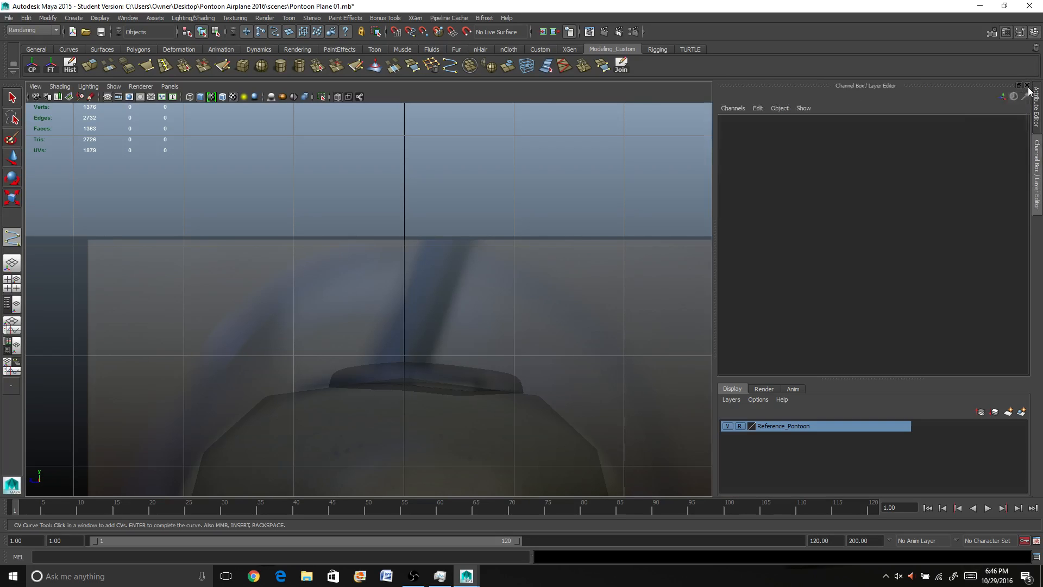
alt+middle_drag(290, 235, 284, 207)
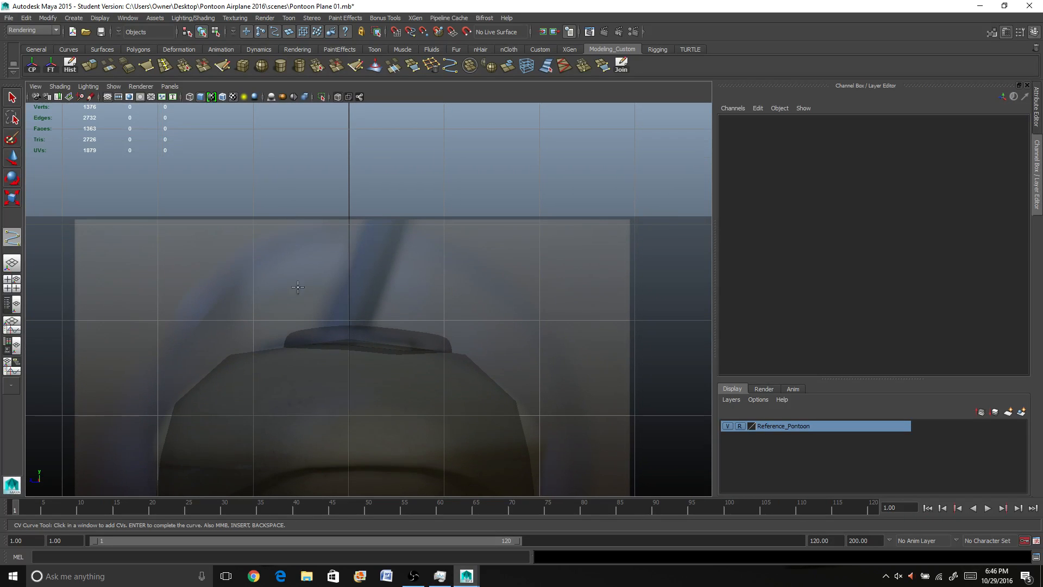
Step: Draw a five-point cubic CV curve from inside the pontoon up along the reference strut to just above the reference image
click(334, 386)
click(339, 331)
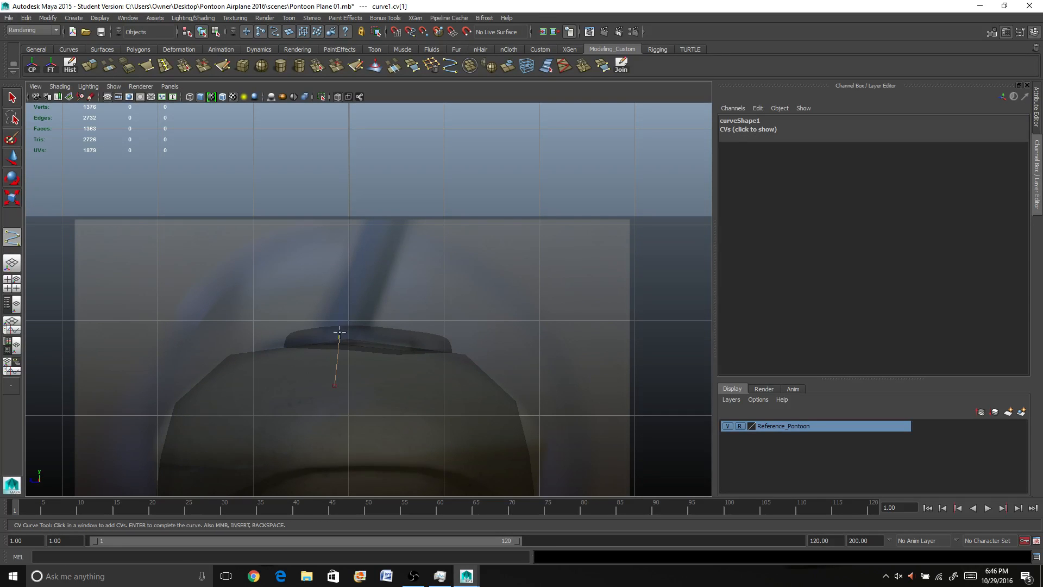
click(361, 270)
click(384, 227)
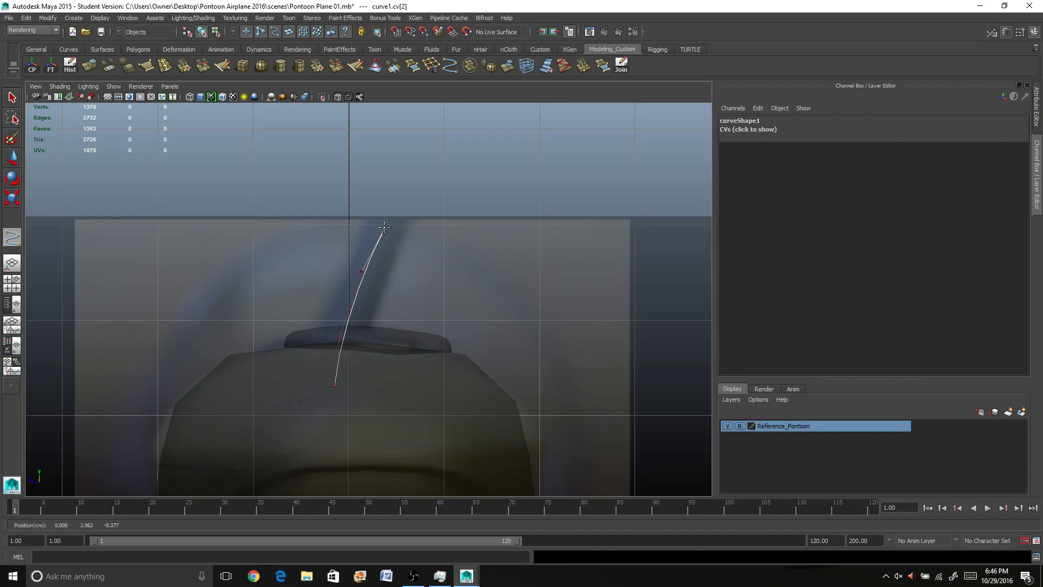
click(425, 173)
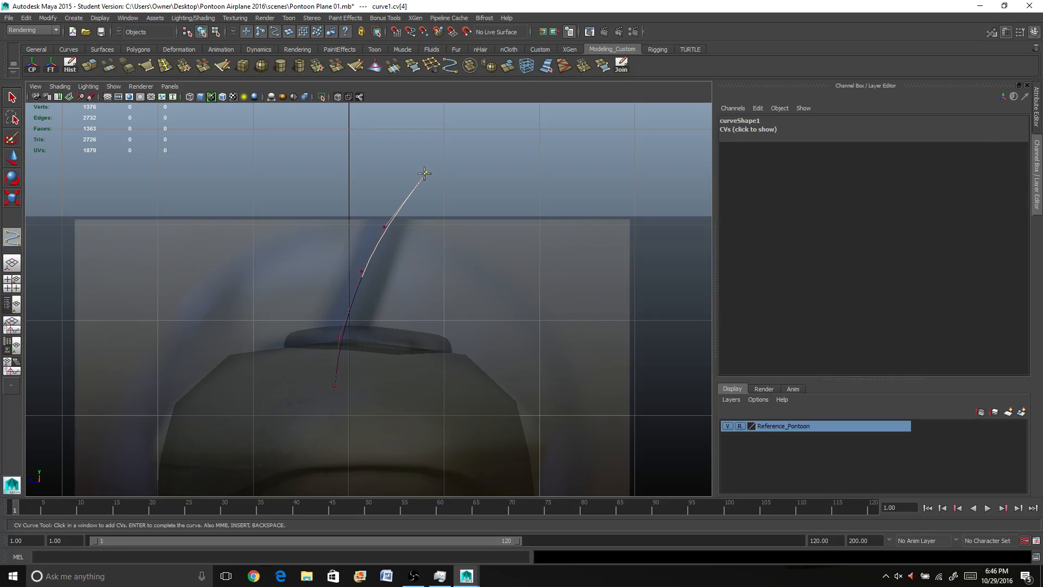
key(Return)
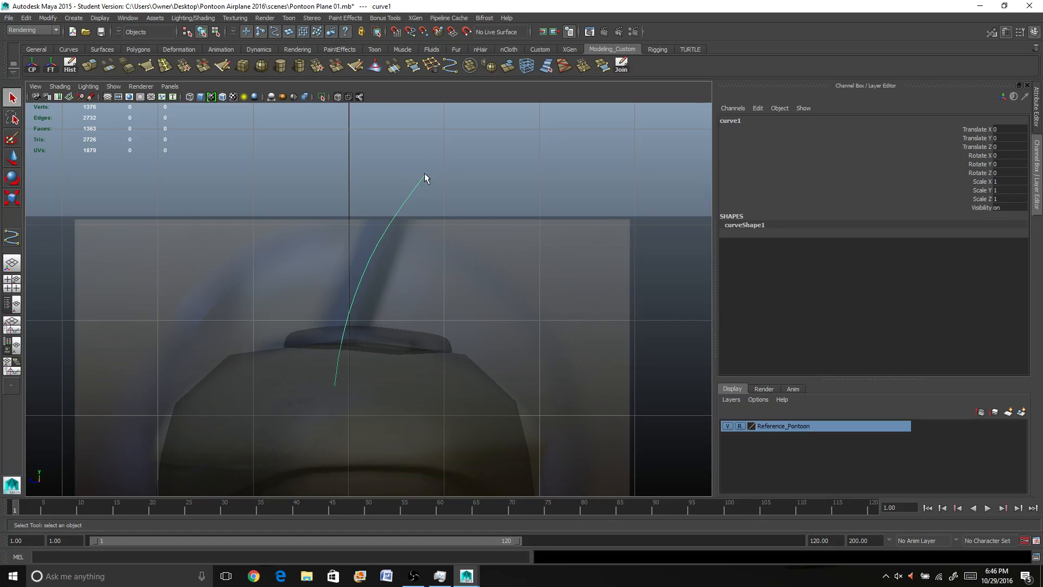
Step: Center the pivot of the strut curve
key(w)
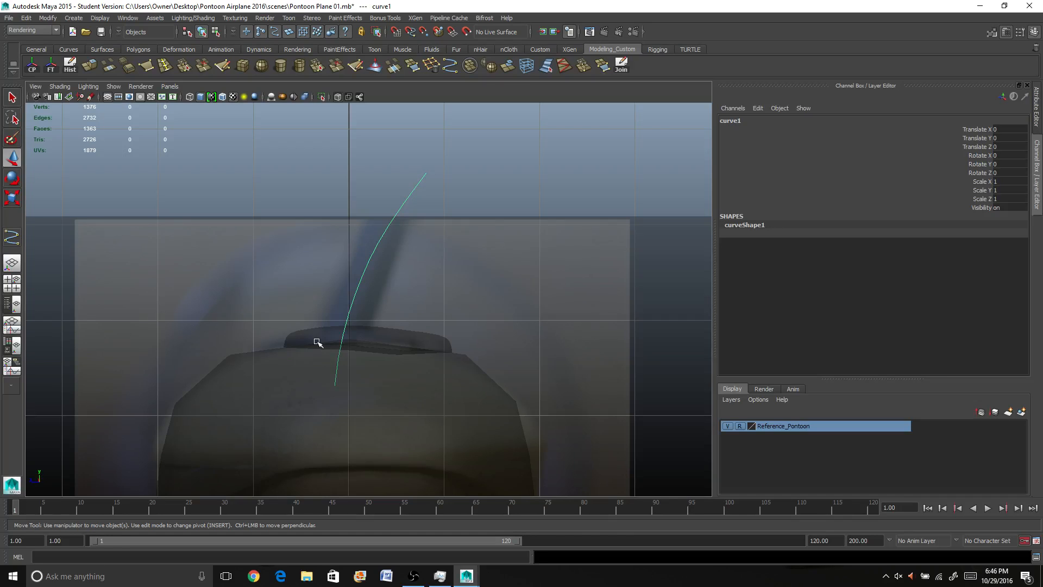
alt+middle_drag(324, 400, 295, 275)
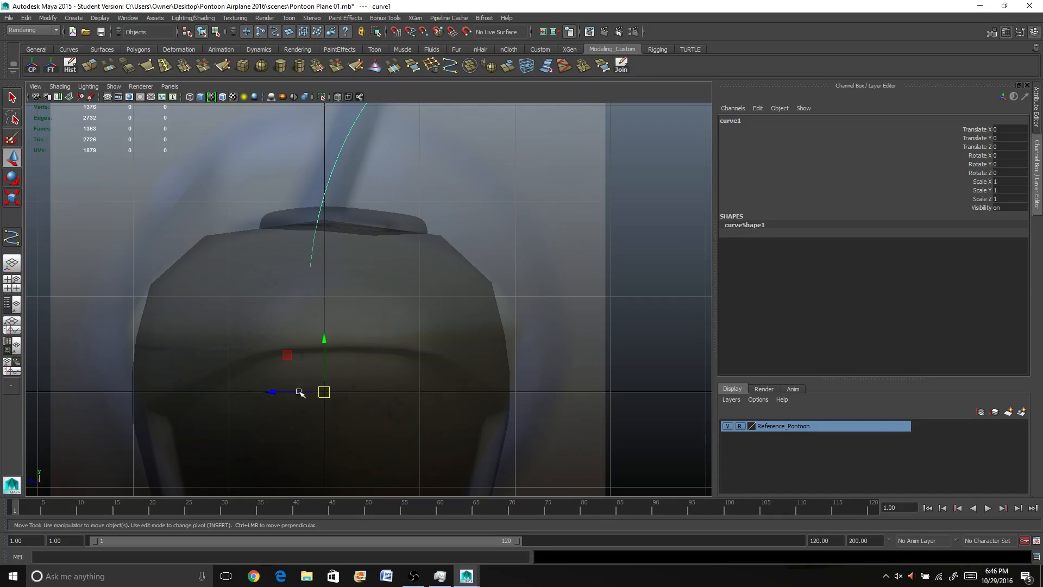
alt+middle_drag(373, 302, 365, 352)
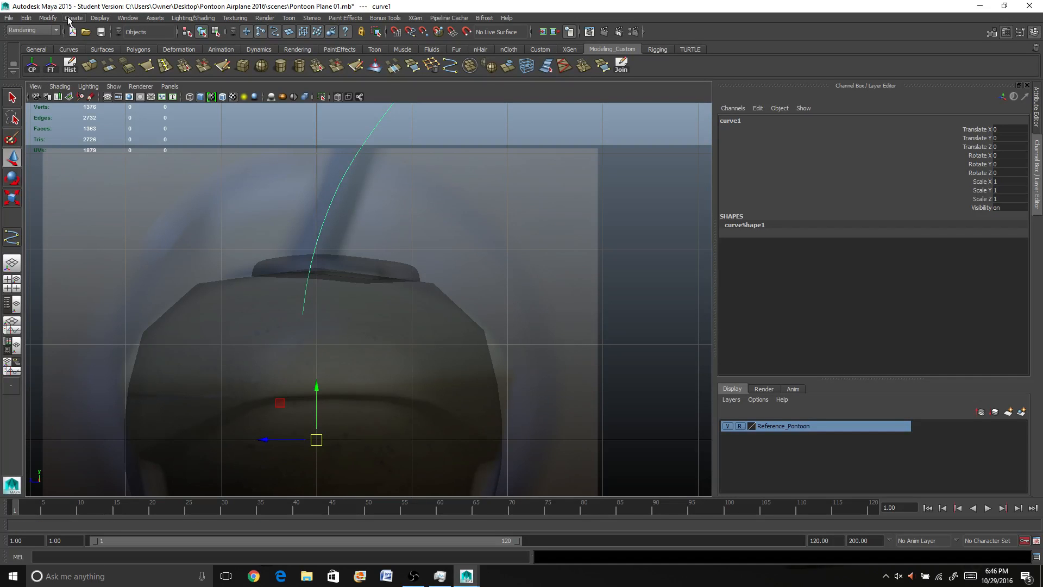
click(47, 18)
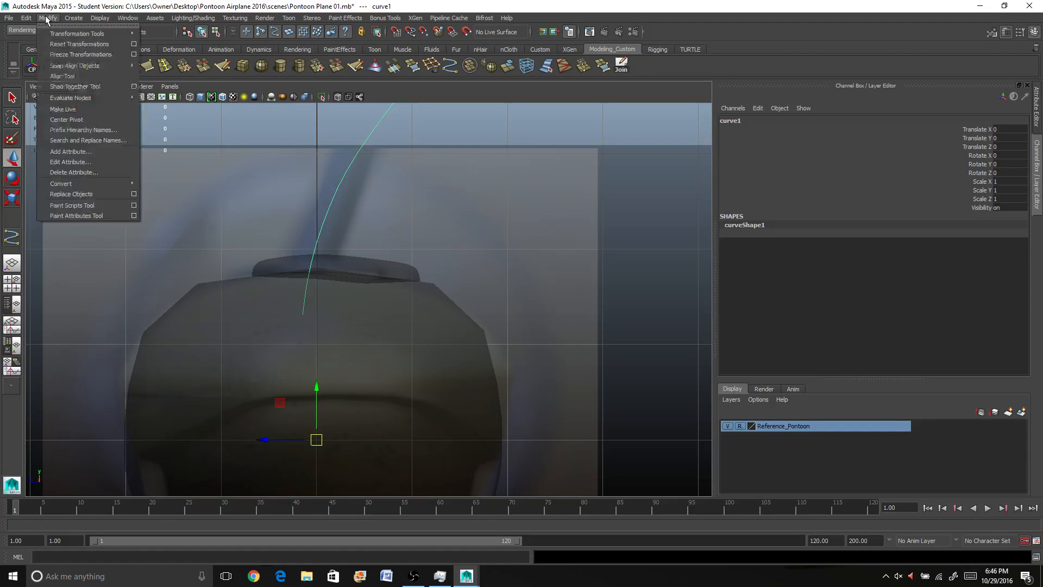
click(67, 120)
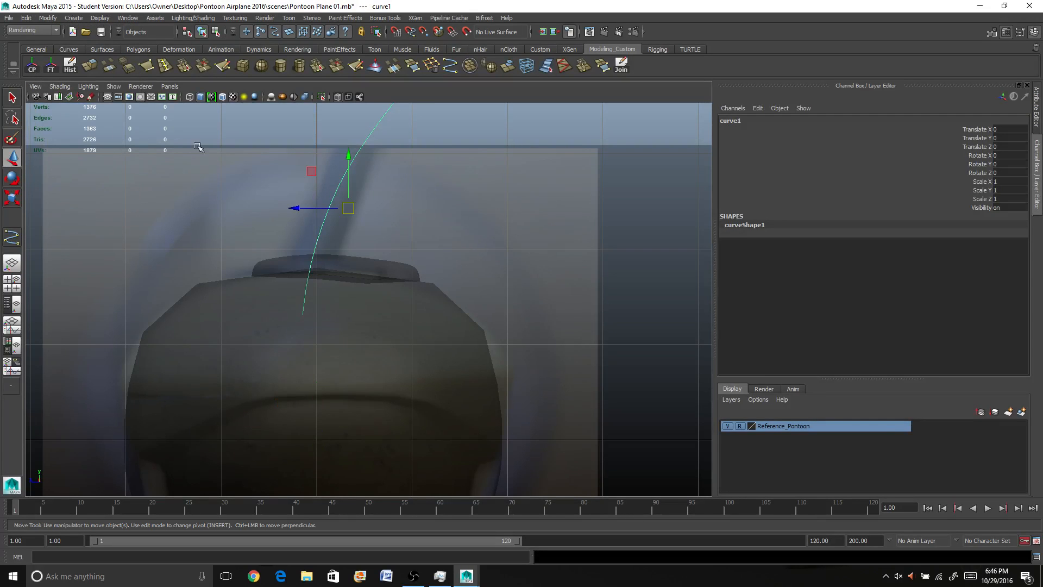
alt+middle_drag(461, 214, 409, 283)
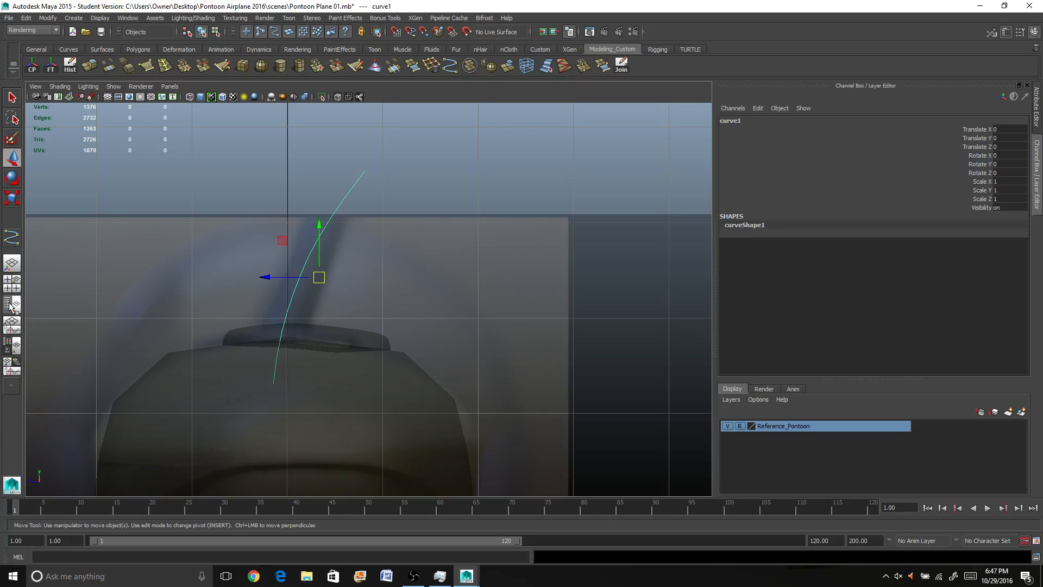
Step: Create a polygon cylinder in the perspective view and raise it above the pontoon to about 4.31 cm on Y
click(12, 264)
alt+drag(465, 342, 420, 318)
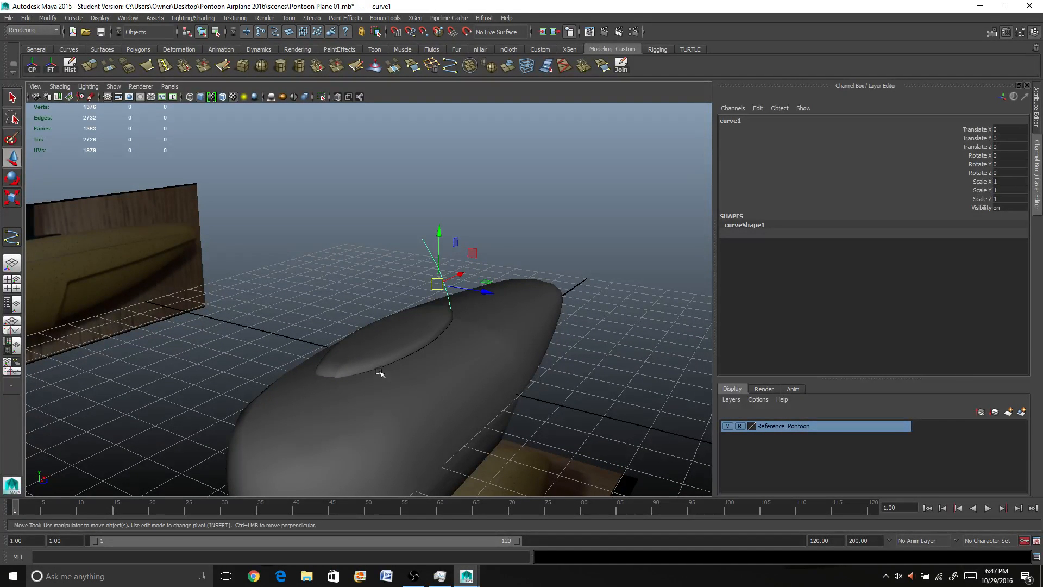
click(74, 18)
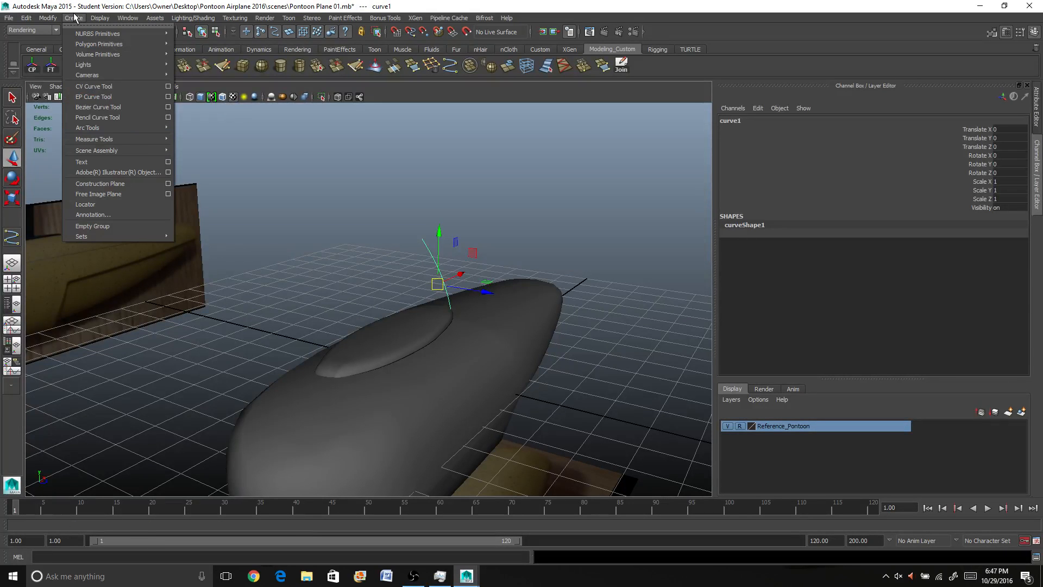
mouse_move(109, 44)
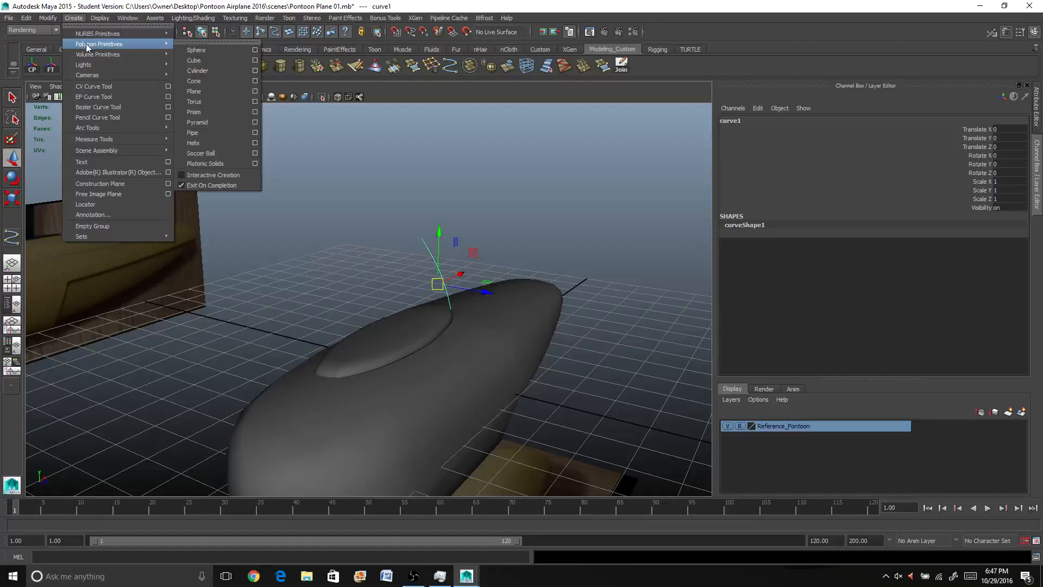
click(207, 69)
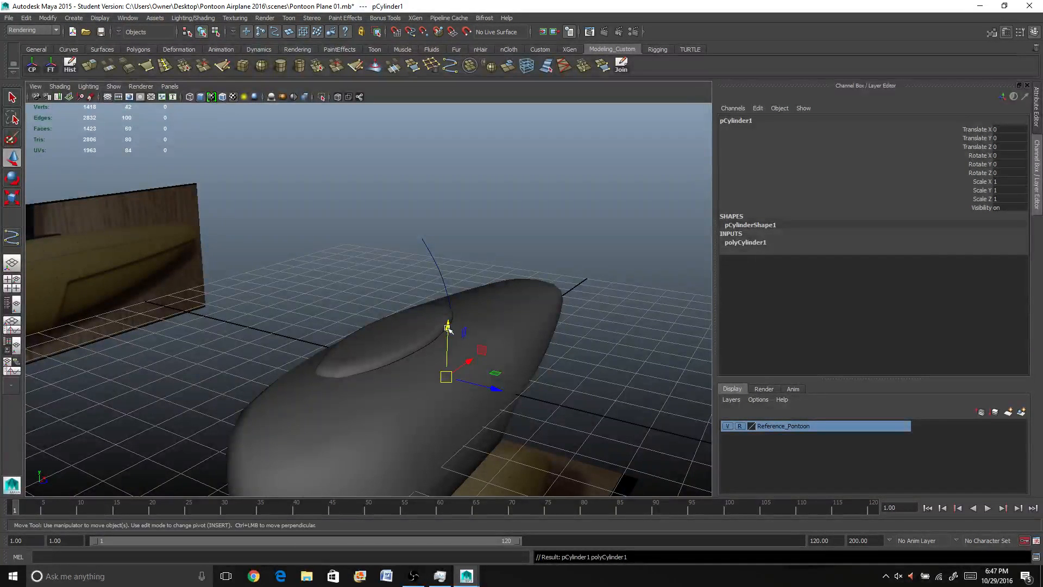
drag(447, 328, 450, 158)
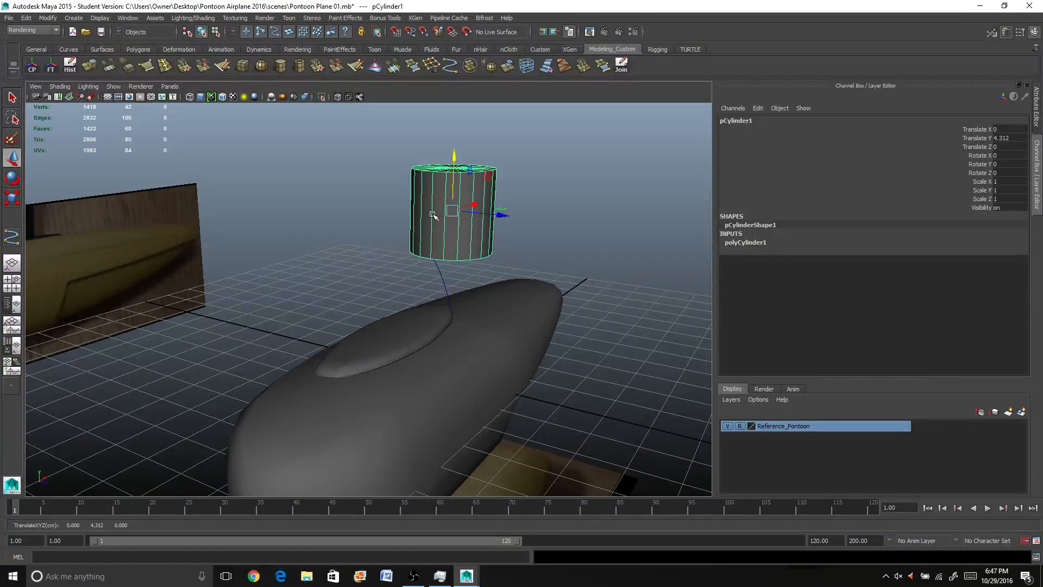
Step: Delete the cylinder's side and bottom faces, keeping only the circular top cap
alt+drag(438, 217, 414, 231)
scroll(414, 230, up, 3)
alt+middle_drag(414, 232, 257, 343)
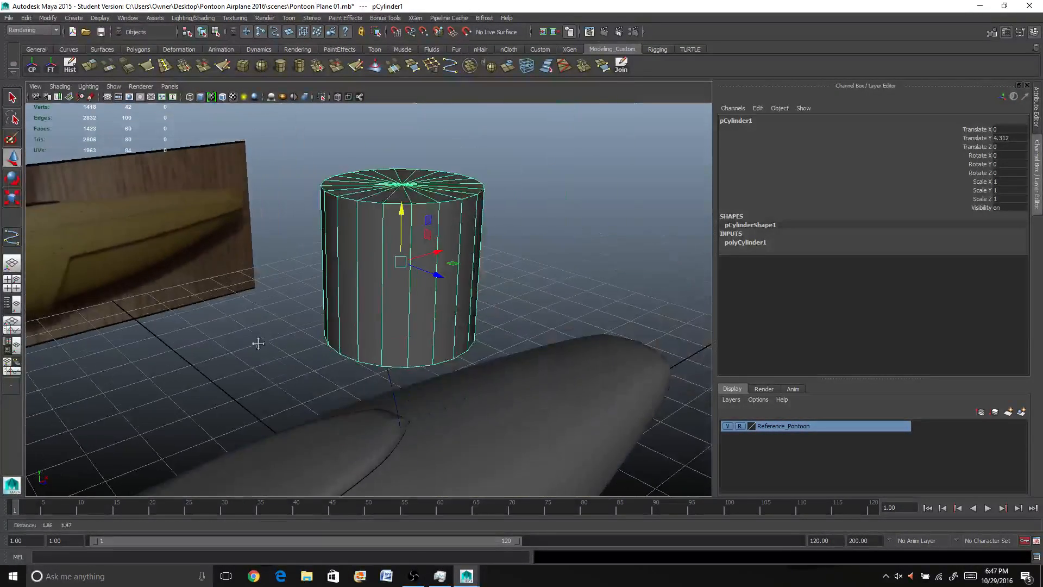
alt+drag(258, 343, 401, 218)
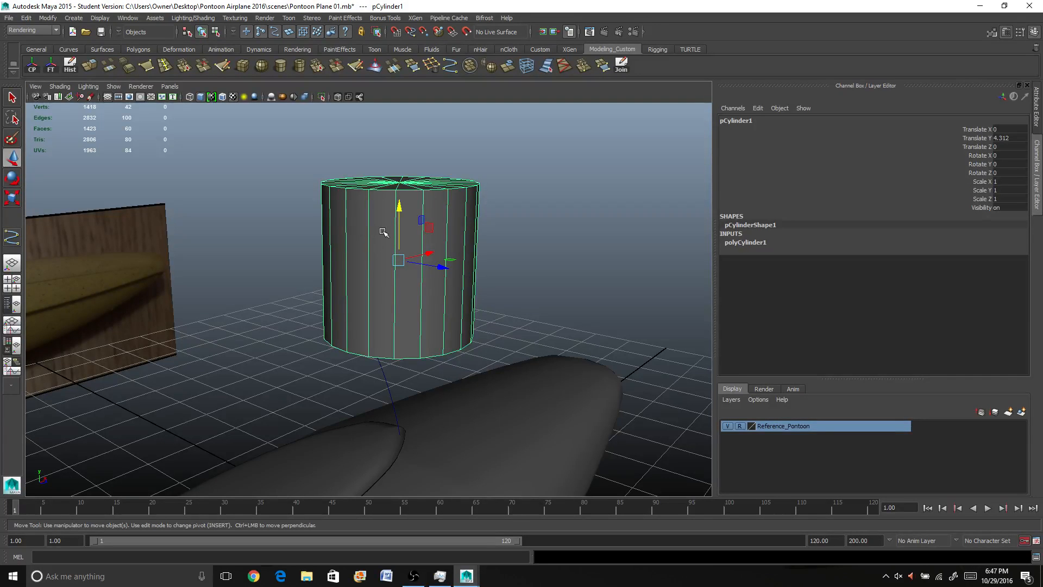
right_drag(383, 232, 366, 253)
drag(287, 255, 512, 354)
key(Delete)
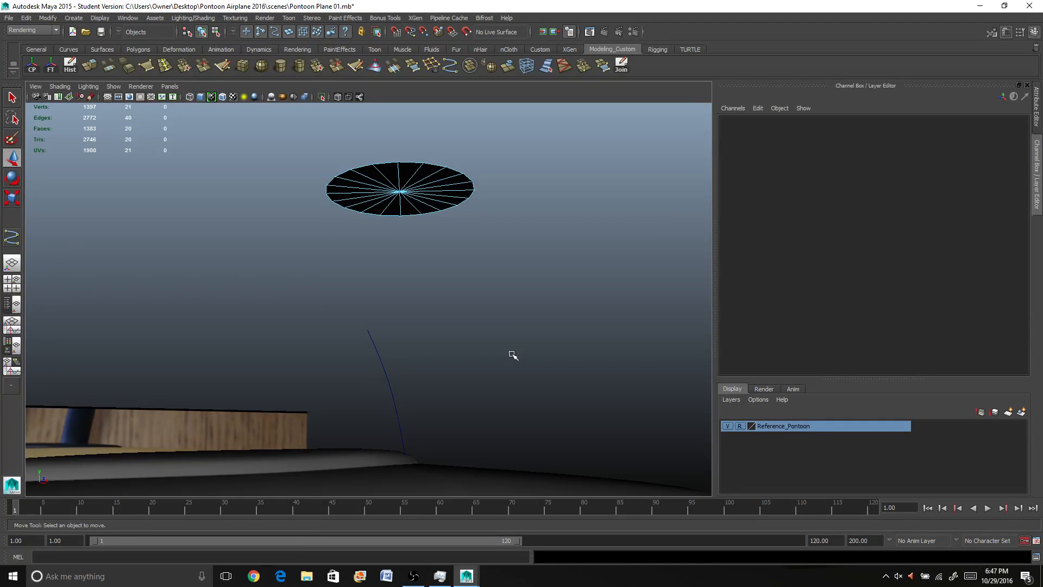
Step: Return the remaining disc to object mode and center its pivot
right_drag(367, 179, 382, 171)
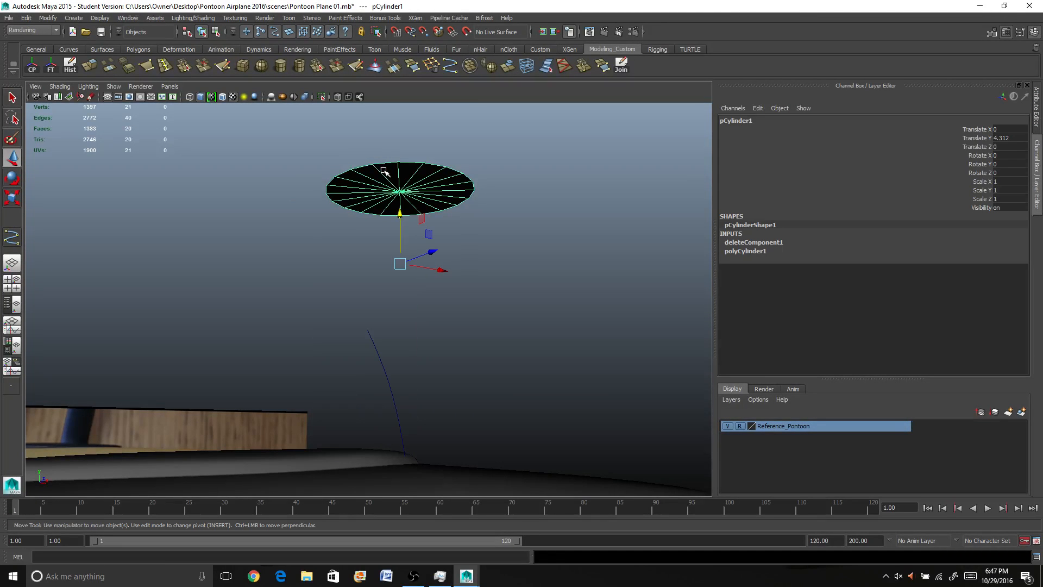
mouse_move(382, 171)
alt+mouse_down()
mouse_move(383, 237)
mouse_move(380, 179)
alt+mouse_up()
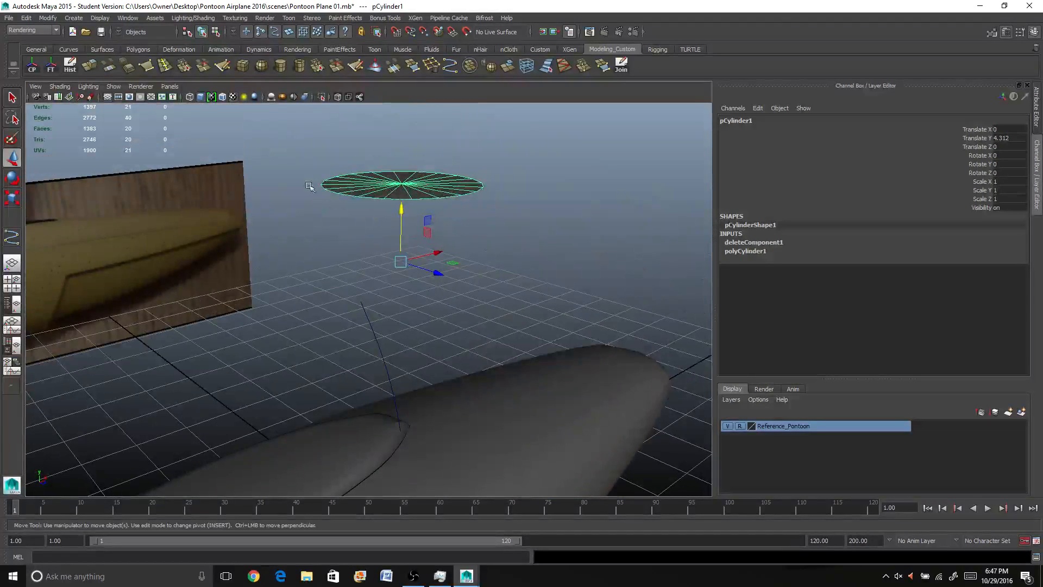
click(34, 66)
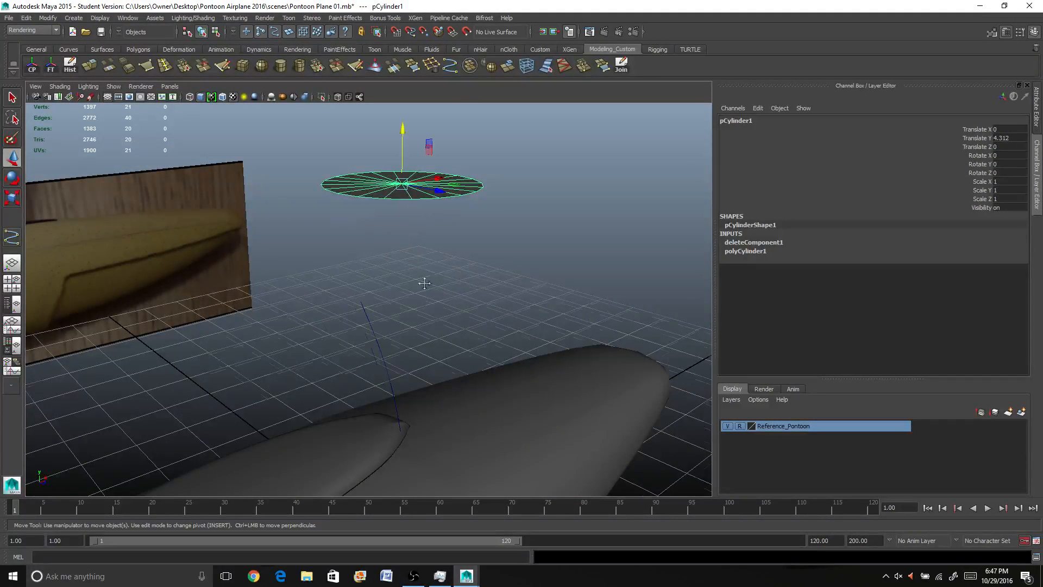
Step: Lower the disc above the pontoon to about 2.947 on Y
alt+drag(421, 280, 413, 318)
drag(388, 165, 274, 344)
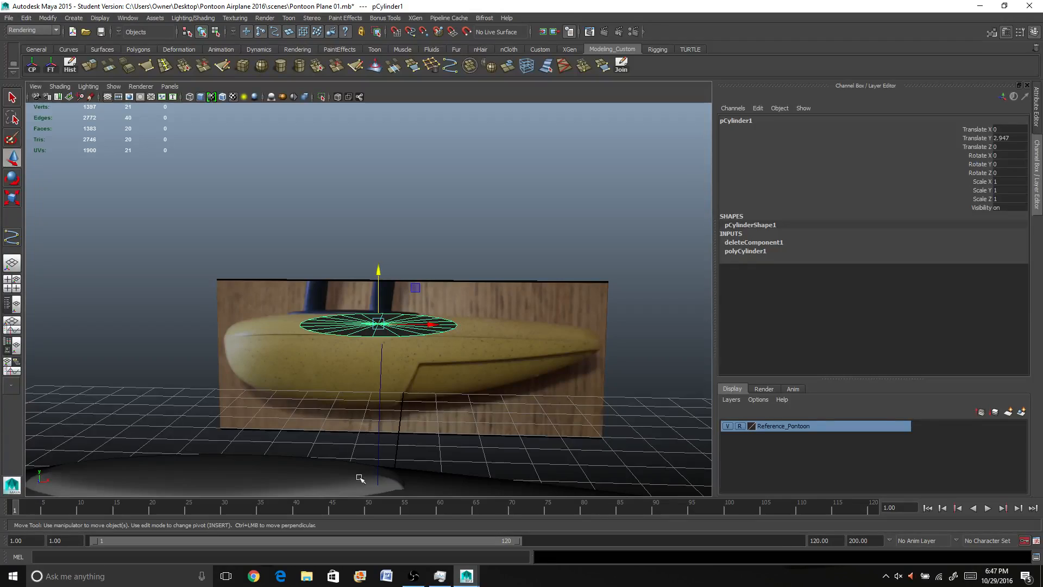
alt+drag(373, 364, 388, 395)
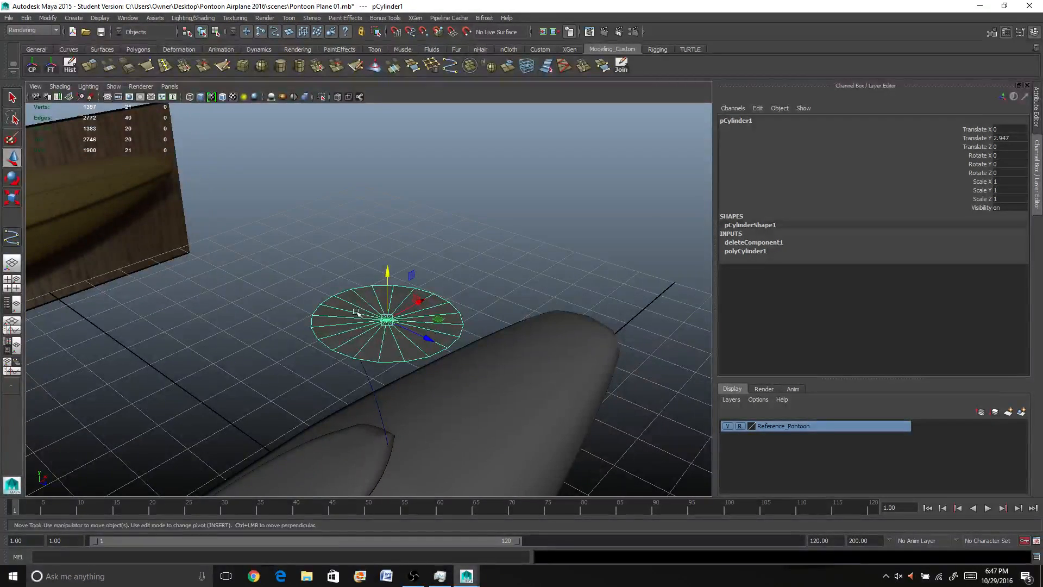
Step: Scale the disc down to about 0.403 on X and Y and 0.183 on Z
key(r)
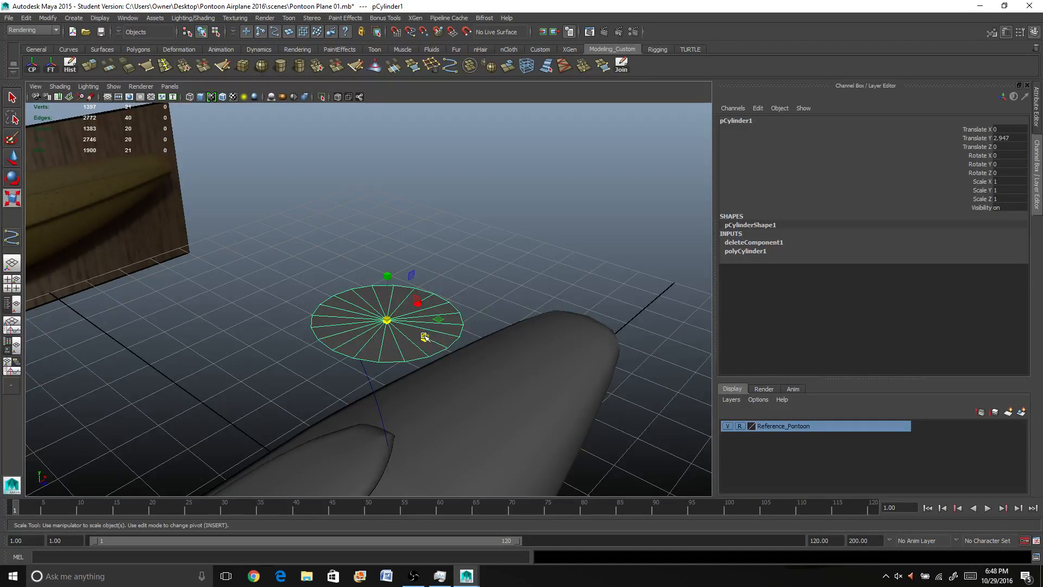
drag(424, 337, 401, 333)
alt+drag(456, 366, 373, 228)
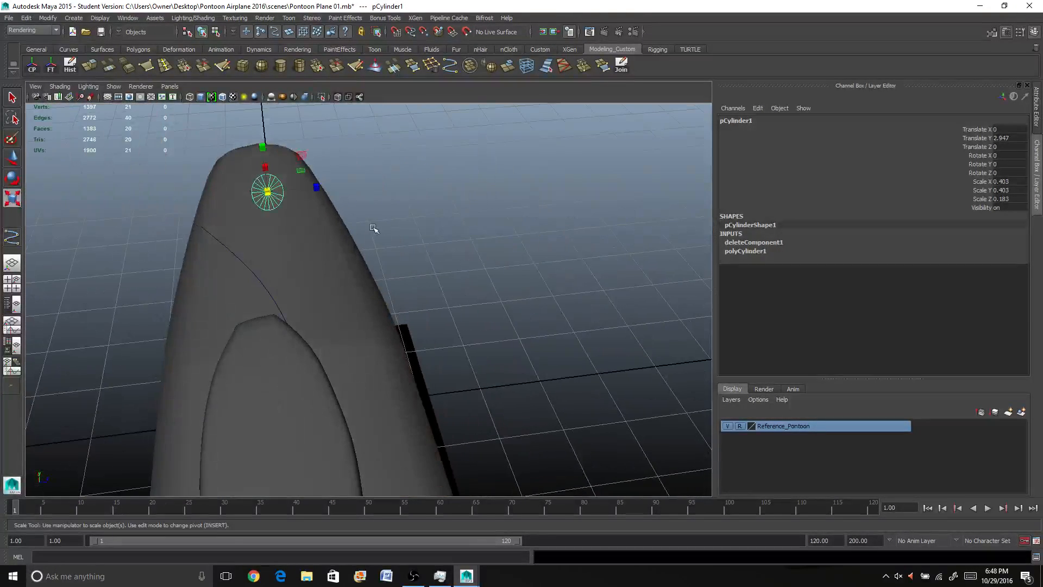
Step: Lower the scaled disc into the pontoon body, to about 0.58 on Y
key(w)
alt+drag(299, 227, 267, 233)
alt+drag(332, 346, 324, 331)
drag(322, 117, 337, 291)
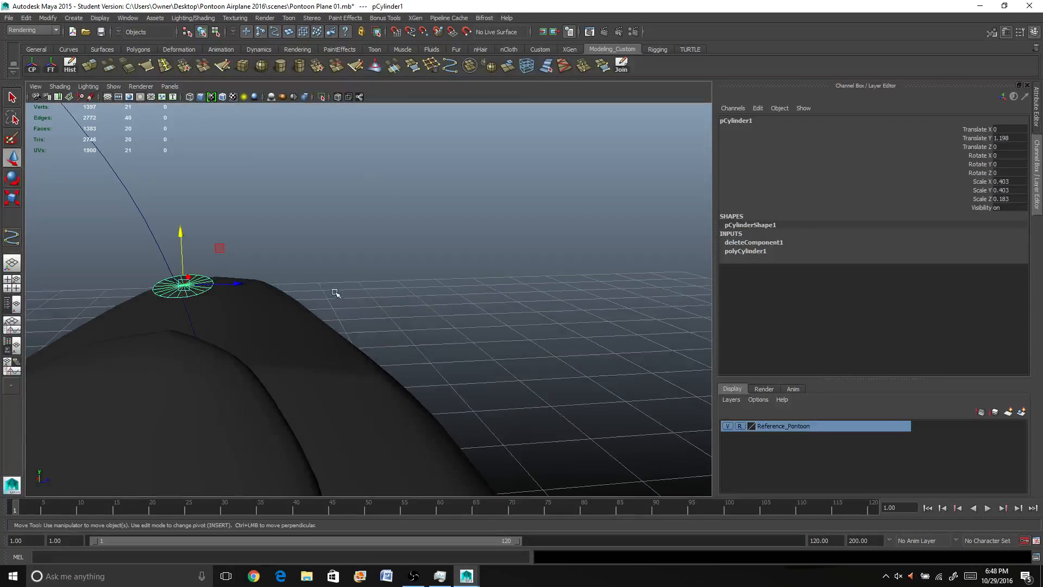
alt+middle_drag(337, 292, 422, 244)
drag(281, 201, 282, 272)
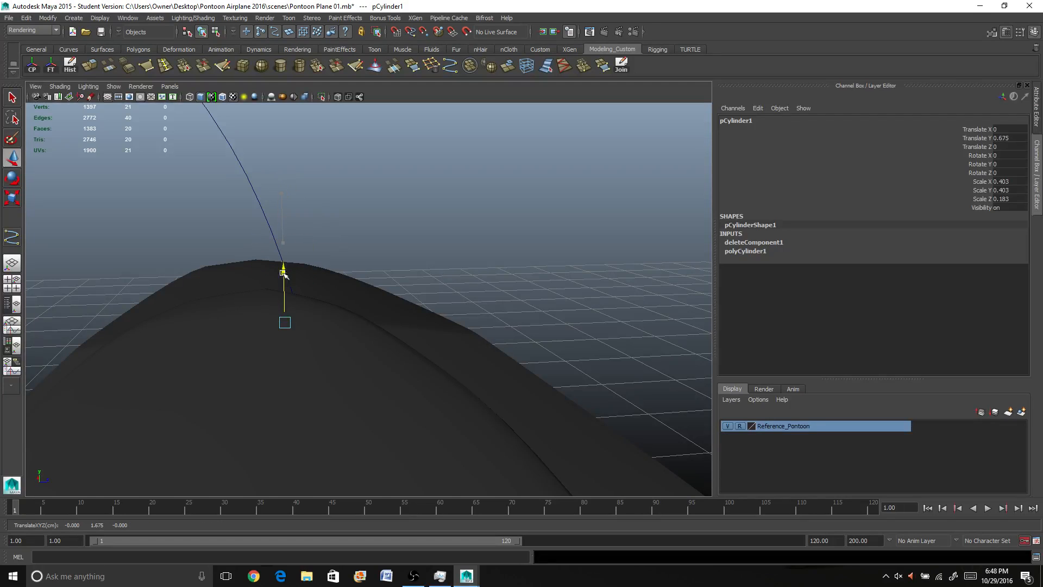
Step: Align the disc's center with the strut curve's lower end, at about 0.336 on Y and 0.14 on Z
alt+middle_drag(298, 303, 293, 147)
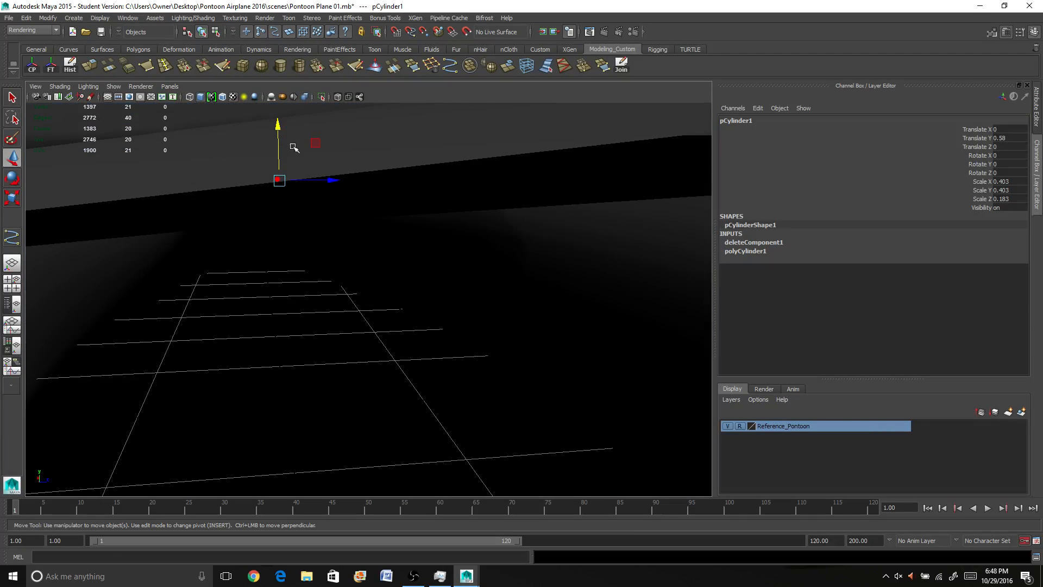
scroll(289, 303, down, 5)
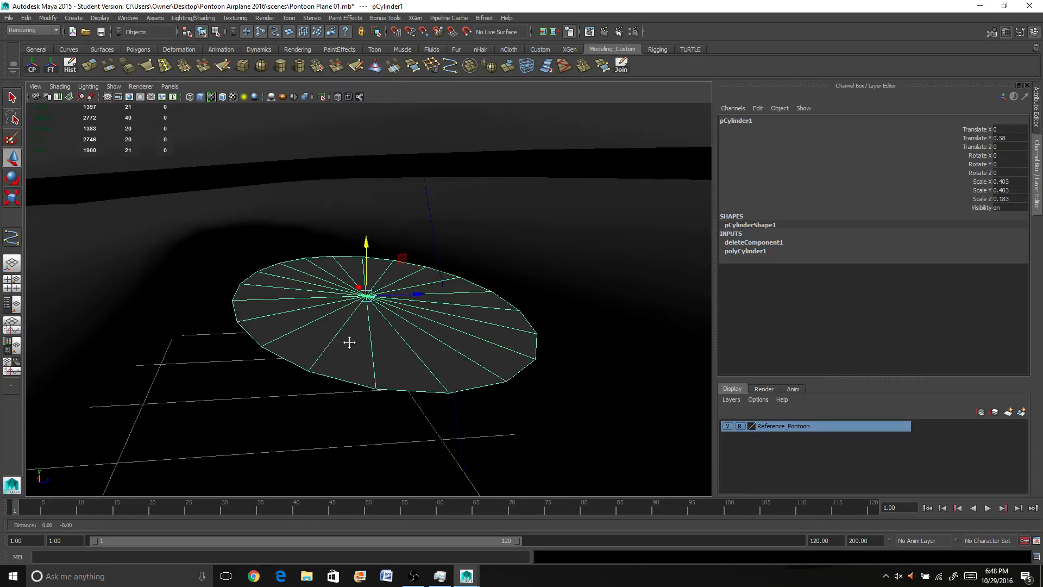
alt+middle_drag(349, 342, 310, 270)
alt+drag(309, 270, 332, 252)
drag(306, 185, 428, 294)
drag(373, 242, 359, 273)
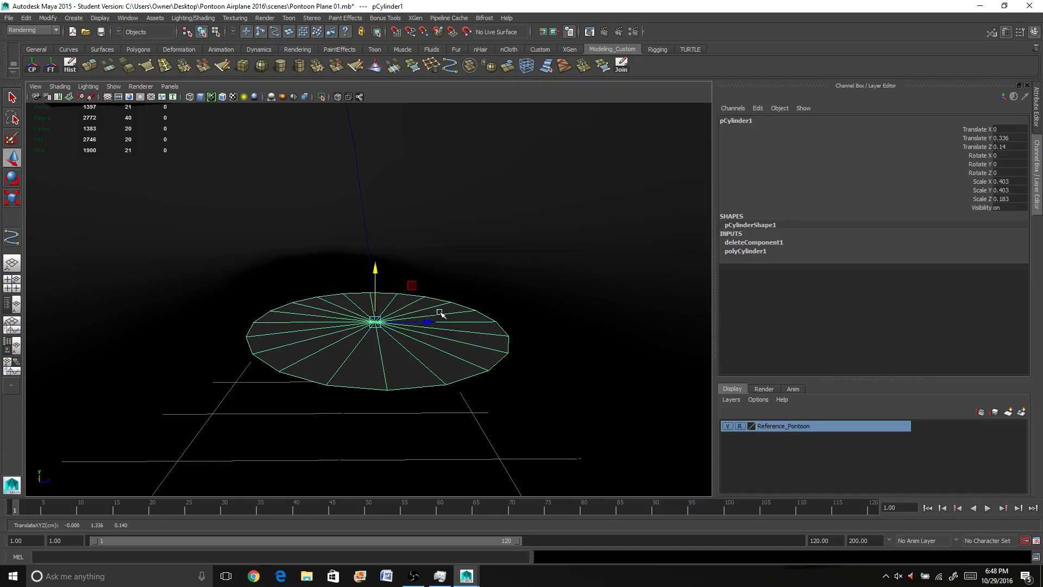
Step: Extrude the disc's faces along the strut curve
alt+drag(440, 313, 346, 232)
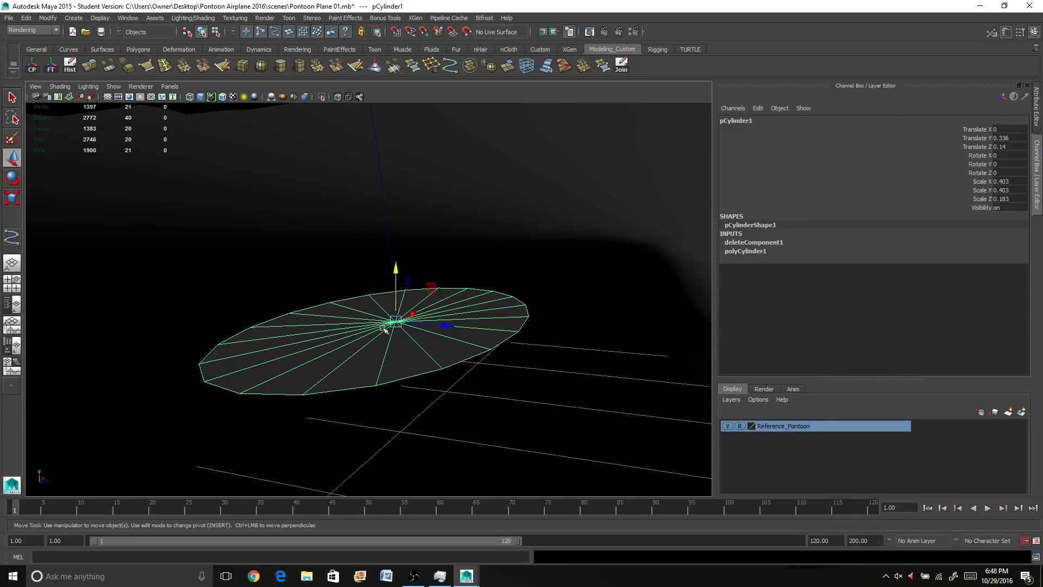
click(388, 236)
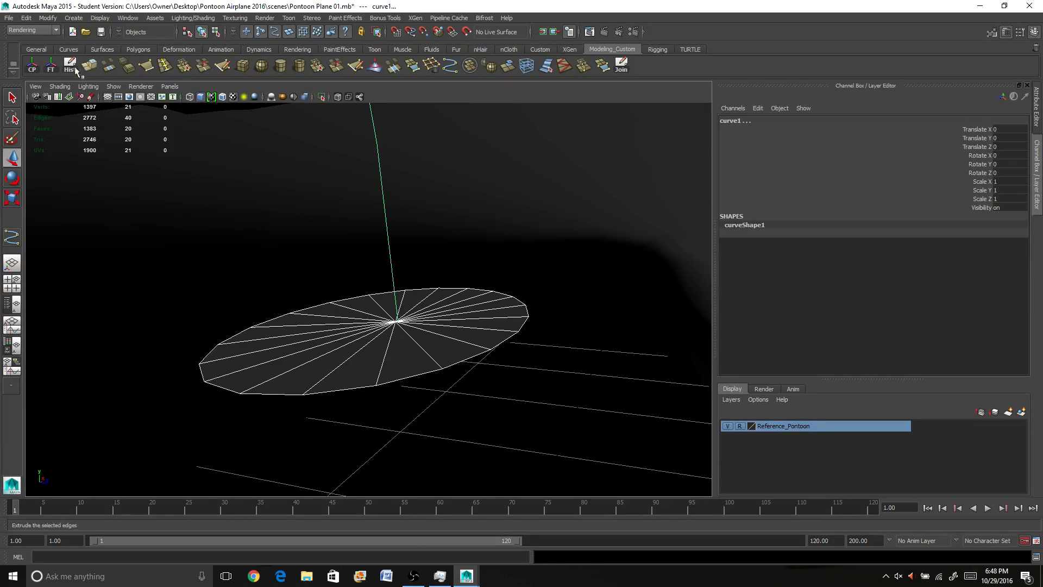
click(97, 66)
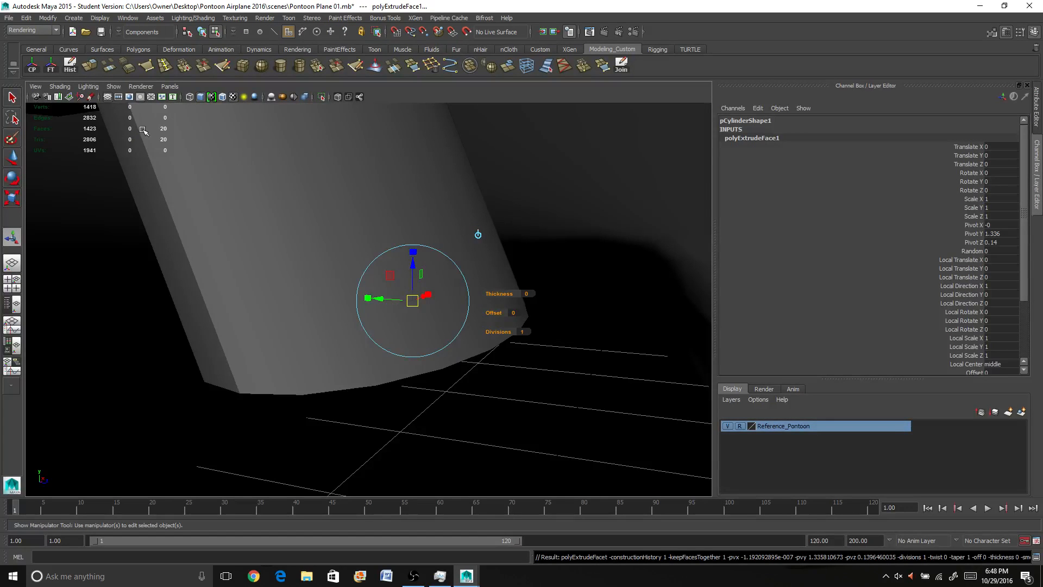
scroll(300, 272, down, 5)
alt+middle_drag(323, 242, 324, 394)
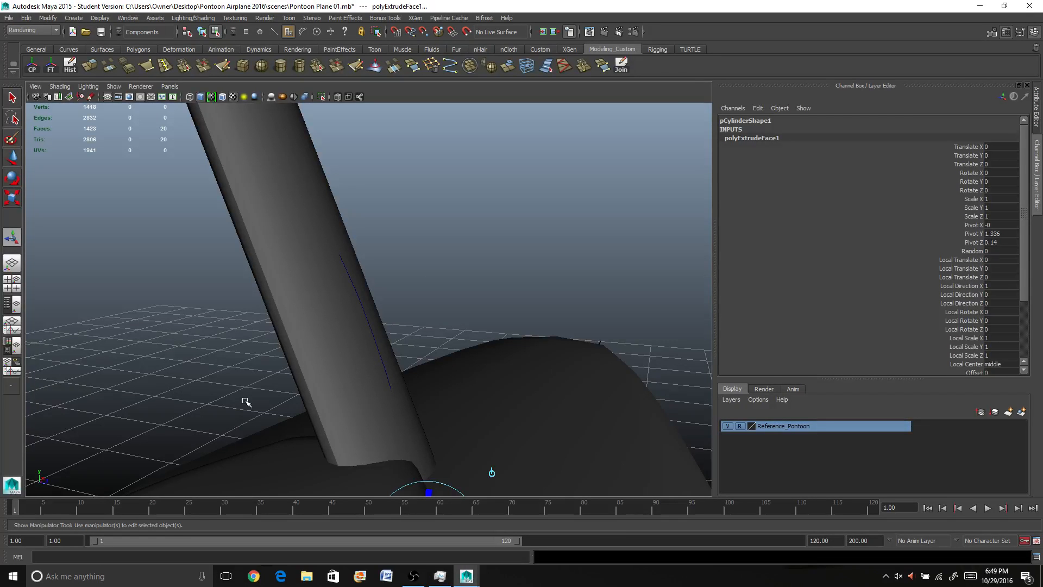
Step: Set the extrusion's divisions to 10 so the strut follows the curve
drag(1025, 206, 1019, 296)
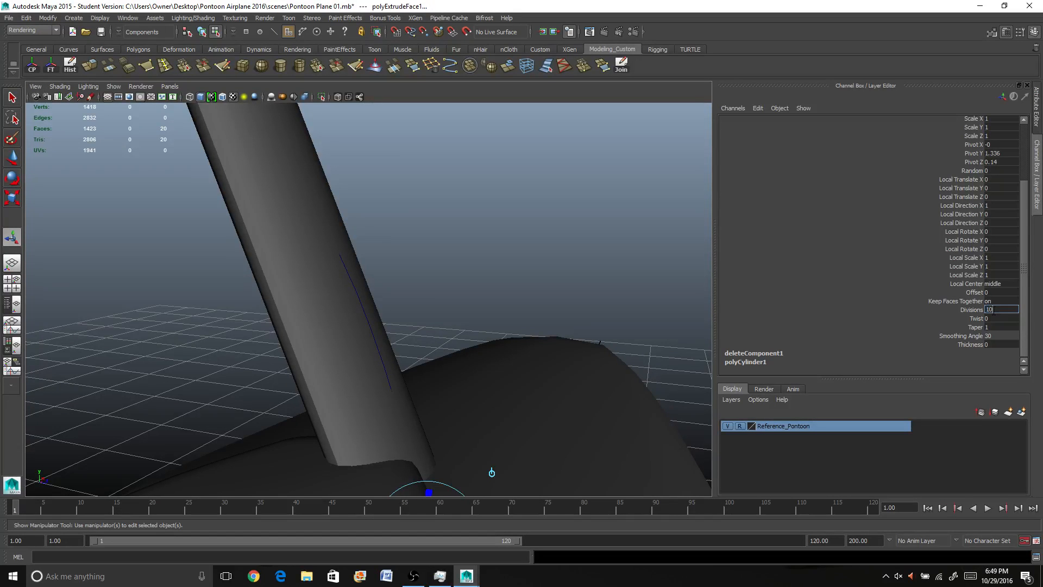
key(Return)
scroll(435, 284, down, 3)
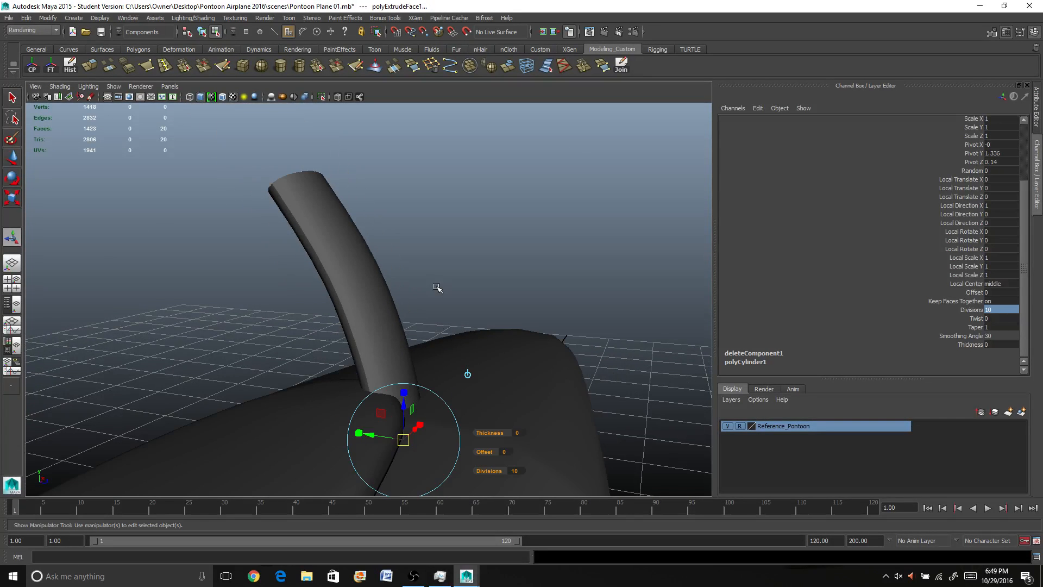
alt+drag(435, 284, 363, 337)
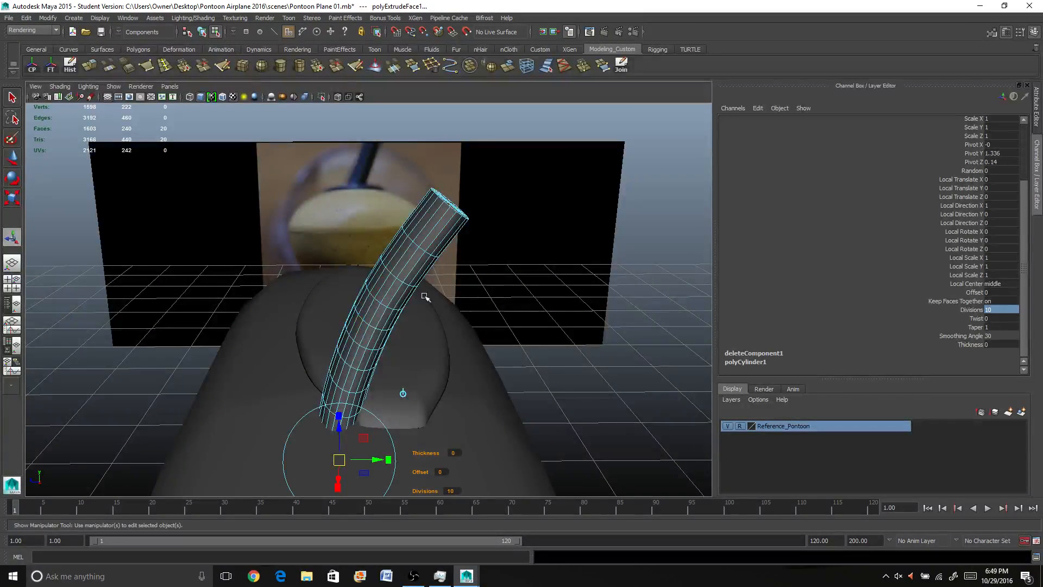
alt+drag(426, 298, 287, 382)
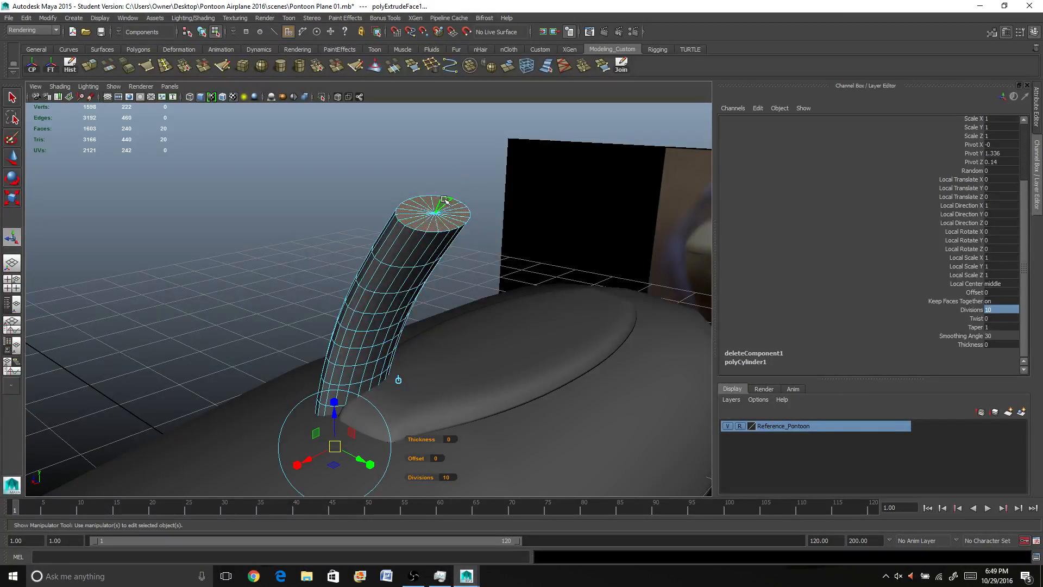
Step: Delete the cap faces at the strut's upper end
alt+drag(348, 338, 239, 301)
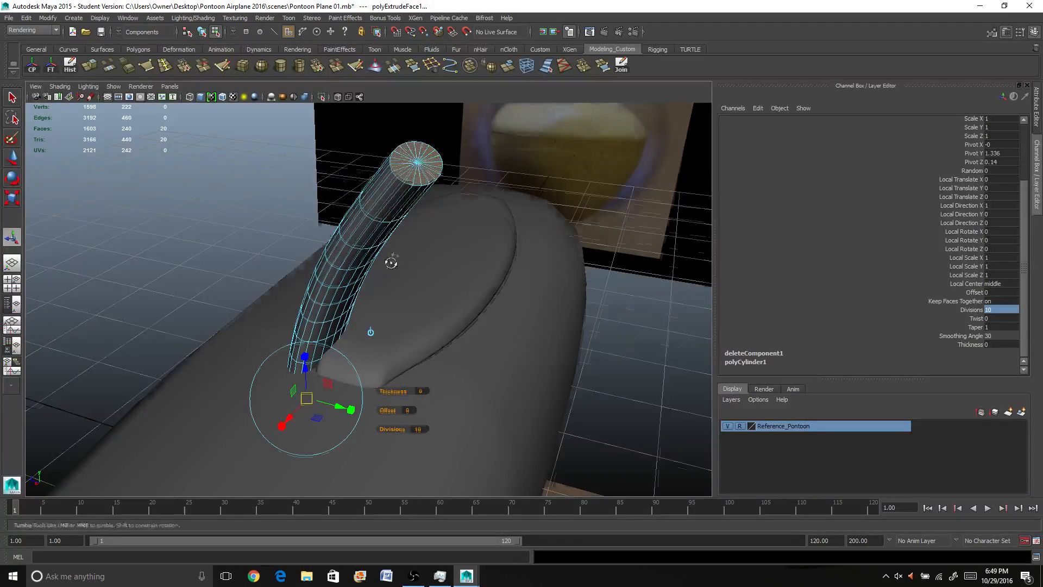
alt+drag(391, 261, 441, 197)
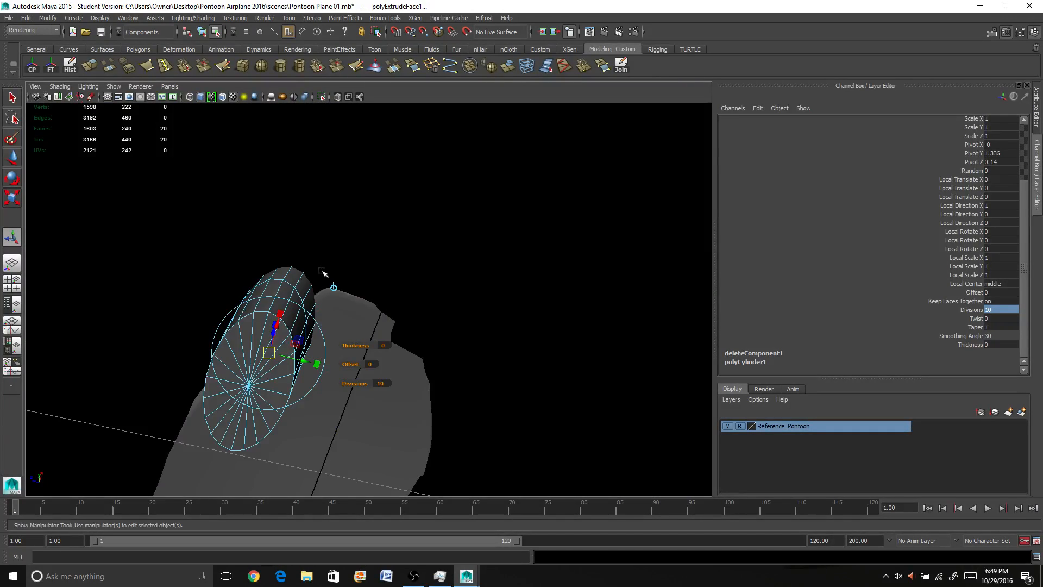
alt+drag(322, 272, 270, 358)
key(Delete)
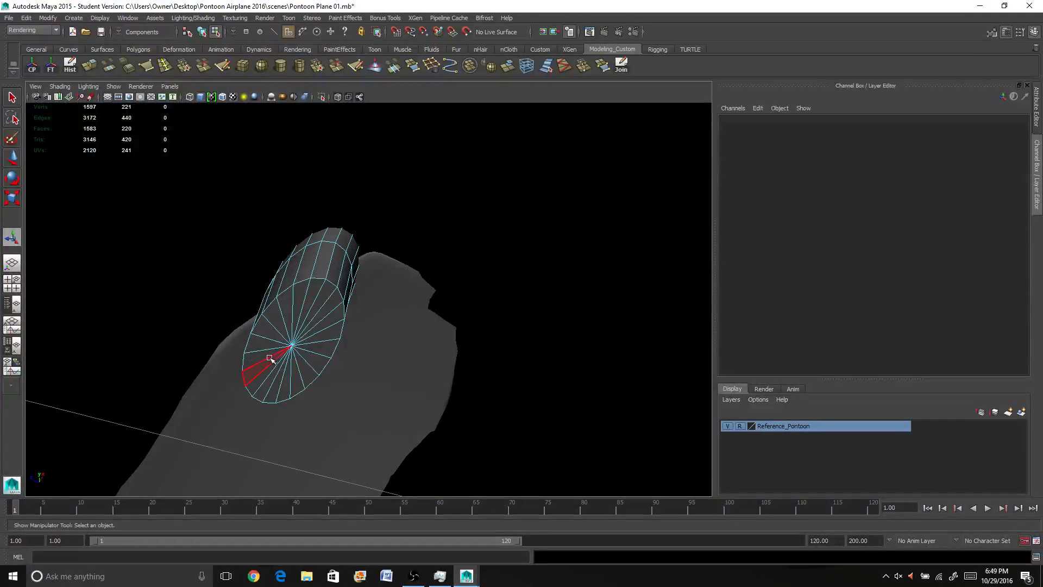
Step: Use X-ray display to isolate the cap faces at the strut's lower end inside the pontoon and delete them
right_drag(273, 338, 275, 352)
drag(281, 337, 302, 359)
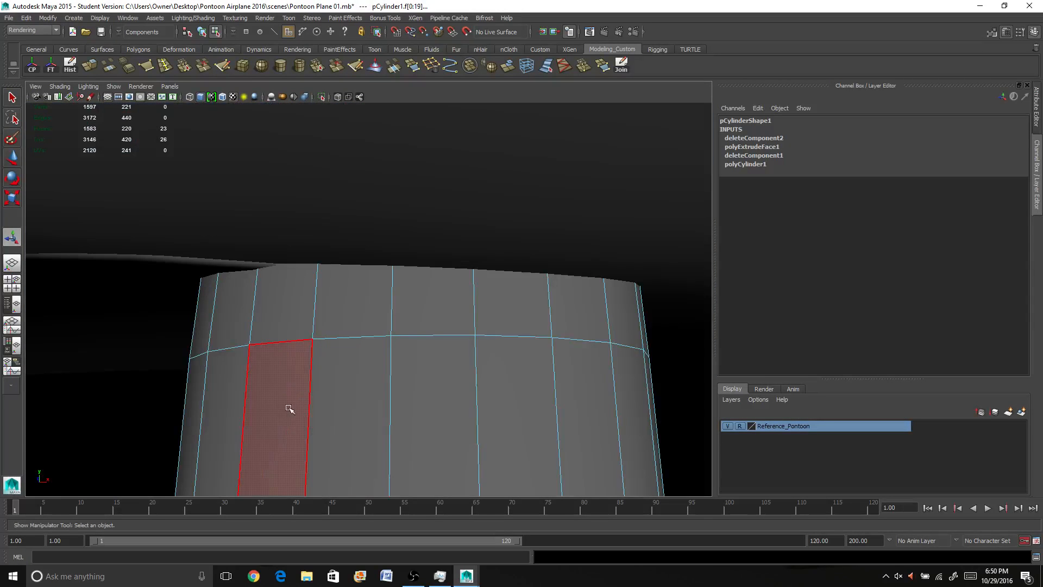
alt+drag(291, 407, 299, 309)
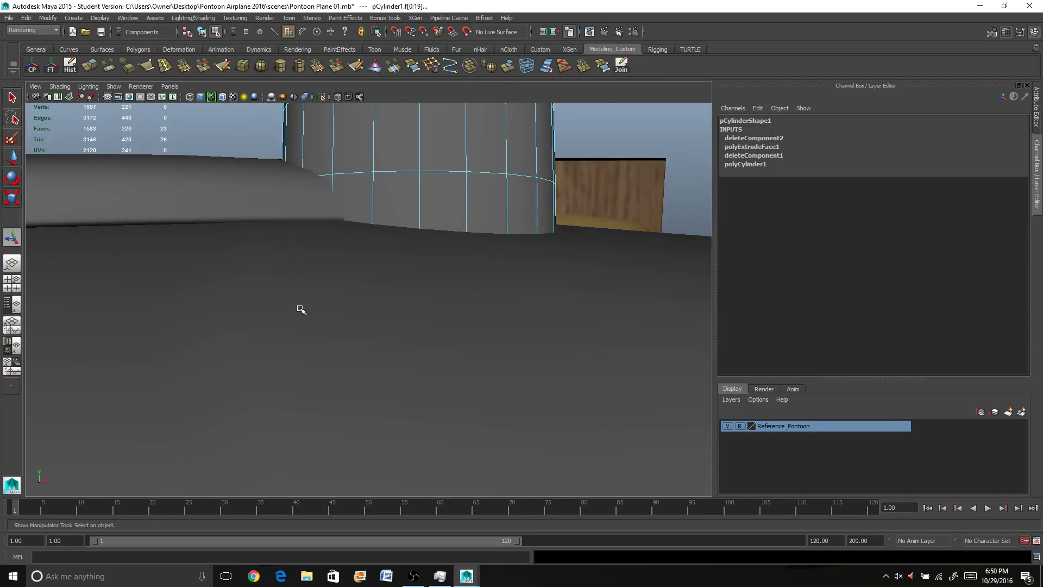
scroll(295, 308, up, 4)
scroll(236, 245, down, 4)
click(338, 98)
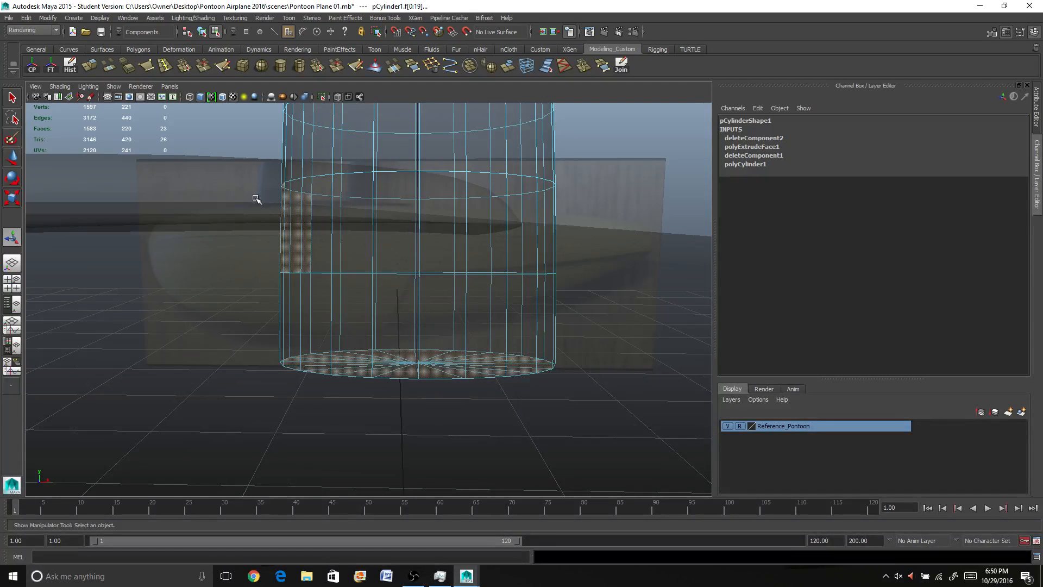
drag(234, 181, 265, 423)
key(Delete)
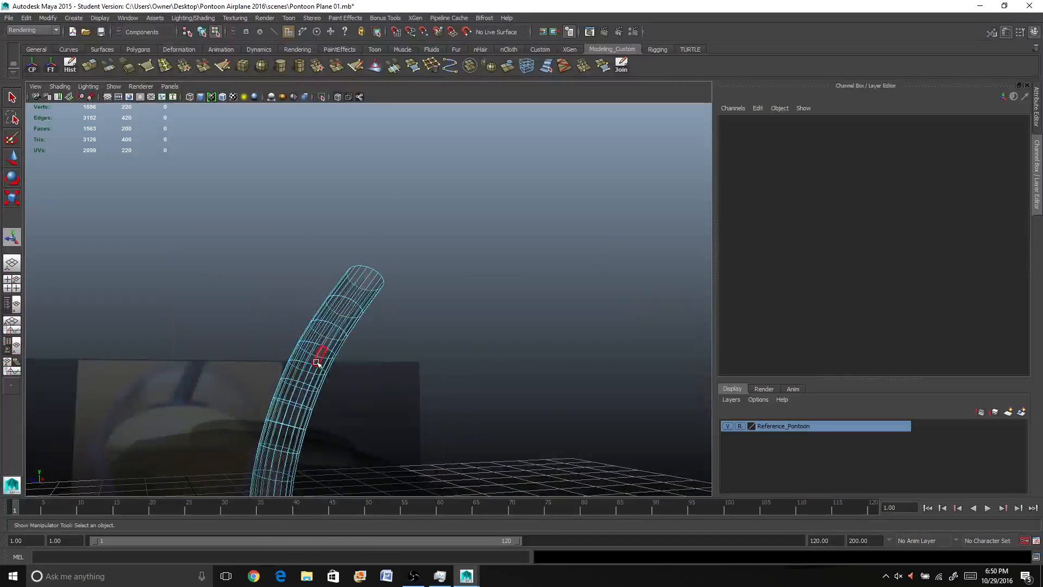
Step: Turn off X-ray display and extrude the face bands at both strut ends outward by 0.037 on local Z to form collars
right_drag(316, 338, 316, 362)
click(338, 96)
alt+drag(305, 266, 402, 306)
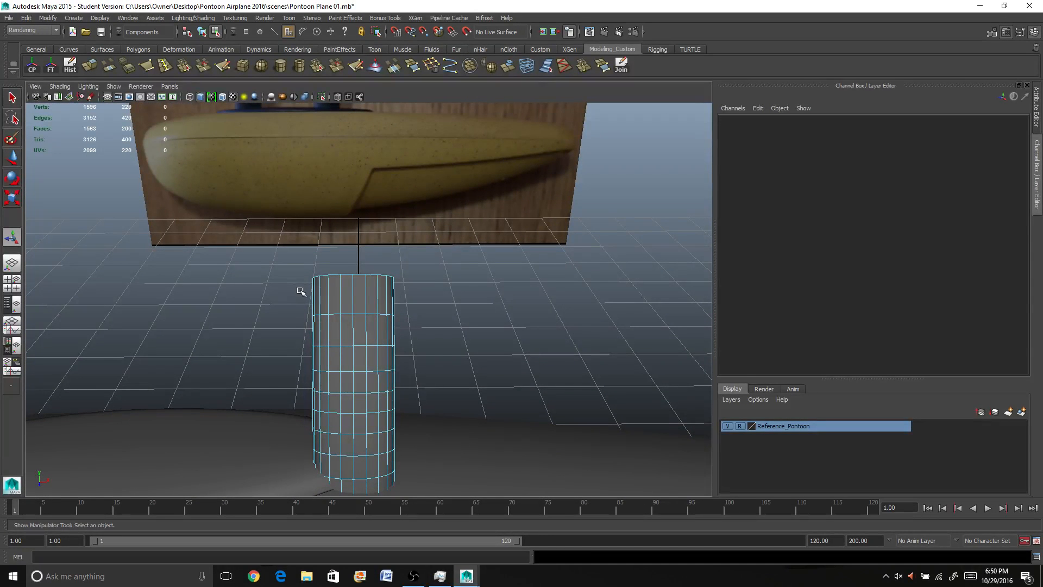
drag(335, 291, 298, 392)
shift+drag(285, 354, 305, 372)
scroll(305, 372, up, 3)
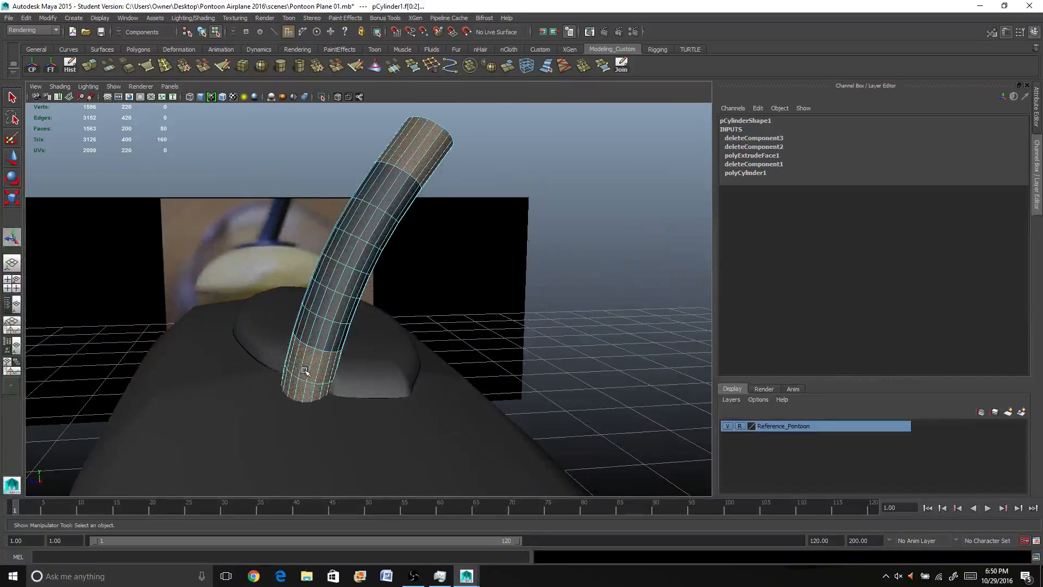
alt+middle_drag(243, 362, 234, 412)
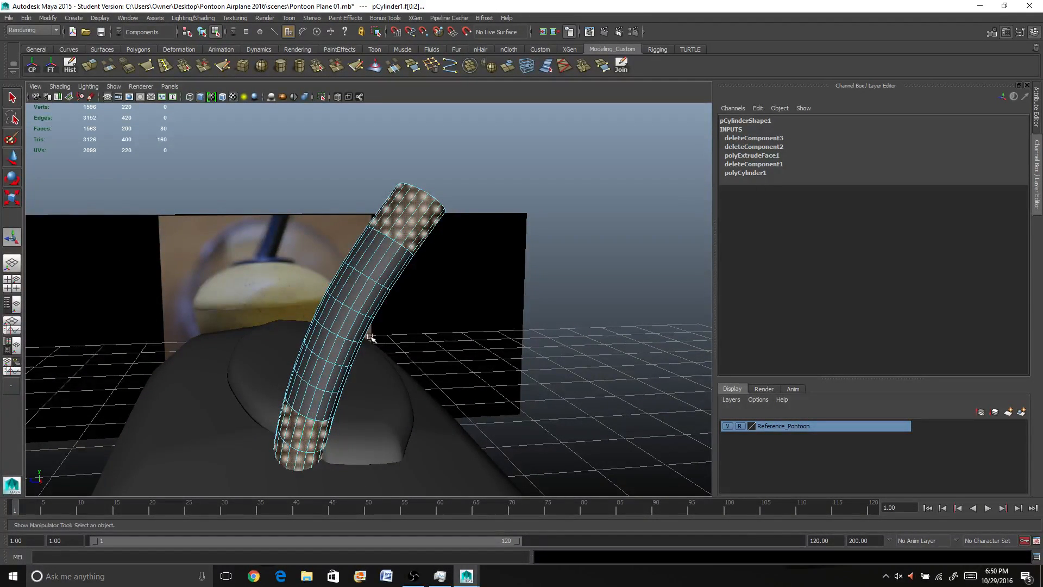
click(90, 64)
alt+middle_drag(267, 393, 267, 329)
alt+drag(295, 330, 365, 393)
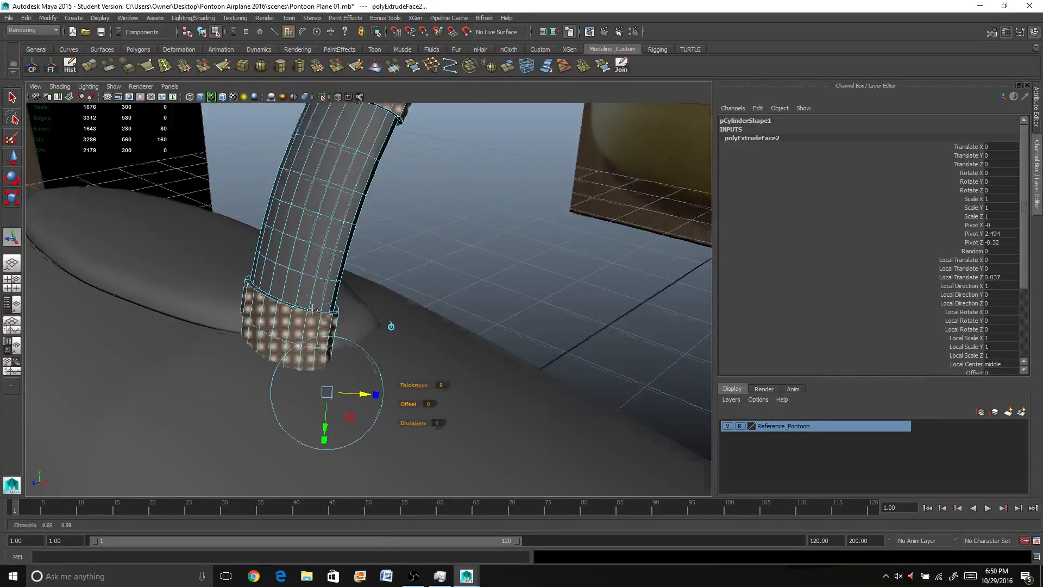
Step: Check the extruded collars, return to object mode and select the whole strut
alt+right_drag(283, 304, 320, 299)
alt+middle_drag(320, 298, 322, 356)
alt+drag(322, 356, 306, 283)
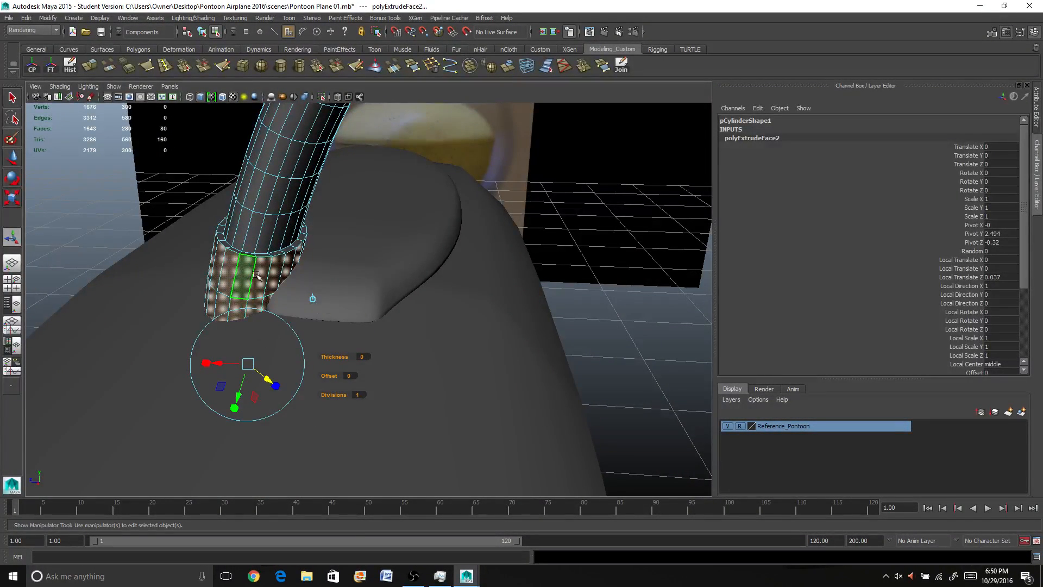
alt+drag(227, 310, 263, 291)
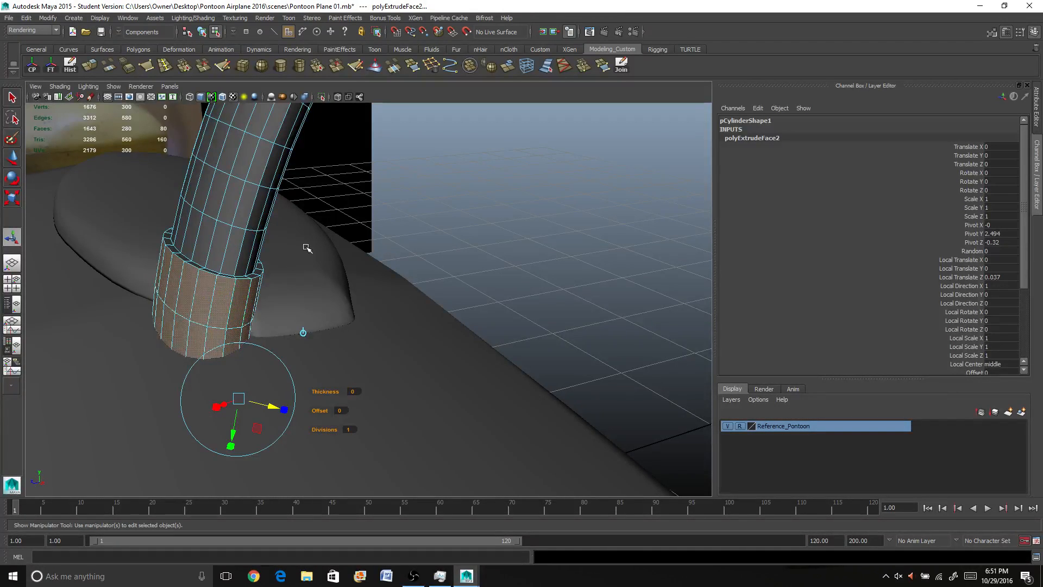
alt+middle_drag(300, 239, 361, 263)
alt+right_drag(361, 263, 338, 216)
scroll(337, 217, down, 3)
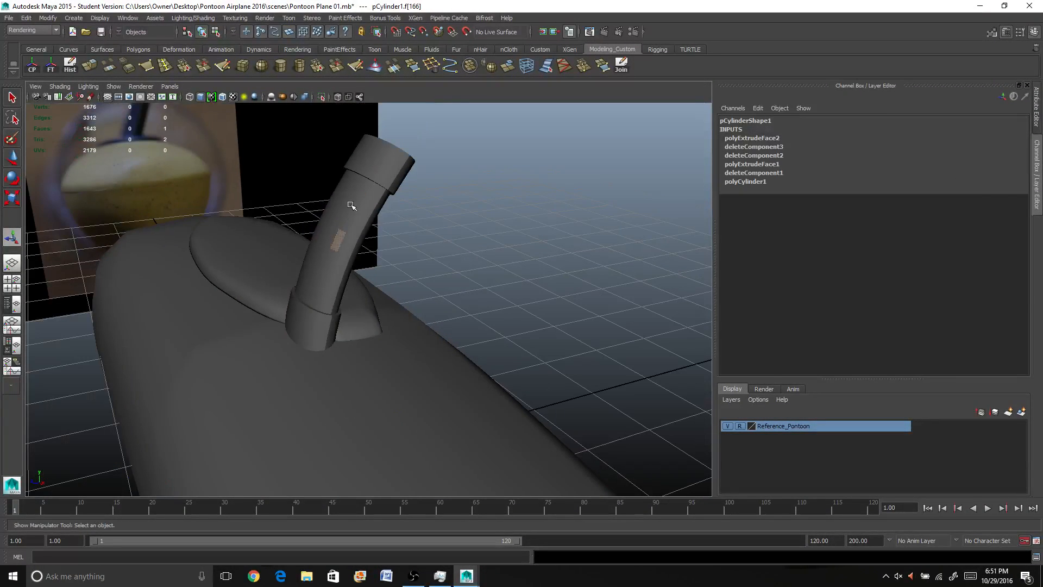
click(376, 207)
Step: Move the strut along the pontoon, away from the curve, to about -1.414 on X
alt+drag(322, 221, 405, 252)
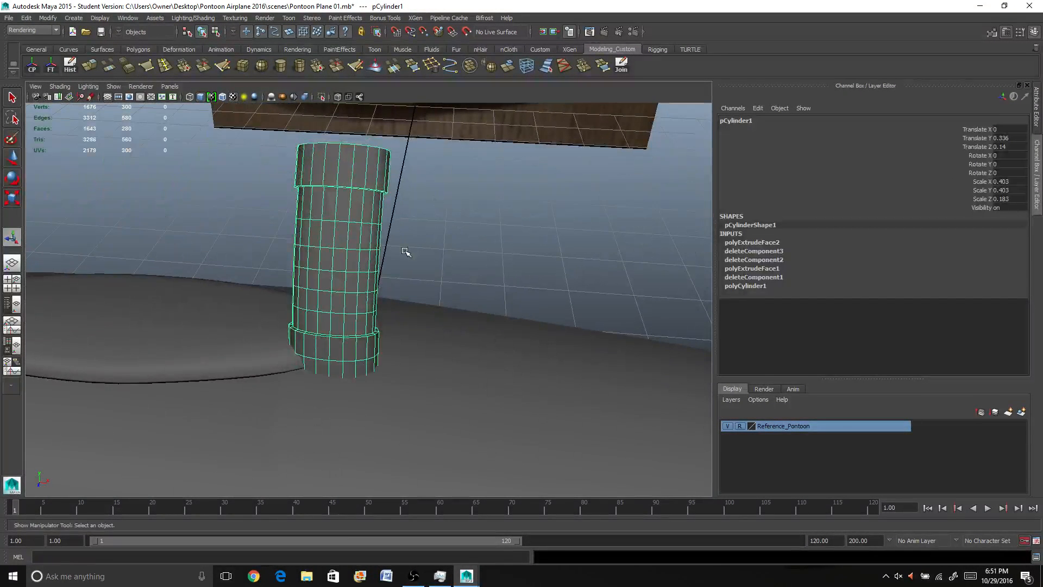
key(w)
drag(387, 401, 274, 349)
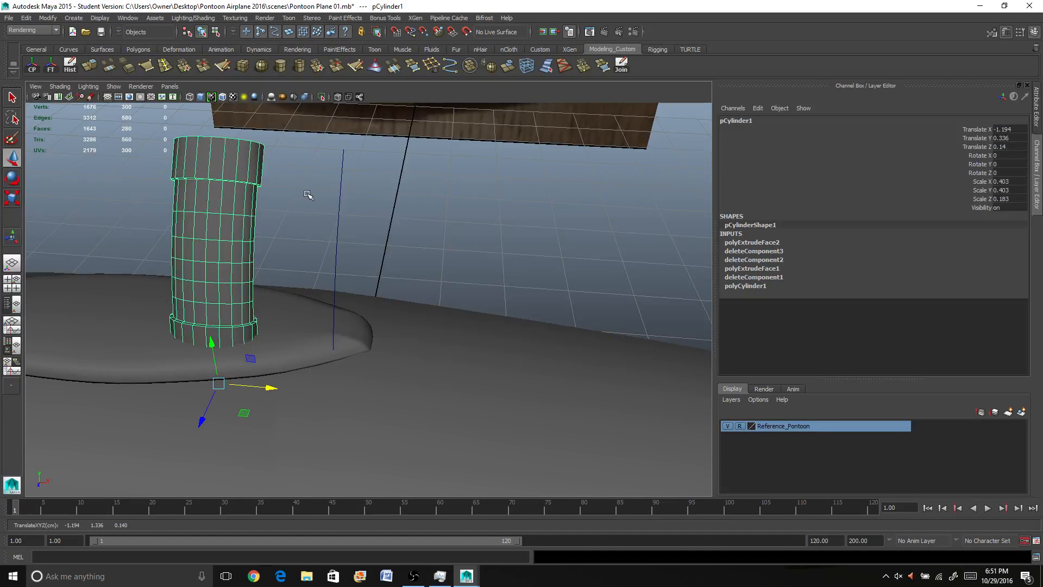
alt+drag(308, 194, 422, 277)
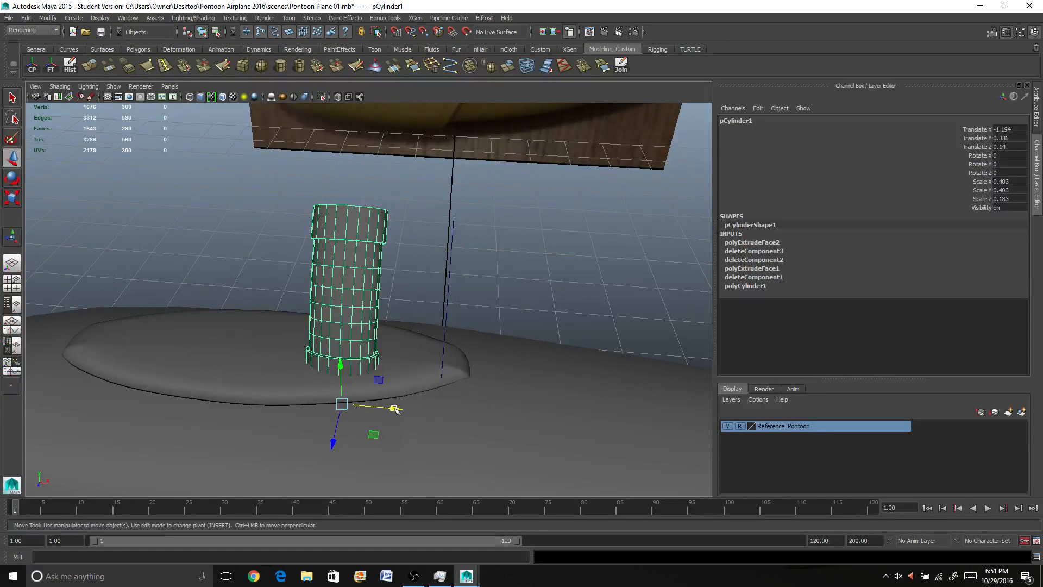
drag(395, 409, 377, 407)
alt+drag(361, 317, 413, 323)
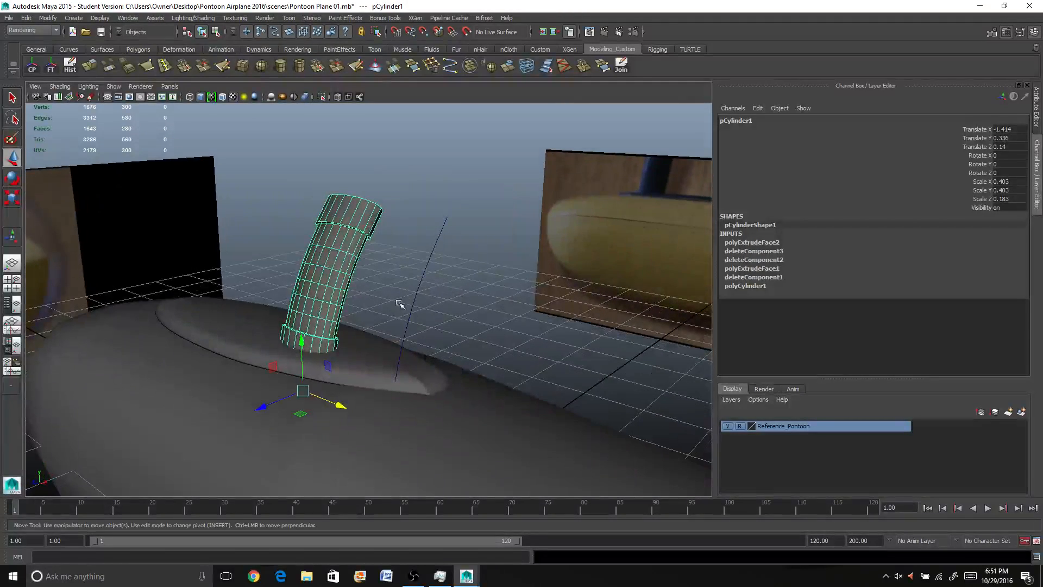
Step: Try deleting the path curve beside the strut and undo the deletion
scroll(399, 300, up, 2)
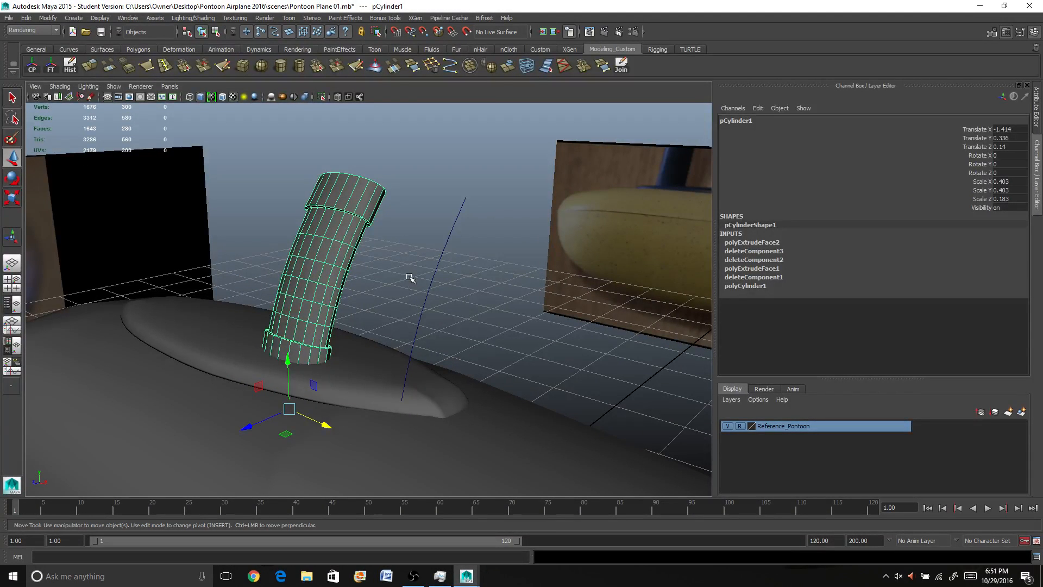
drag(419, 255, 478, 313)
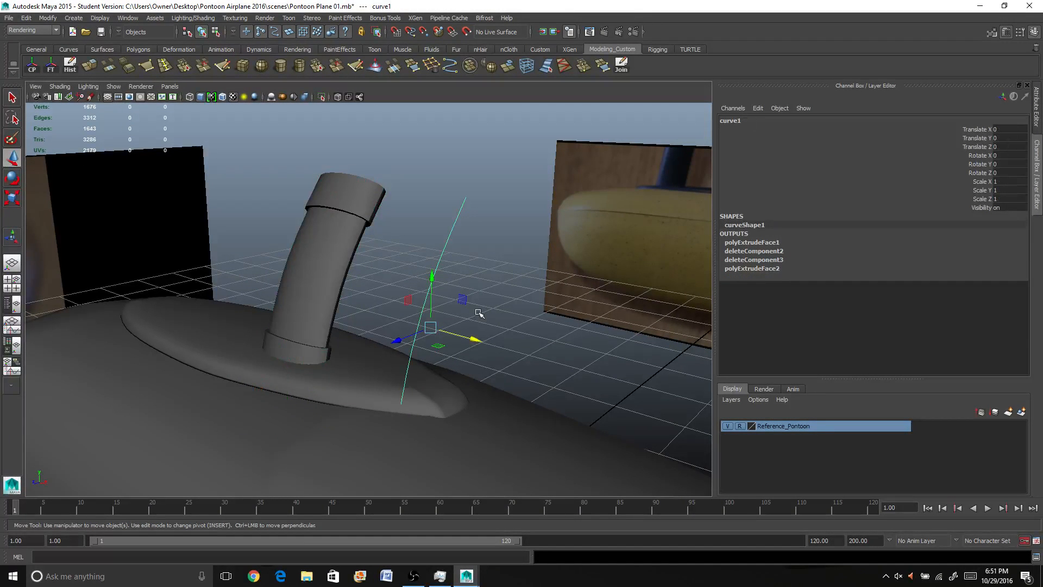
key(Delete)
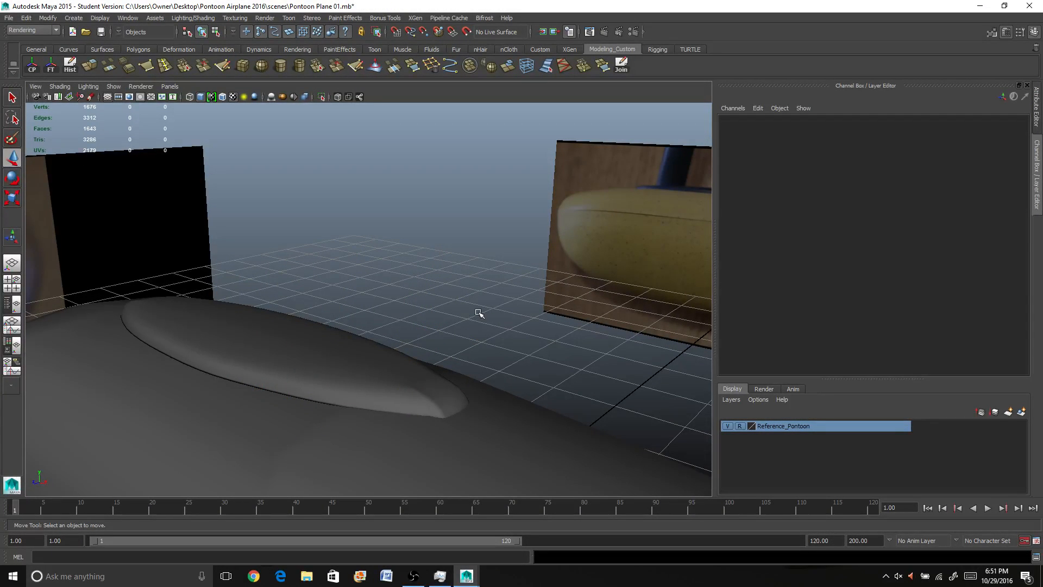
key(ctrl+z)
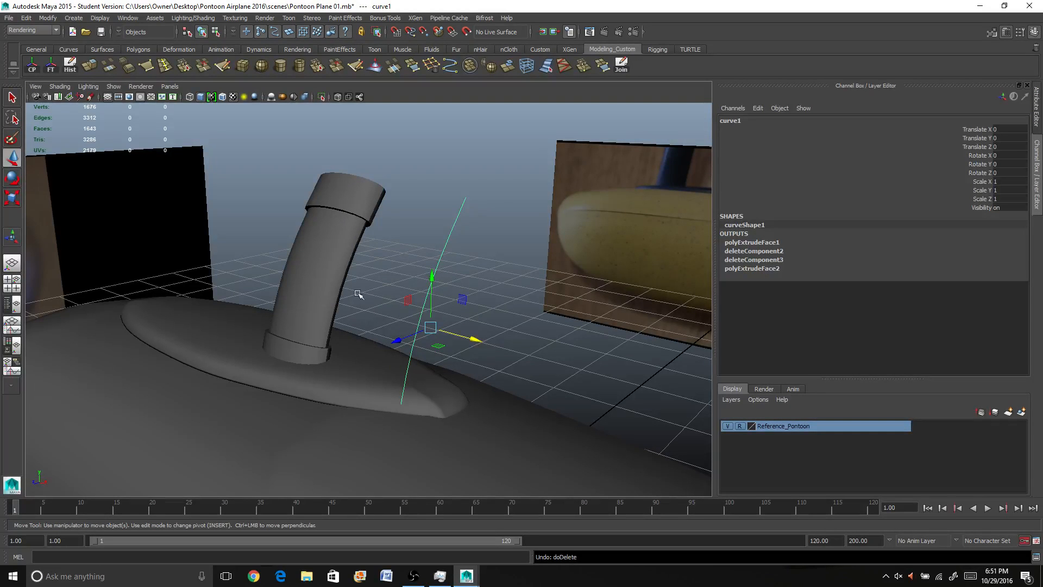
Step: Try moving the whole path curve by about -0.364 on X and undo the move
mouse_move(445, 262)
alt+mouse_down()
mouse_move(415, 260)
mouse_move(448, 260)
alt+mouse_up()
scroll(385, 264, up, 3)
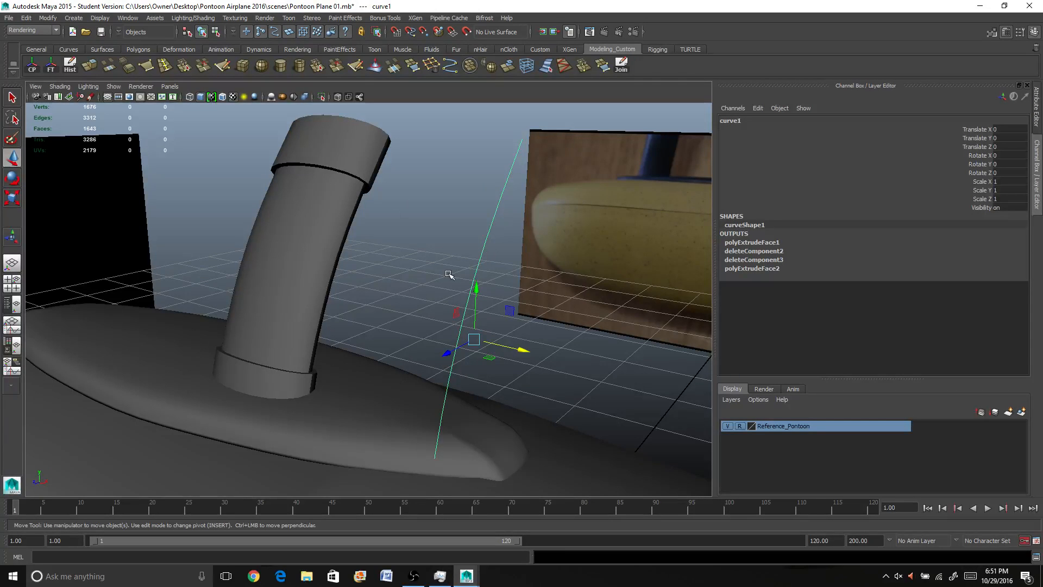
scroll(450, 274, down, 3)
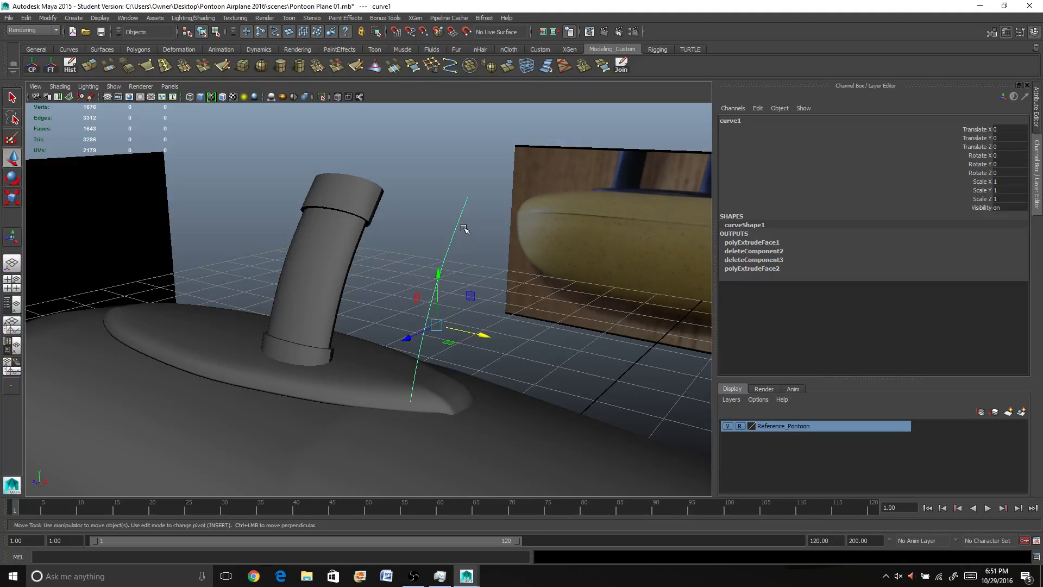
mouse_move(414, 240)
right_down()
mouse_move(399, 240)
mouse_move(408, 244)
right_up()
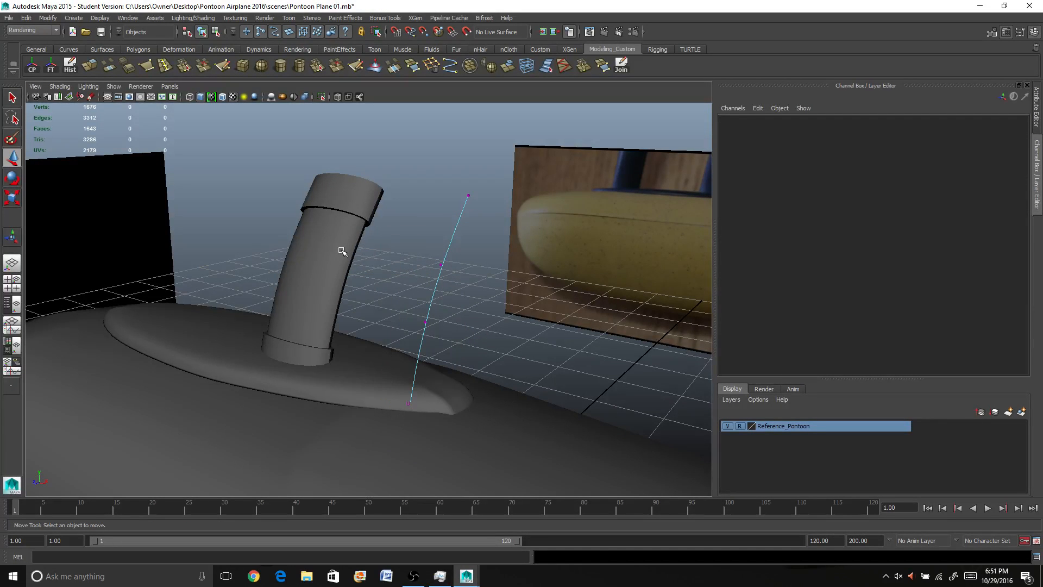
right_drag(341, 251, 381, 255)
click(340, 254)
click(452, 297)
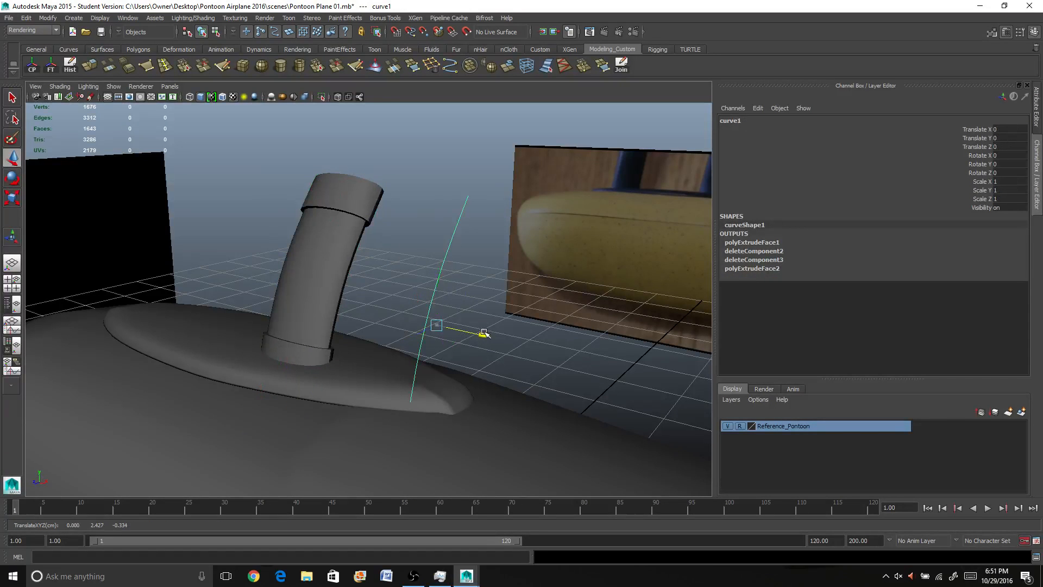
drag(483, 333, 450, 333)
key(ctrl+z)
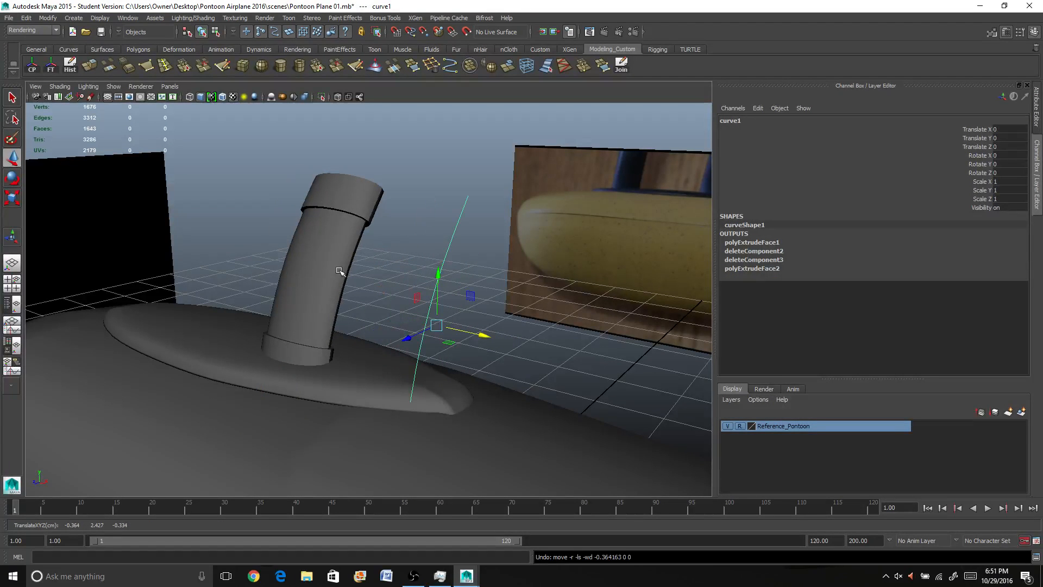
Step: Show the path curve's control vertices for editing
right_drag(426, 236, 400, 226)
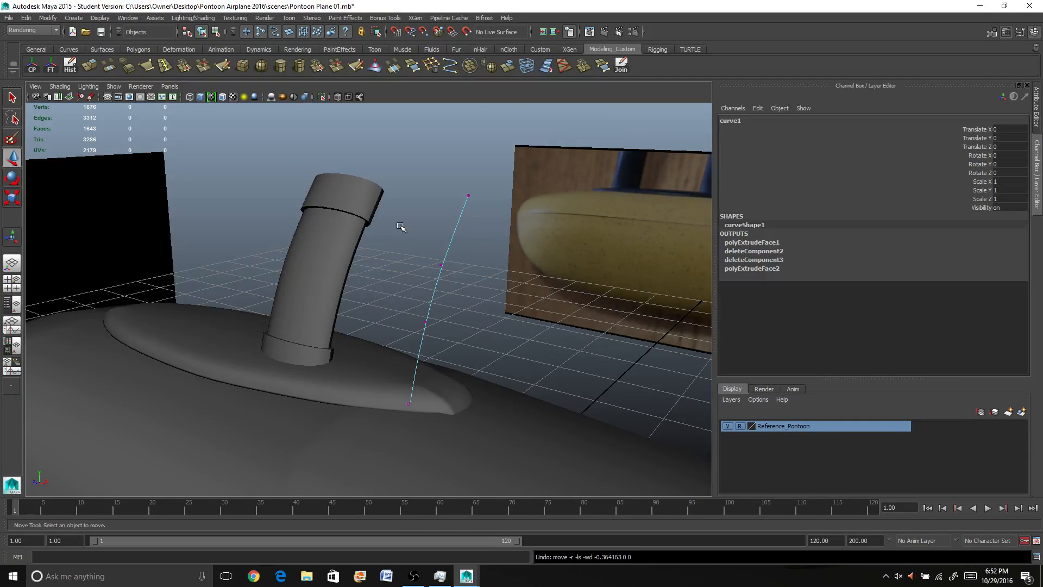
scroll(410, 237, up, 3)
alt+drag(429, 243, 349, 242)
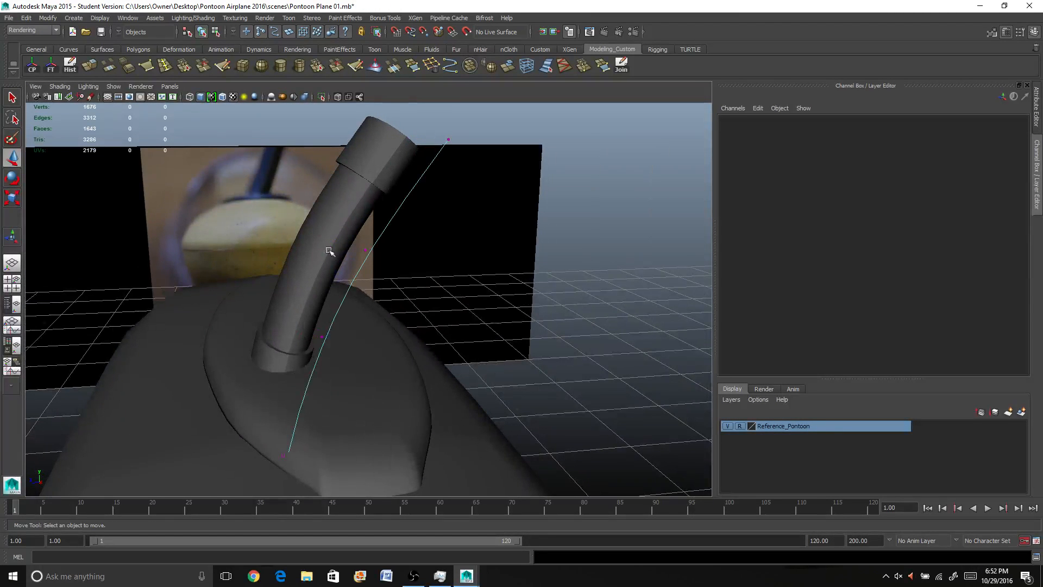
Step: Try moving the path curve's upper-middle control vertex by about -0.482 on Z and undo the move
drag(349, 193, 392, 271)
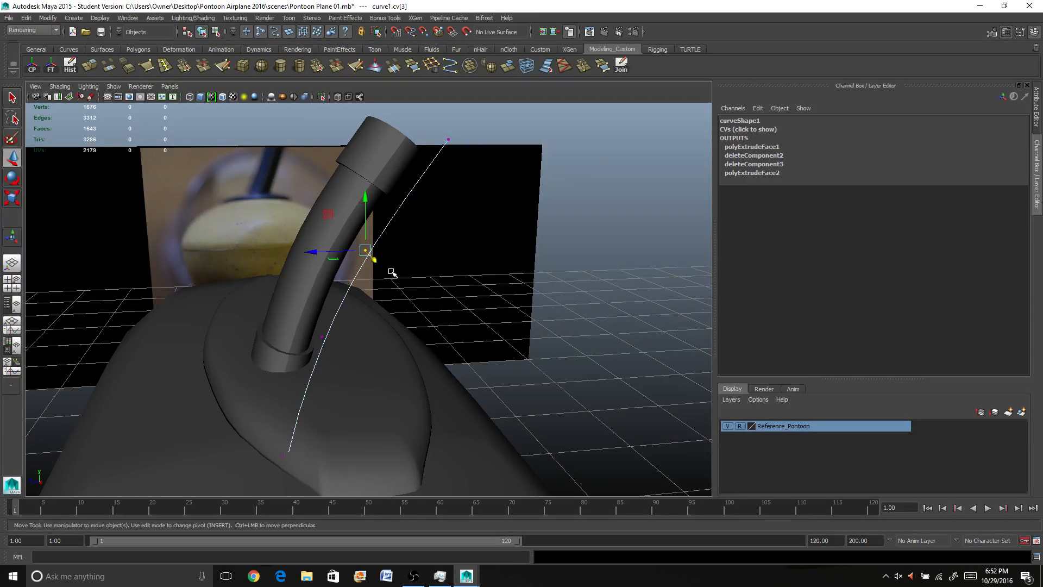
alt+drag(451, 242, 489, 250)
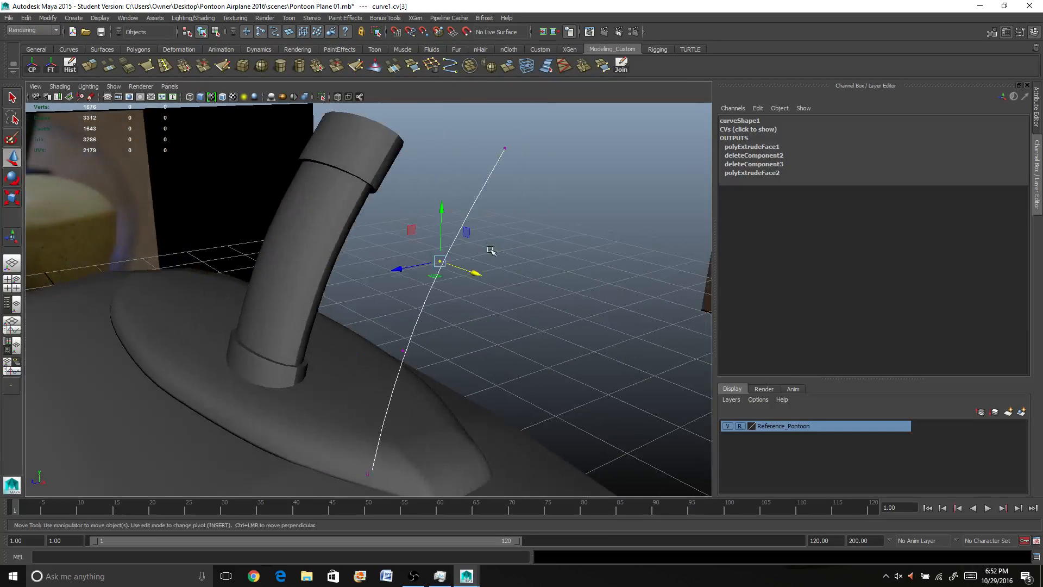
alt+drag(403, 316, 394, 314)
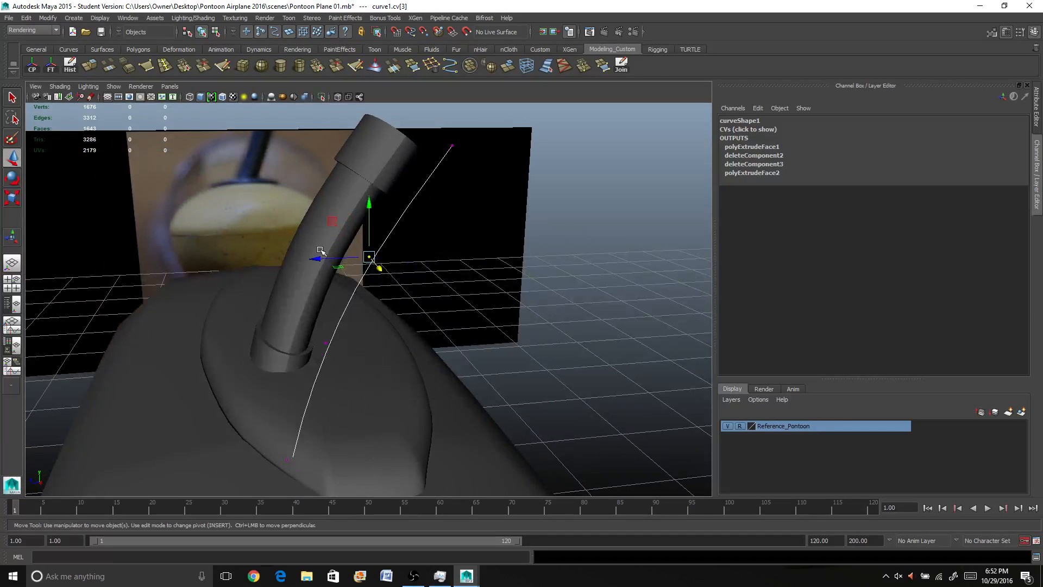
mouse_move(316, 256)
mouse_down()
mouse_move(297, 256)
mouse_move(326, 255)
mouse_move(296, 258)
mouse_up()
key(ctrl+z)
key(ctrl+z)
key(ctrl+z)
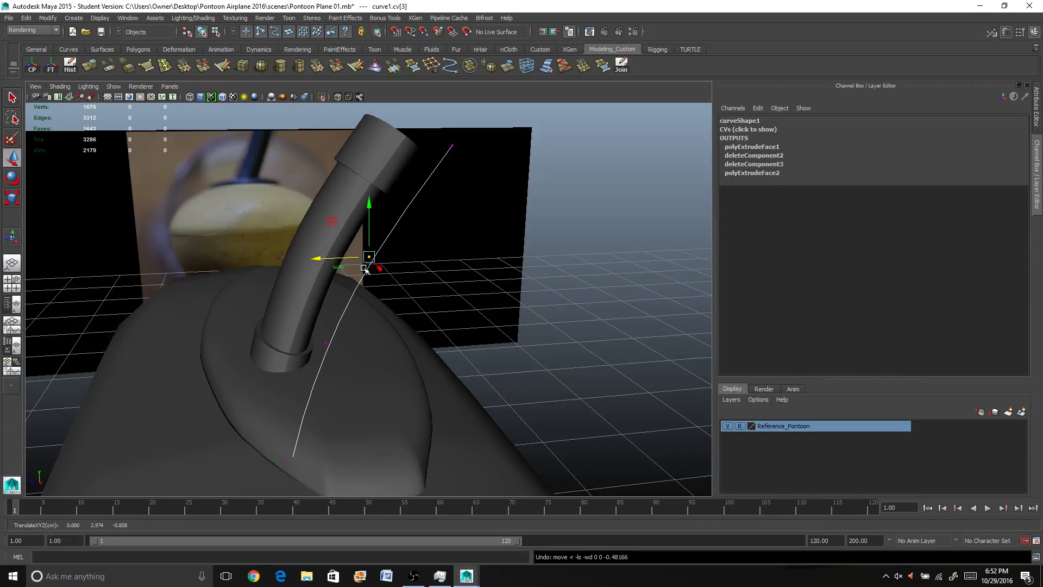
Step: Move the path curve's top control vertex along Z so the strut's upper end leans farther outward
click(451, 144)
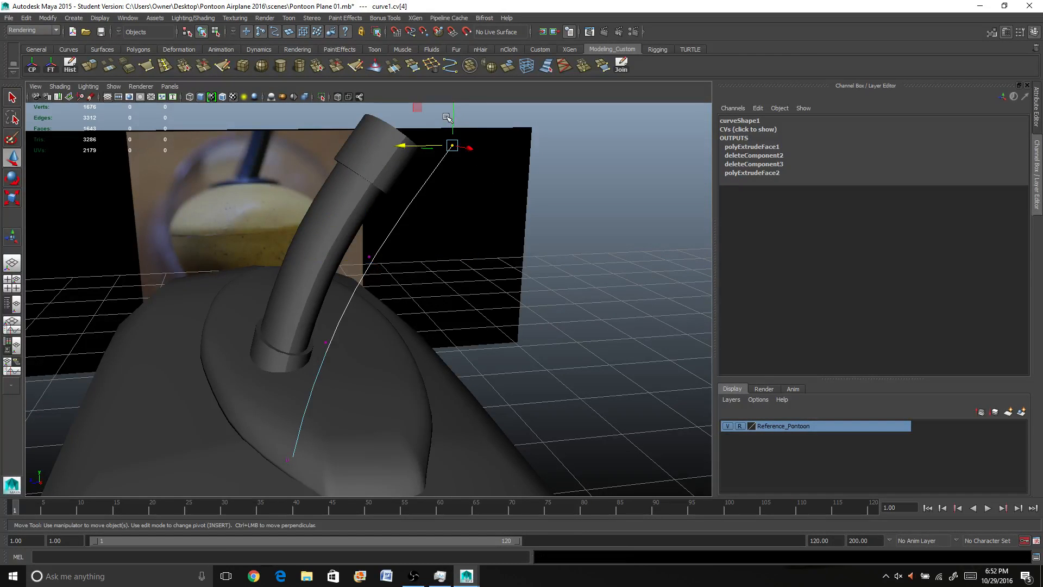
drag(408, 145, 428, 238)
Step: Try shifting the path curve's bottom and upper-middle control vertices along X and undo these changes
click(418, 358)
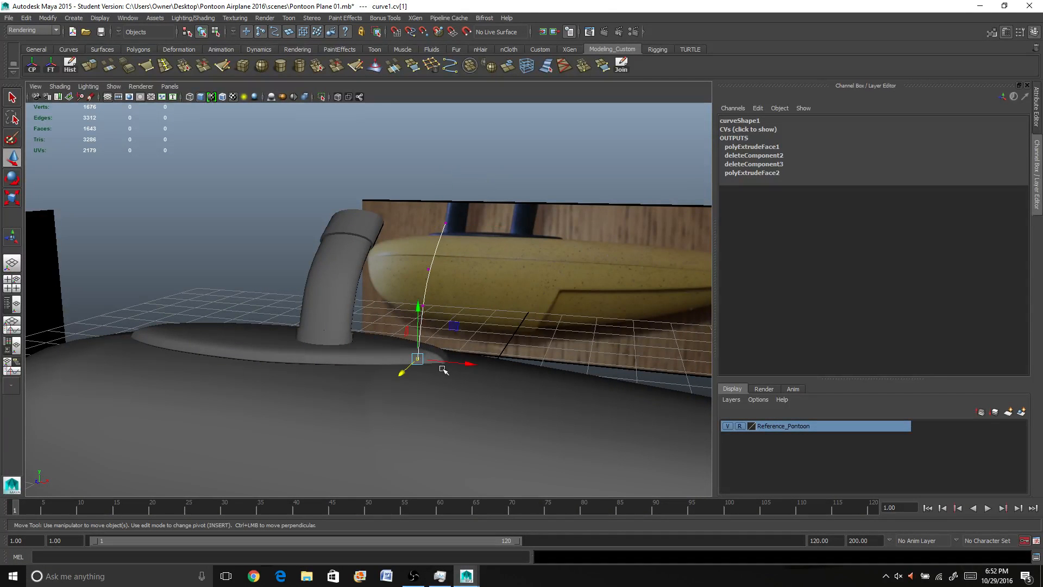
drag(470, 361, 413, 309)
click(433, 285)
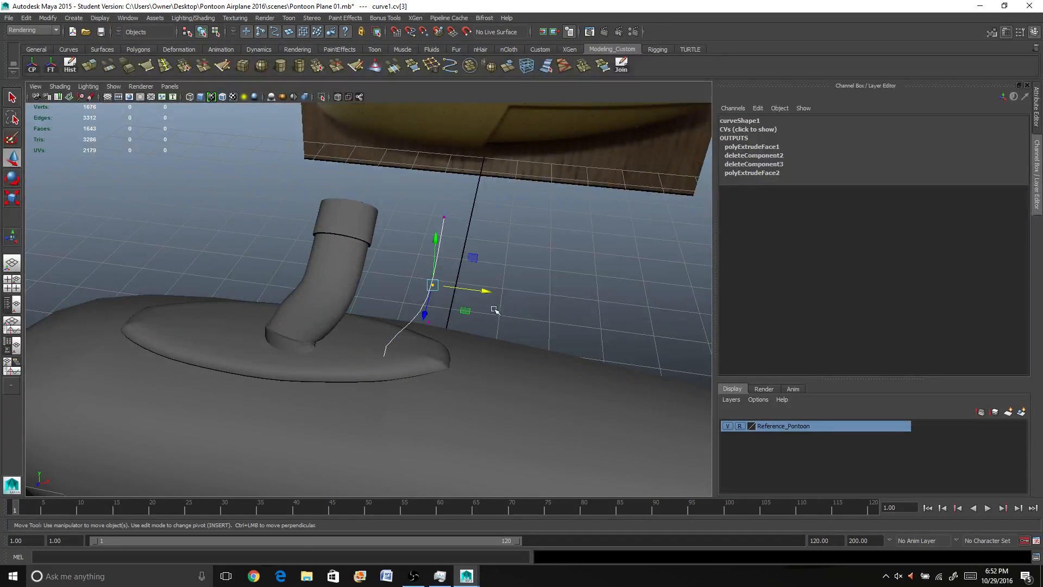
drag(485, 289, 512, 293)
mouse_move(412, 283)
alt+mouse_down()
mouse_move(333, 262)
mouse_move(380, 266)
mouse_move(362, 264)
mouse_move(404, 298)
alt+mouse_up()
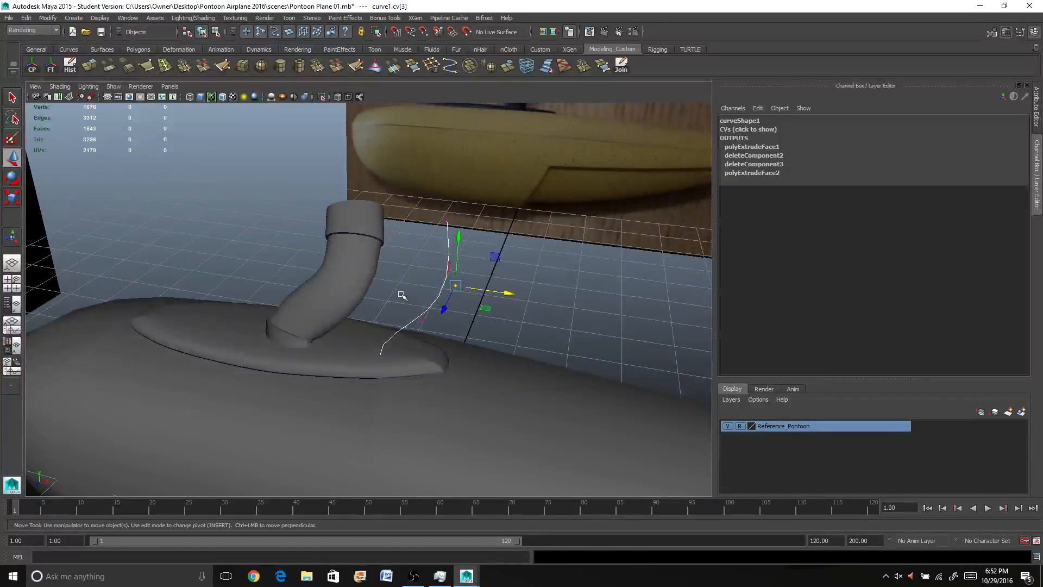
key(ctrl+z)
key(ctrl+z)
key(ctrl+z)
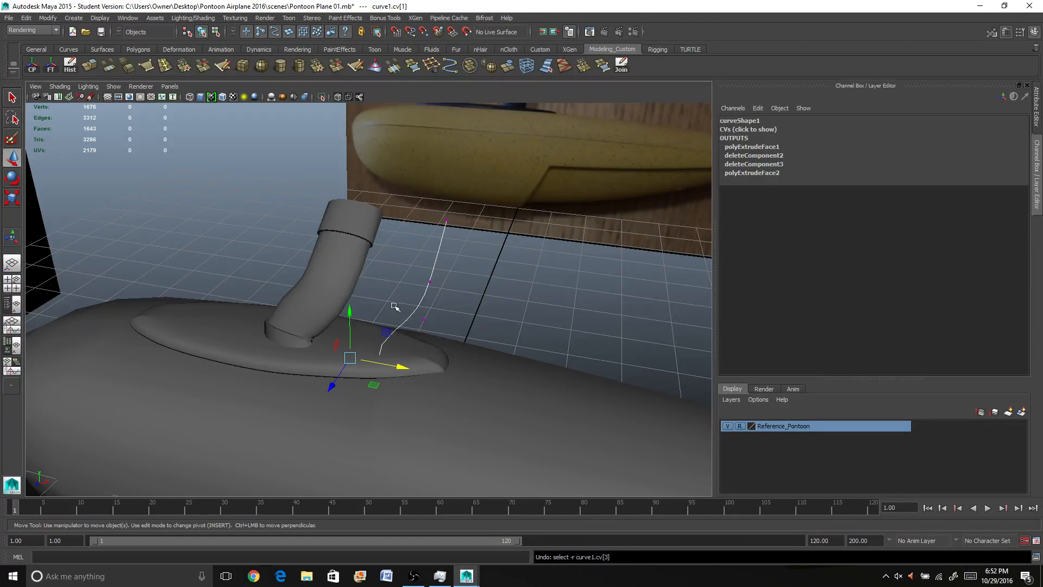
Step: Raise the path curve's upper-middle control vertex and reposition its top control vertex on Z to refine the strut's bend
click(471, 321)
alt+drag(425, 305, 359, 309)
click(386, 262)
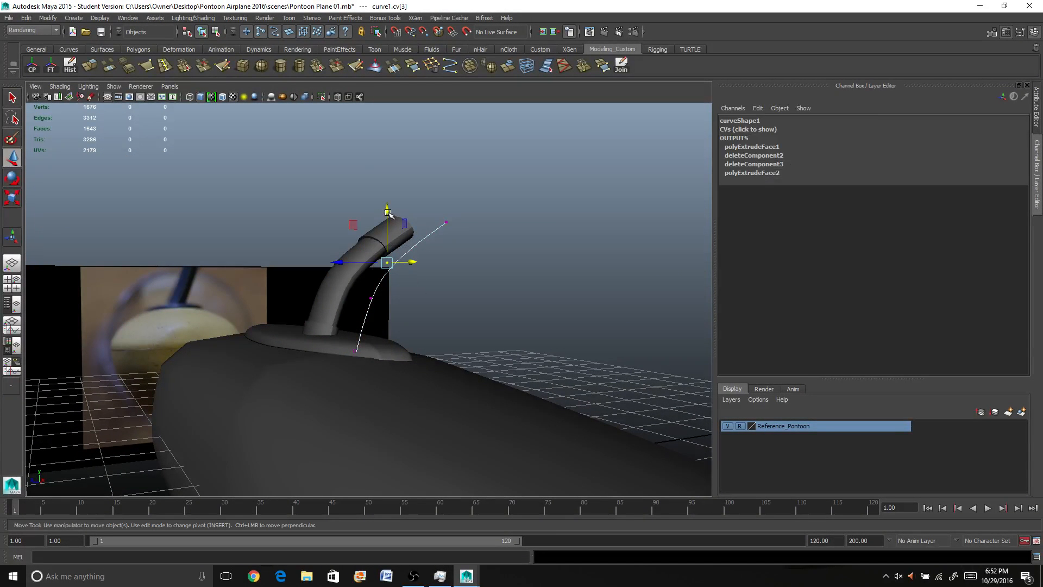
drag(388, 212, 384, 193)
alt+drag(418, 271, 430, 288)
click(446, 238)
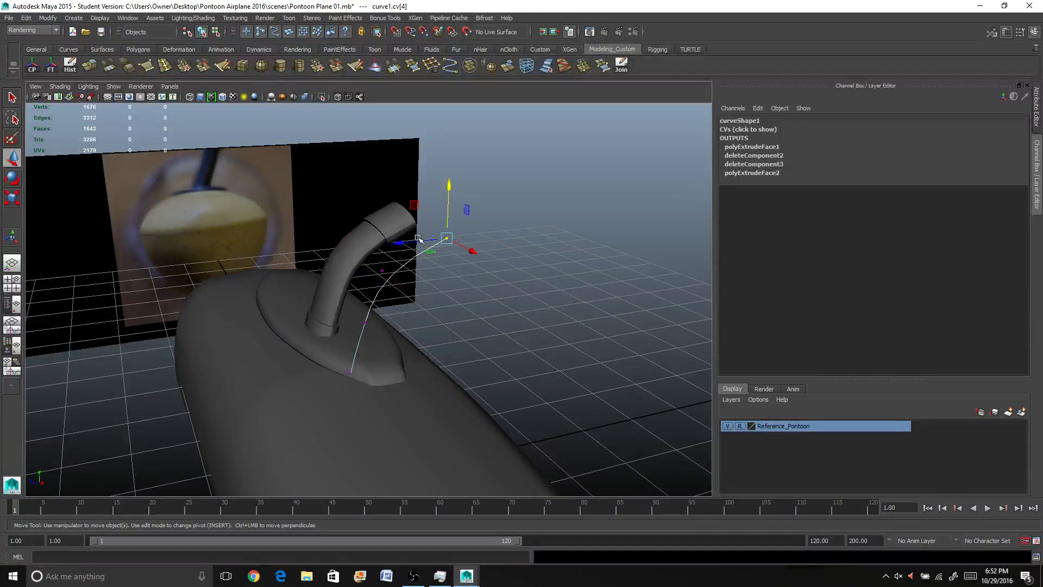
drag(418, 239, 373, 268)
Step: Examine the reshaped strut's bend from several angles against the reference images
alt+drag(370, 365, 463, 333)
alt+middle_drag(364, 270, 455, 274)
alt+drag(454, 356, 509, 326)
alt+drag(335, 198, 417, 215)
alt+drag(417, 215, 228, 242)
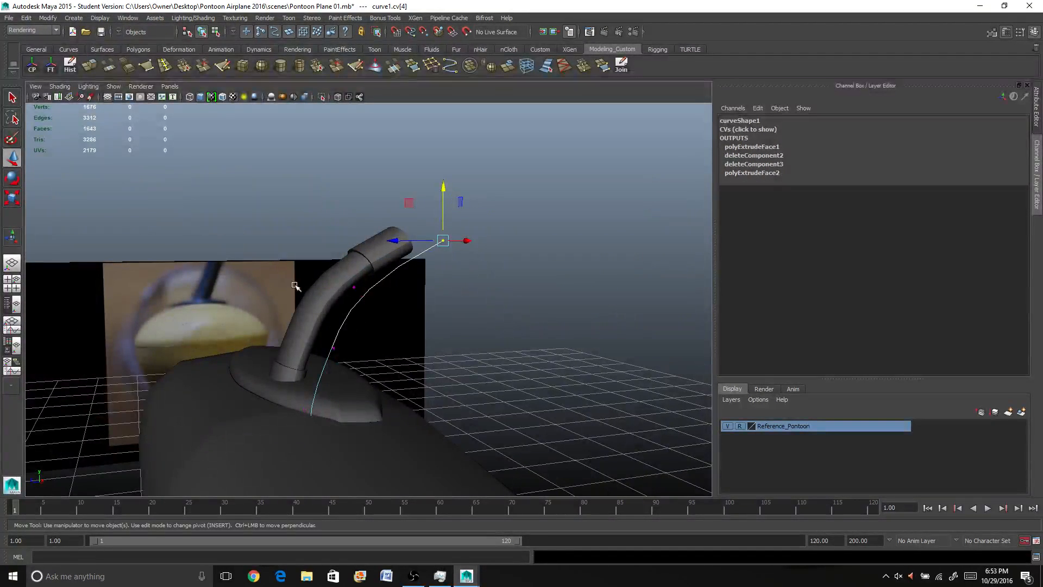
right_click(354, 259)
scroll(355, 257, up, 2)
alt+drag(286, 273, 365, 283)
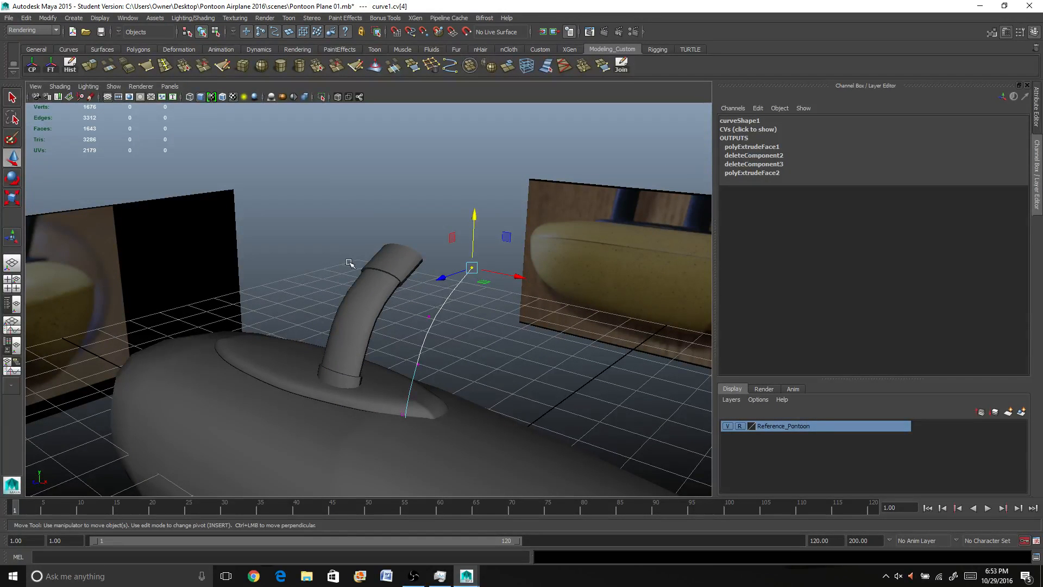
Step: Delete the strut's construction history so it is independent of the path curve
click(381, 254)
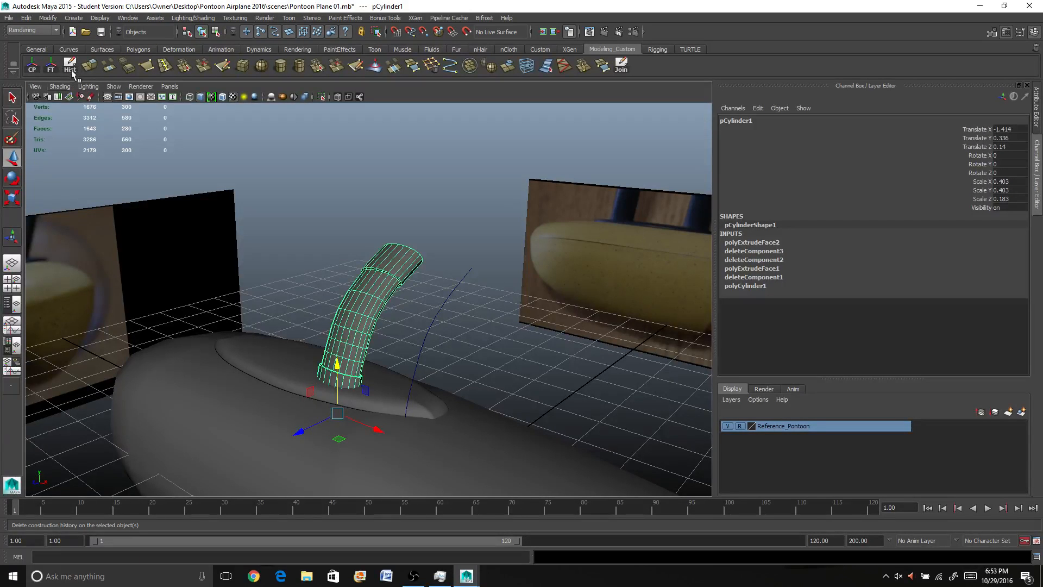
click(26, 18)
mouse_move(64, 135)
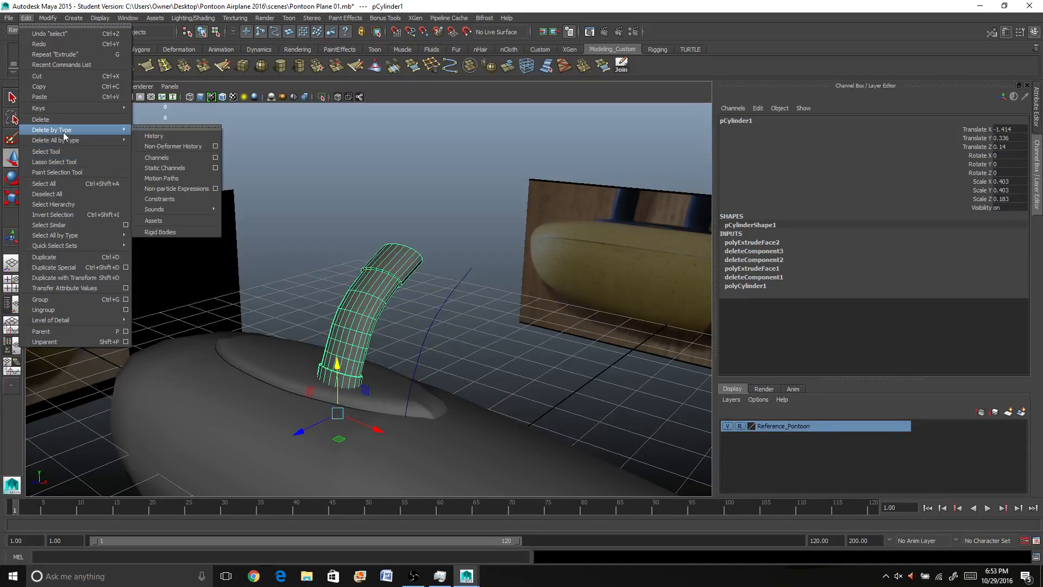
click(151, 137)
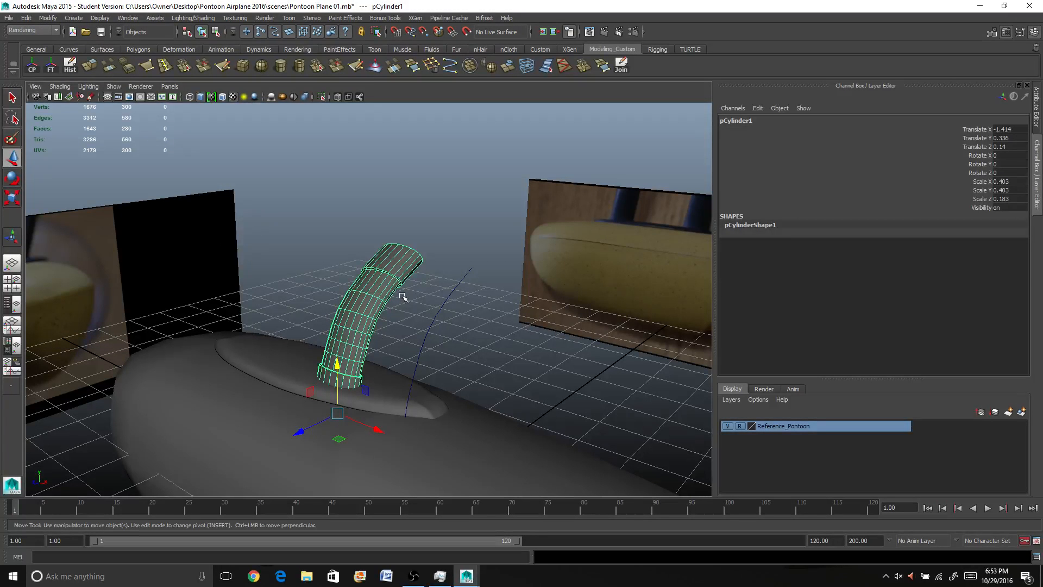
Step: Test-move the path curve along X to check that the strut is detached, and delete the curve
click(436, 319)
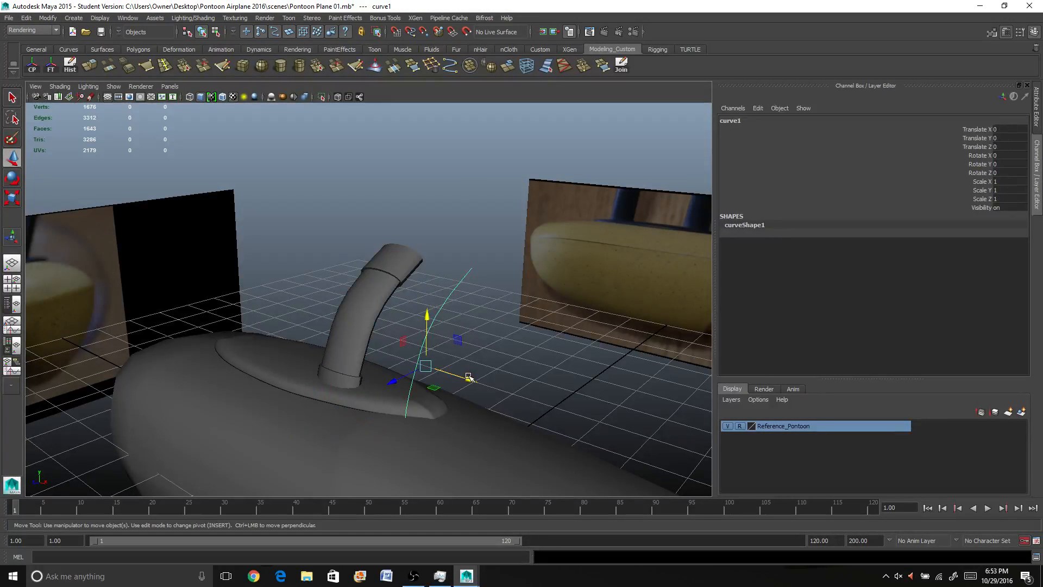
drag(467, 378, 419, 363)
click(449, 390)
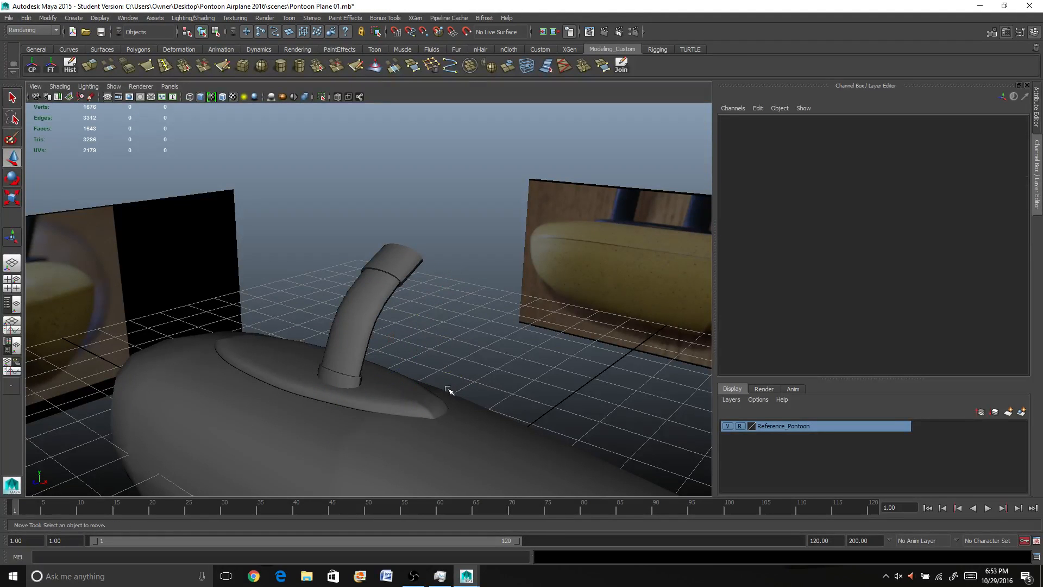
Step: Duplicate the strut and move the copy along the pontoon to about -3.556 on X
click(373, 305)
alt+drag(237, 395, 310, 388)
scroll(309, 388, down, 2)
mouse_move(376, 347)
alt+mouse_down()
mouse_move(363, 336)
mouse_move(373, 328)
alt+mouse_up()
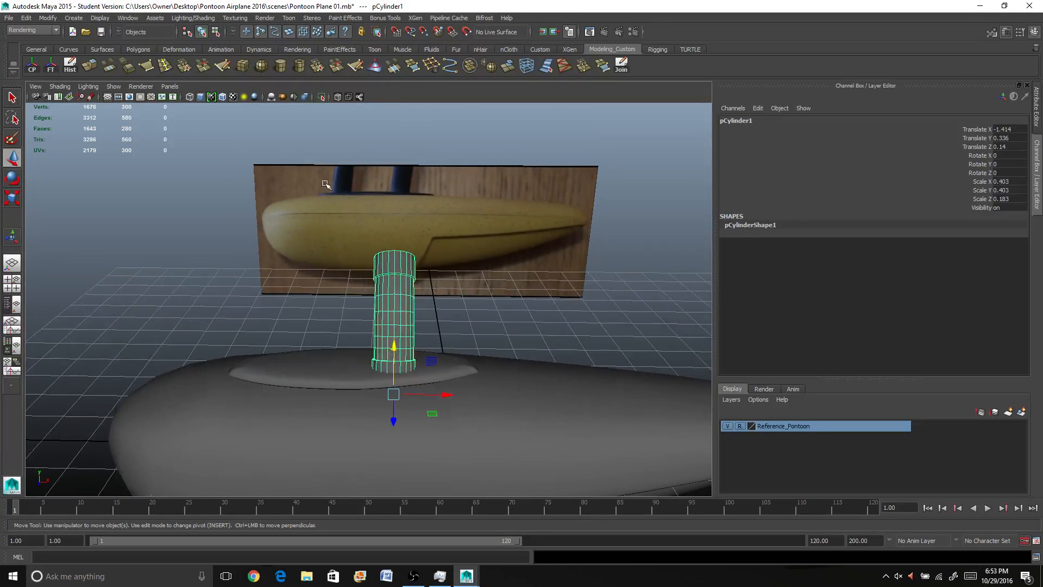
key(ctrl+d)
drag(448, 394, 328, 408)
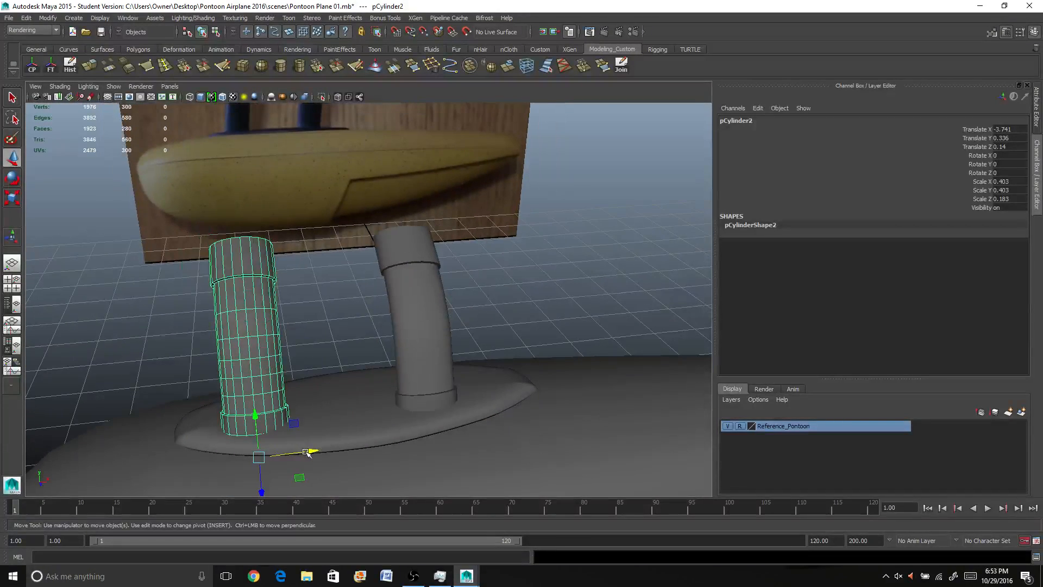
drag(307, 453, 324, 453)
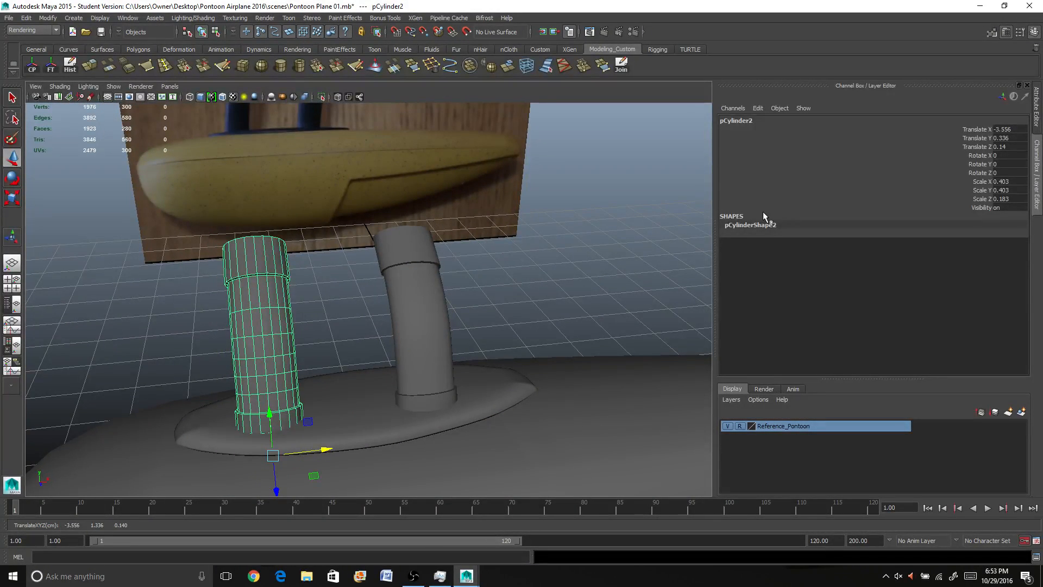
Step: Rename the duplicated strut to mesh_Pontoon_Leg1 and copy that name
alt+drag(494, 309, 500, 298)
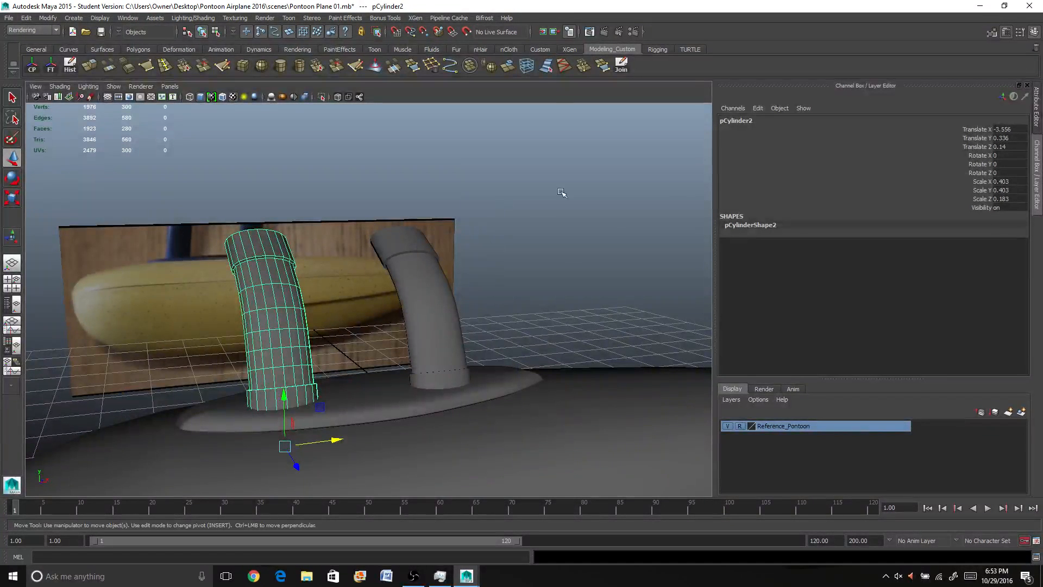
double_click(756, 119)
text(mesh Pontoon)
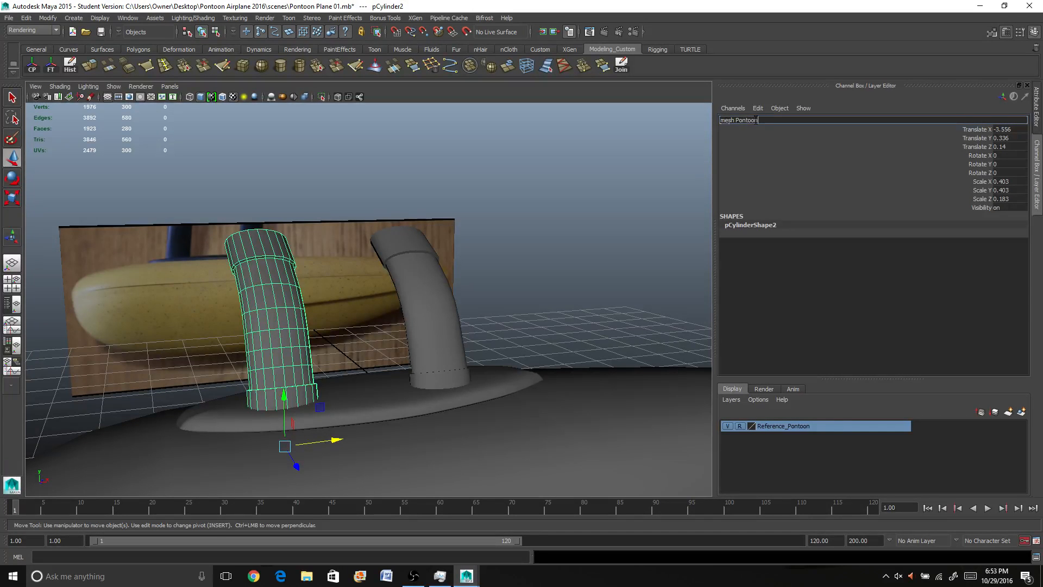
text(sh_Pontoon_Leg1)
key(Return)
key(ctrl+c)
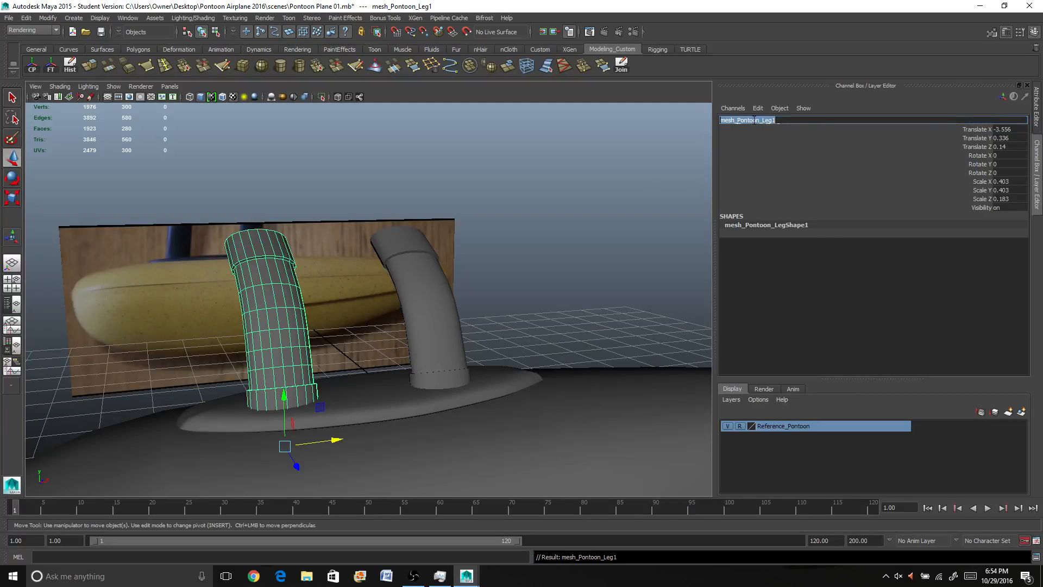
Step: Rename the original strut to mesh_Pontoon_Leg2 using the copied name
click(434, 303)
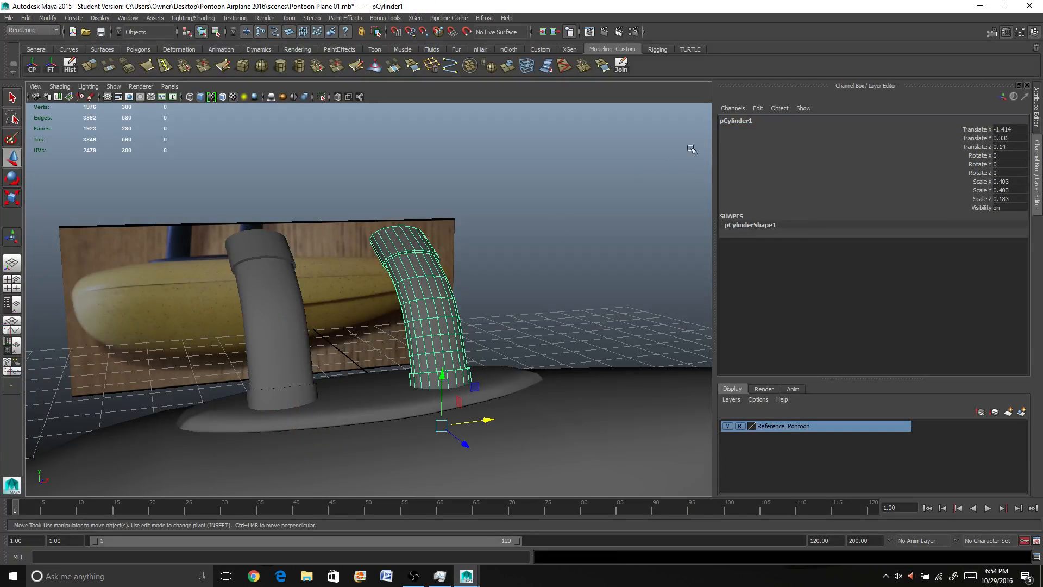
double_click(747, 121)
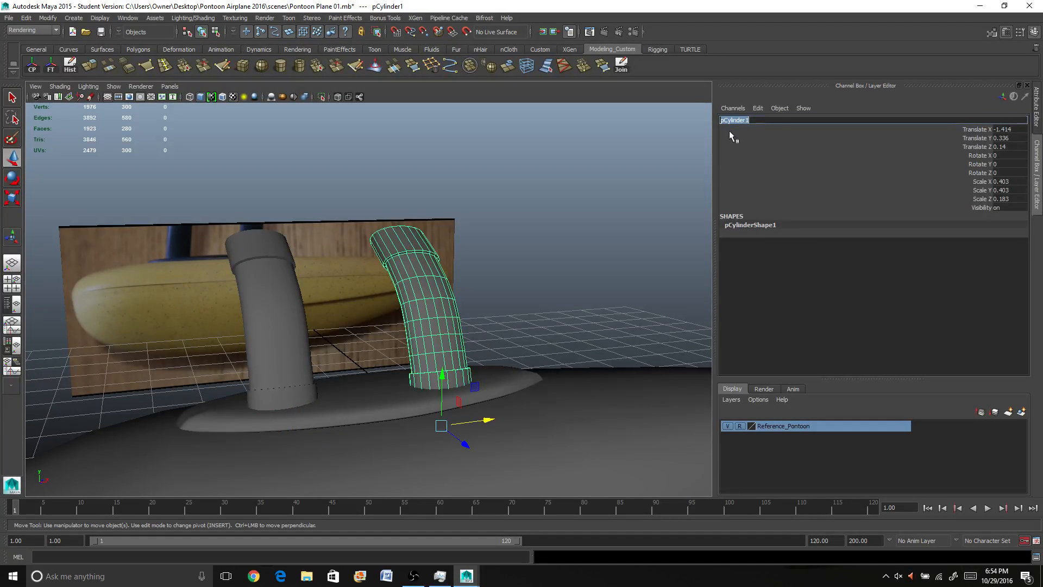
key(ctrl+v)
key(Return)
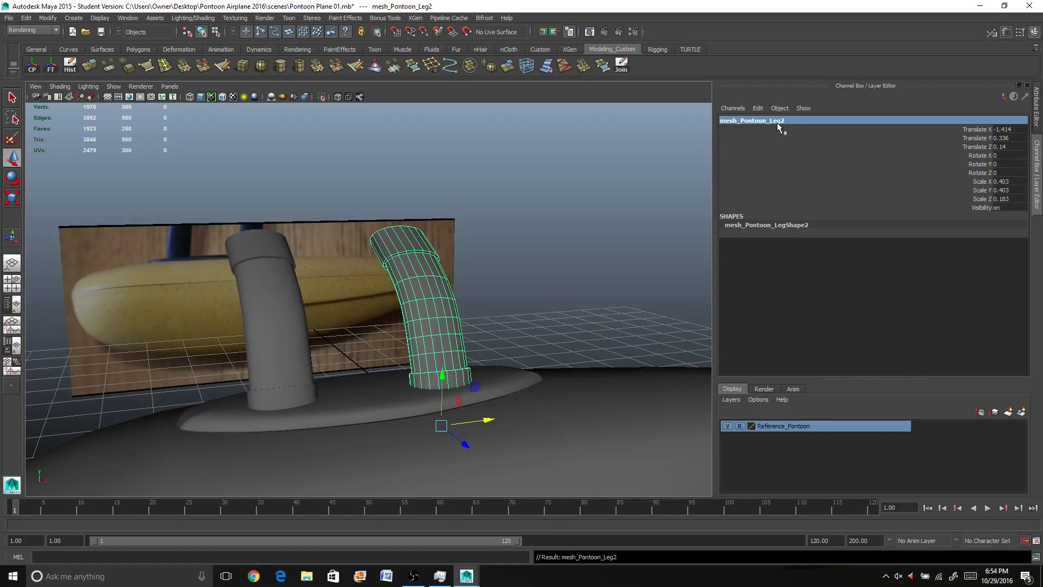
Step: Inspect the two struts on the pontoon from several angles and distances against the reference images
alt+drag(411, 315, 324, 346)
scroll(324, 346, down, 3)
click(344, 276)
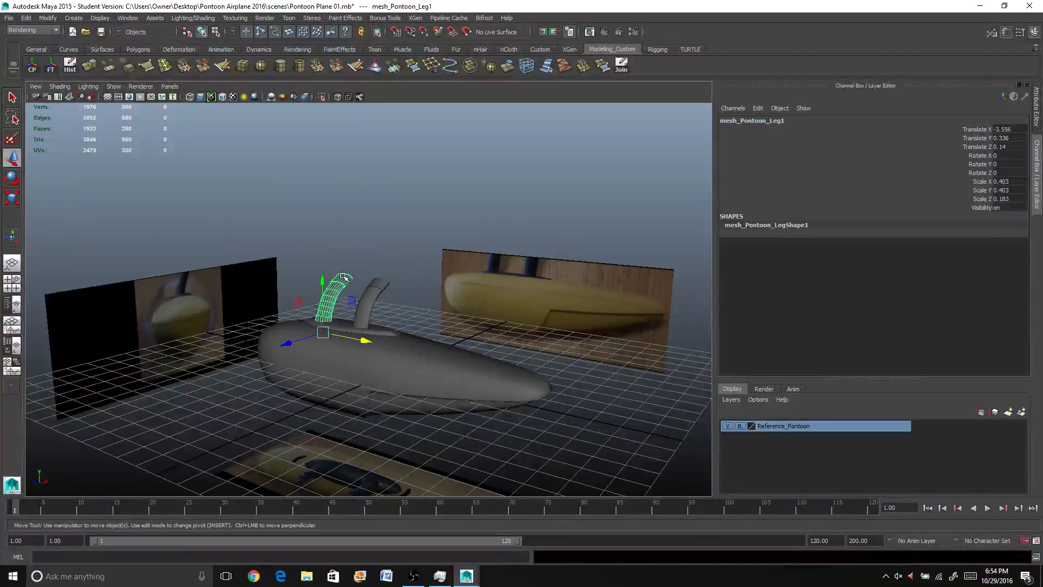
click(352, 235)
scroll(356, 302, up, 2)
mouse_move(356, 303)
alt+mouse_down()
mouse_move(288, 314)
mouse_move(409, 319)
mouse_move(361, 319)
alt+mouse_up()
scroll(321, 316, down, 4)
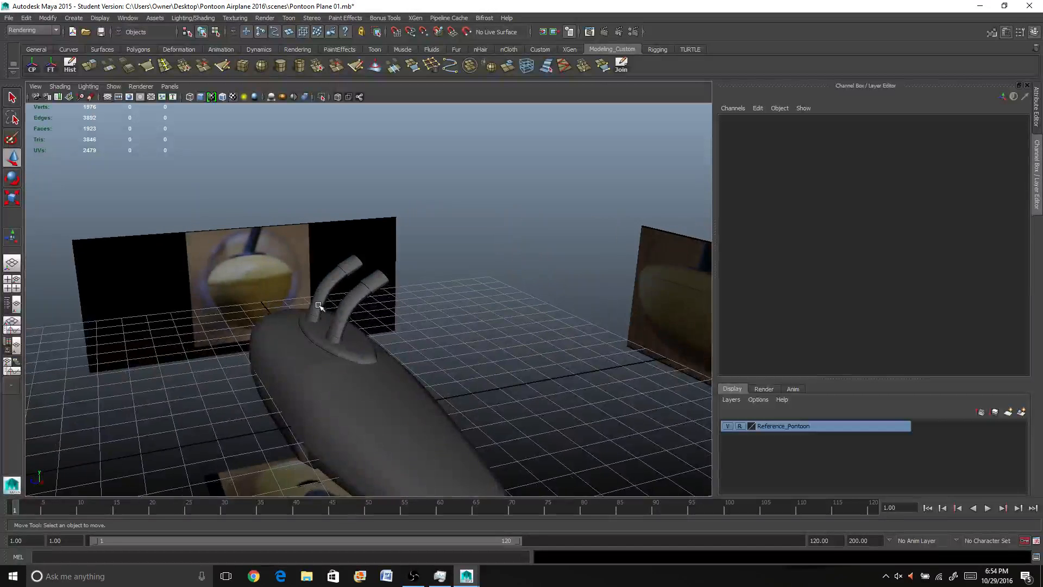
scroll(329, 315, down, 3)
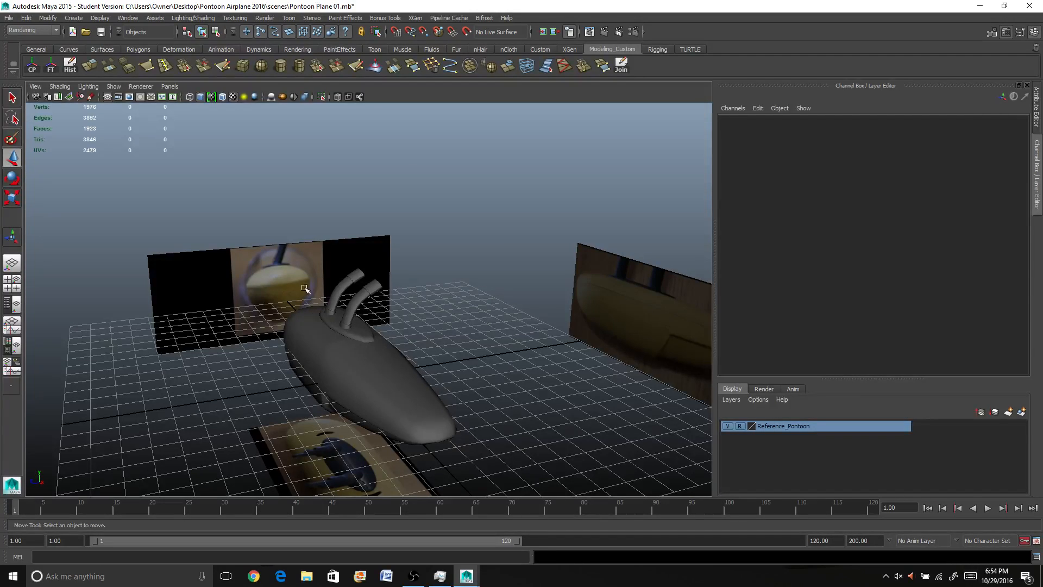
scroll(308, 329, up, 3)
alt+drag(304, 341, 325, 334)
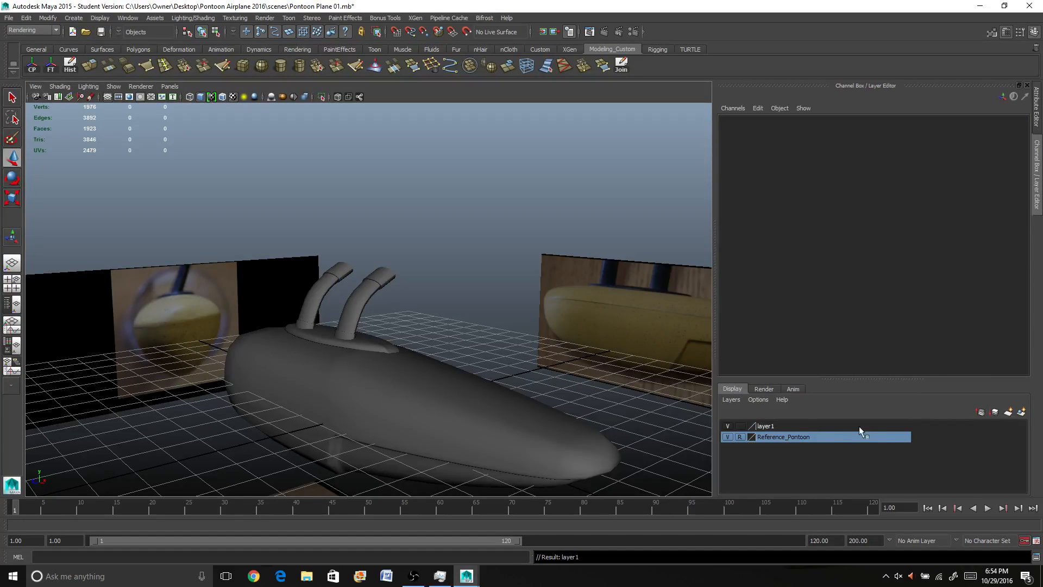
Step: Rename the new empty display layer as base_mesh, keeping its display type Normal and no colour
click(766, 427)
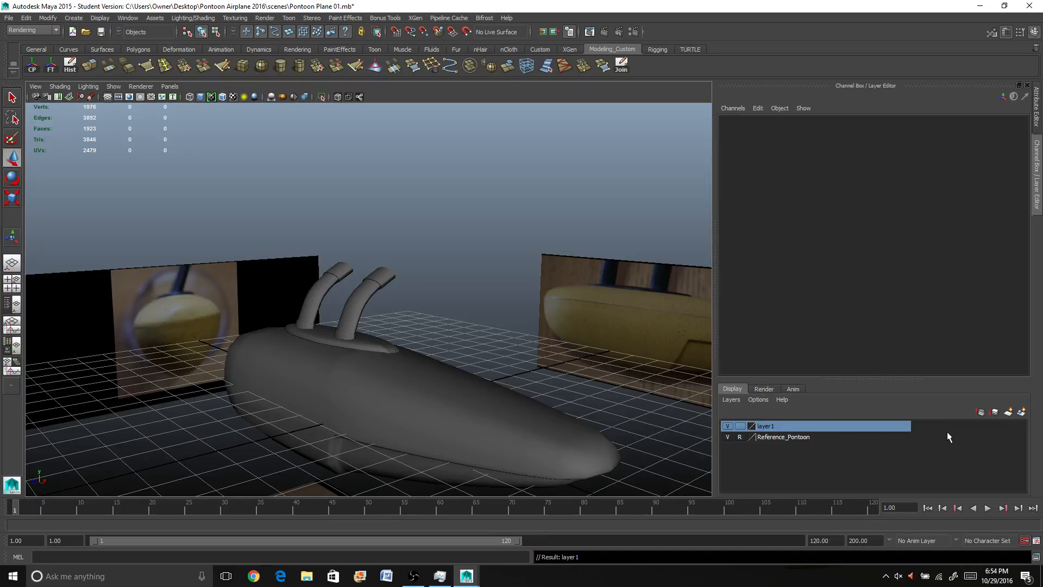
double_click(762, 425)
drag(420, 216, 368, 220)
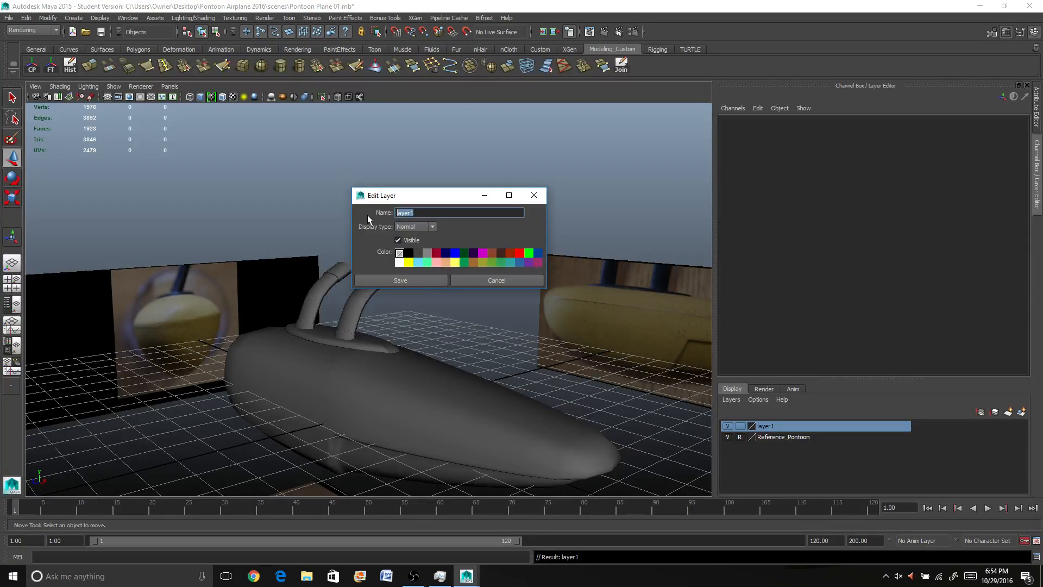
text(base mesh)
key(Return)
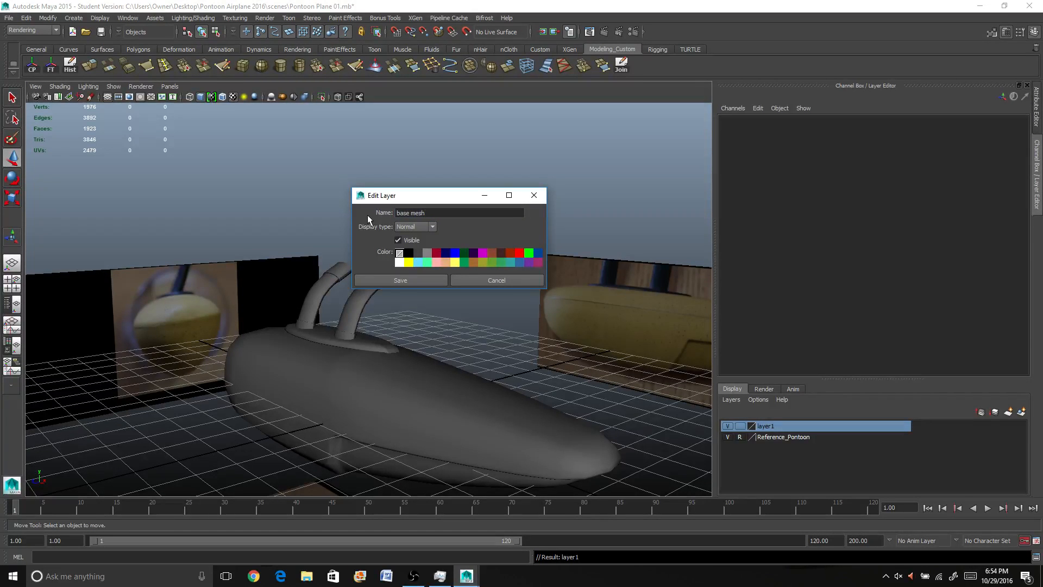
click(403, 279)
click(448, 261)
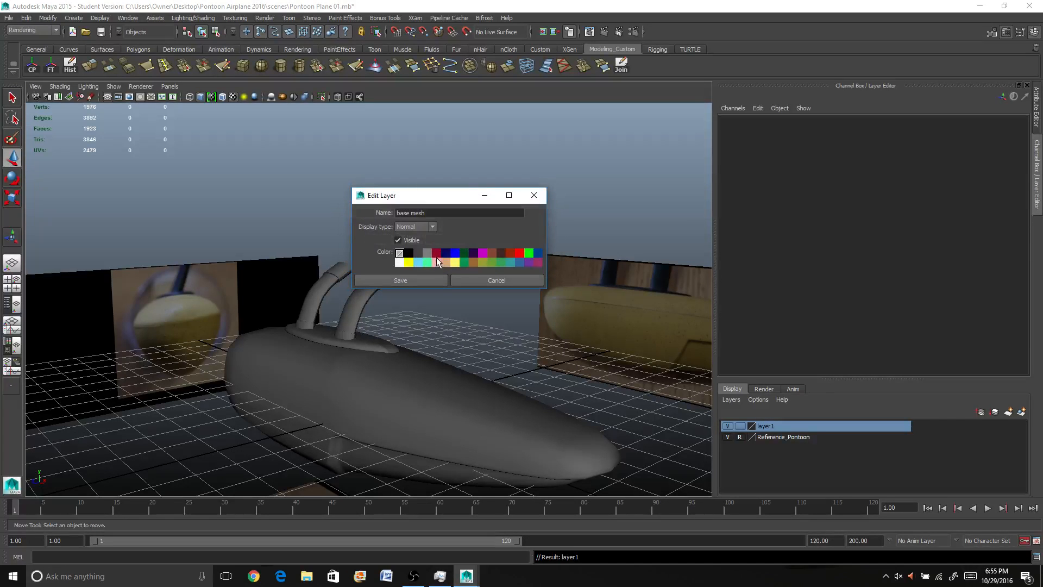
click(411, 213)
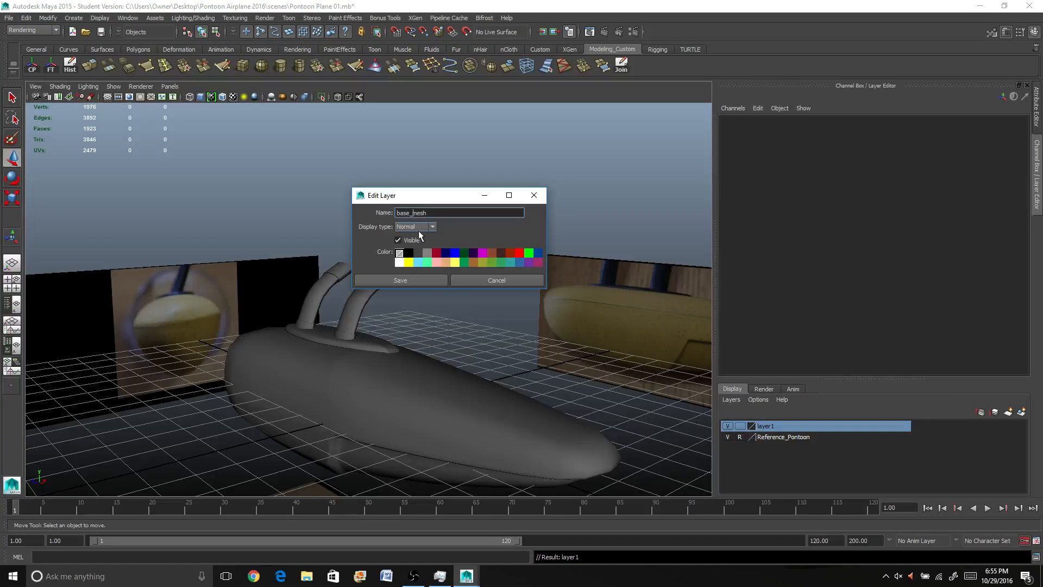
click(412, 279)
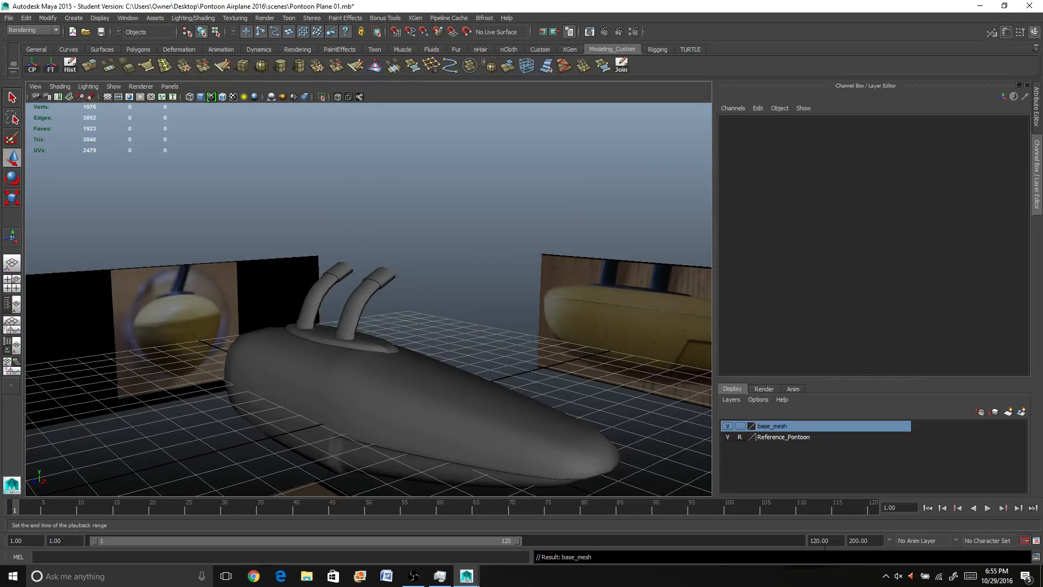
Step: Add both struts and the pontoon body to the base_mesh layer, and toggle the layer's visibility to check its members
alt+drag(338, 368, 361, 384)
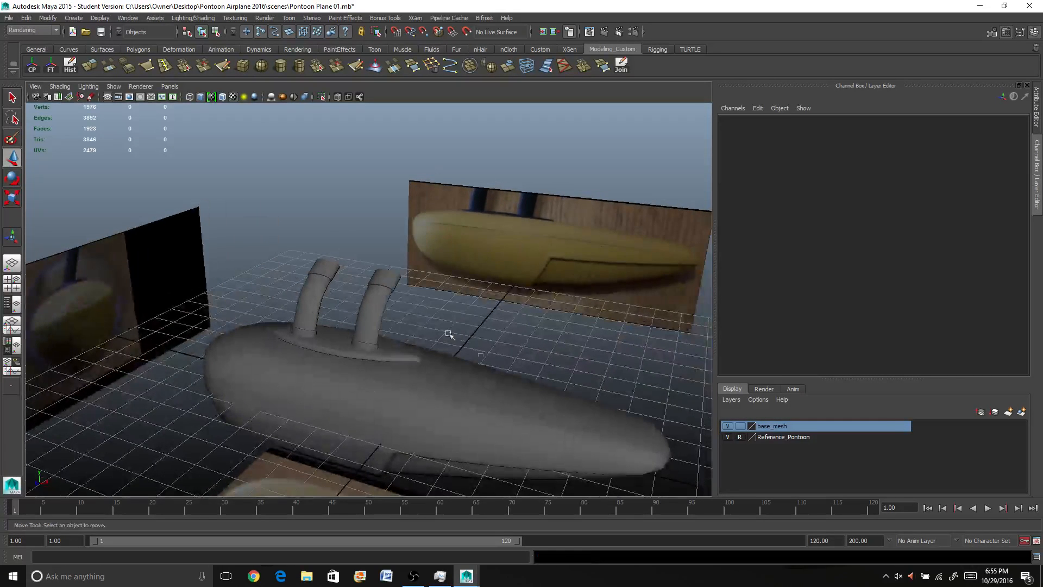
alt+drag(535, 377, 479, 345)
drag(262, 257, 386, 356)
shift+click(337, 297)
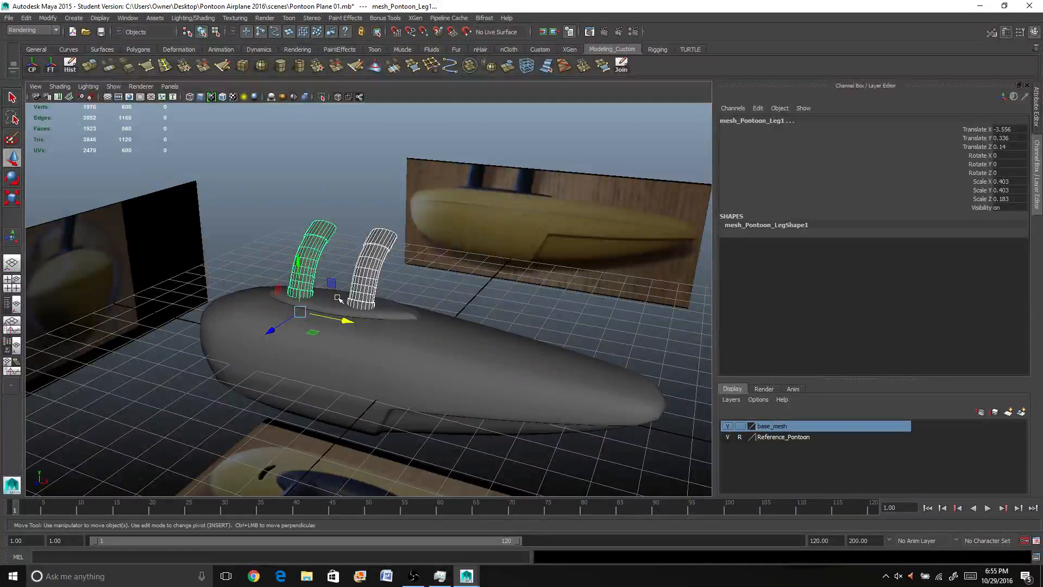
ctrl+shift+drag(243, 230, 366, 352)
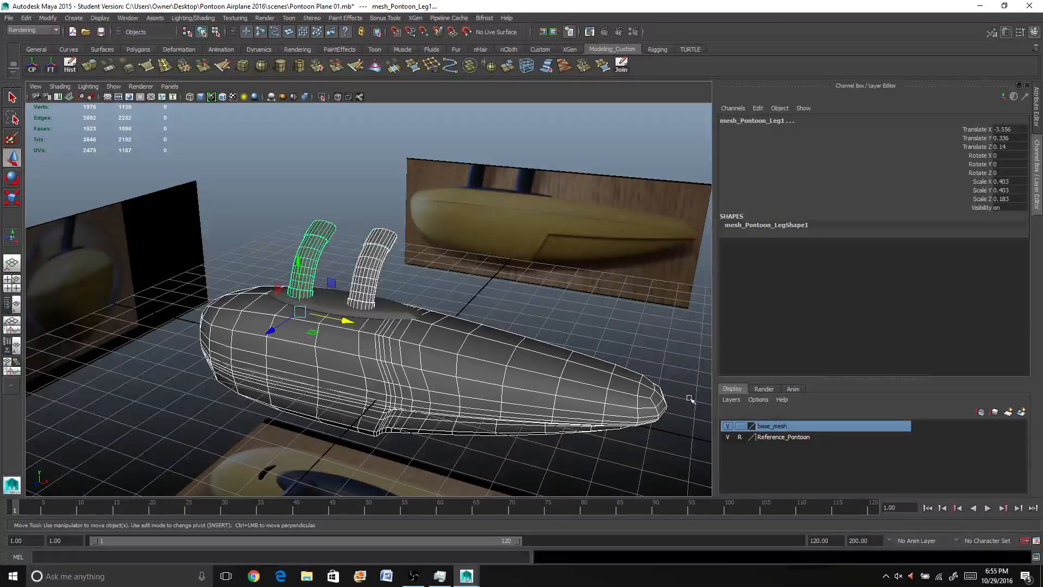
right_click(782, 427)
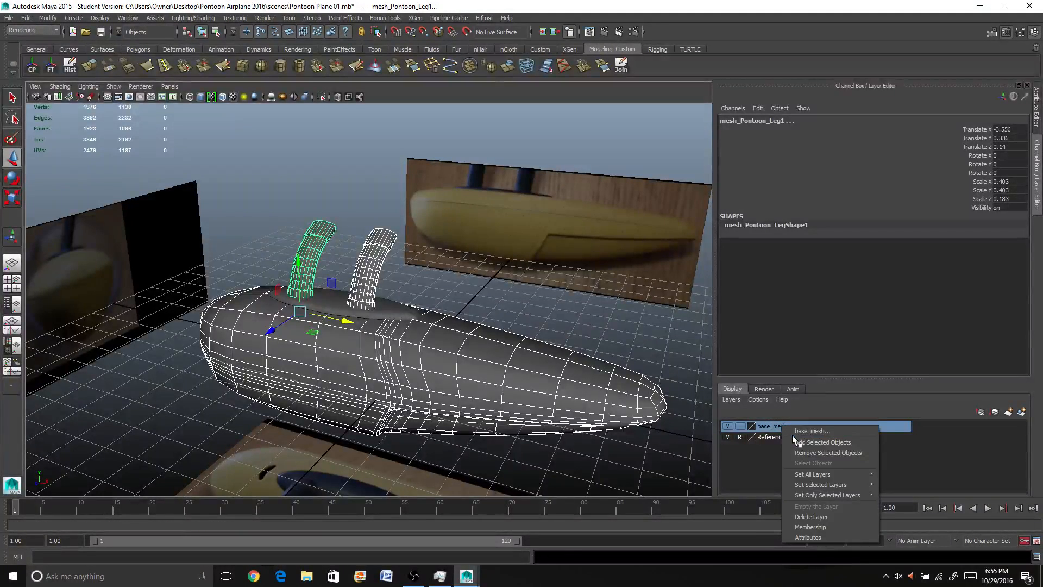
click(796, 443)
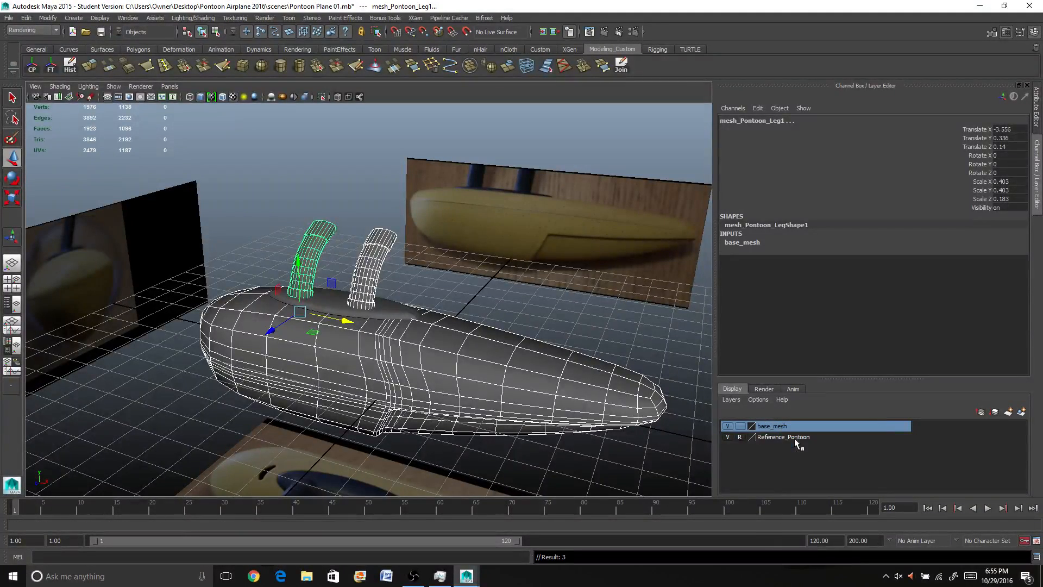
click(728, 427)
click(728, 426)
click(728, 427)
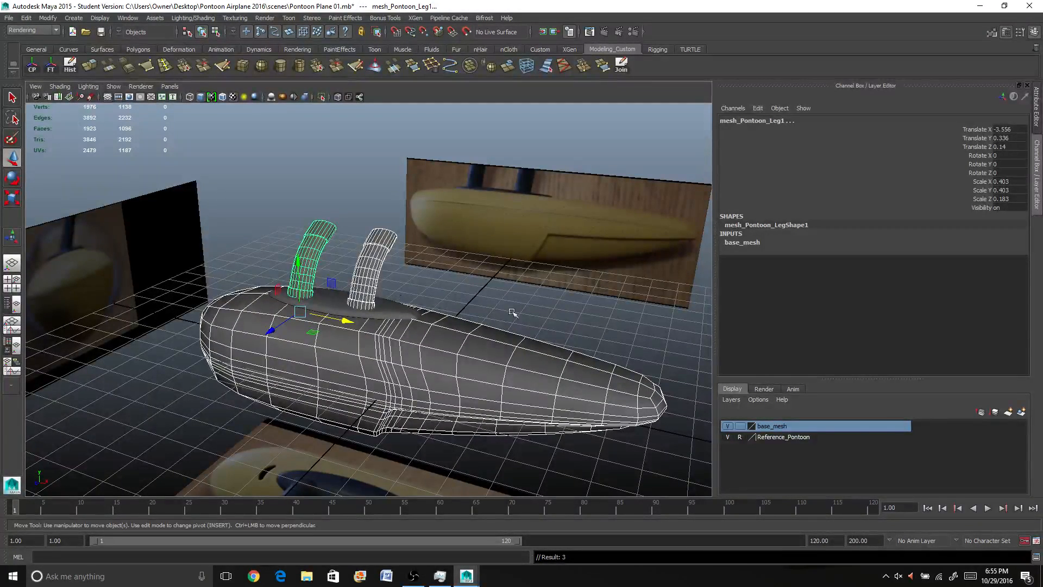
Step: Switch the Reference_Pontoon layer from reference to normal display, and add the plate under the struts to the base_mesh layer
click(740, 437)
click(577, 321)
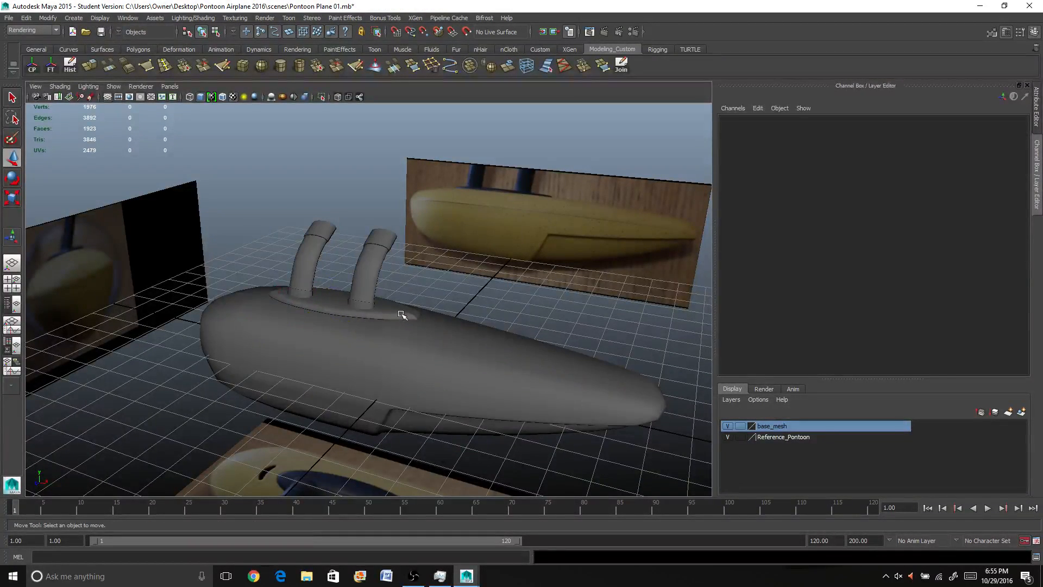
click(400, 314)
right_click(772, 428)
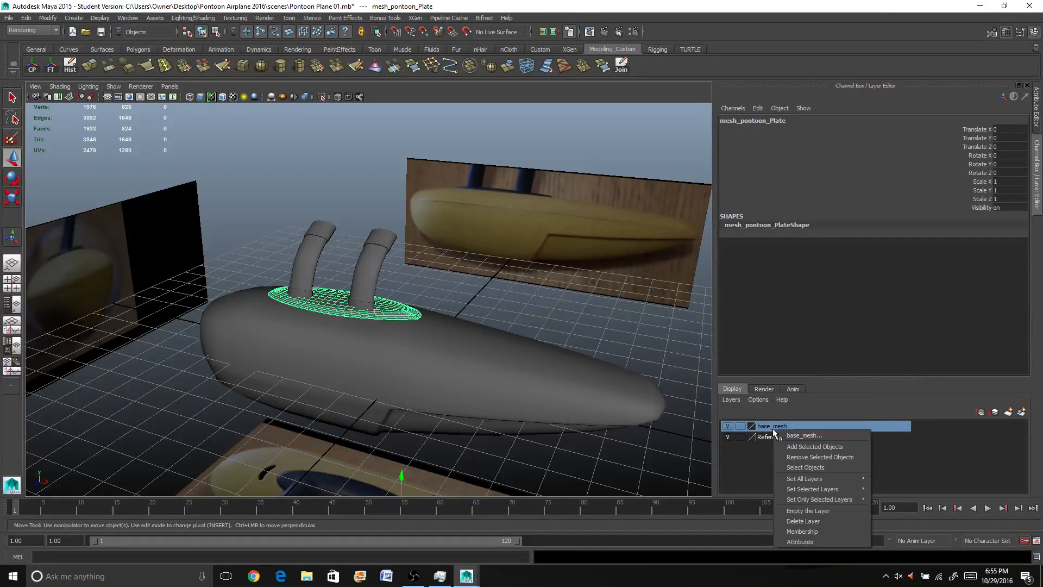
click(786, 442)
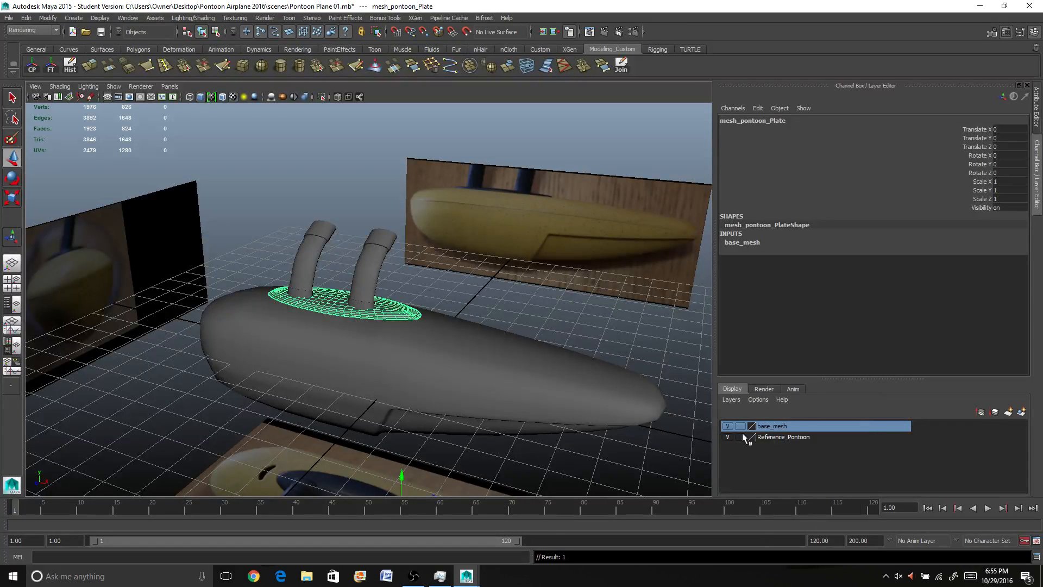
click(728, 426)
click(728, 425)
click(729, 436)
click(729, 437)
Step: Try removing the plate from the Reference_Pontoon layer, and toggle both layers' visibility to check its membership
click(807, 437)
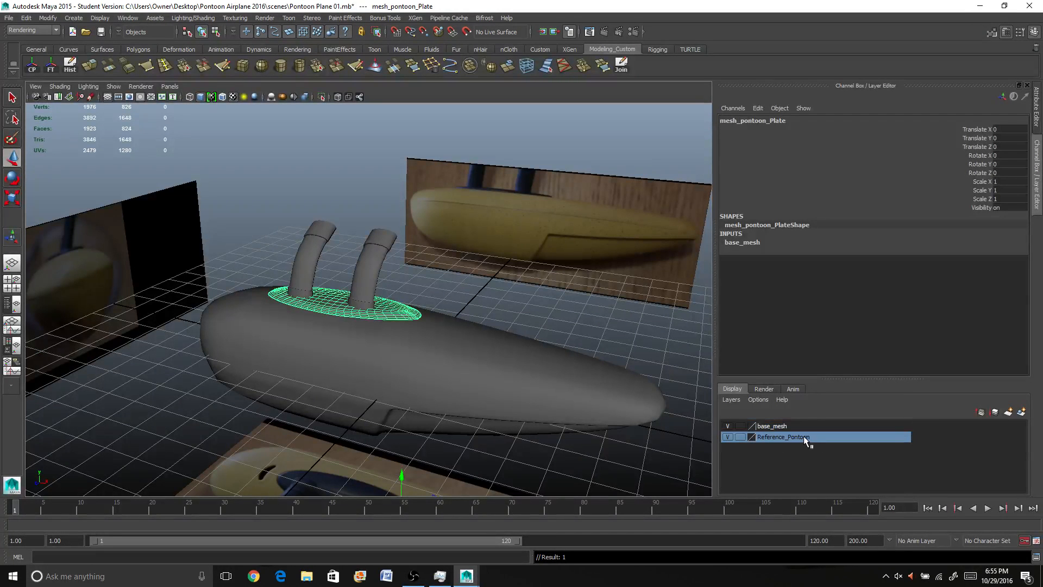
right_click(803, 435)
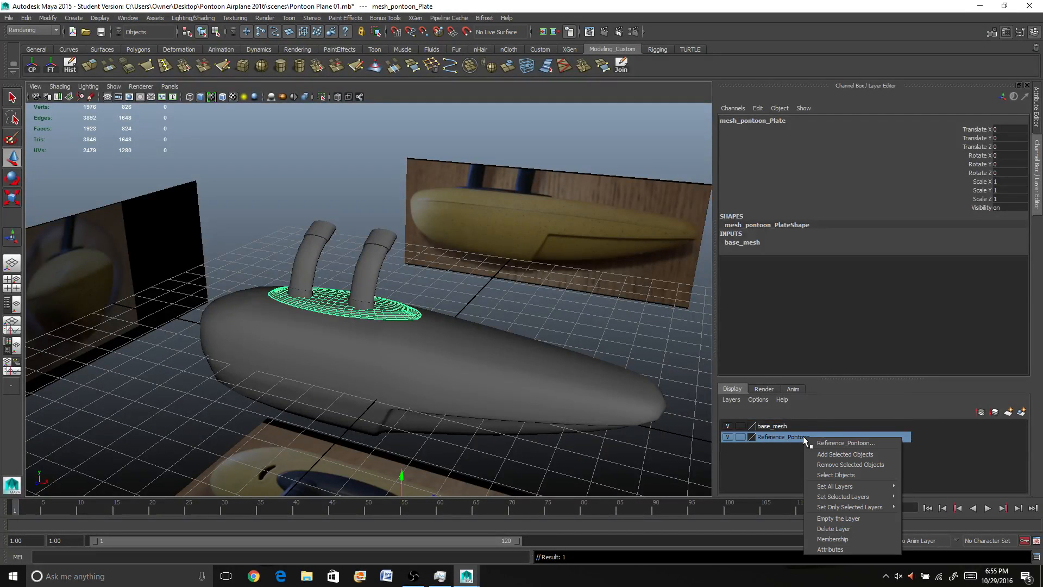
click(831, 465)
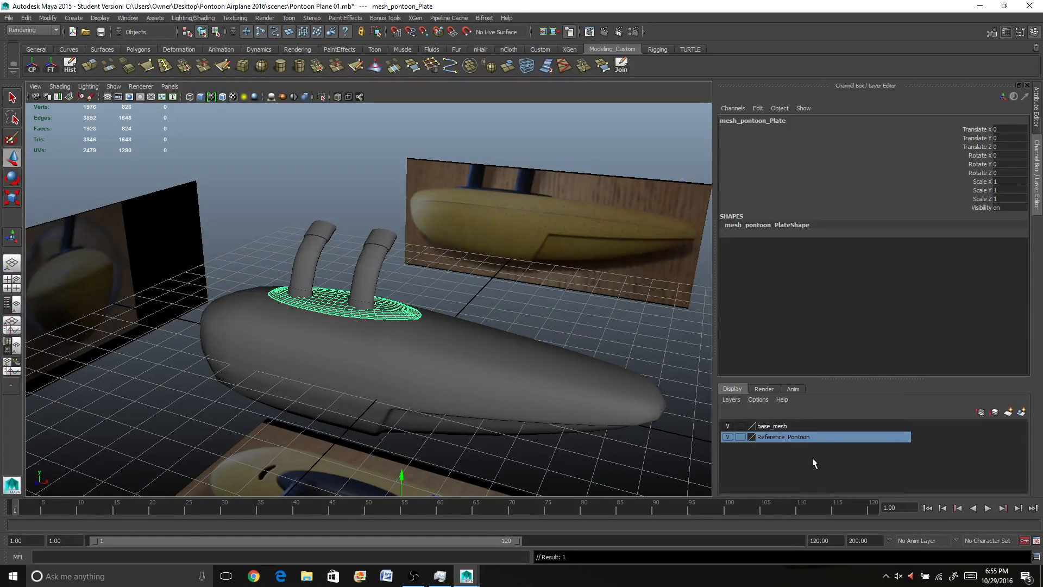
click(729, 437)
click(728, 436)
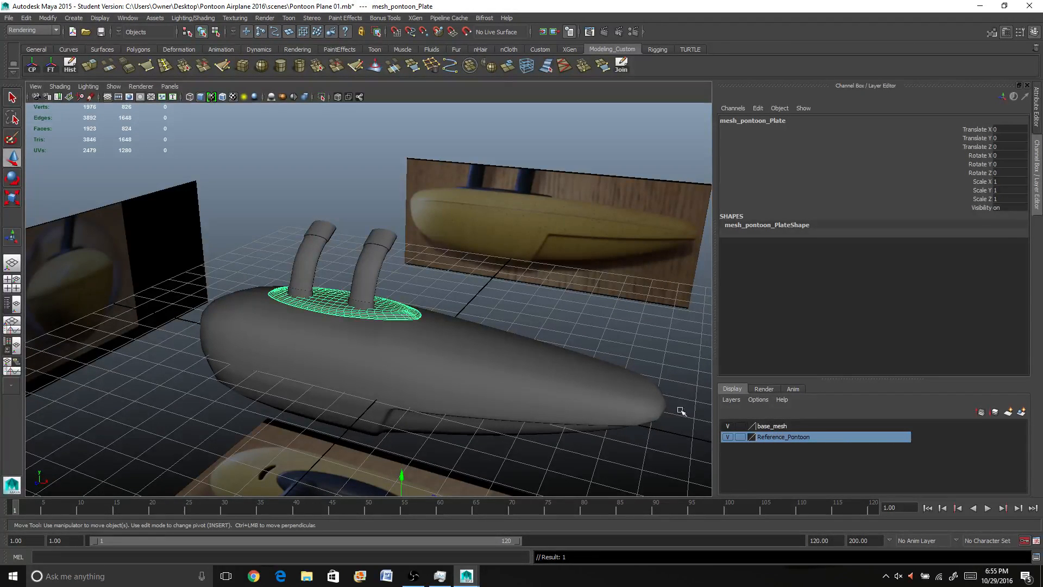
click(727, 427)
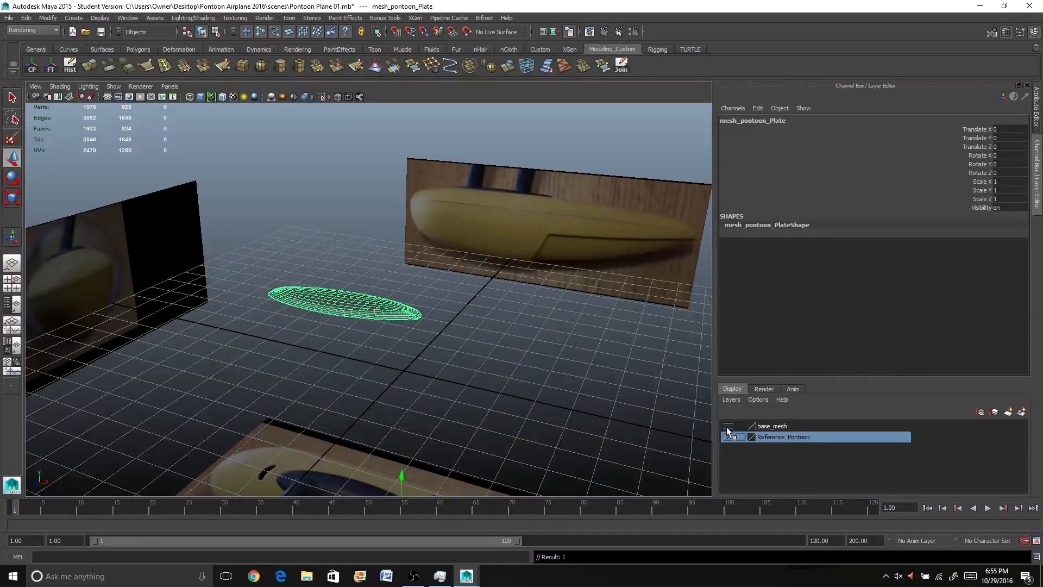
click(727, 426)
Step: Add the selected plate to the base_mesh layer again, and toggle both layers' visibility to check which one controls it
click(763, 426)
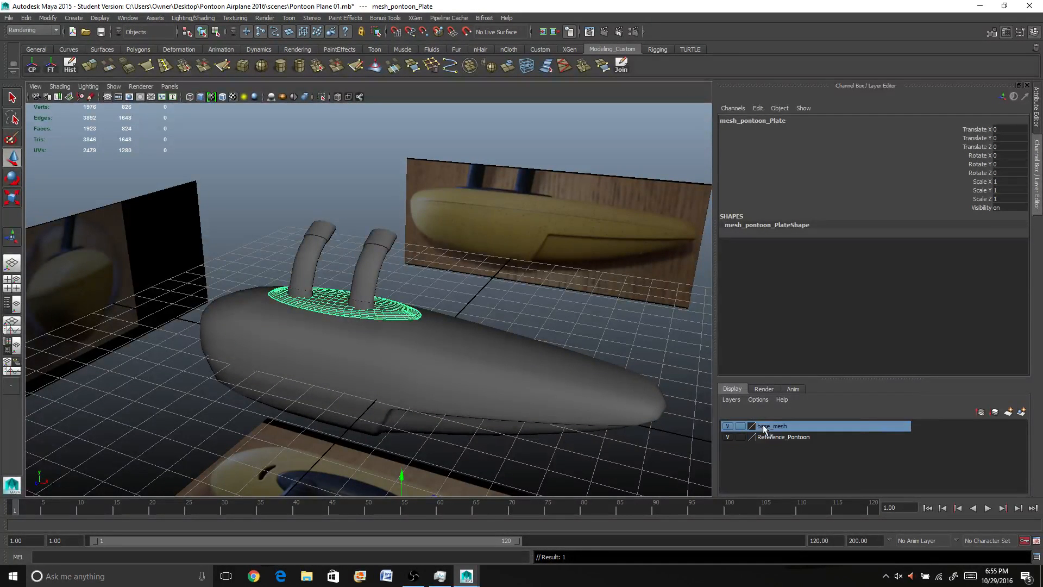
right_click(764, 428)
click(782, 443)
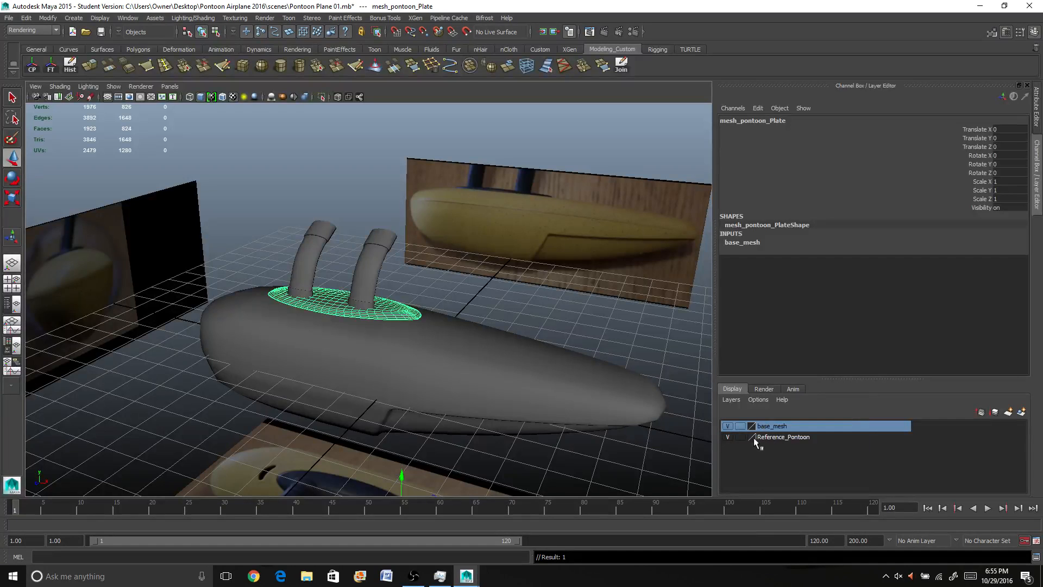
click(729, 427)
click(729, 427)
click(728, 436)
click(728, 436)
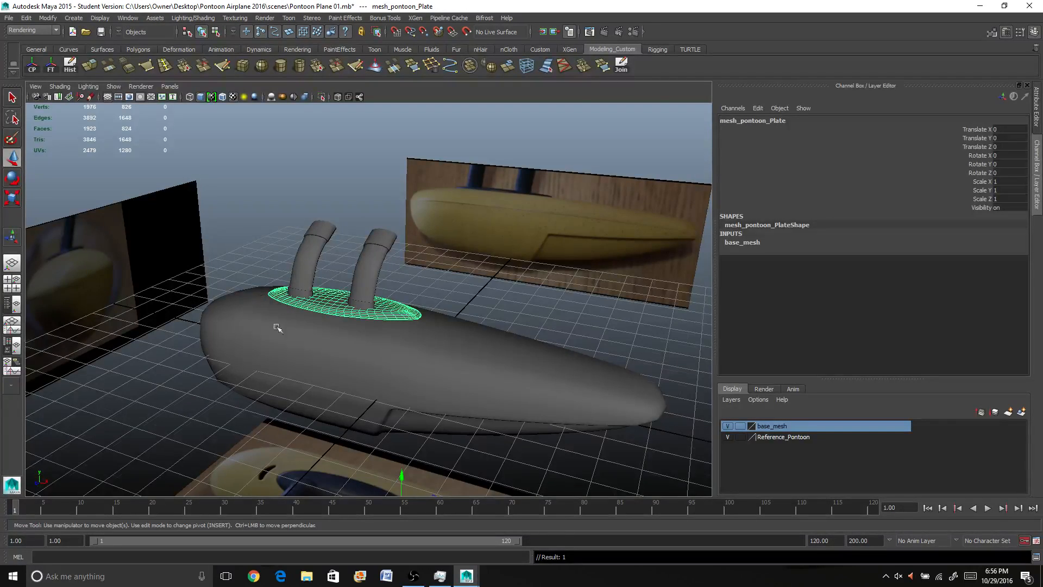
Step: Show the Outliner, unparent mesh_pontoon_Plate from ref_Top to the top level, and hide the Reference_Pontoon layer to check the plate
alt+drag(277, 328, 251, 259)
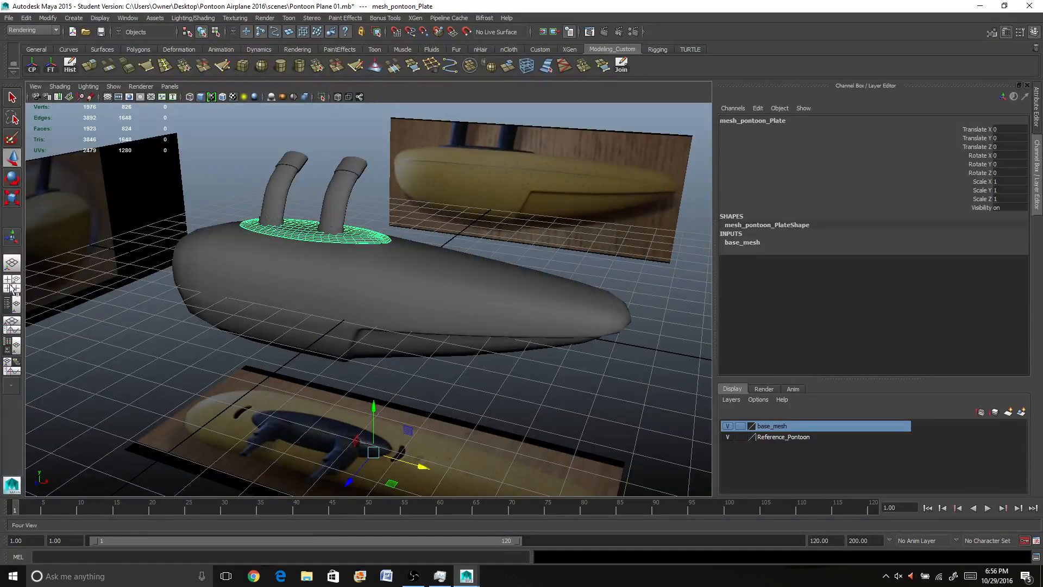
click(12, 304)
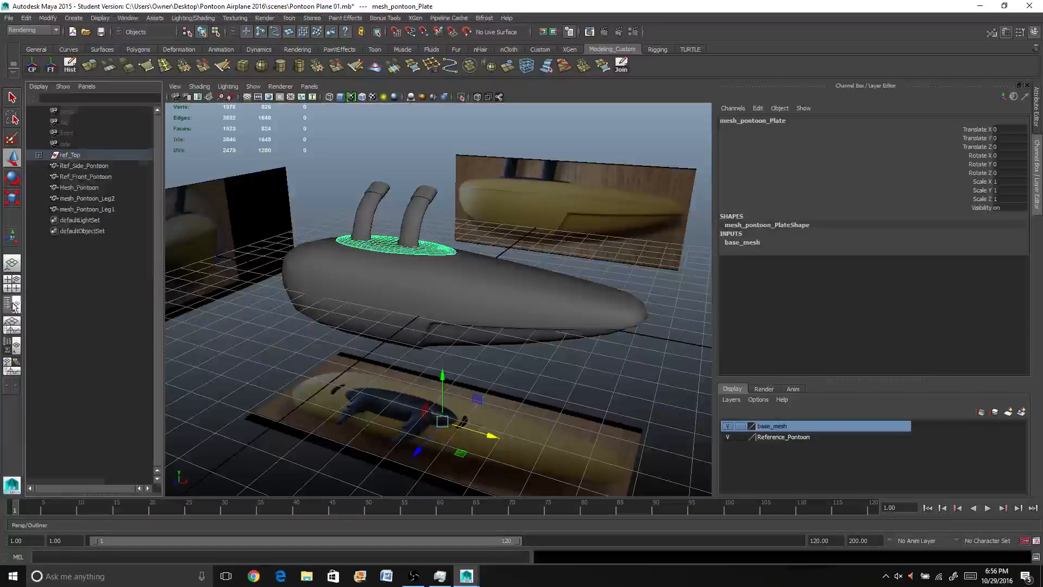
click(38, 155)
click(80, 169)
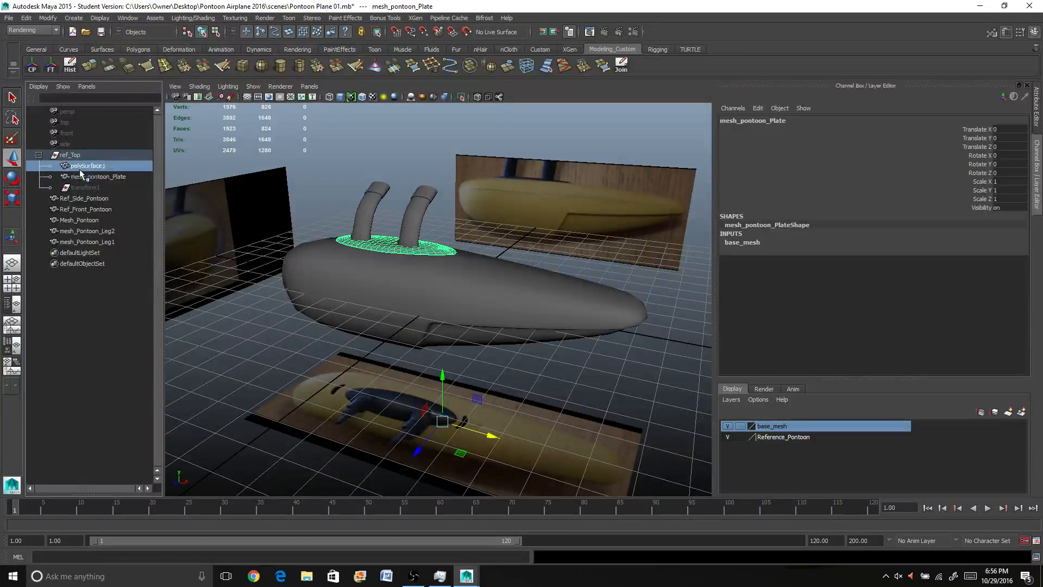
click(80, 177)
middle_drag(80, 176, 92, 301)
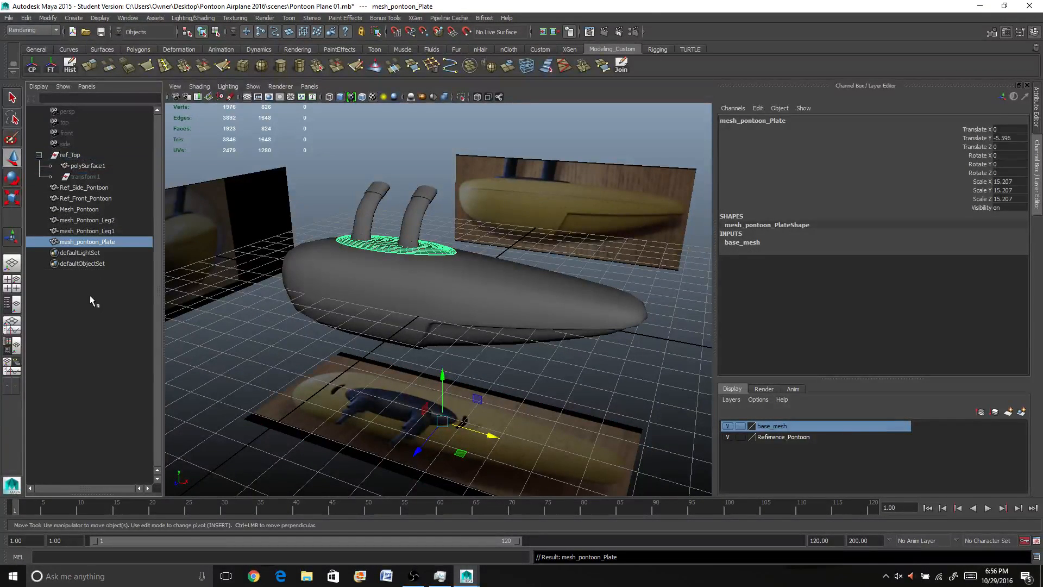
click(727, 437)
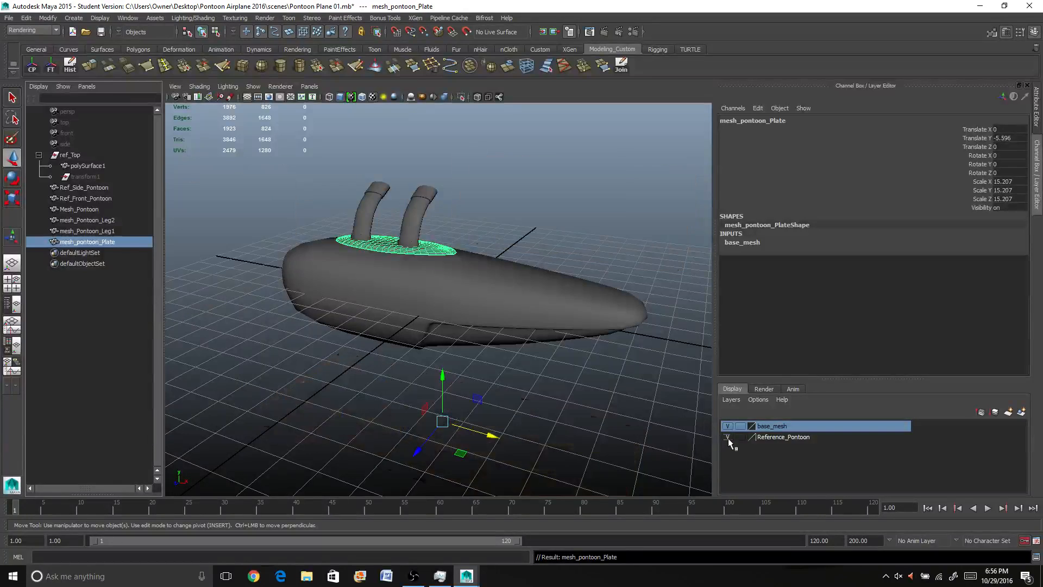
Step: Show the Reference_Pontoon layer and toggle the base_mesh layer's visibility to check that it holds all the pontoon meshes
click(728, 437)
click(727, 426)
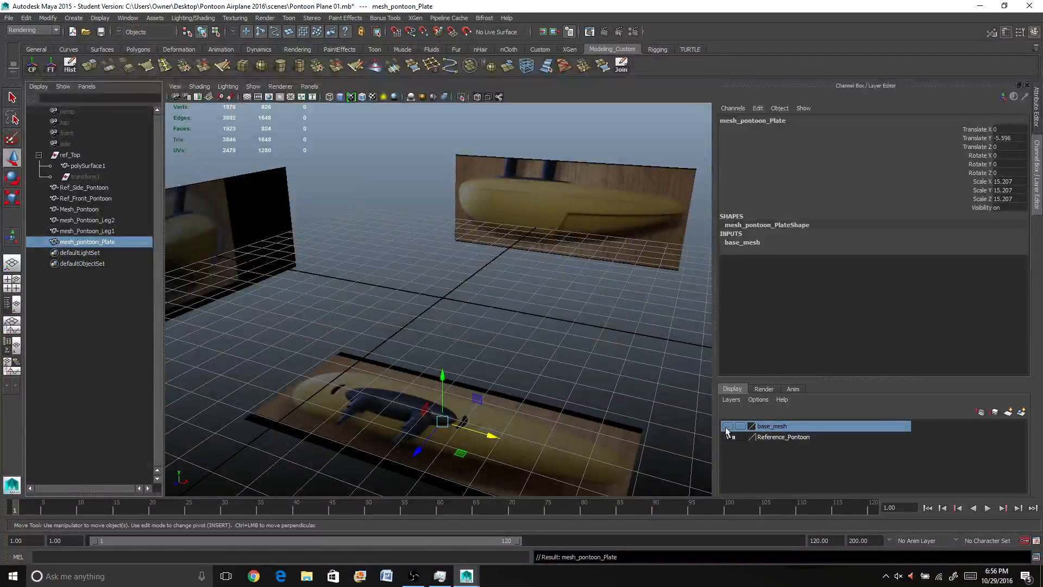
click(727, 426)
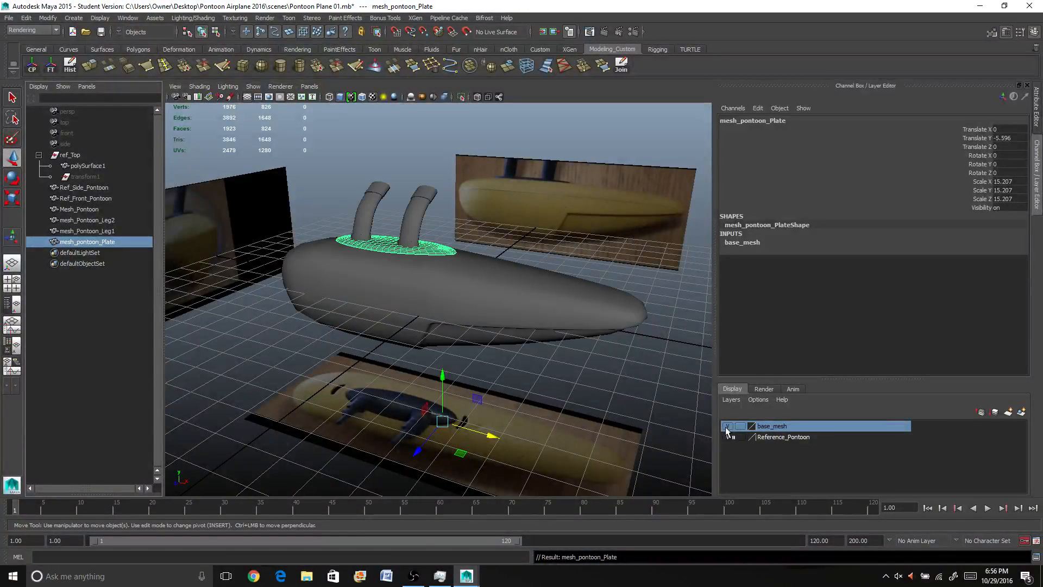
Step: Return to the single perspective view with nothing selected, and hide both the base_mesh and Reference_Pontoon layers
click(43, 156)
key(space)
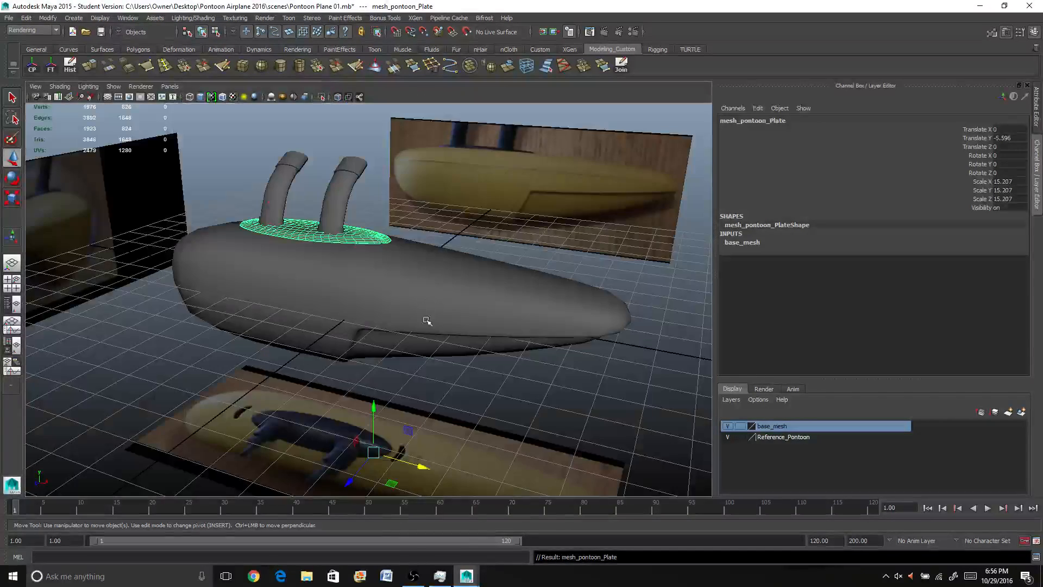
click(531, 380)
alt+drag(503, 368, 479, 359)
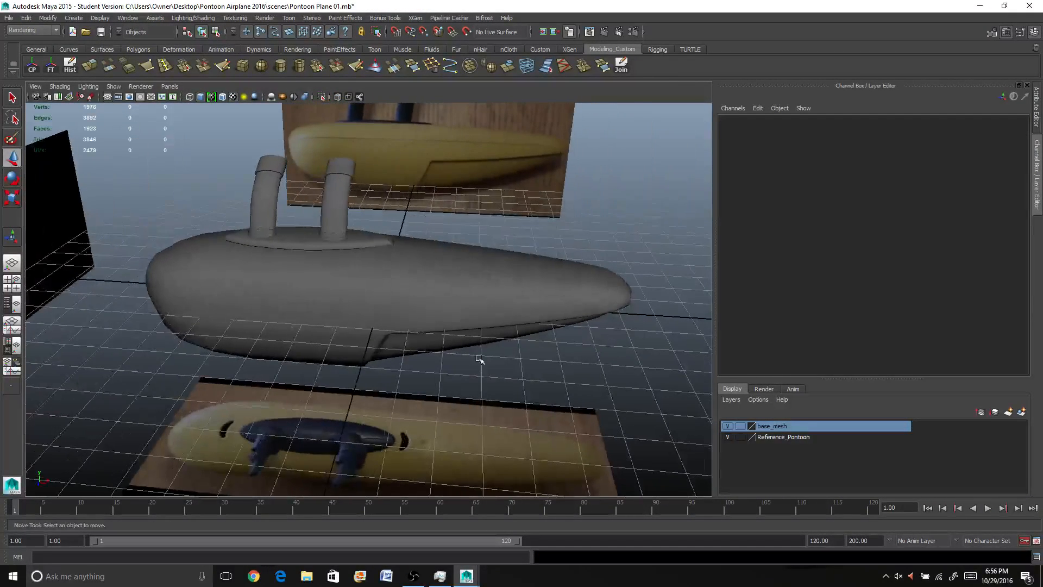
click(727, 426)
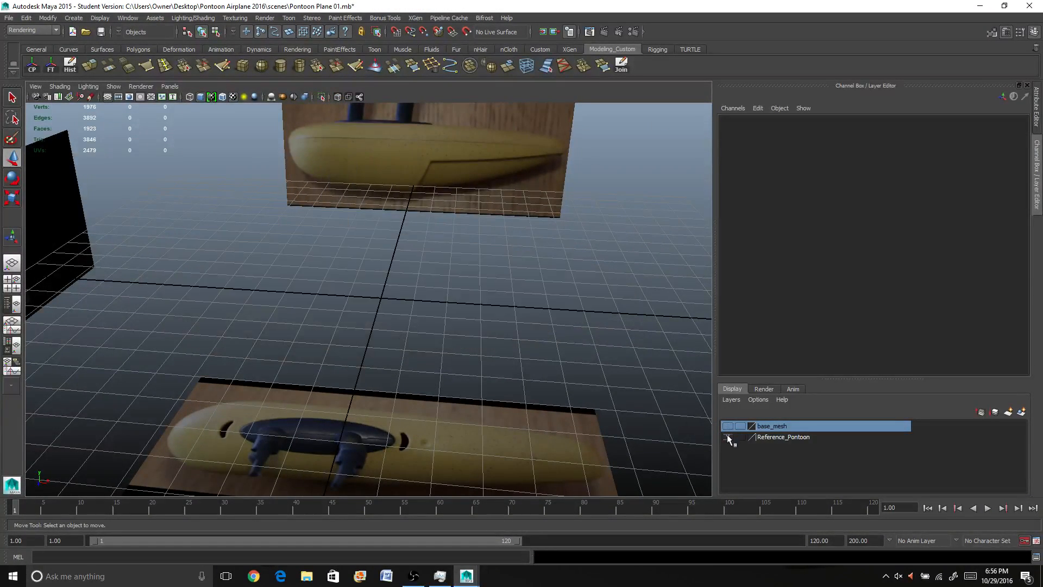
click(727, 437)
alt+right_drag(447, 377, 406, 393)
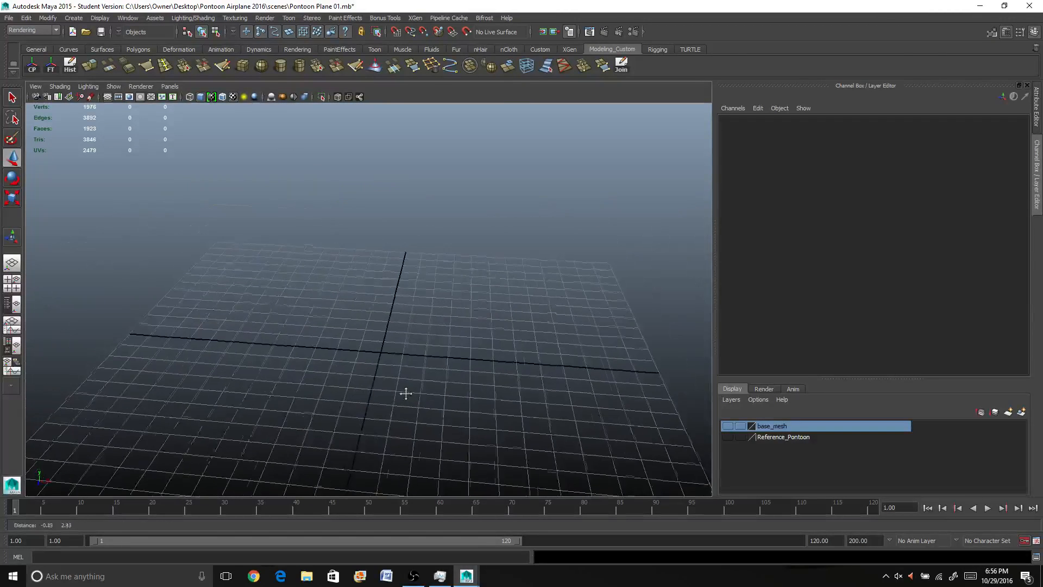
alt+drag(405, 392, 432, 389)
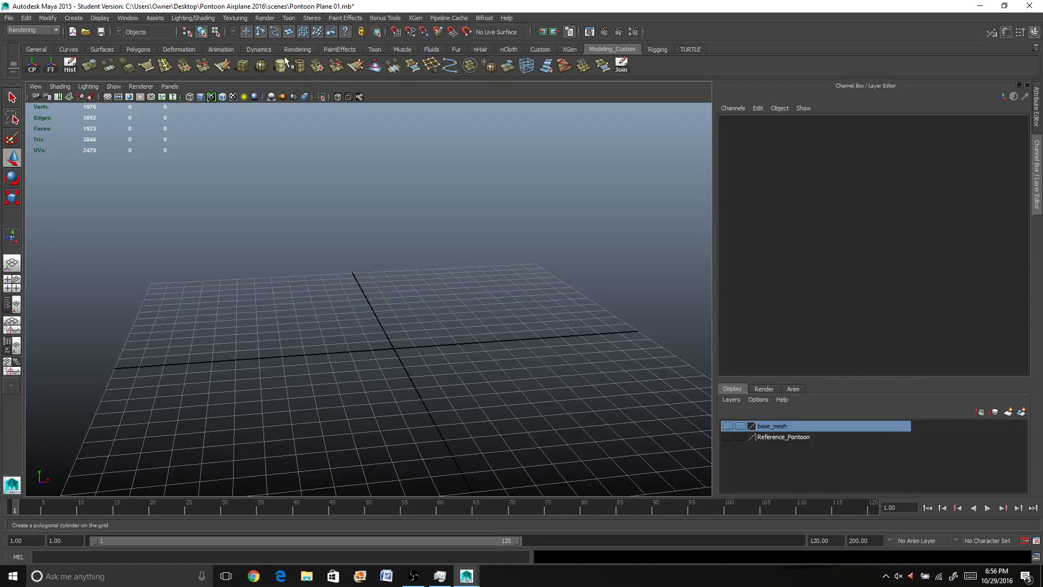
Step: Create a polygon plane at the origin with a width of 16 and a height of 12
click(74, 18)
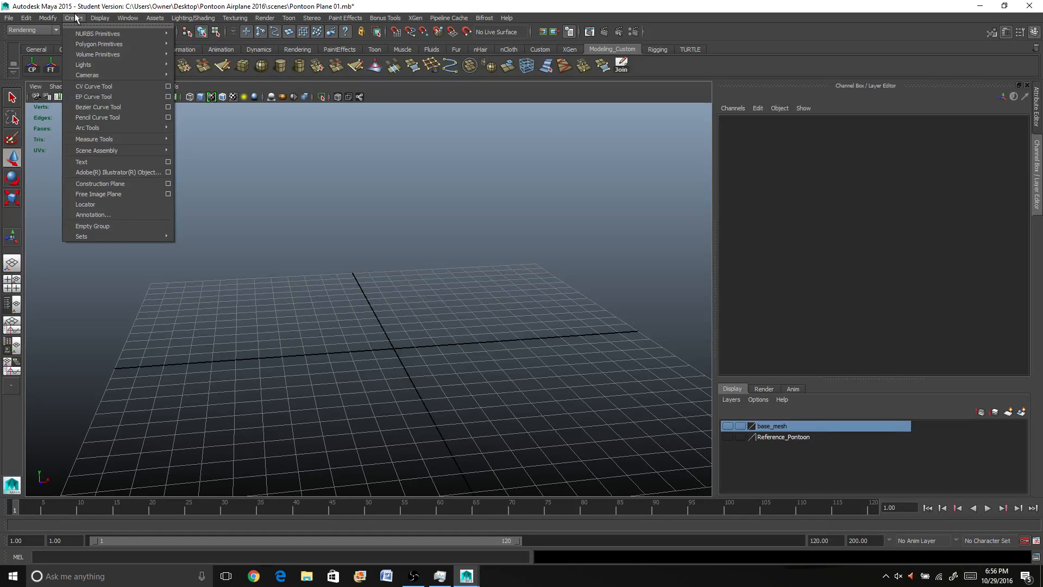
click(148, 17)
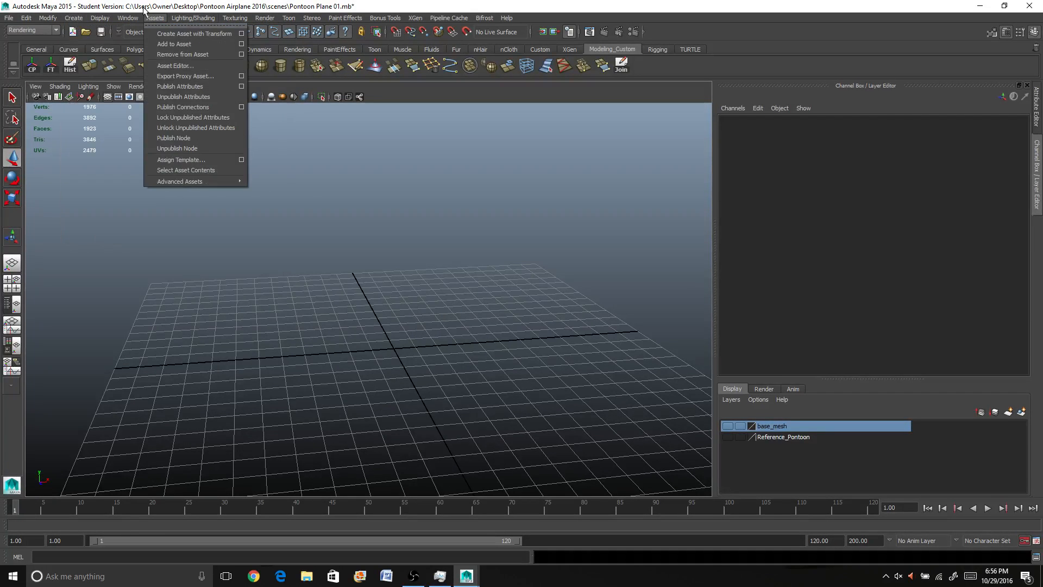
mouse_move(74, 18)
mouse_move(116, 44)
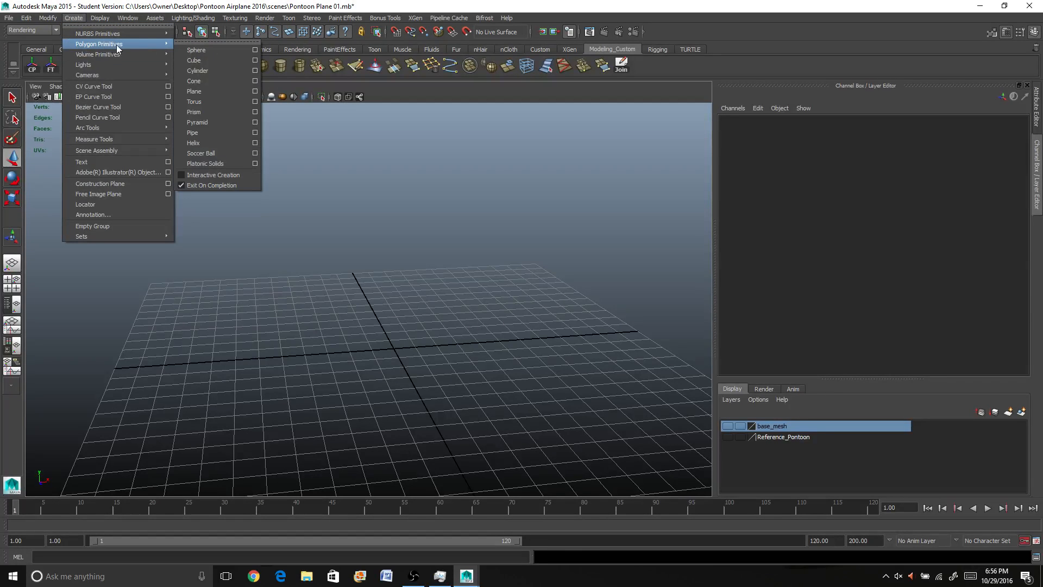
click(206, 93)
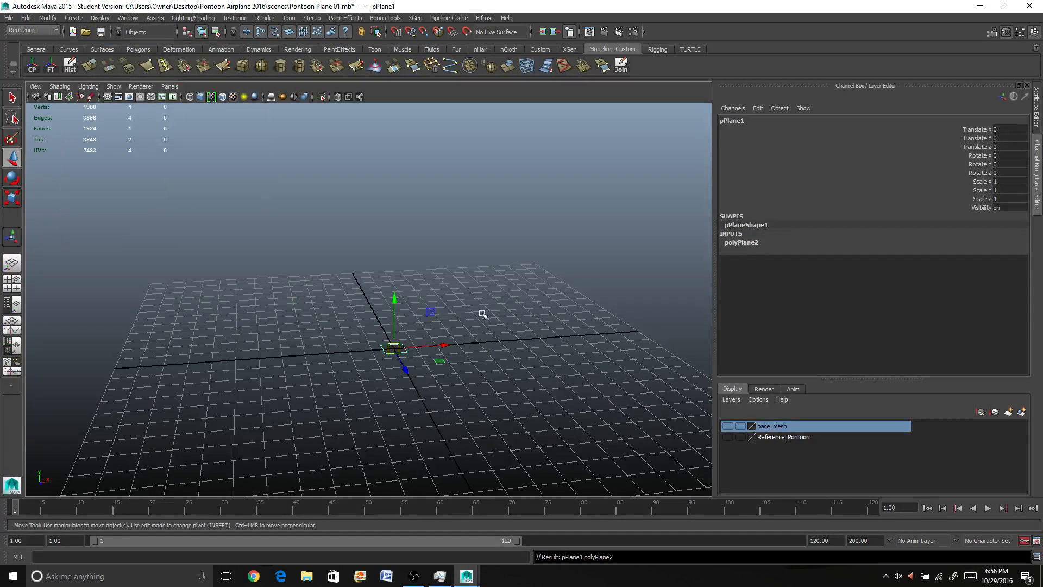
click(743, 242)
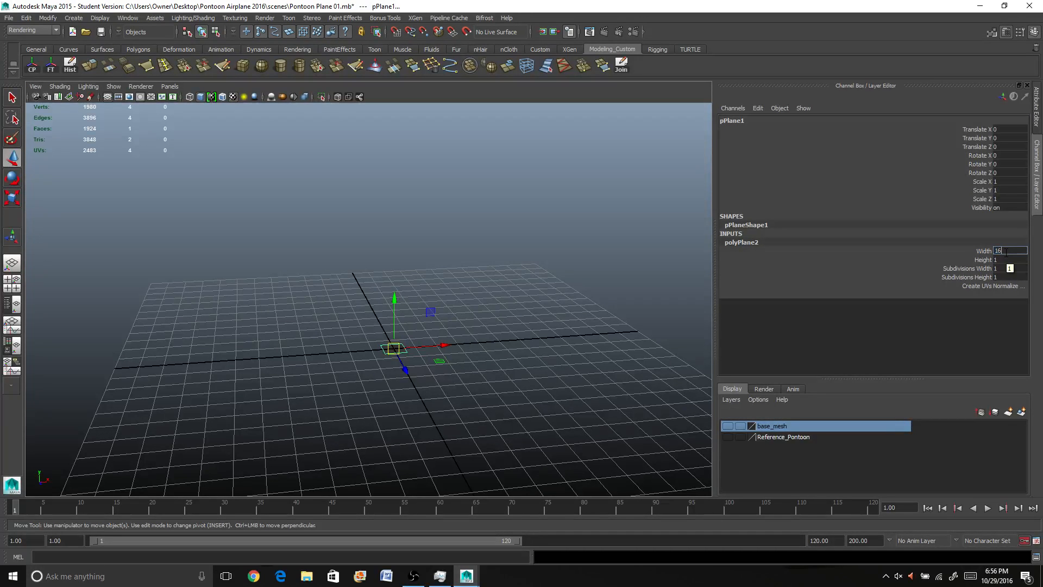
key(Tab)
key(Return)
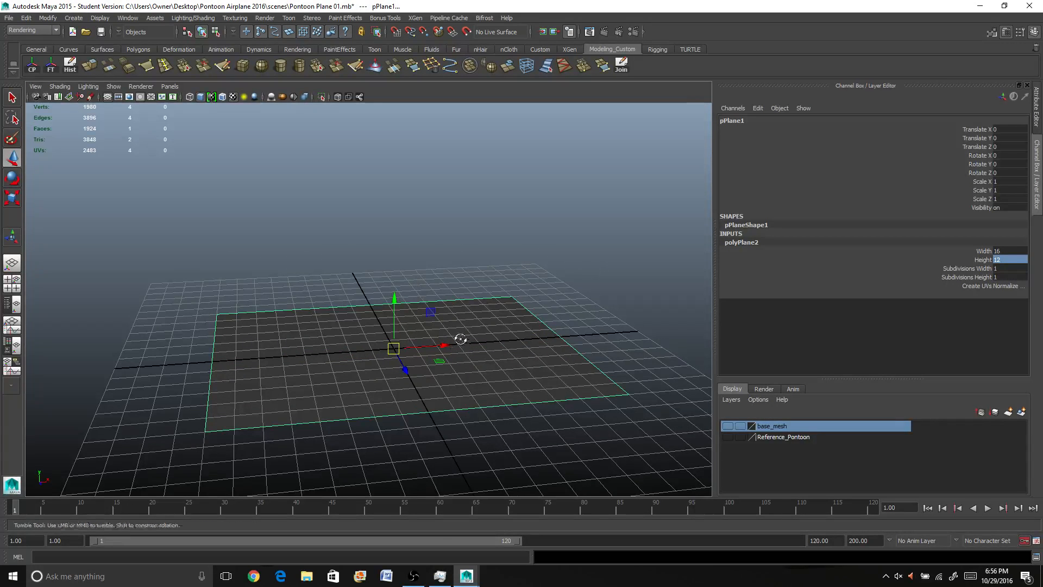
alt+drag(458, 341, 453, 355)
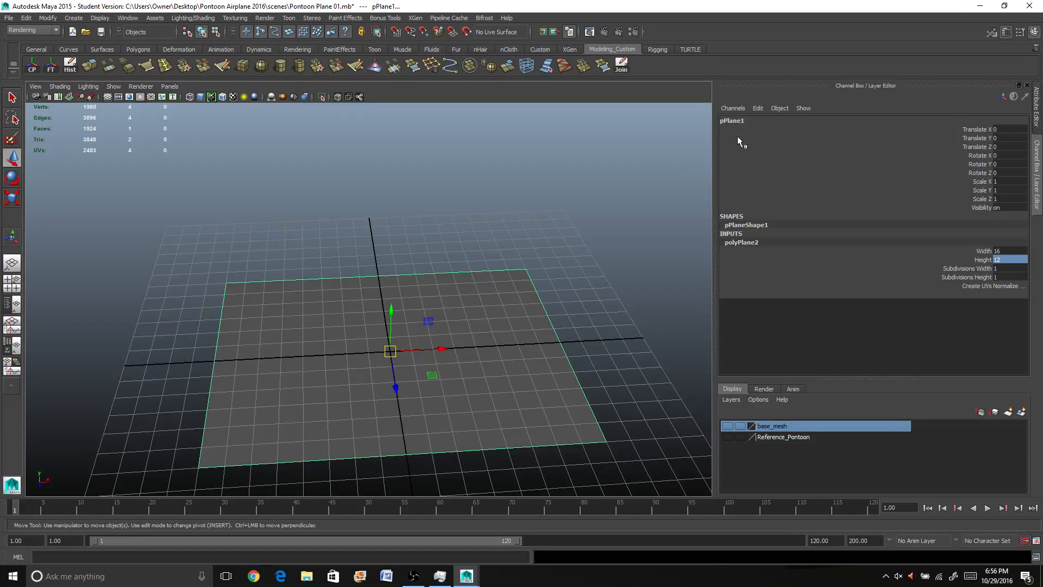
Step: Rename the new plane as ref_bottom
click(740, 120)
text(ref)
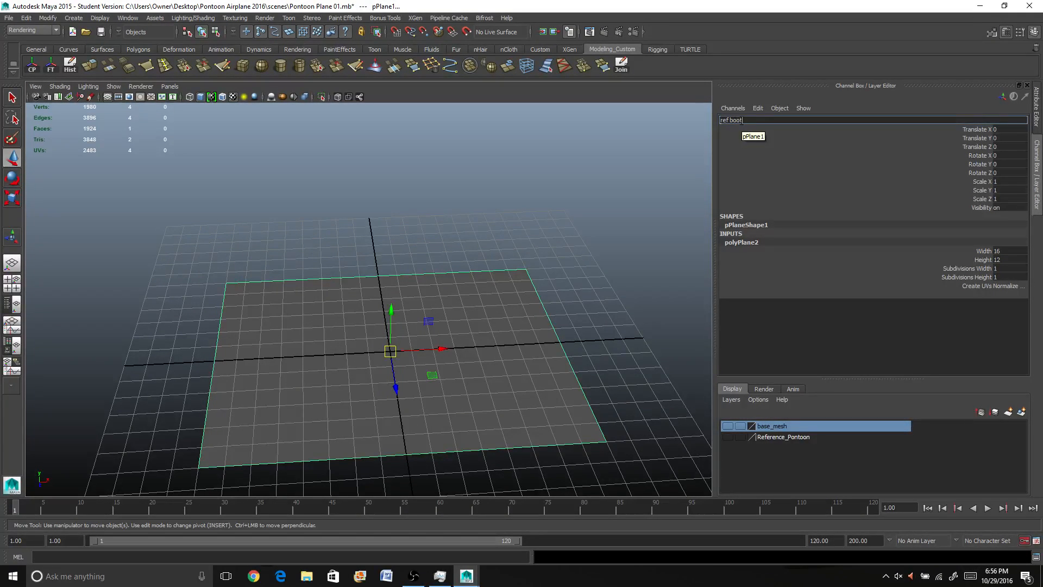
text(_bottom)
key(Return)
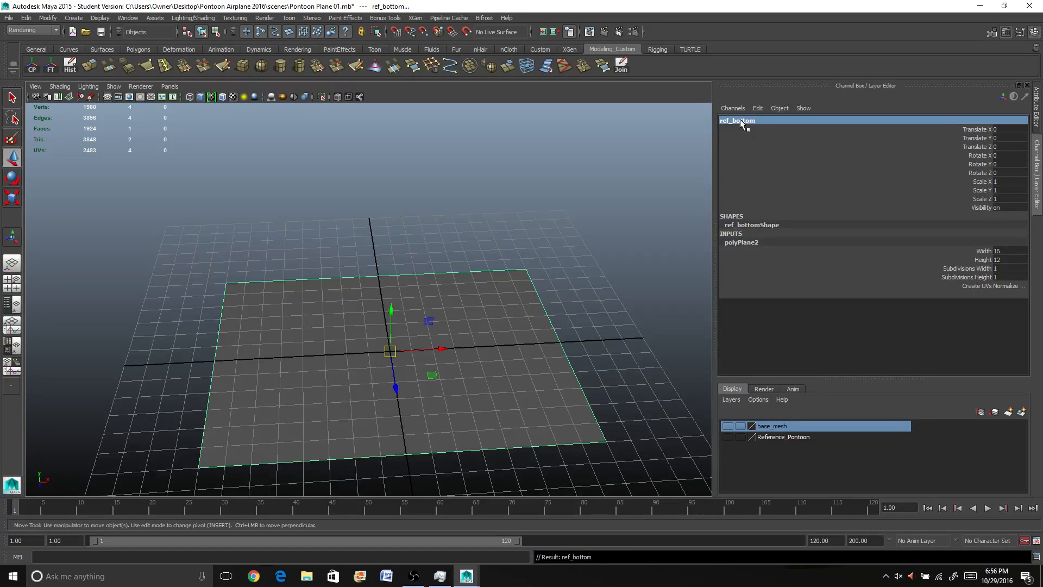
Step: Duplicate the ref_bottom plane and set the copy's X rotation to 90
key(ctrl+d)
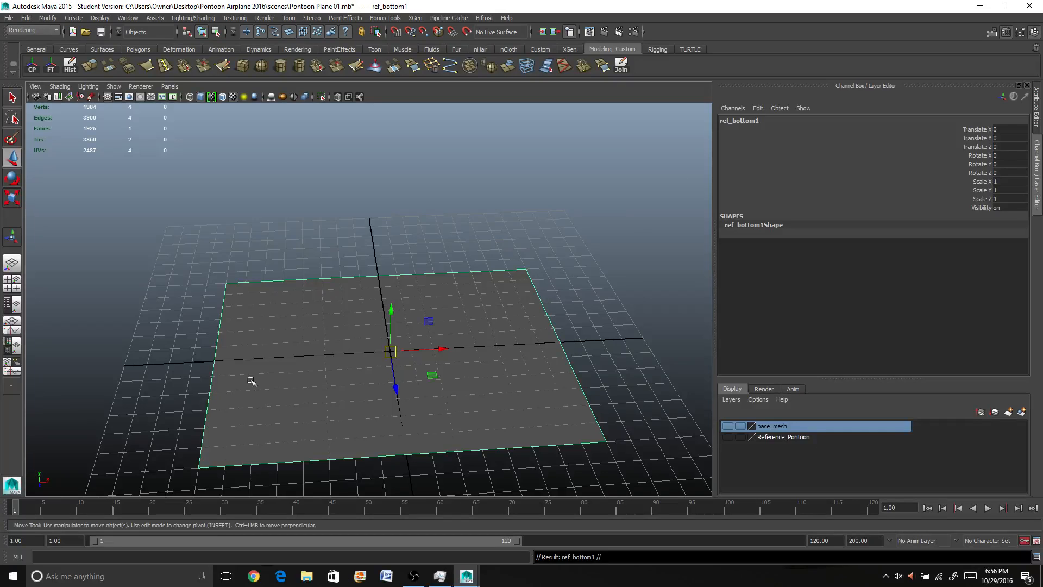
alt+drag(251, 380, 227, 386)
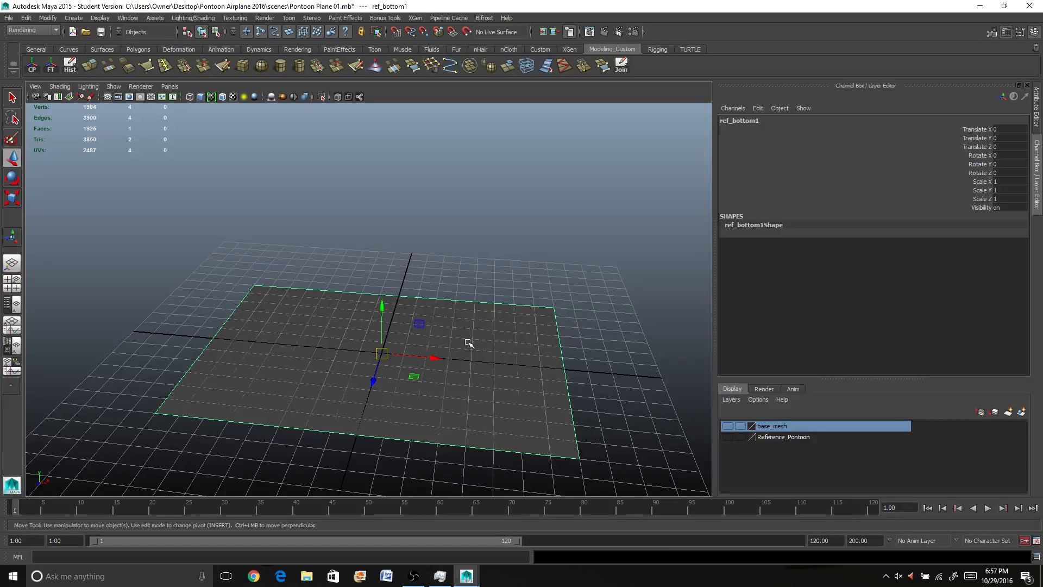
key(e)
drag(375, 330, 500, 290)
double_click(1022, 155)
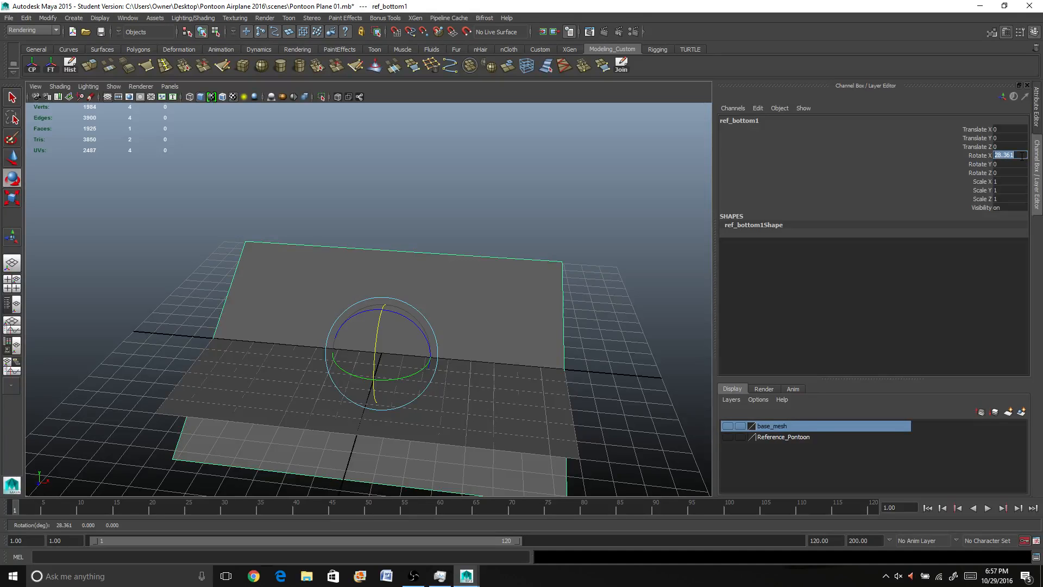
text(90)
key(Return)
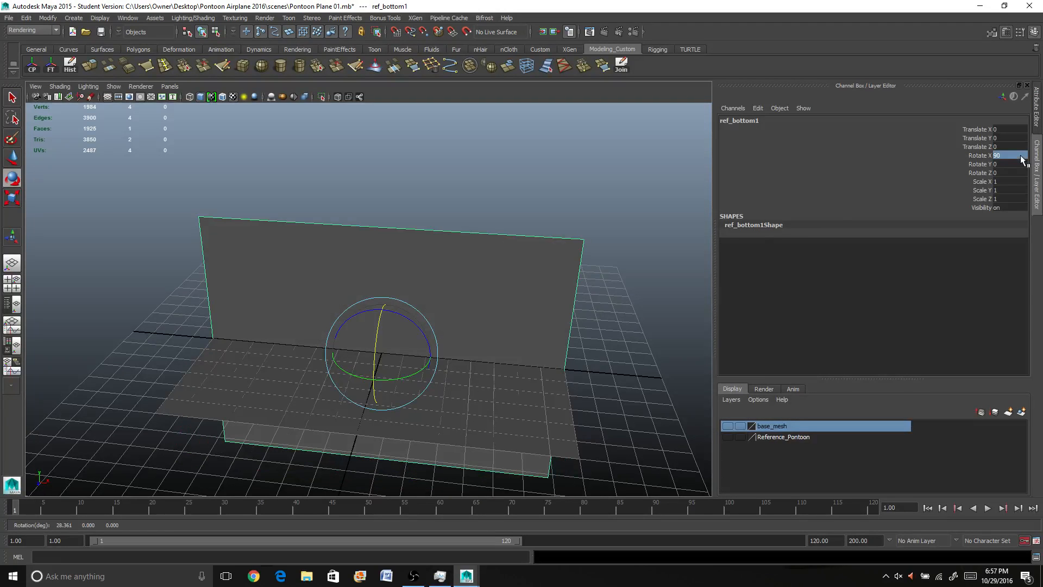
Step: Rename the upright duplicate plane as ref_front
double_click(750, 123)
drag(754, 120, 741, 121)
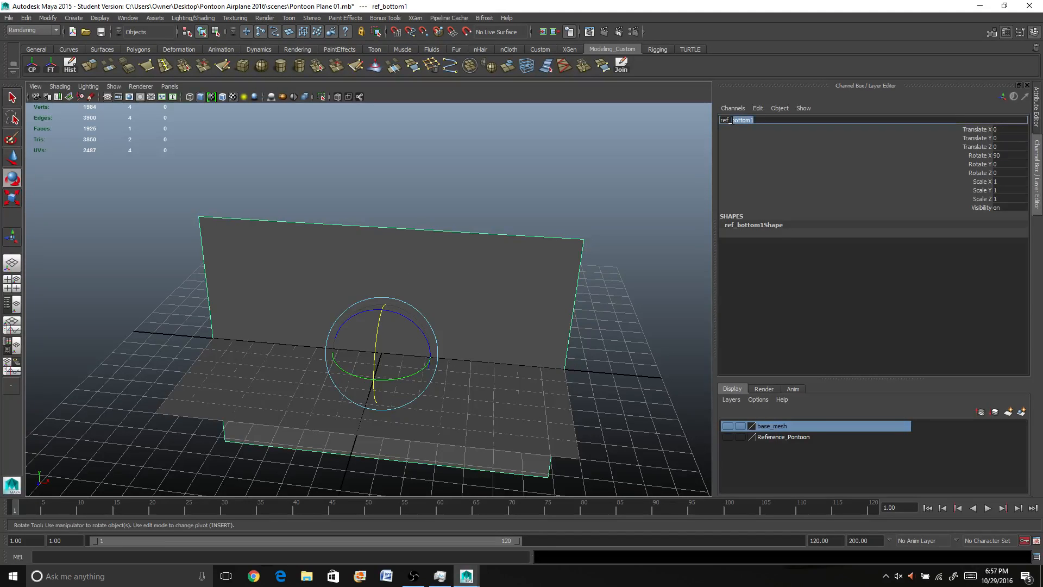
key(BackSpace)
key(Return)
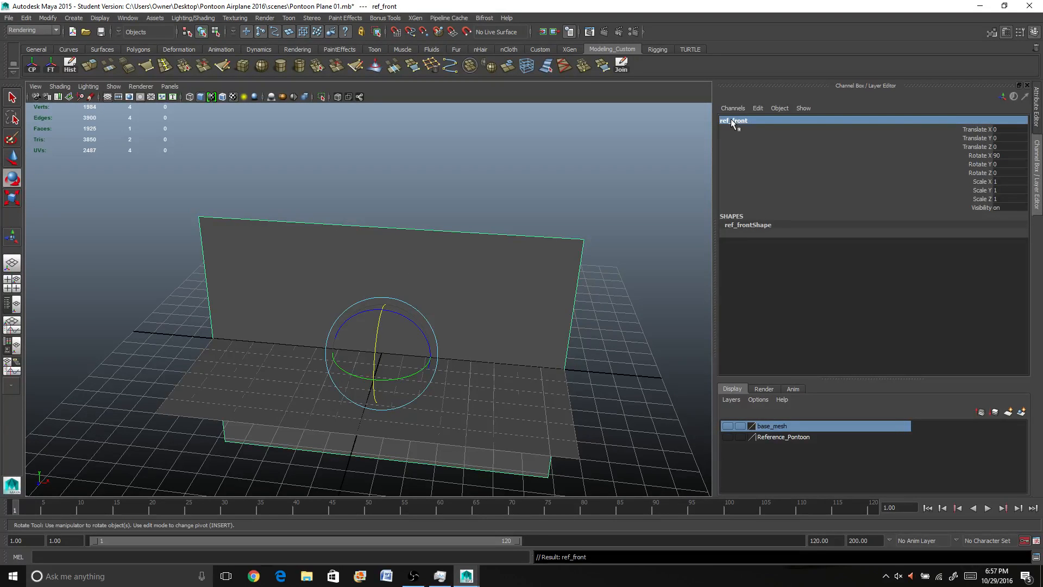
Step: Duplicate the ref_front plane and set the copy's Y rotation to 90
key(ctrl+d)
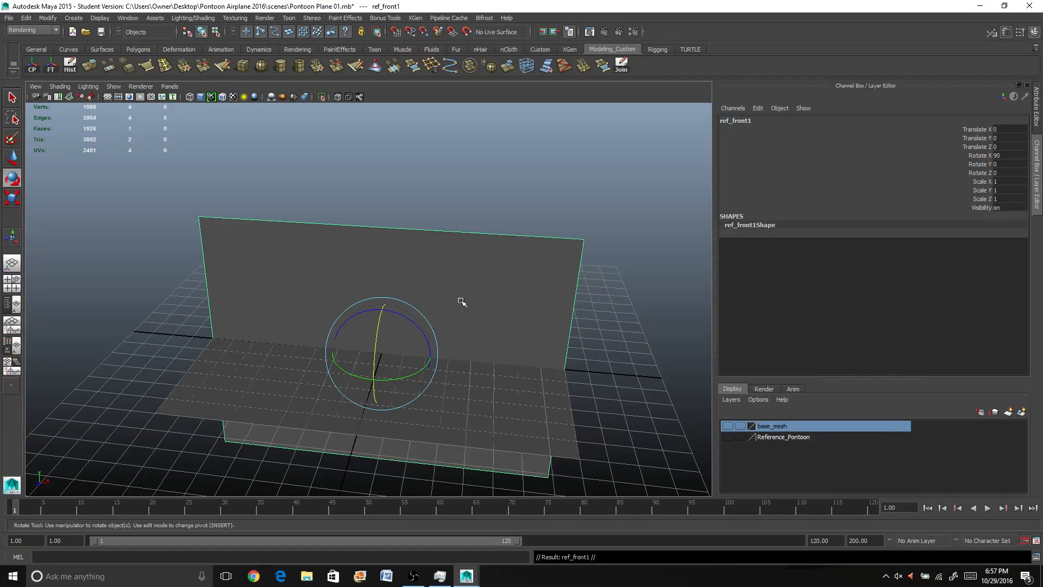
drag(402, 380, 430, 341)
click(1009, 165)
text(90)
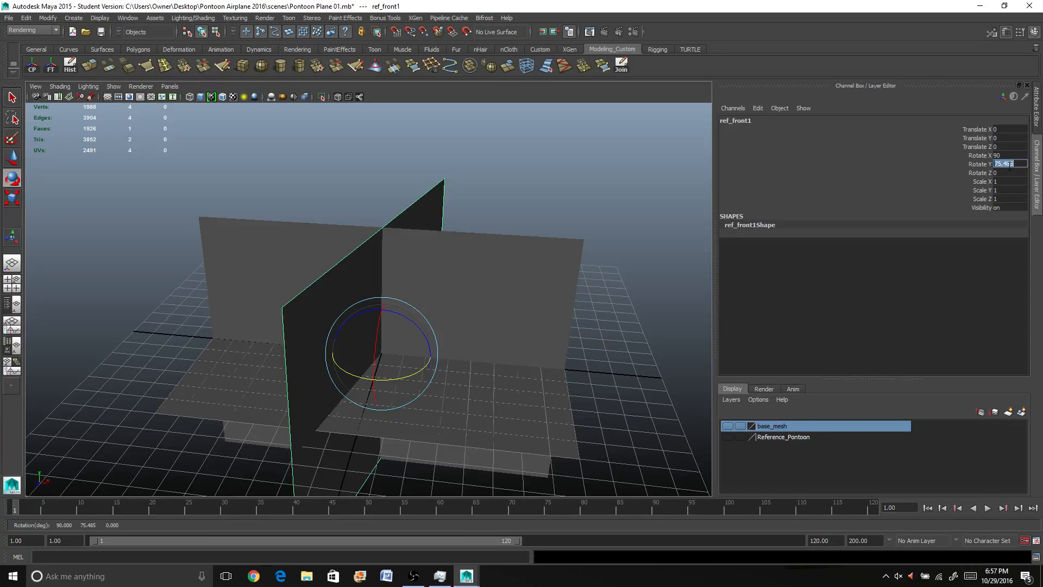
key(Return)
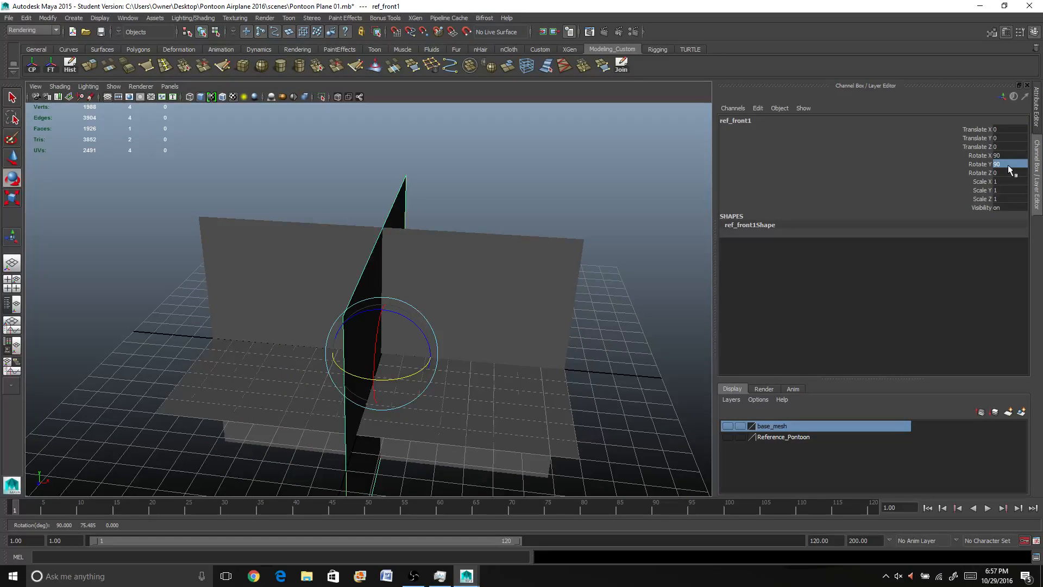
Step: Rename the plane perpendicular to ref_front as ref_side
click(746, 120)
drag(749, 120, 742, 122)
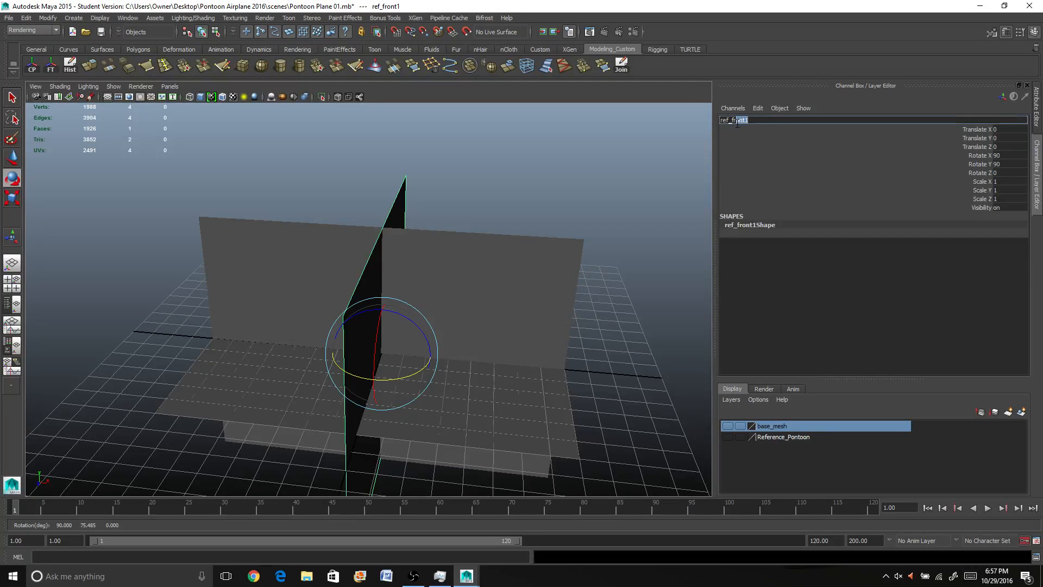
text(side)
key(Return)
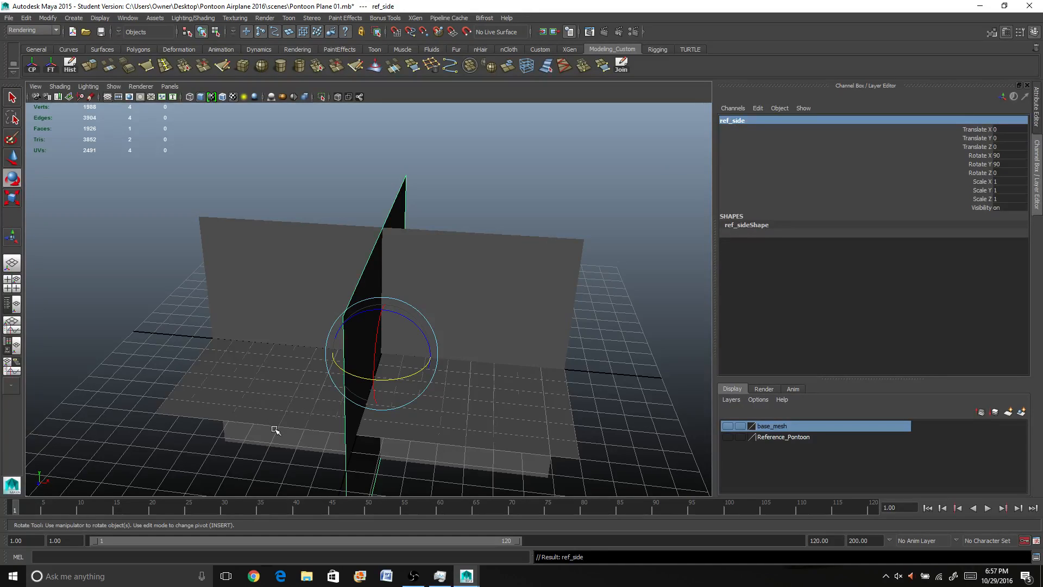
Step: Show an enlarged Hypershade beside the perspective view and create three new Lambert materials in it
alt+drag(270, 414, 243, 411)
scroll(241, 413, up, 2)
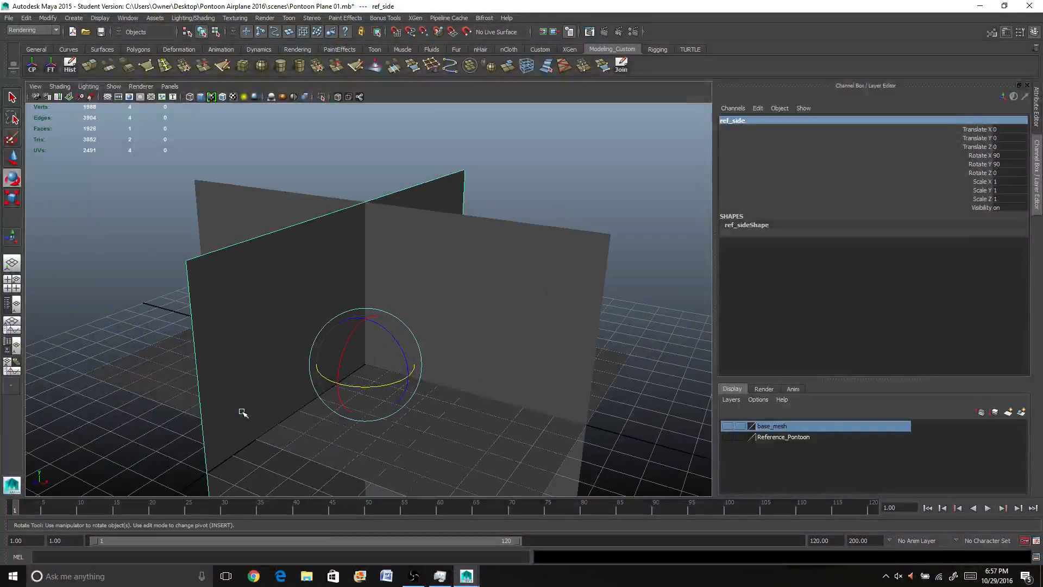
click(12, 347)
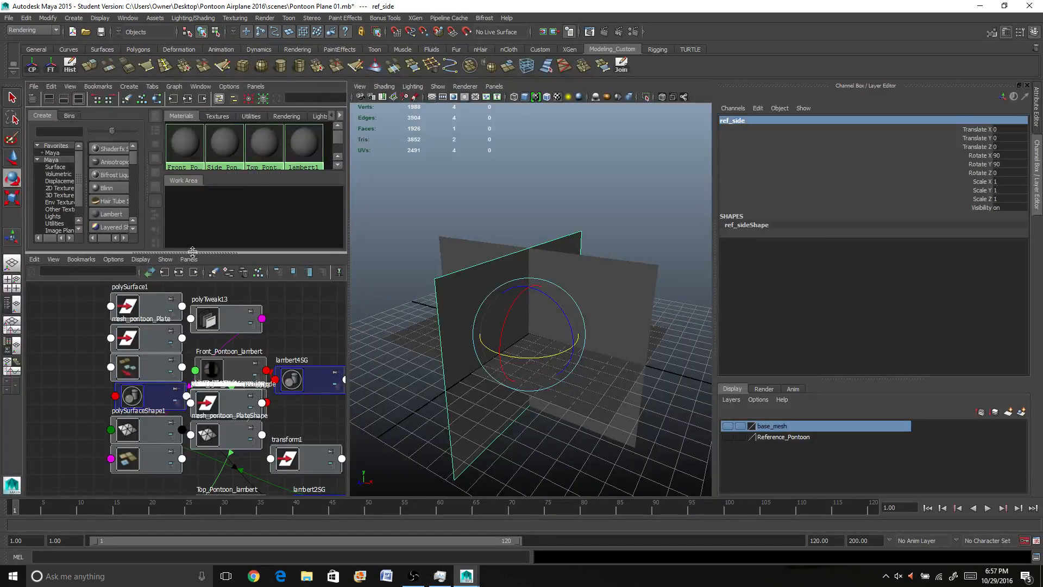
drag(190, 252, 177, 374)
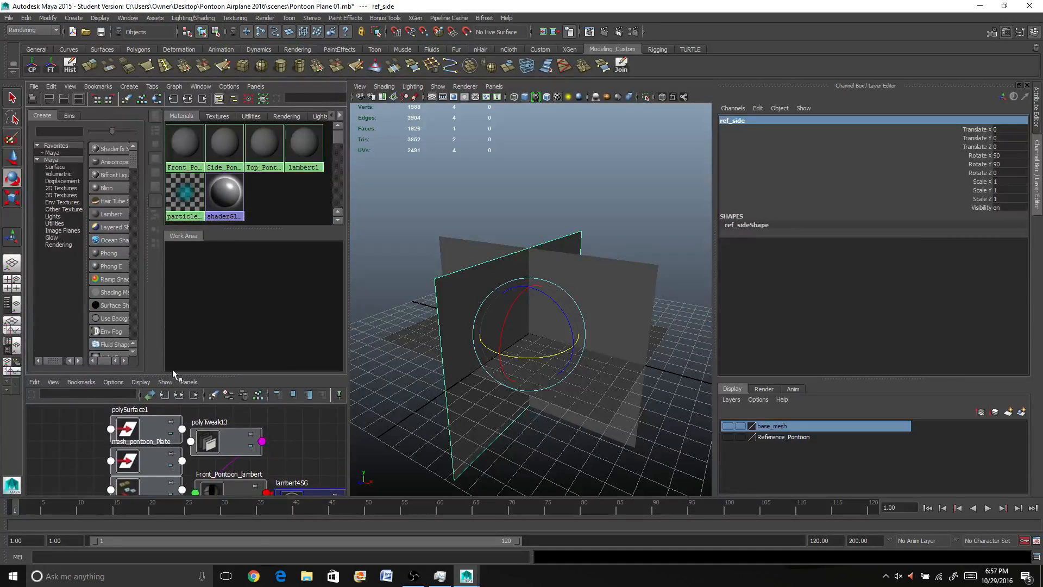
click(103, 215)
click(102, 215)
click(100, 216)
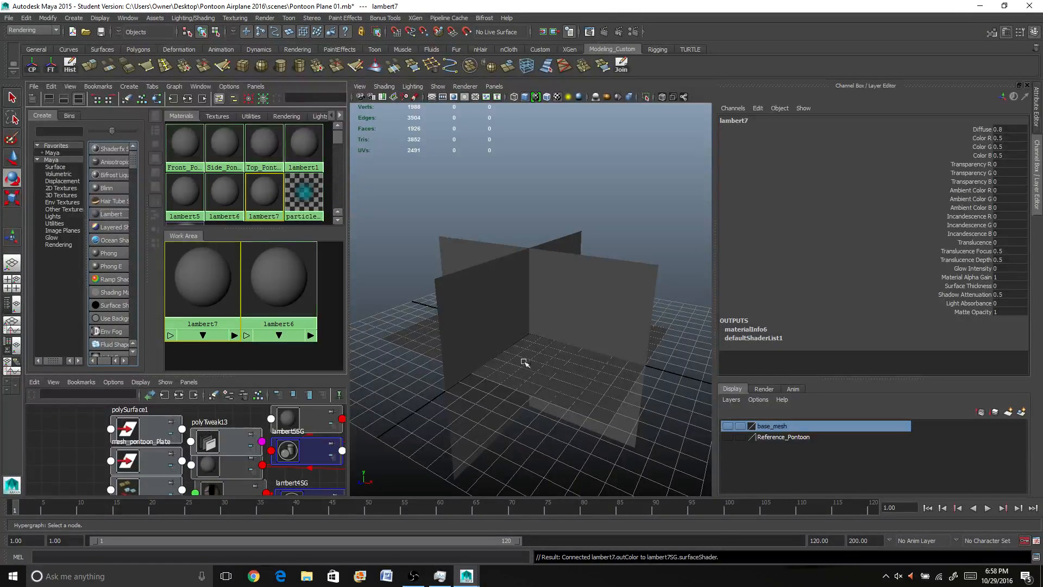
Step: Spread the three new Lambert nodes apart in the Hypershade work area
alt+drag(523, 363, 530, 376)
scroll(236, 292, down, 5)
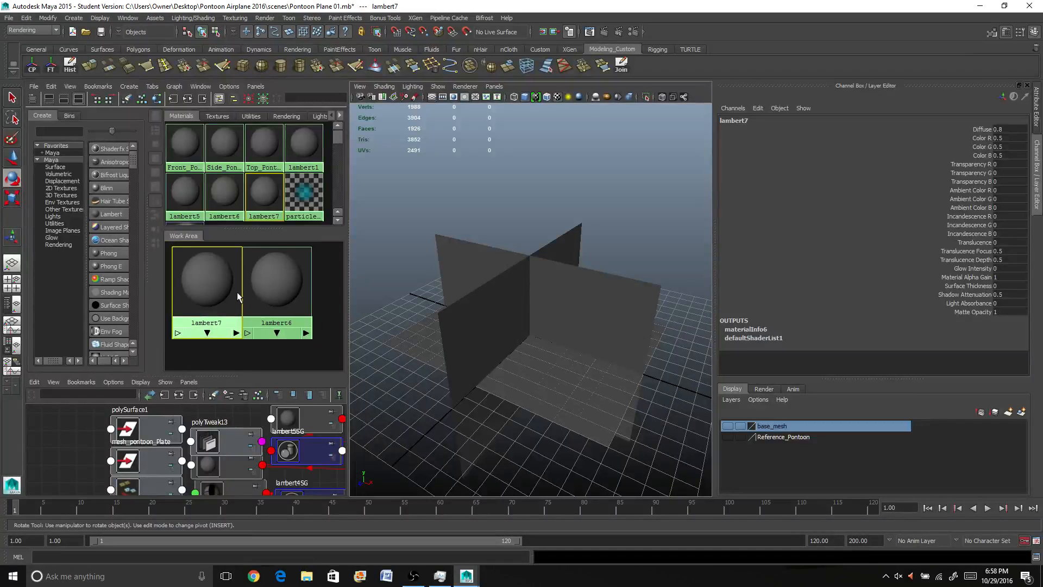
drag(232, 295, 298, 302)
scroll(203, 303, up, 2)
scroll(204, 308, up, 2)
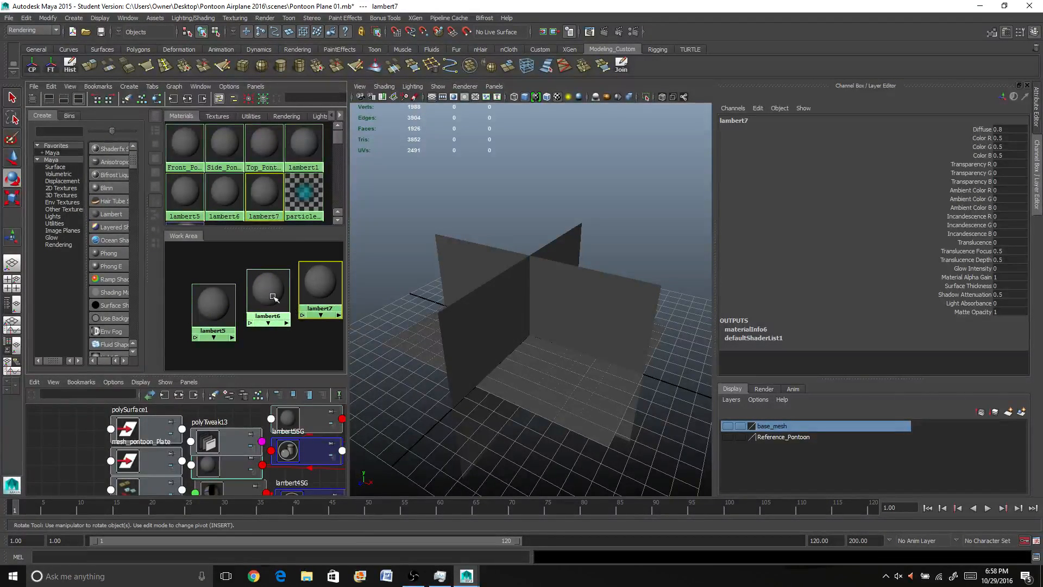
Step: Clear the Hypershade graph, assign the lambert5 material to the ref_bottom plane, and select that plane
click(132, 106)
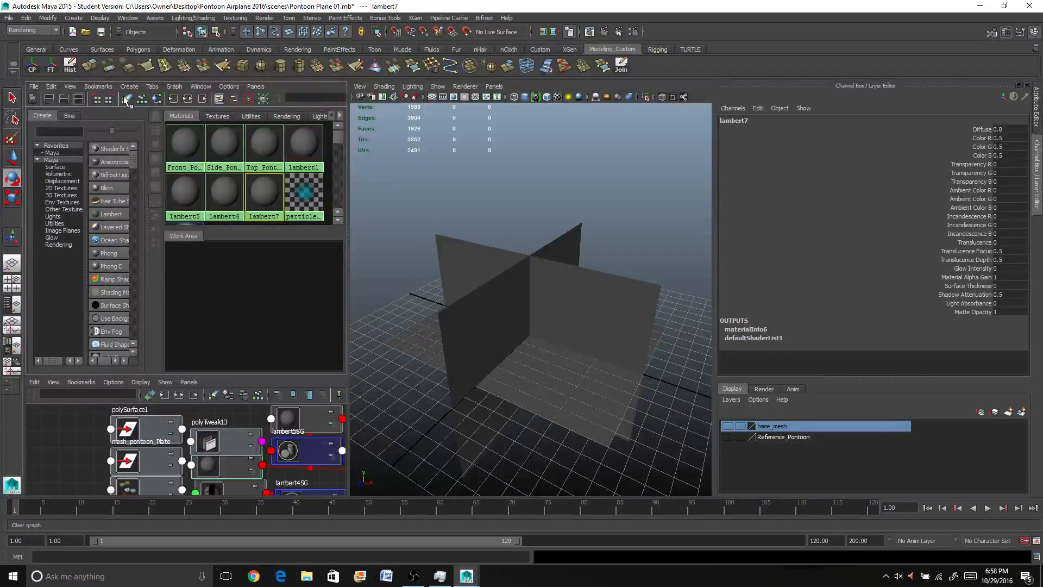
middle_drag(185, 196, 562, 387)
click(562, 388)
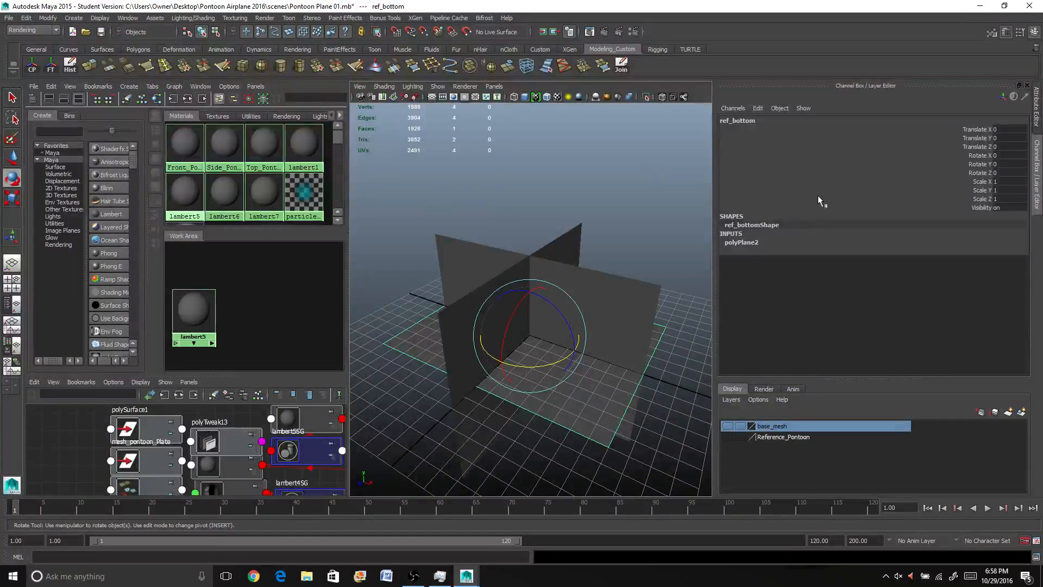
Step: Rename the lambert5 material as ref_bottom_lambert
click(193, 309)
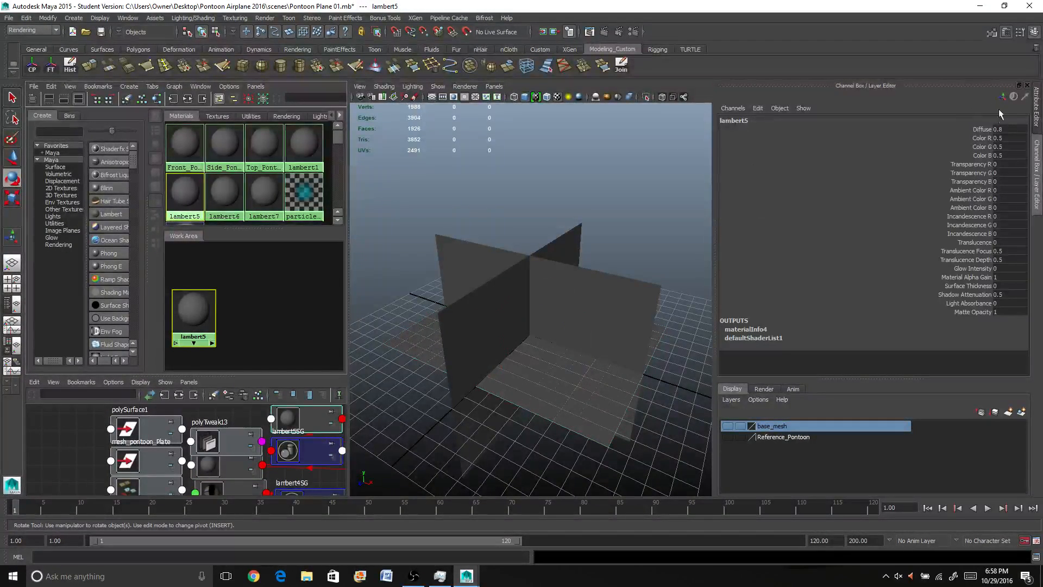
click(1037, 113)
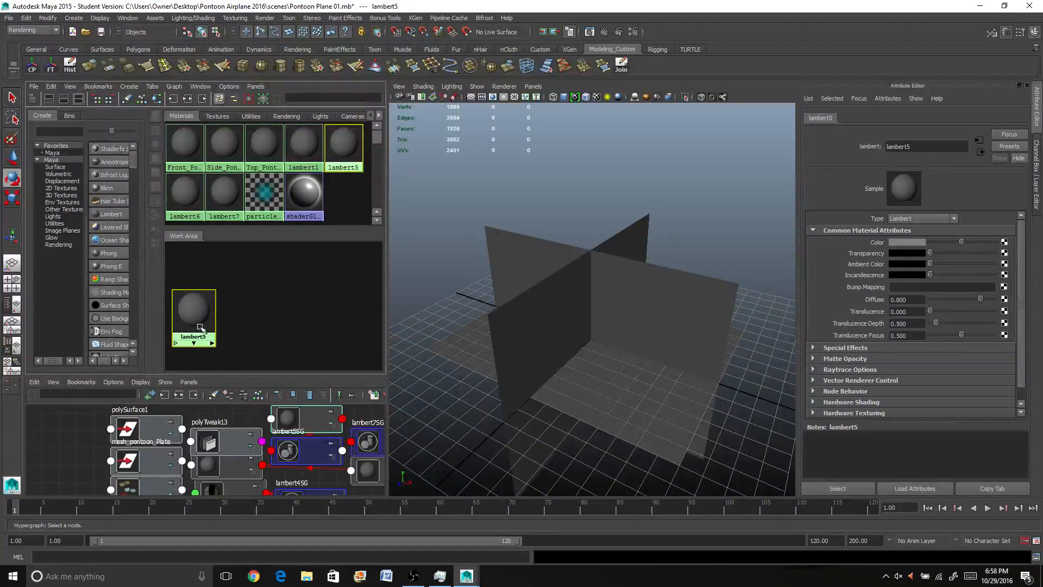
click(918, 147)
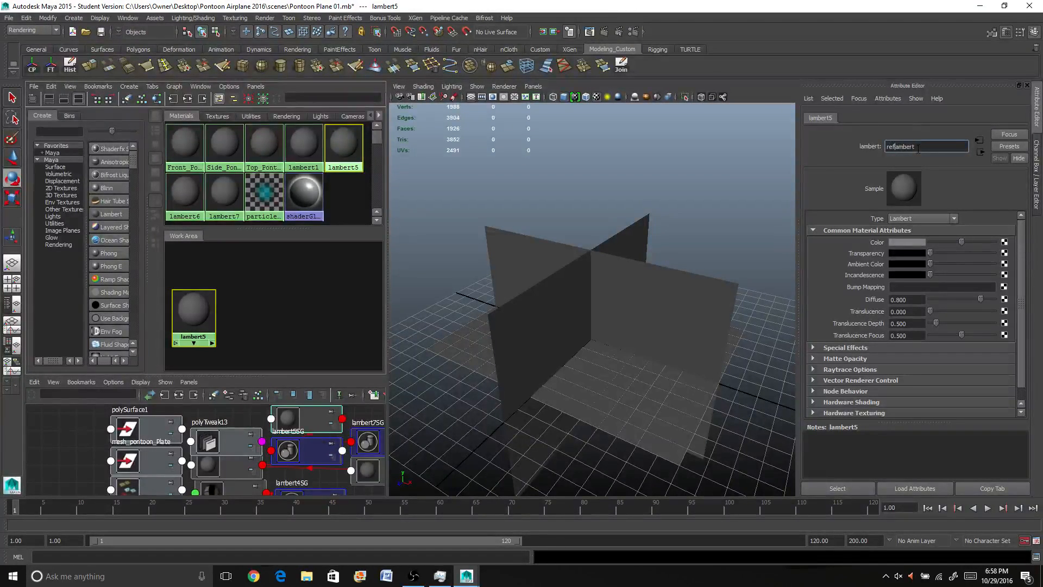
text(ref_bottom_)
key(Return)
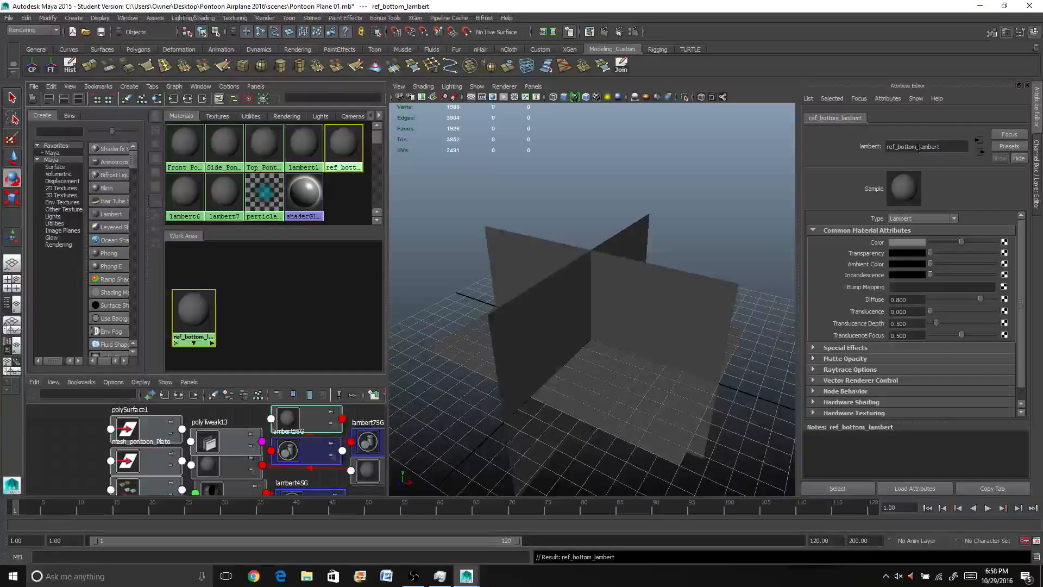
Step: Map a File texture to the color of ref_bottom_lambert and load bodyBottomReference.jpg from sourceimages as its image
click(1004, 242)
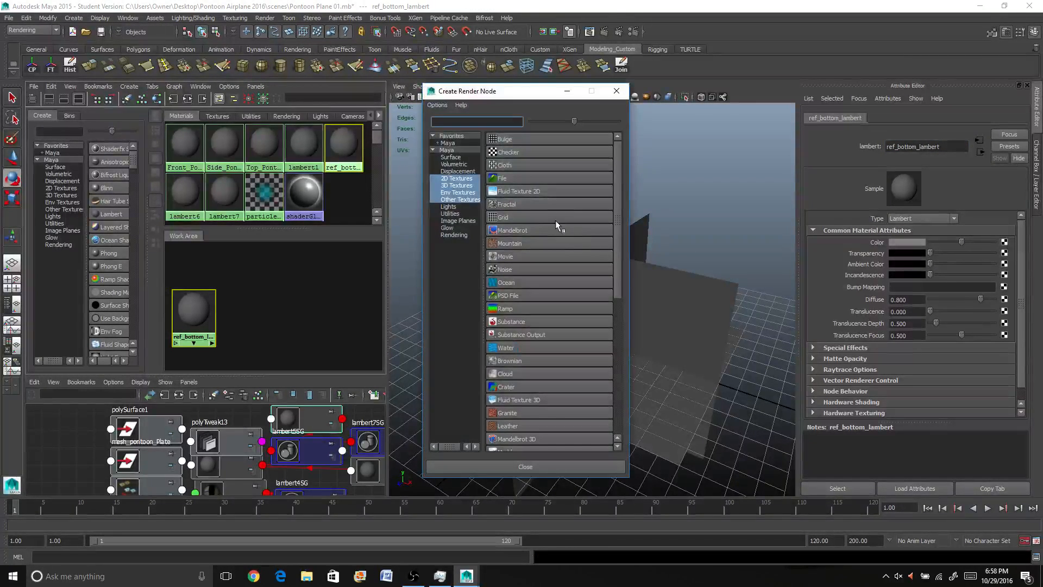
click(503, 178)
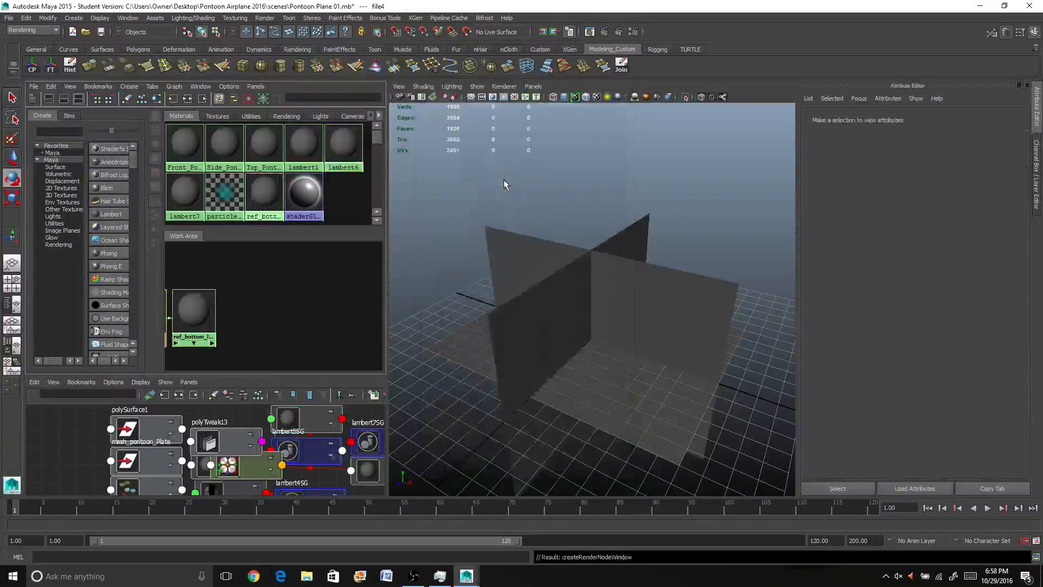
click(1010, 272)
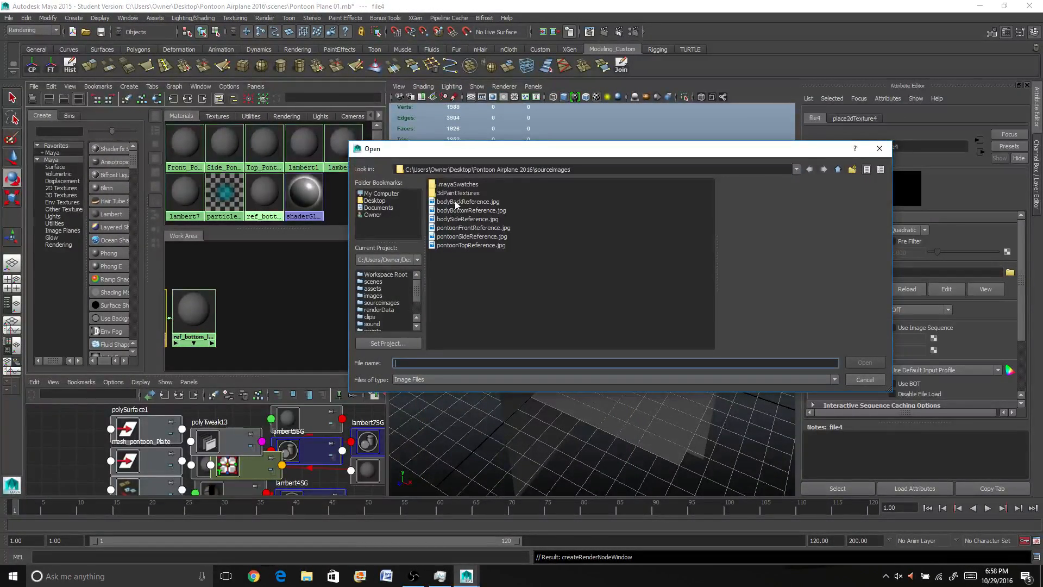
click(455, 210)
click(856, 363)
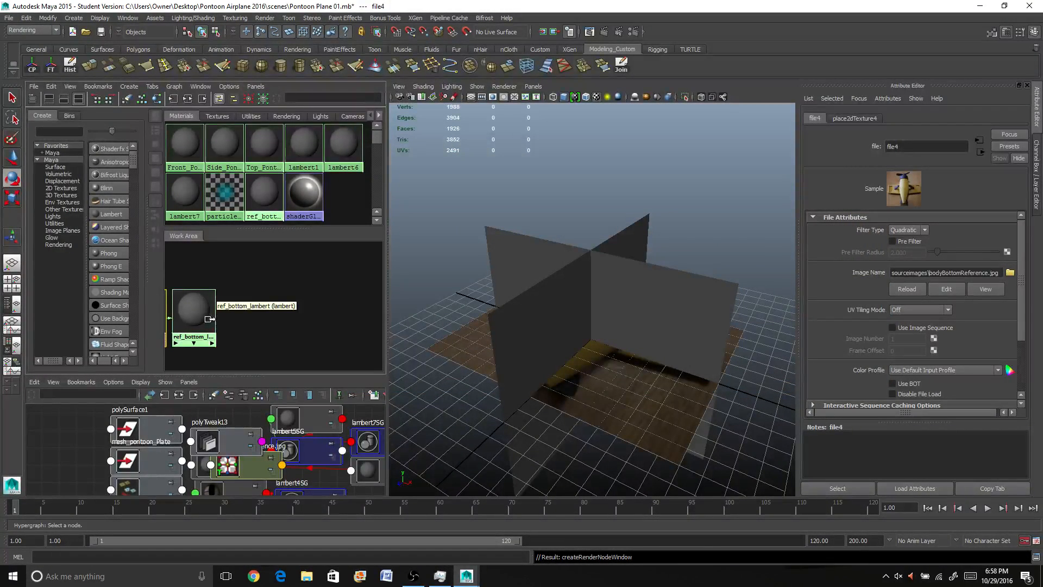
Step: Clear the Hypershade graph, bring lambert6 into the work area and assign it to the ref_front plane
click(127, 98)
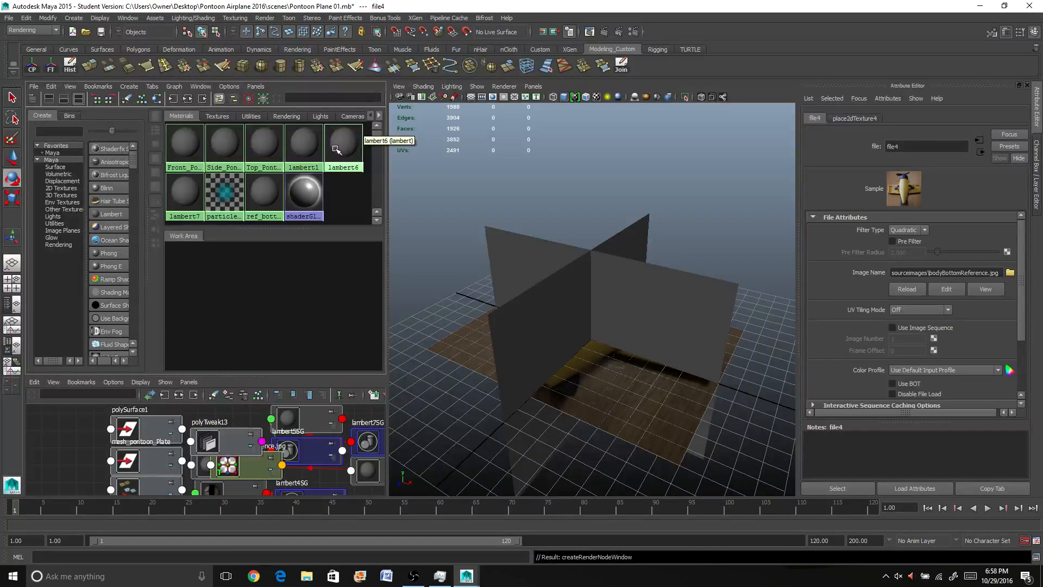
middle_drag(336, 150, 320, 315)
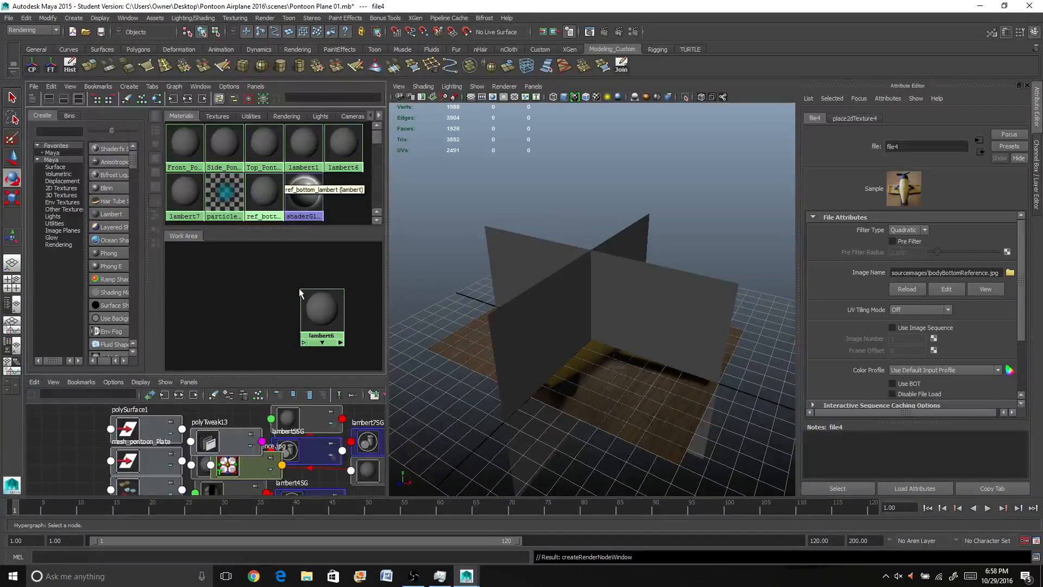
middle_drag(321, 307, 650, 302)
click(651, 300)
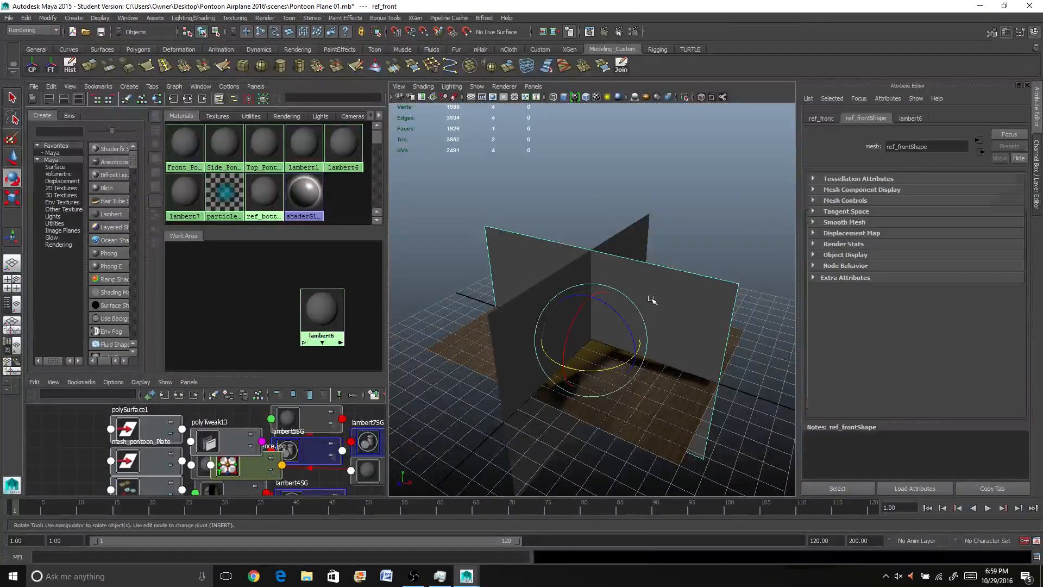
Step: Rename the lambert6 material as ref_front_lambert
click(329, 312)
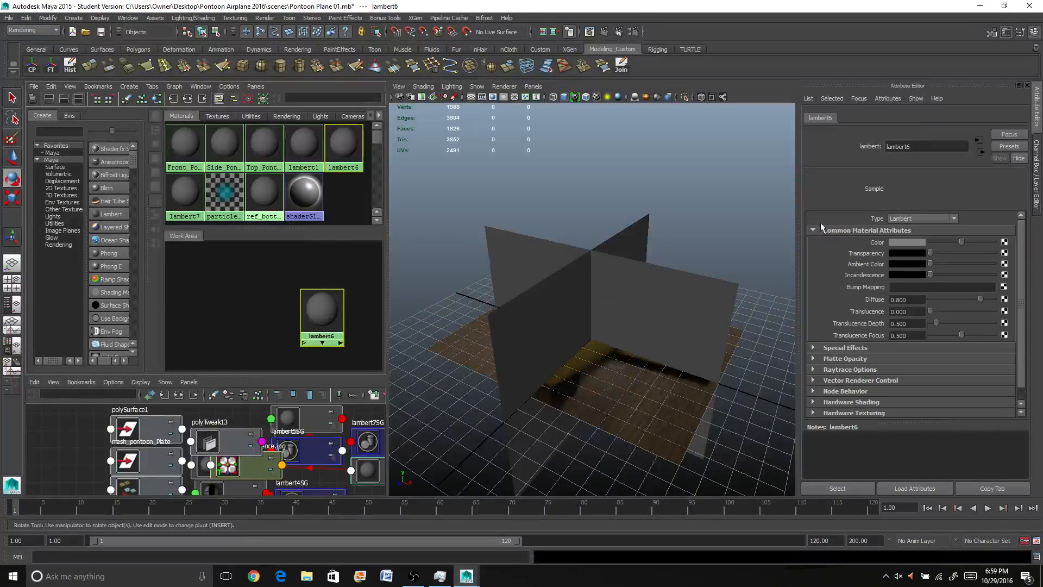
click(926, 146)
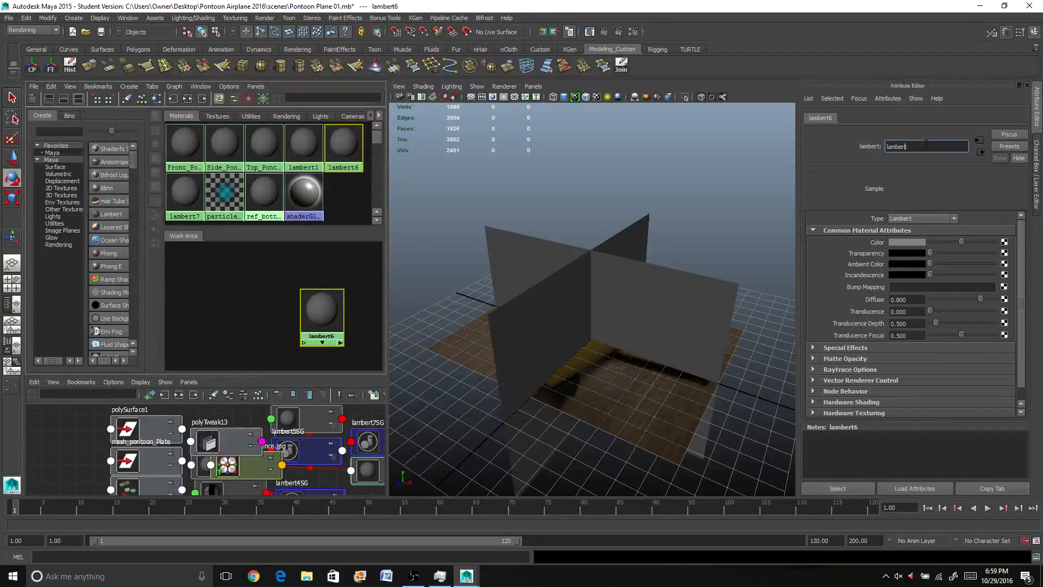
key(Left)
key(Left)
key(Left)
key(Left)
key(Left)
key(Left)
text(ref front)
key(Return)
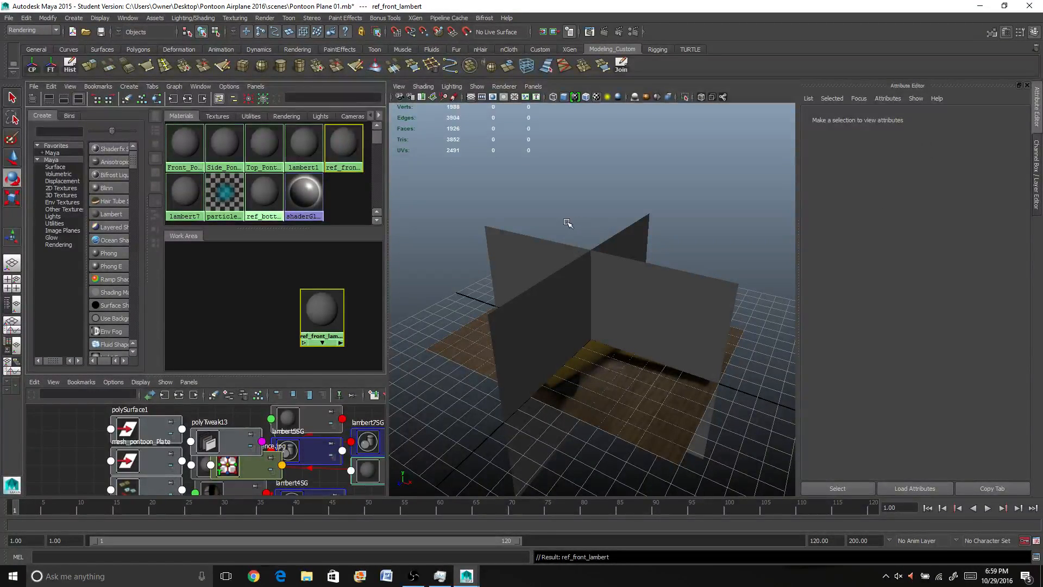
Step: Map a File texture to the color of ref_front_lambert and load bodyBackReference.jpg from sourceimages as its image
click(324, 314)
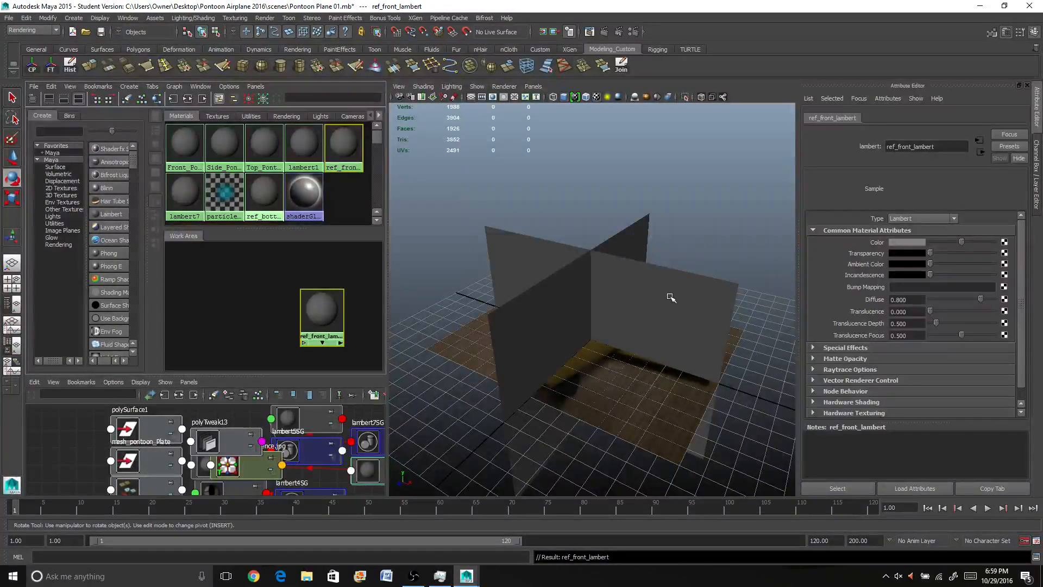
click(671, 298)
click(315, 321)
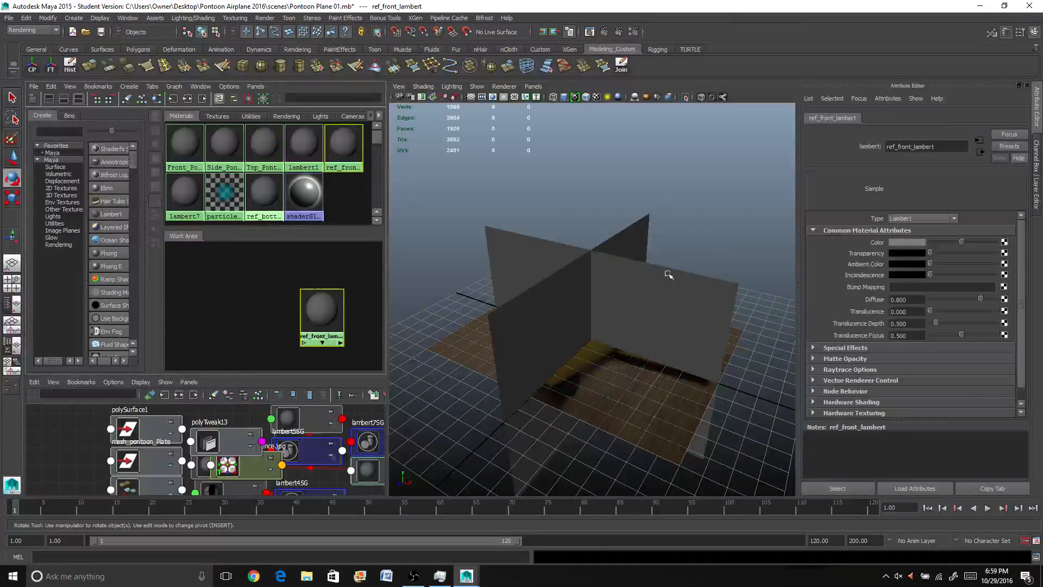
click(1004, 242)
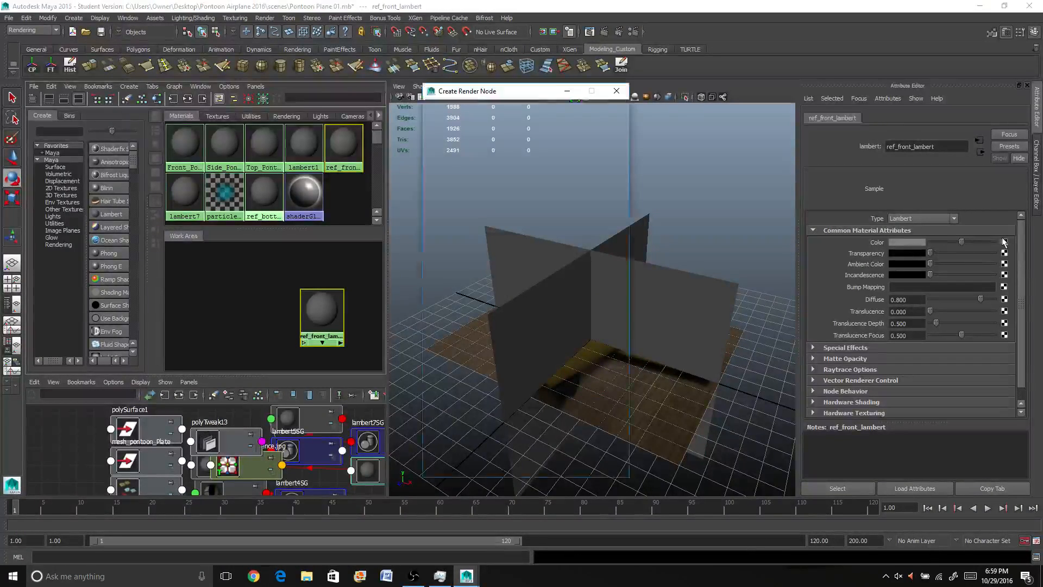
click(541, 177)
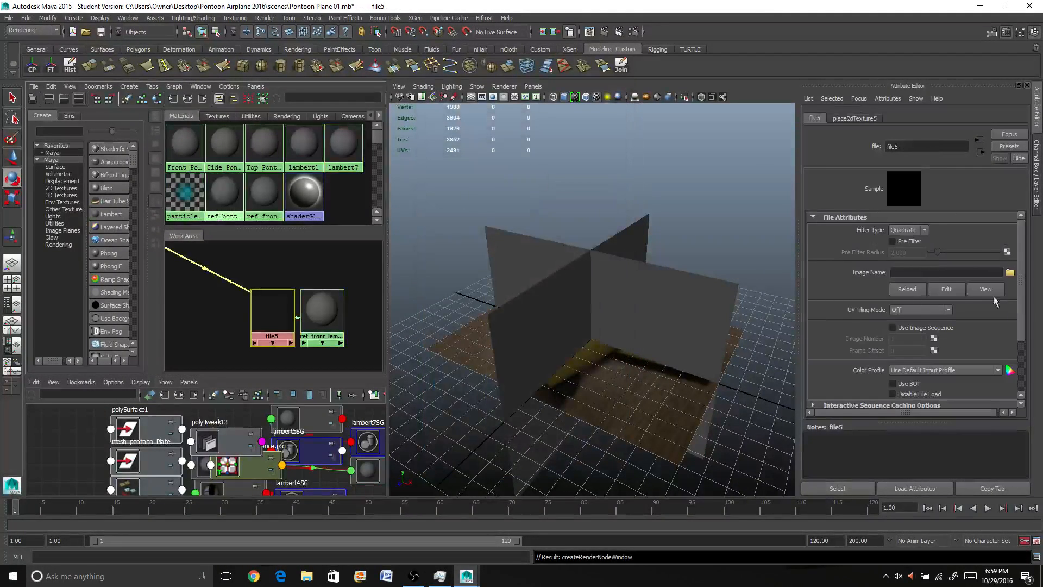
click(1009, 272)
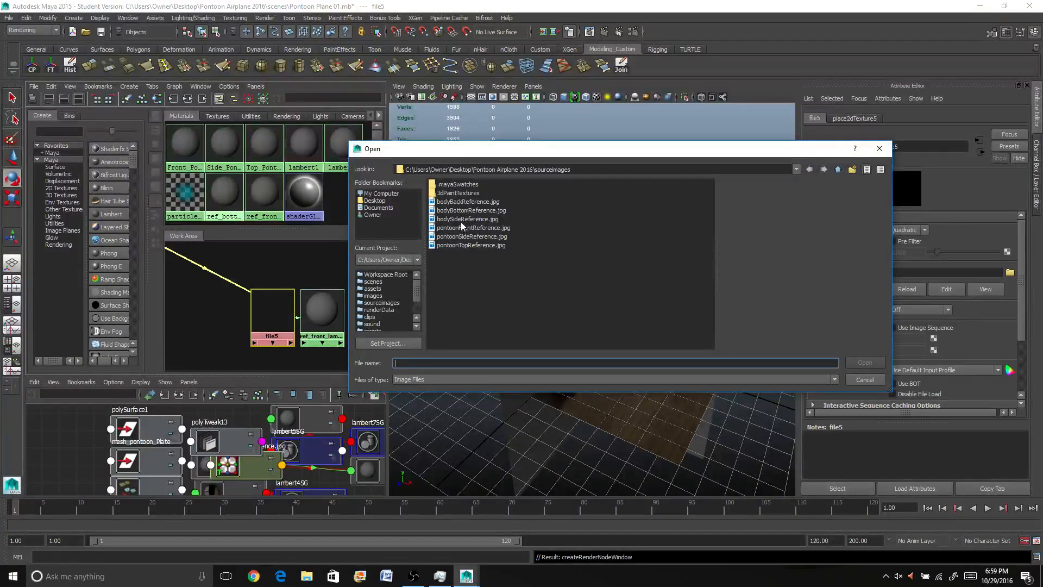
click(459, 201)
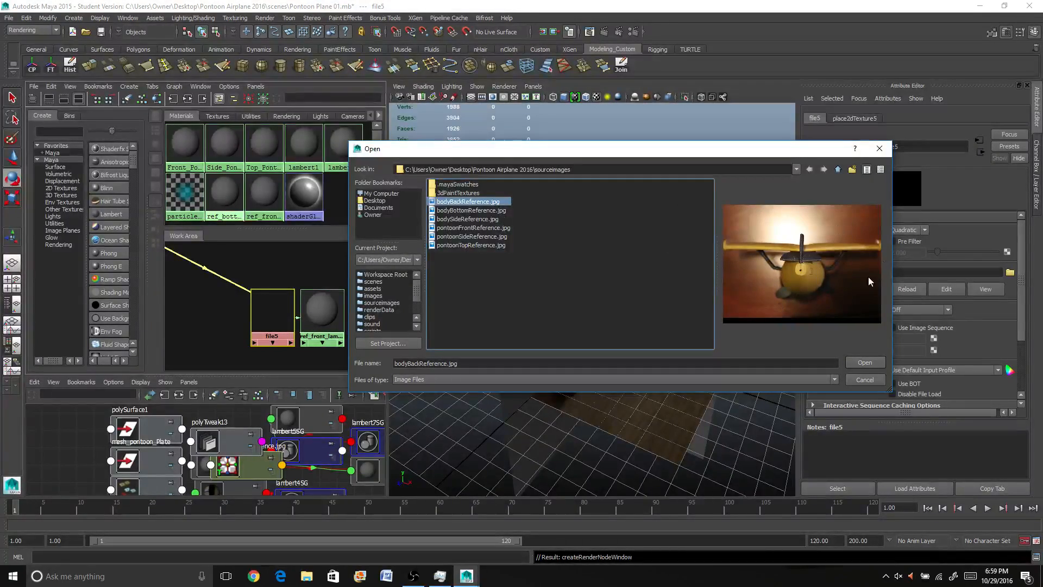
click(863, 362)
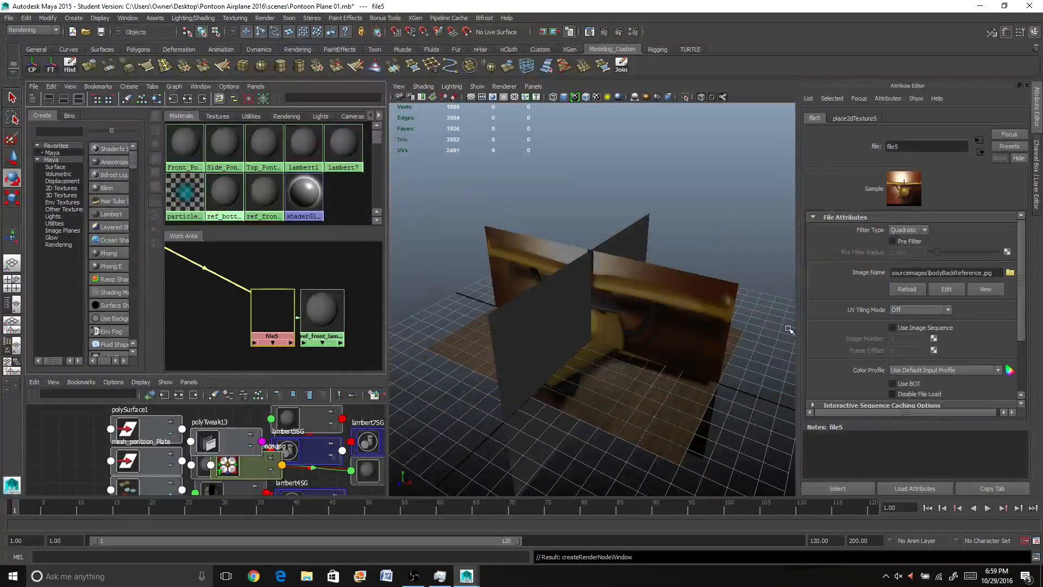
Step: Clear the Hypershade graph, bring lambert7 into the work area and rename it as ref_side_lambert
mouse_move(658, 372)
alt+mouse_down()
mouse_move(694, 365)
mouse_move(642, 373)
mouse_move(681, 374)
mouse_move(660, 353)
alt+mouse_up()
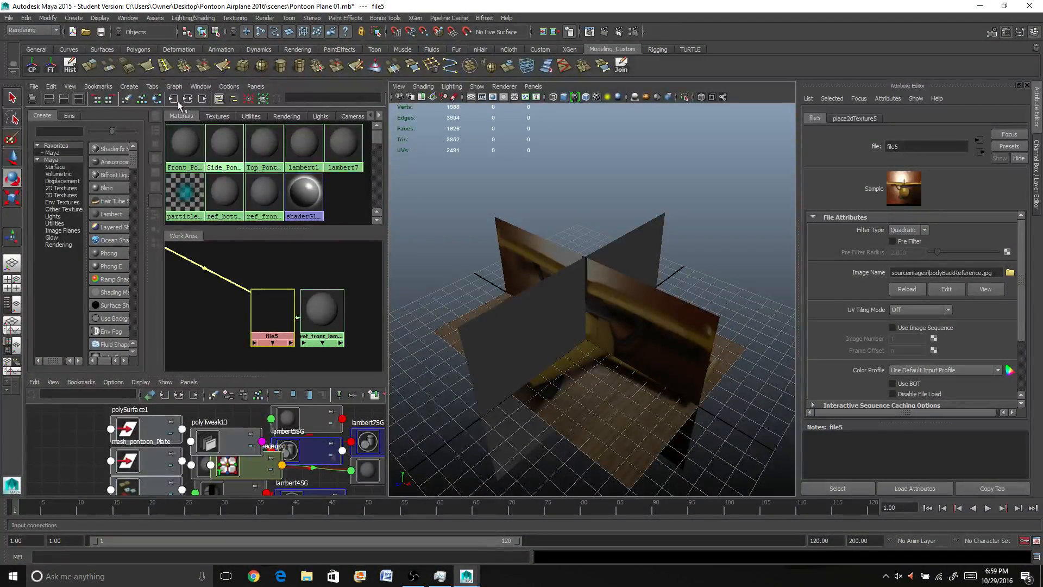
click(127, 98)
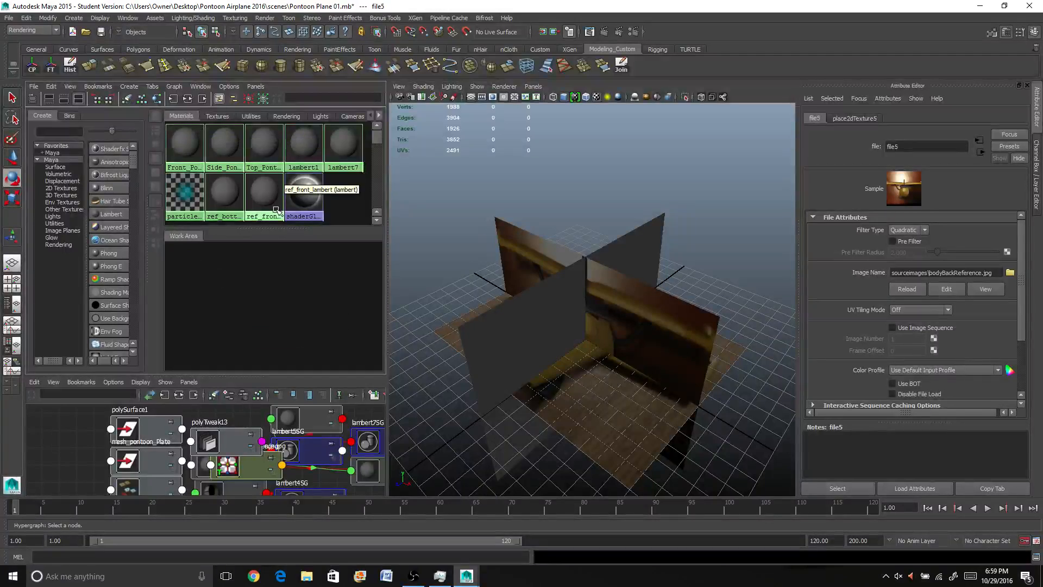
middle_drag(343, 144, 333, 260)
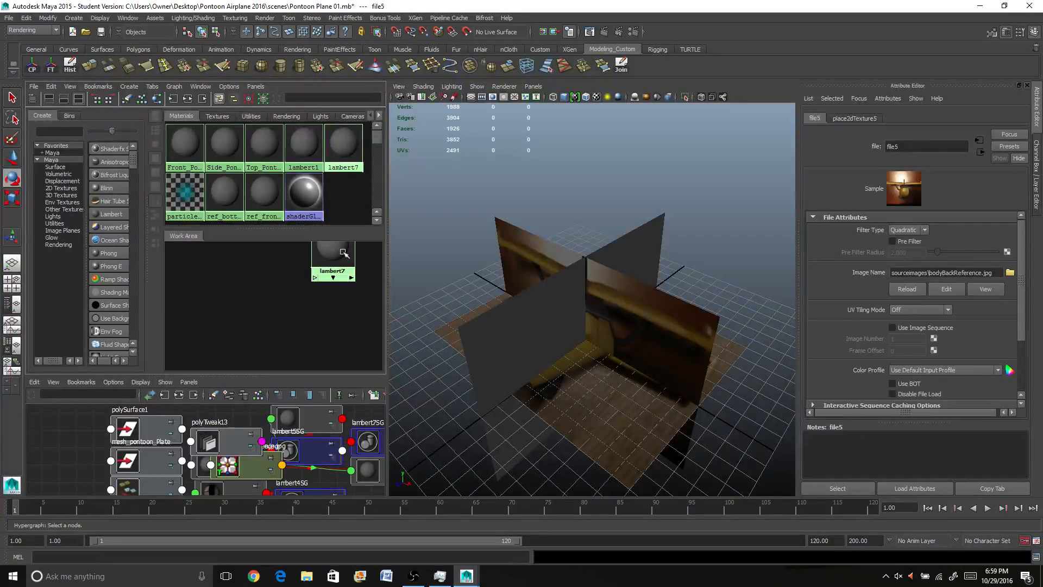
click(332, 255)
click(918, 146)
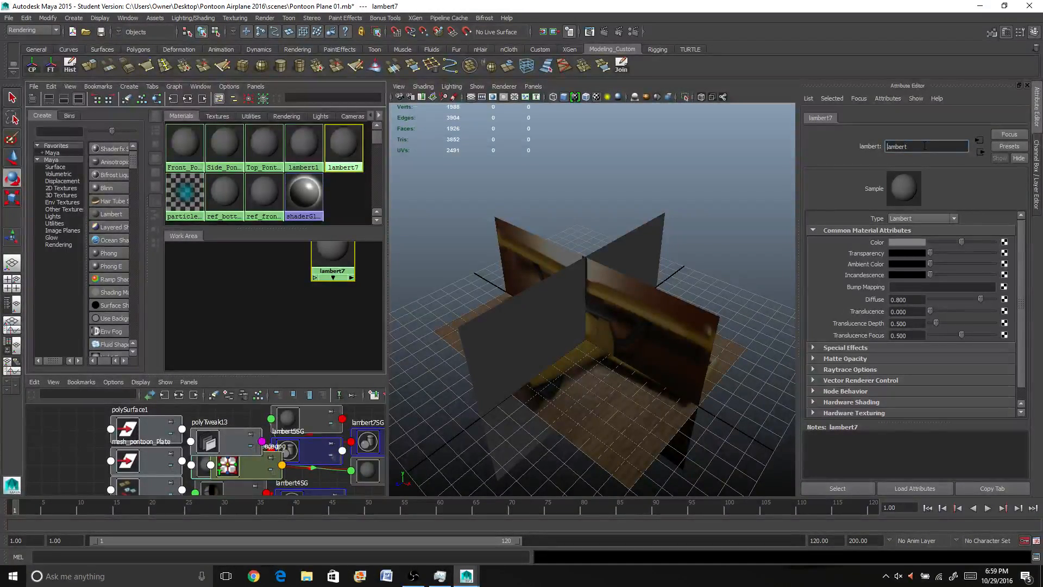
text(ref_side_)
key(Return)
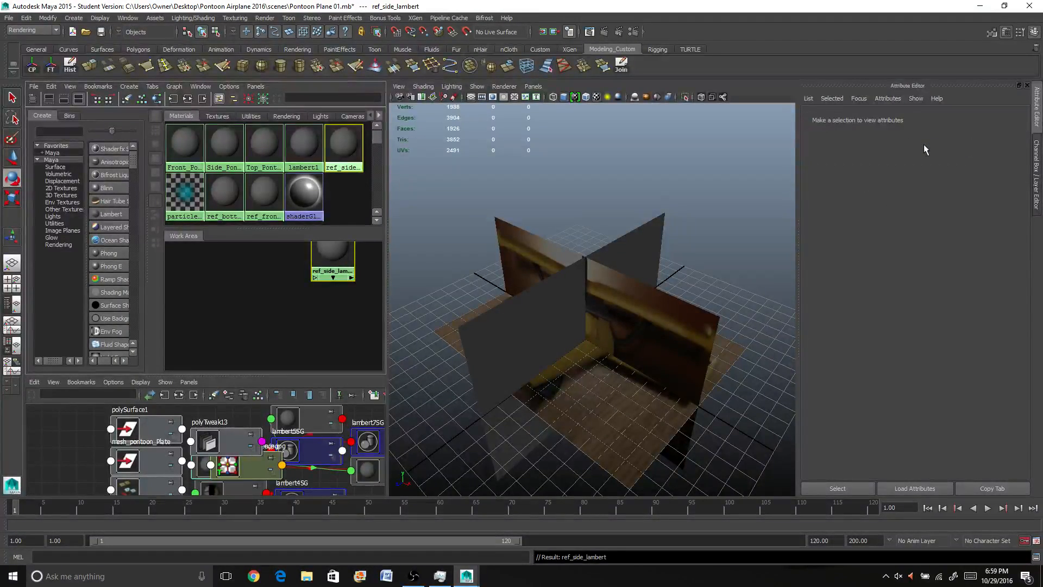
Step: Assign the ref_side_lambert material to the ref_side plane
click(336, 266)
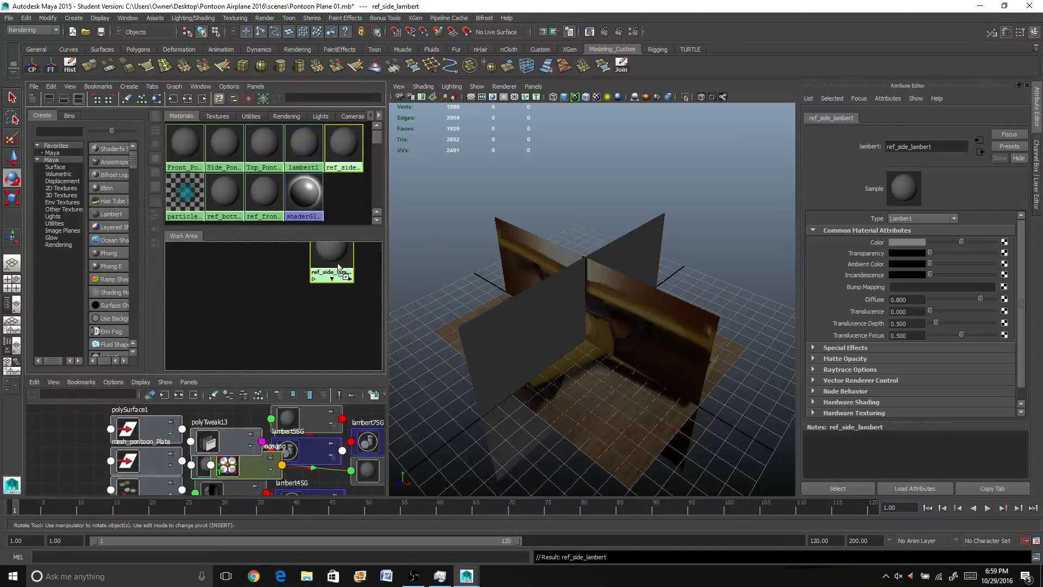
click(507, 341)
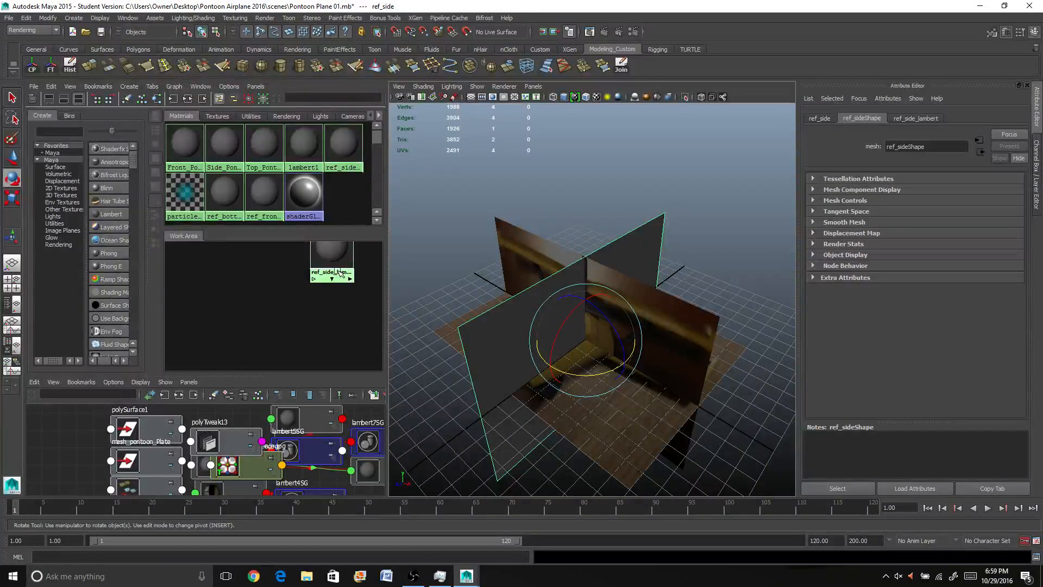
scroll(236, 342, down, 3)
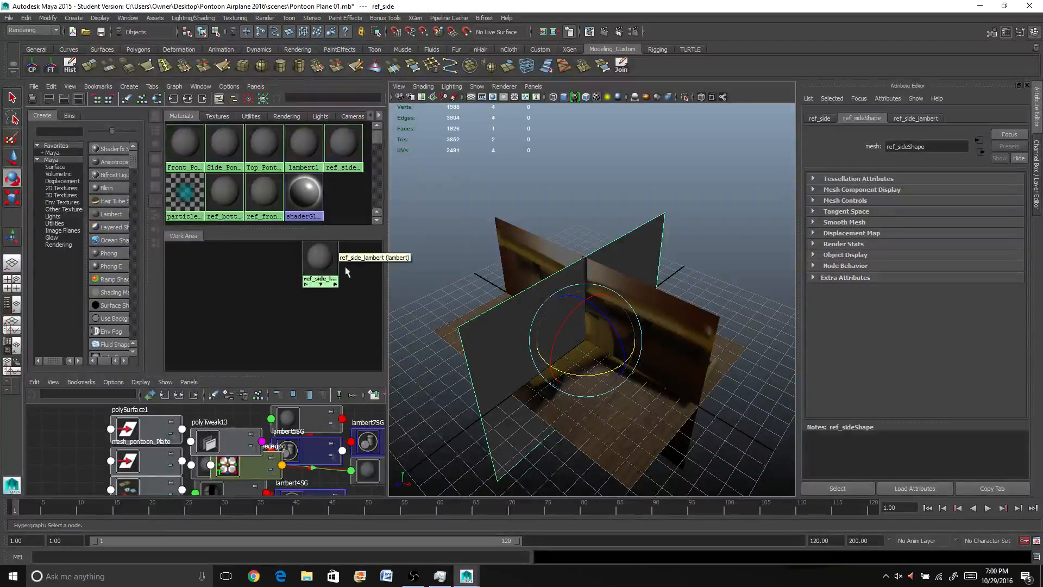
click(313, 261)
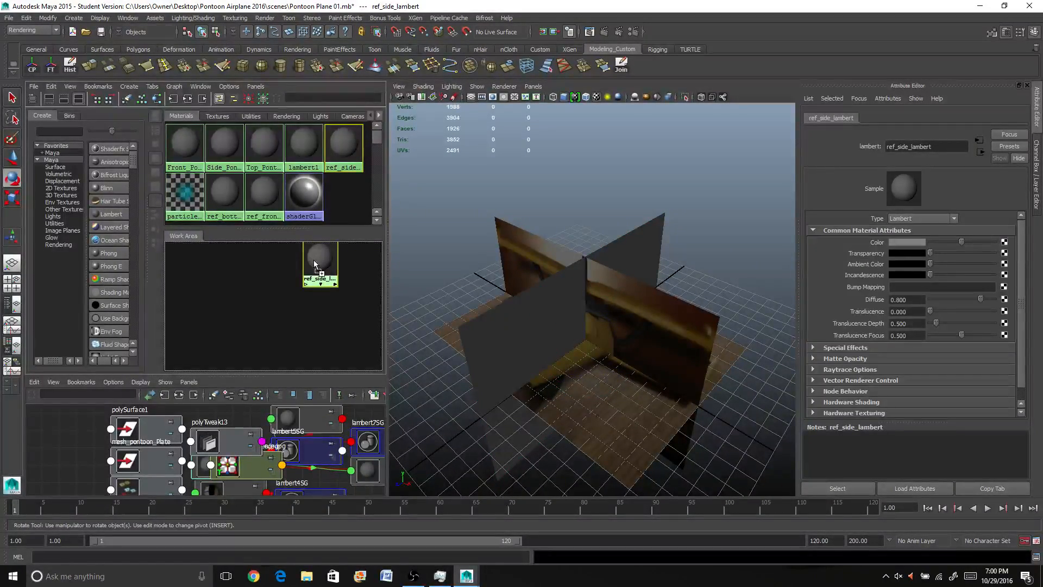
middle_drag(314, 264, 556, 331)
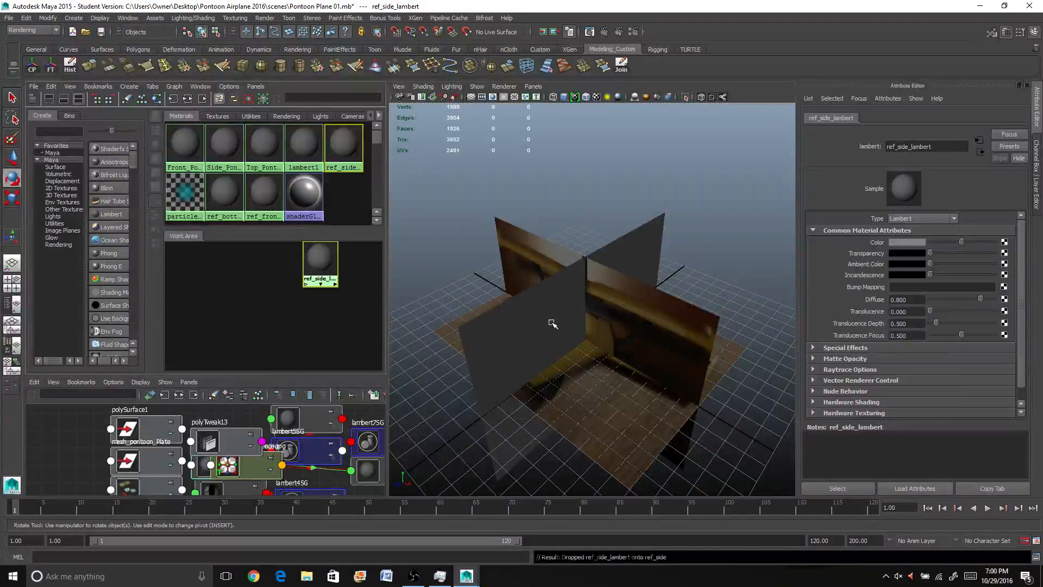
click(552, 323)
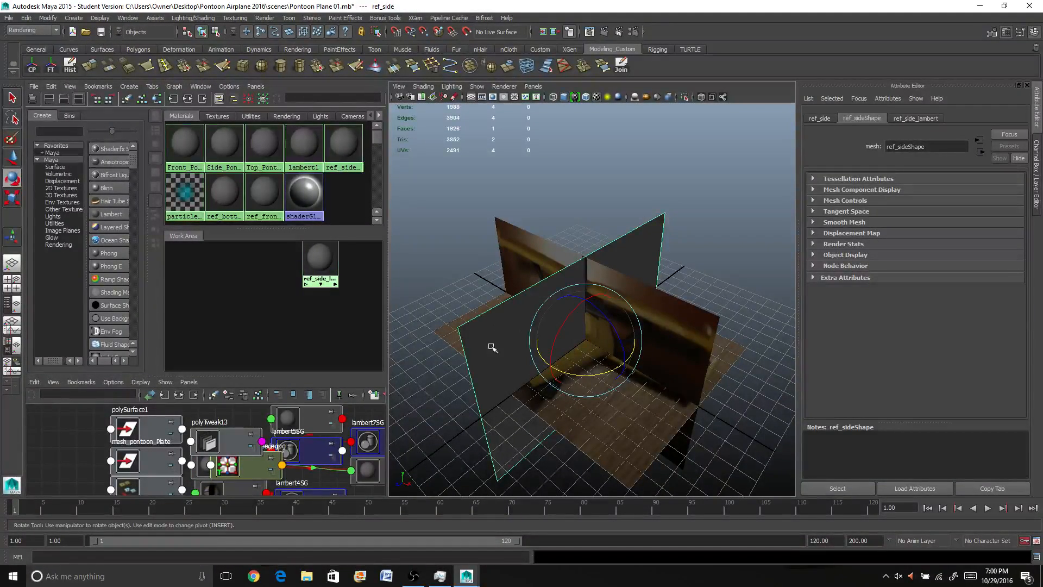
right_drag(317, 272, 313, 251)
Step: Map a File texture to the color of ref_side_lambert and load bodySideReference.jpg from sourceimages as its image
click(320, 260)
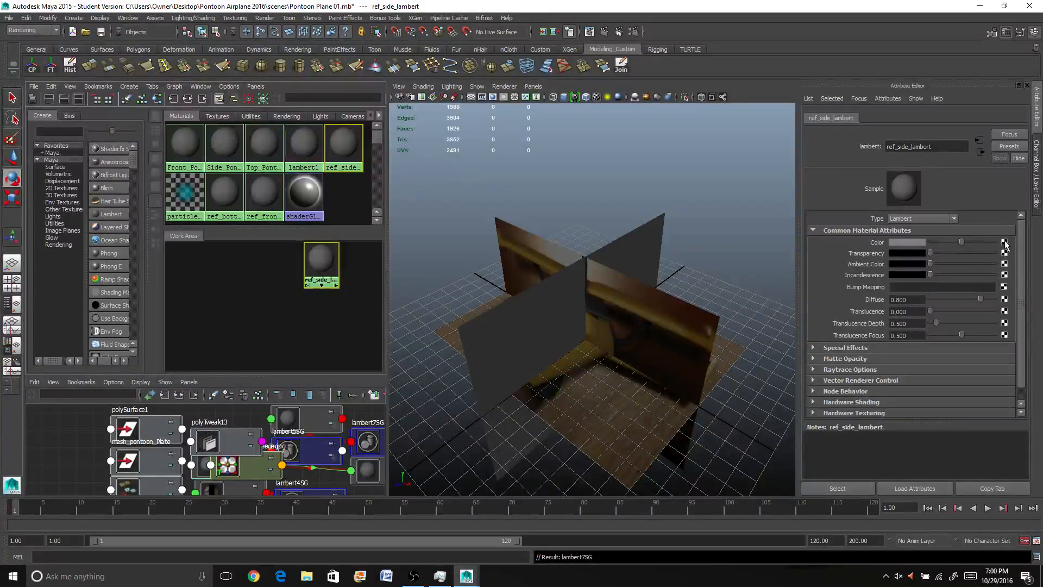
click(1004, 242)
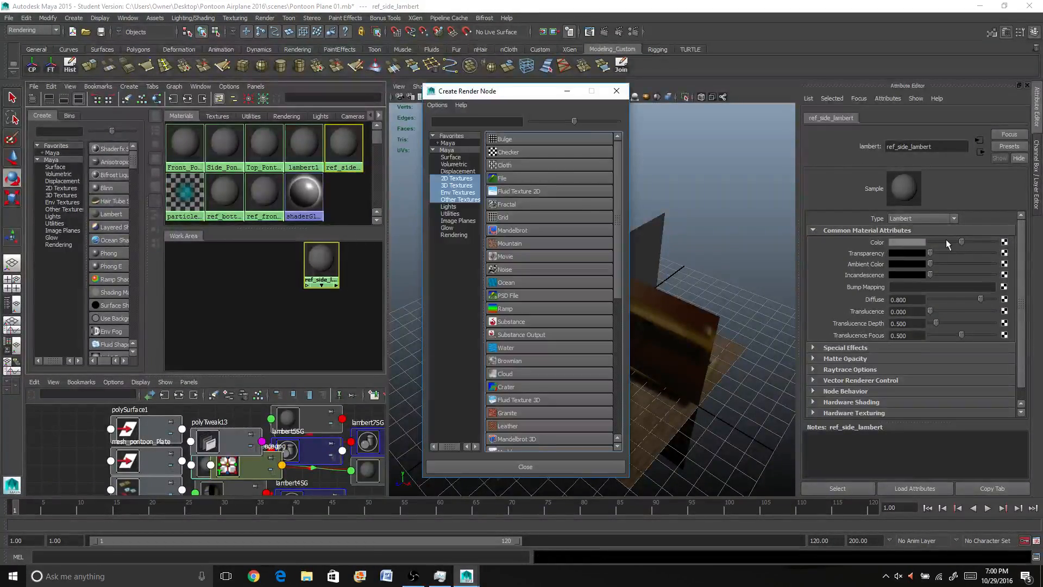
click(517, 178)
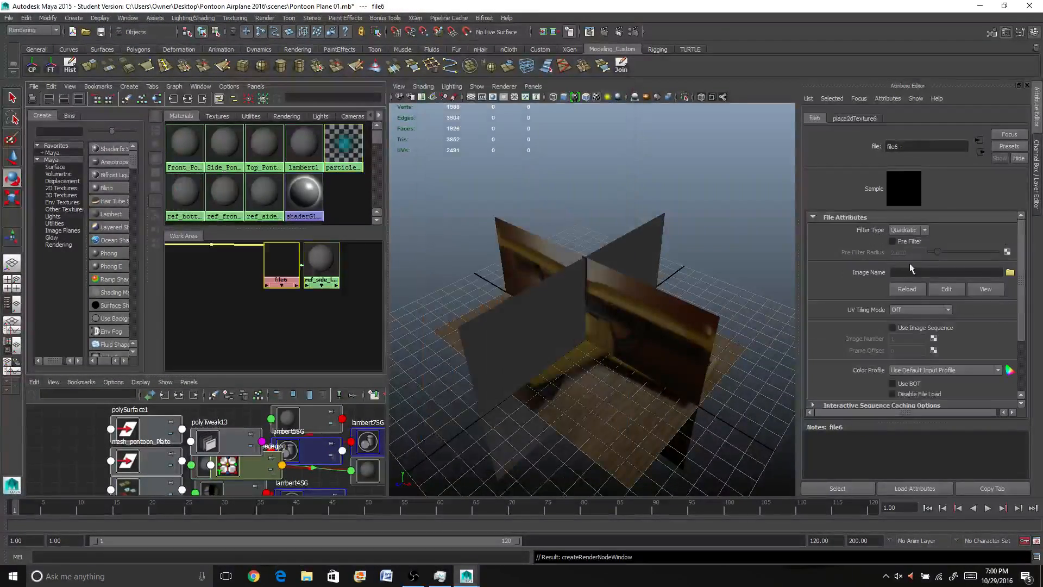
click(1010, 272)
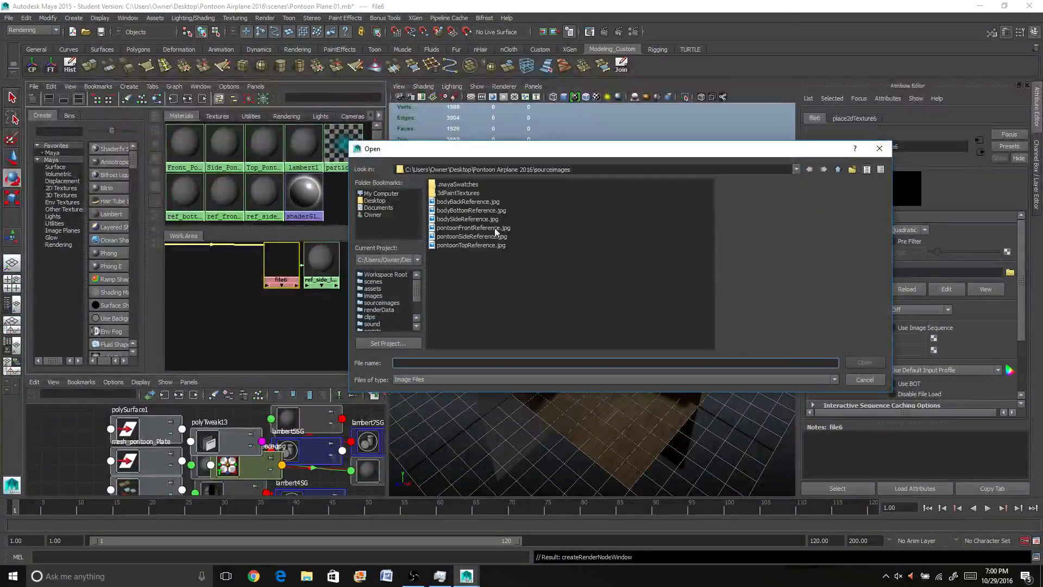
click(472, 220)
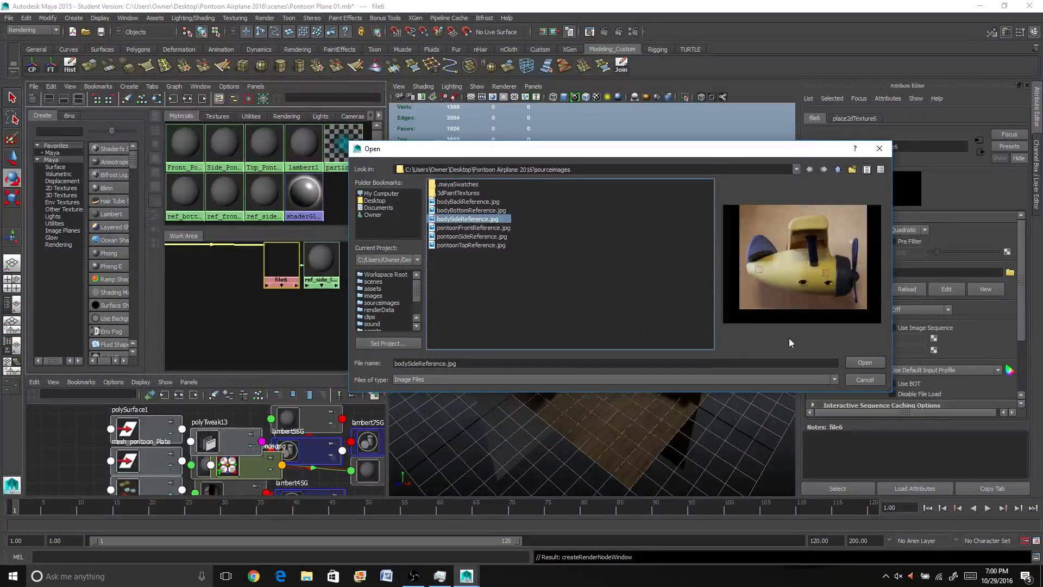
click(863, 362)
alt+drag(654, 296, 632, 331)
scroll(632, 331, up, 3)
scroll(607, 325, down, 3)
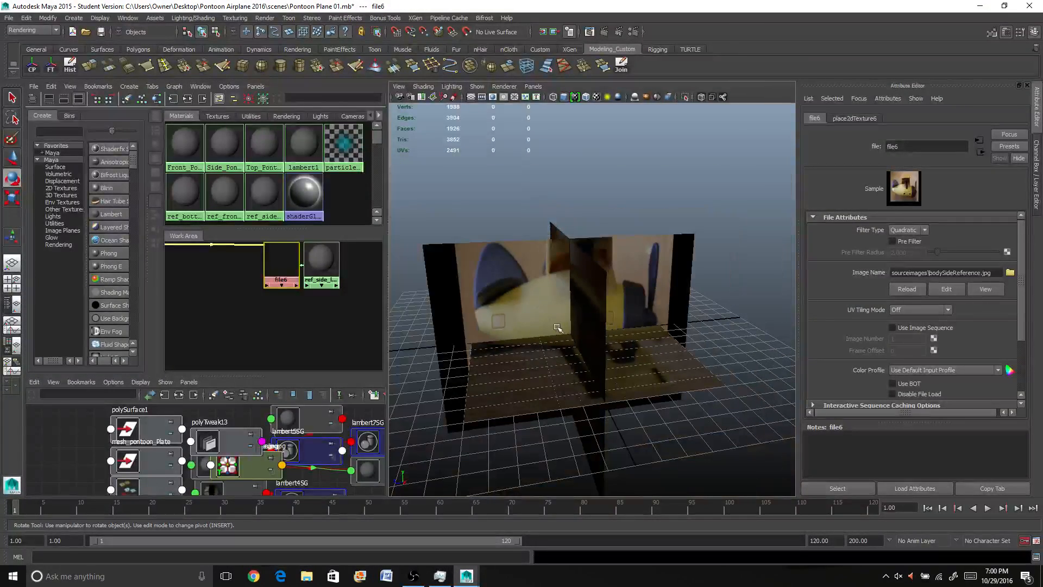
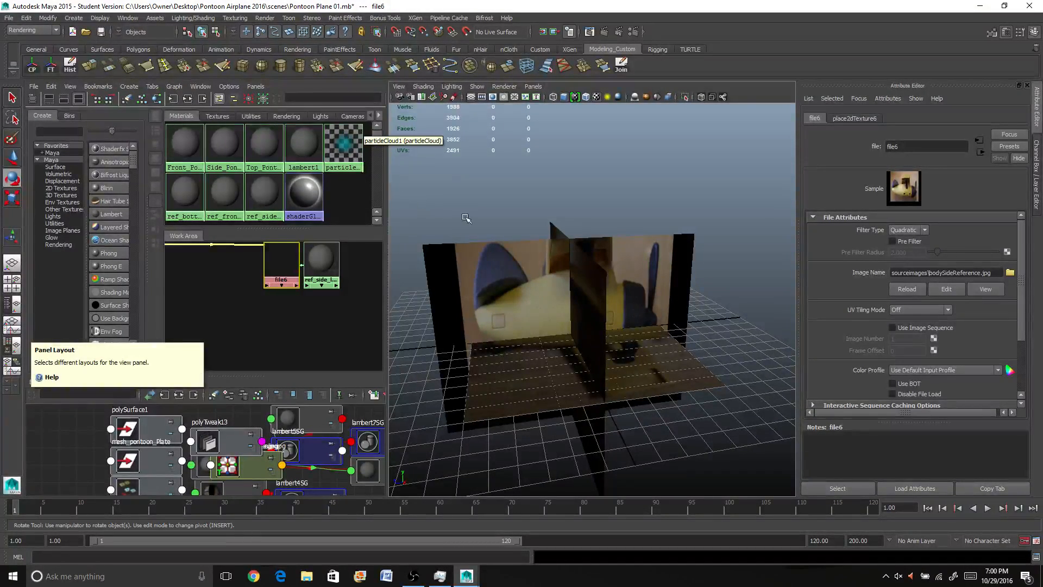
Step: Set up a stacked layout with the perspective view above the UV Texture Editor, replacing the Graph Editor
key(space)
scroll(265, 299, up, 3)
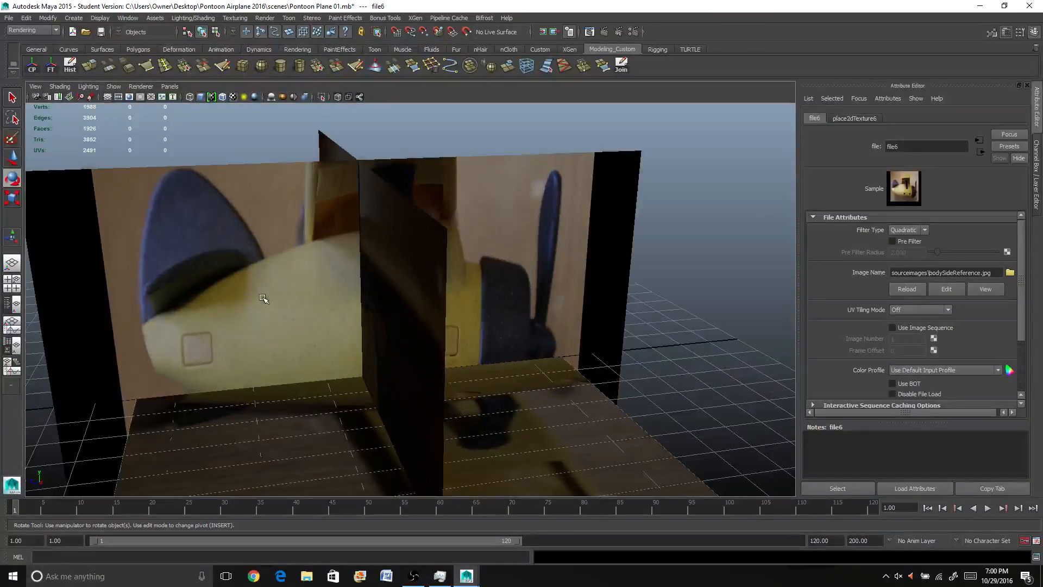
alt+drag(265, 299, 371, 270)
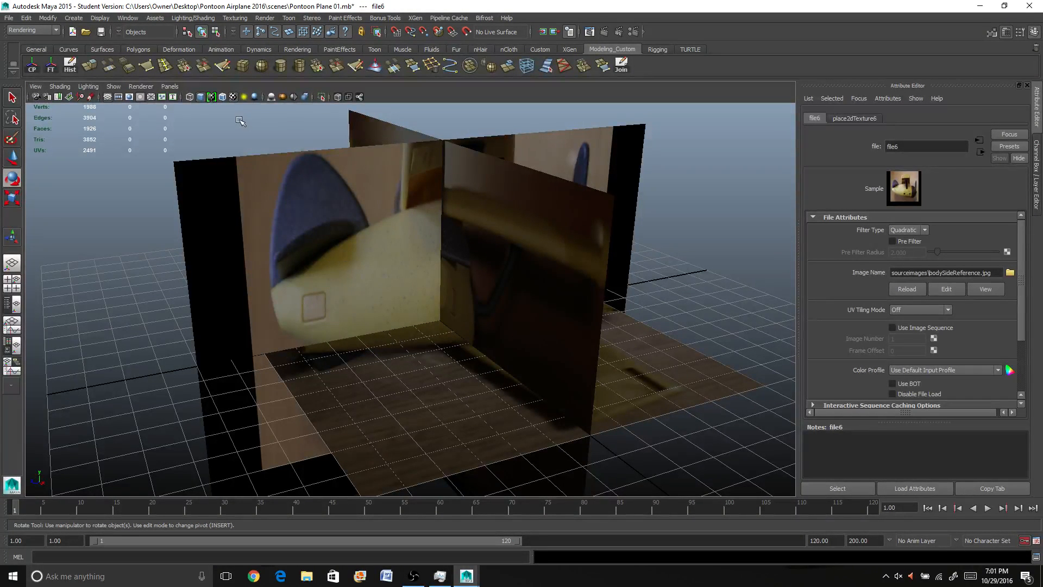
click(14, 325)
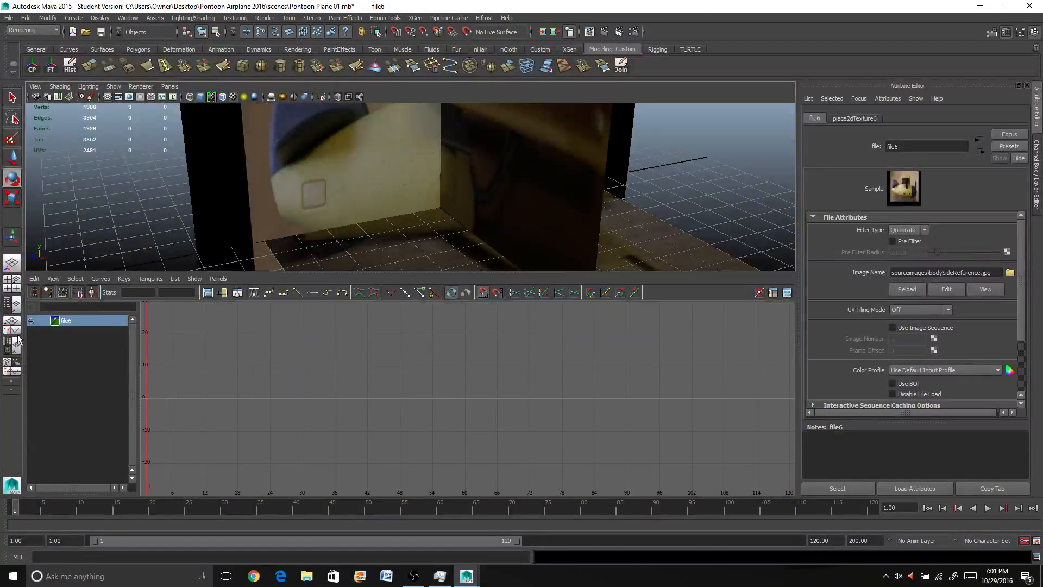
click(218, 278)
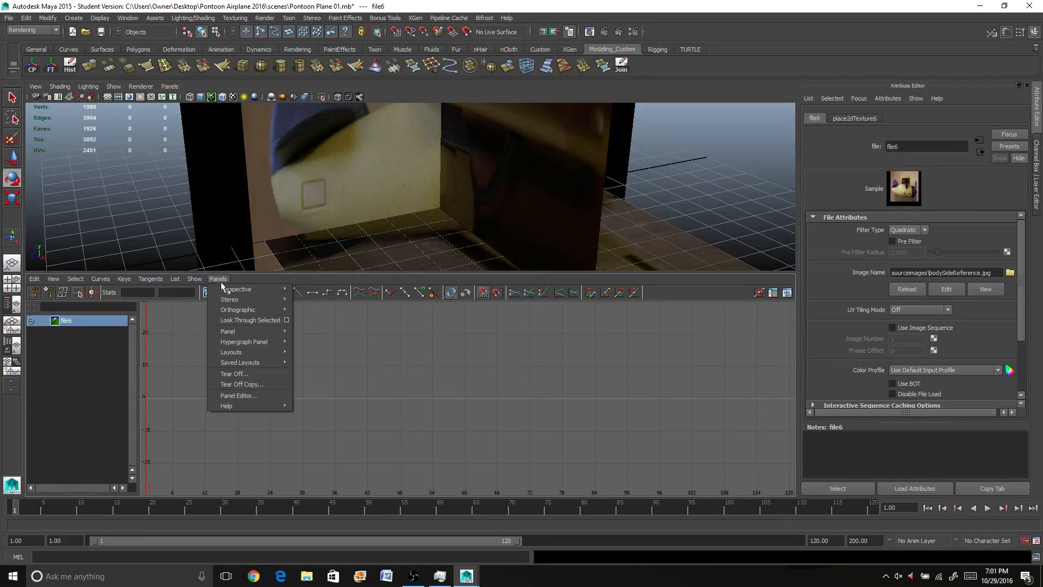
mouse_move(254, 333)
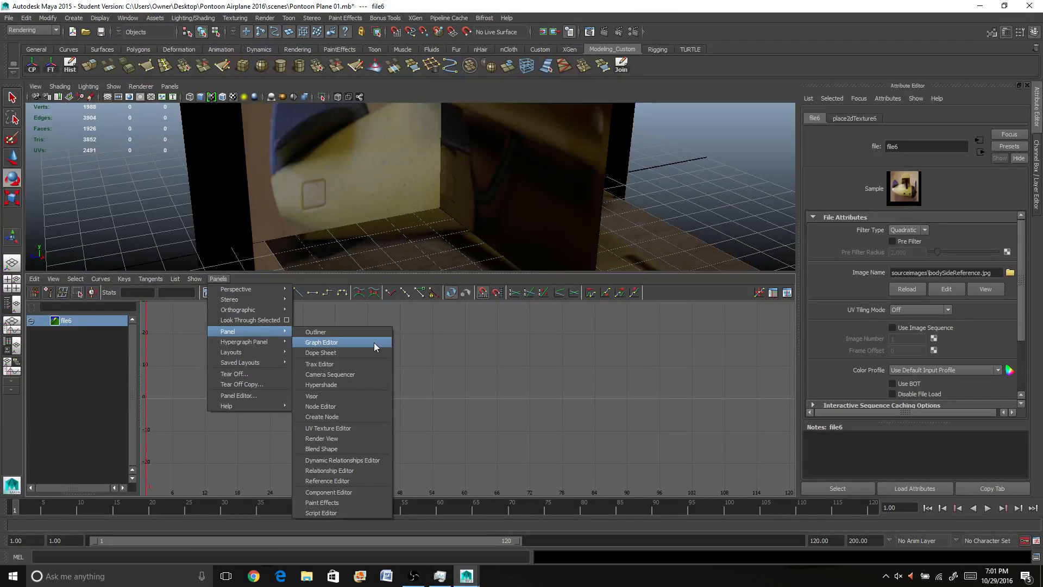
click(361, 429)
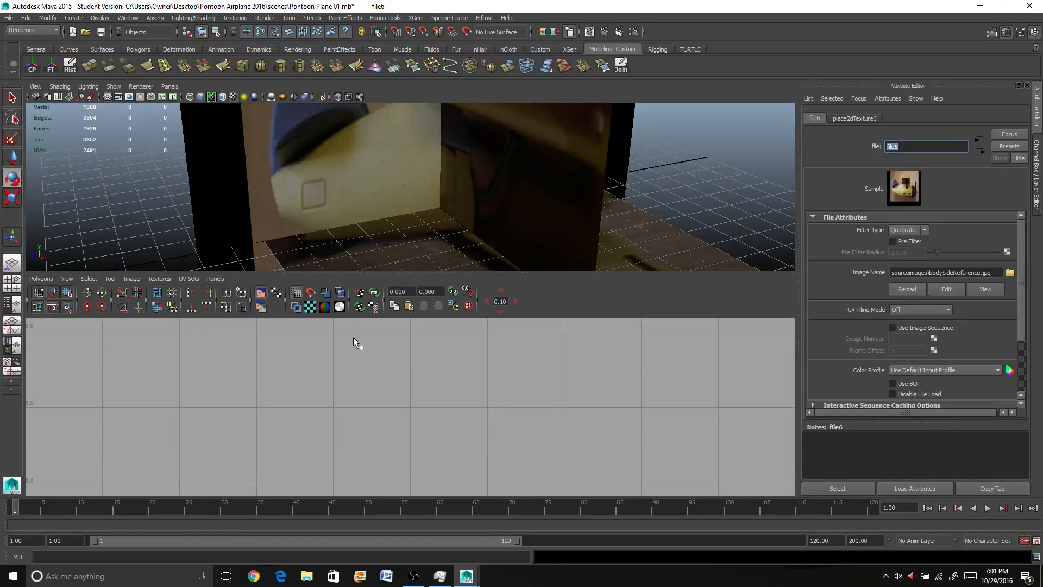
scroll(360, 363, down, 10)
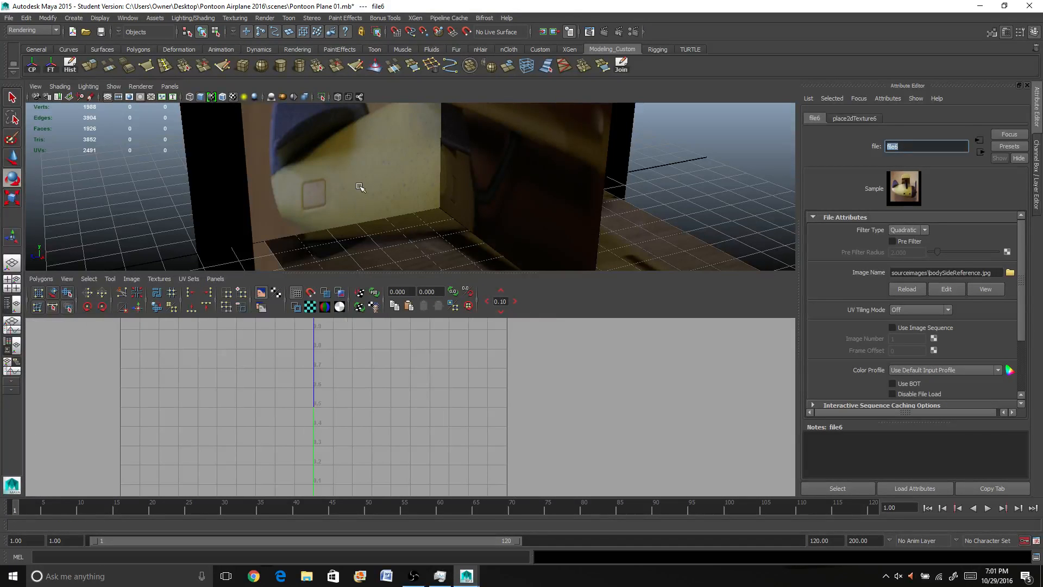
Step: Select the ref_side plane and display its UVs as a shaded area over the reference image
click(361, 187)
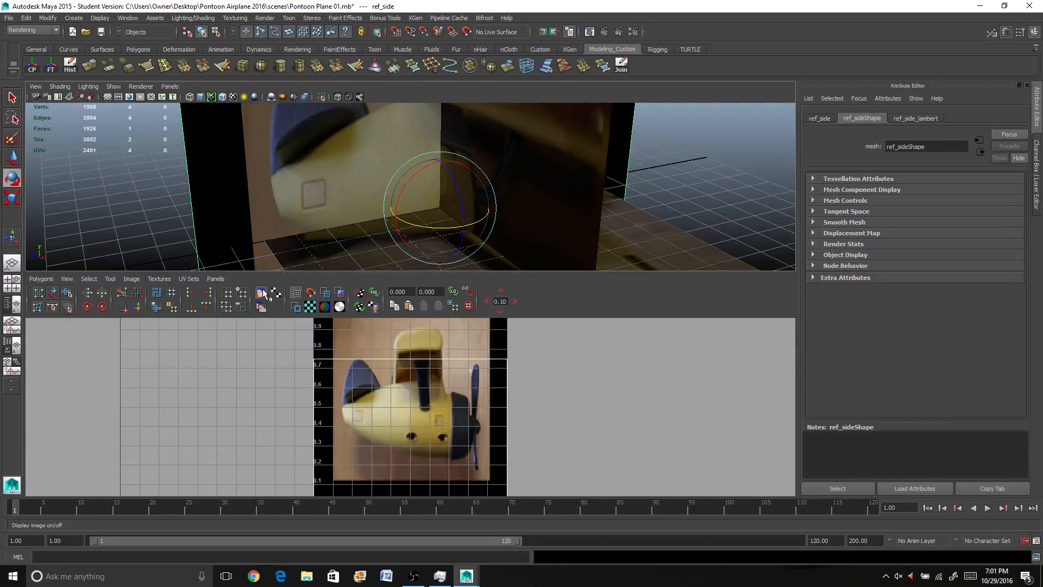
click(325, 292)
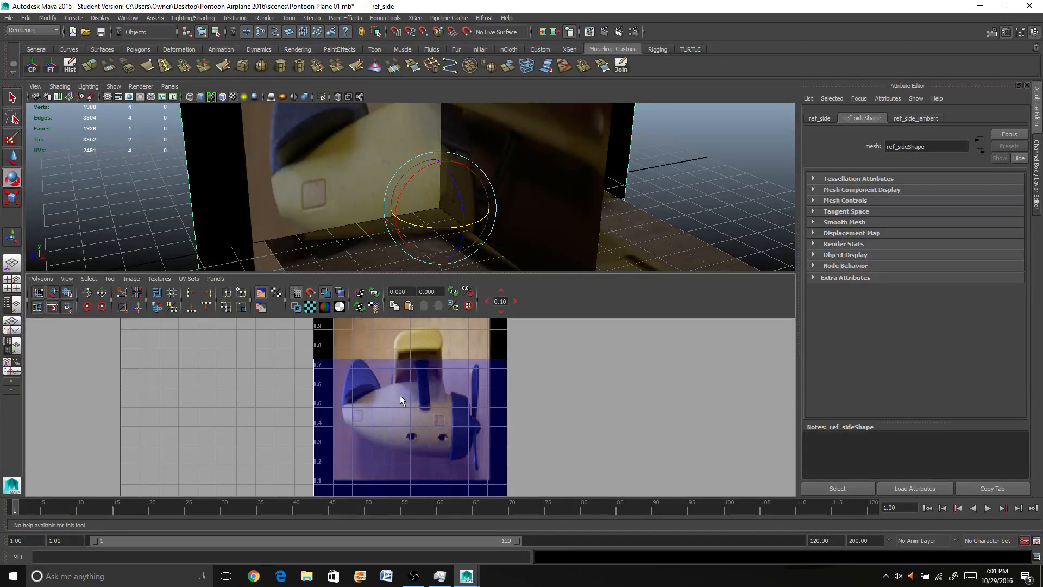
scroll(400, 397, down, 2)
alt+middle_drag(383, 380, 344, 402)
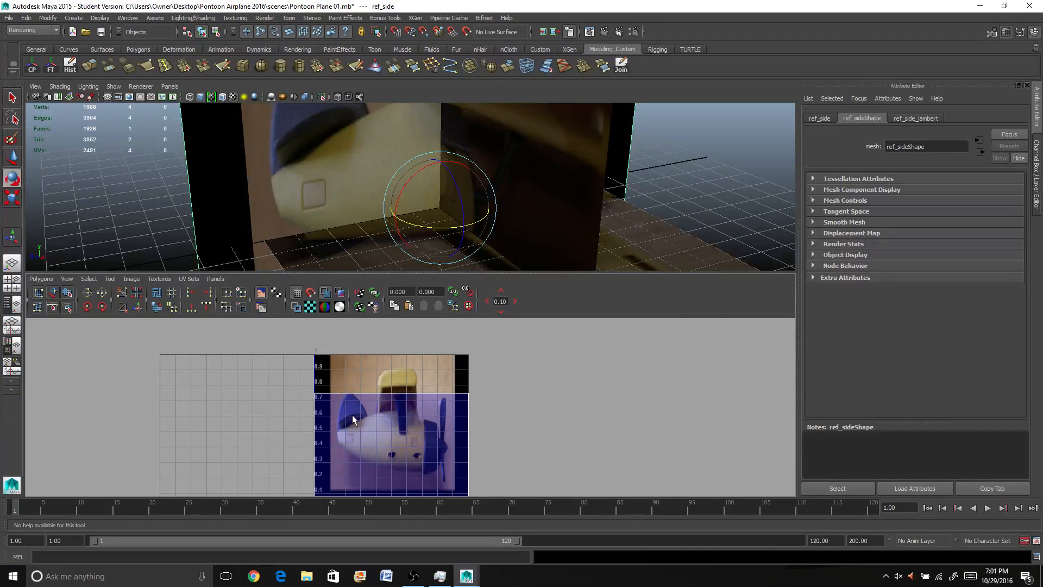
Step: Select the two upper UVs of the ref_side plane and move them straight up to the top edge of the image
right_click(357, 413)
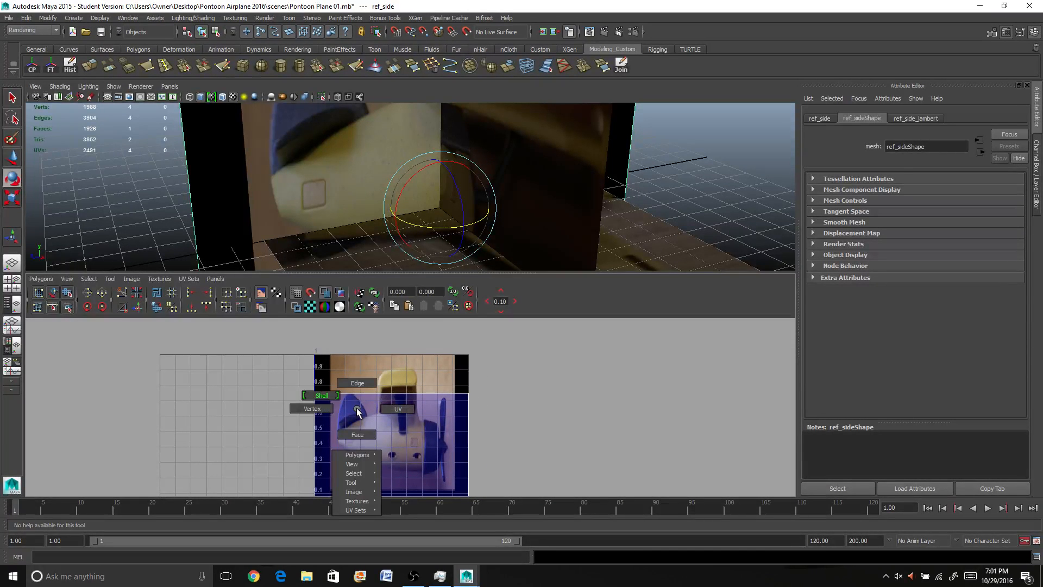
click(398, 408)
drag(311, 383, 484, 402)
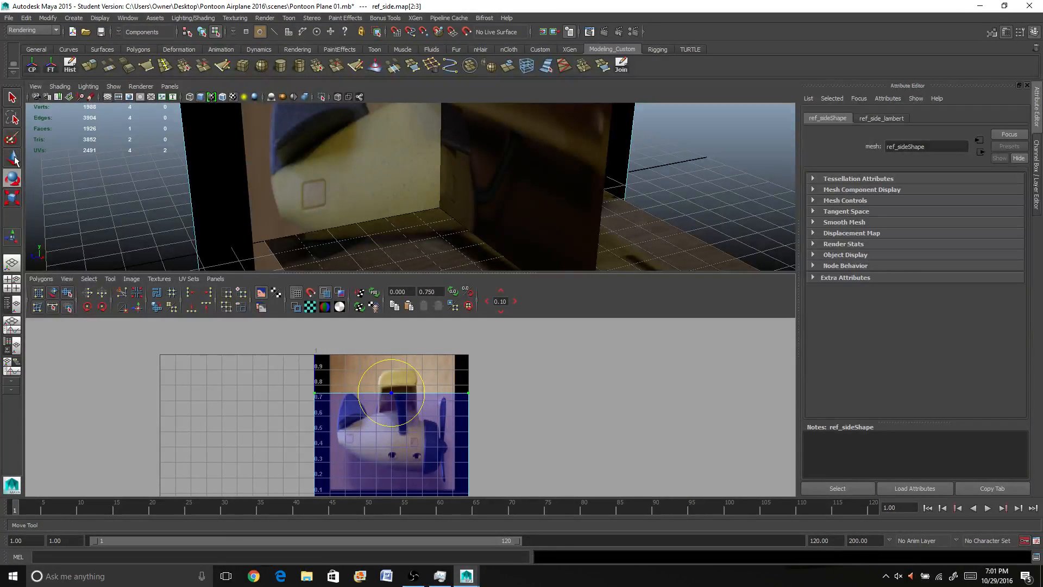
key(w)
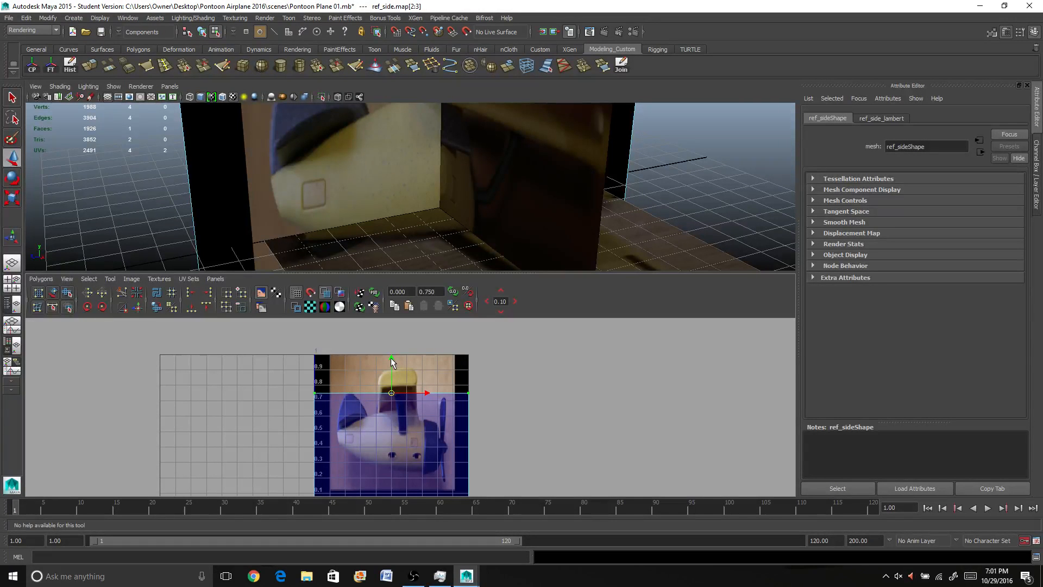
drag(390, 358, 393, 320)
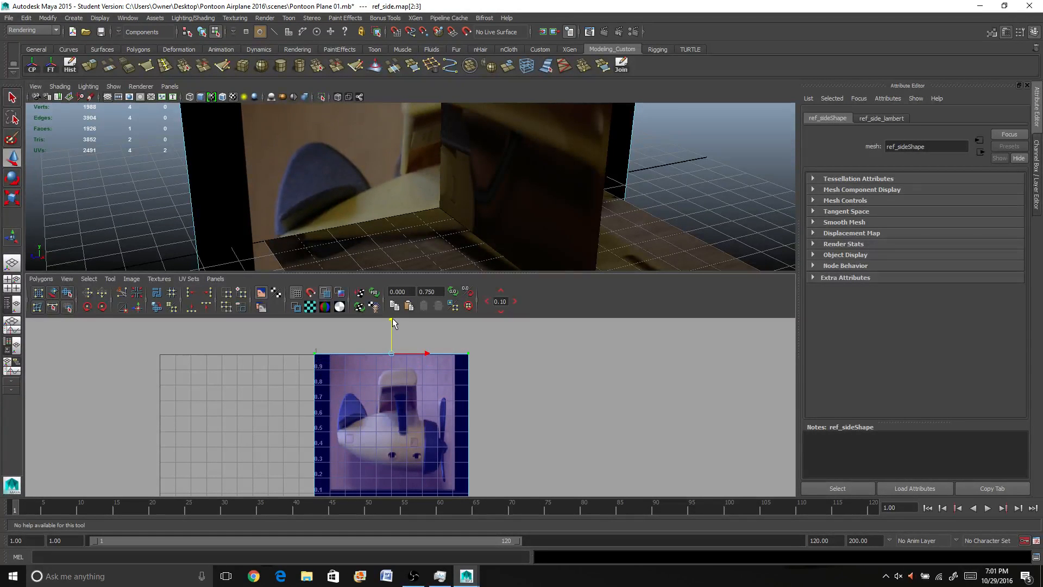
Step: Return to object selection and select the ref_front plane to load its UVs into the UV Texture Editor
key(f)
alt+drag(438, 175, 467, 174)
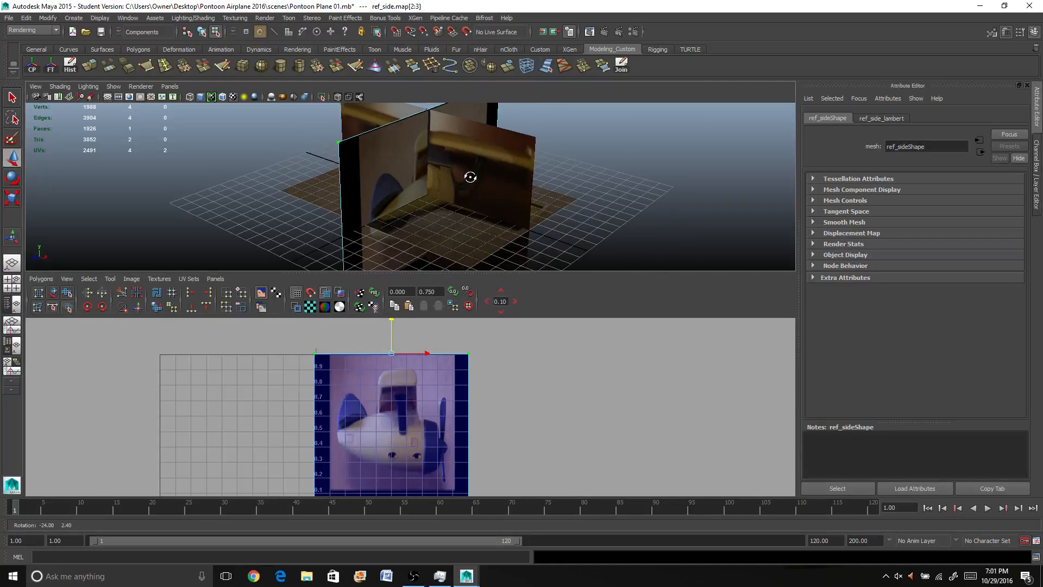
right_drag(470, 165, 492, 149)
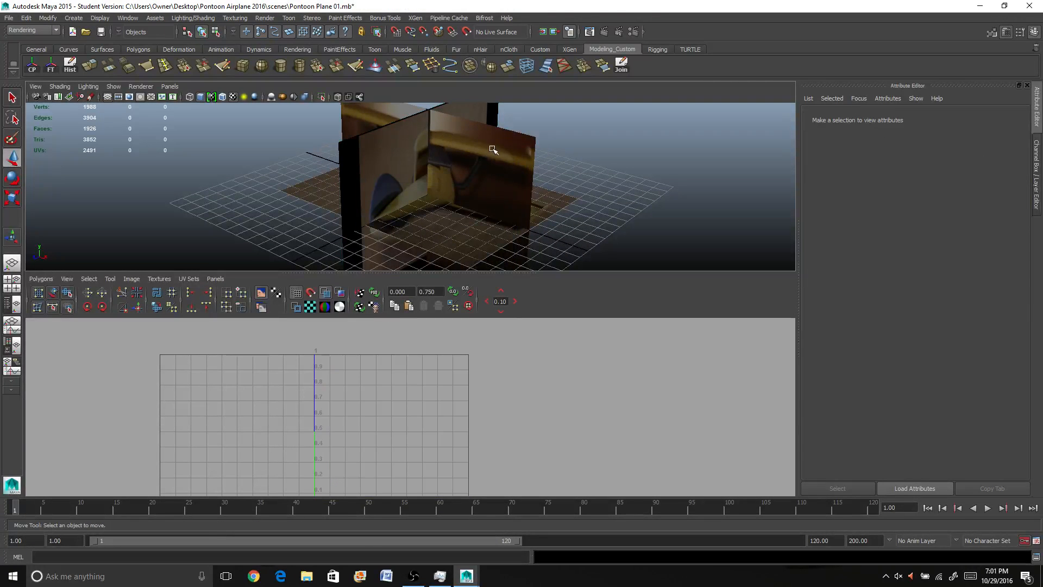
click(484, 162)
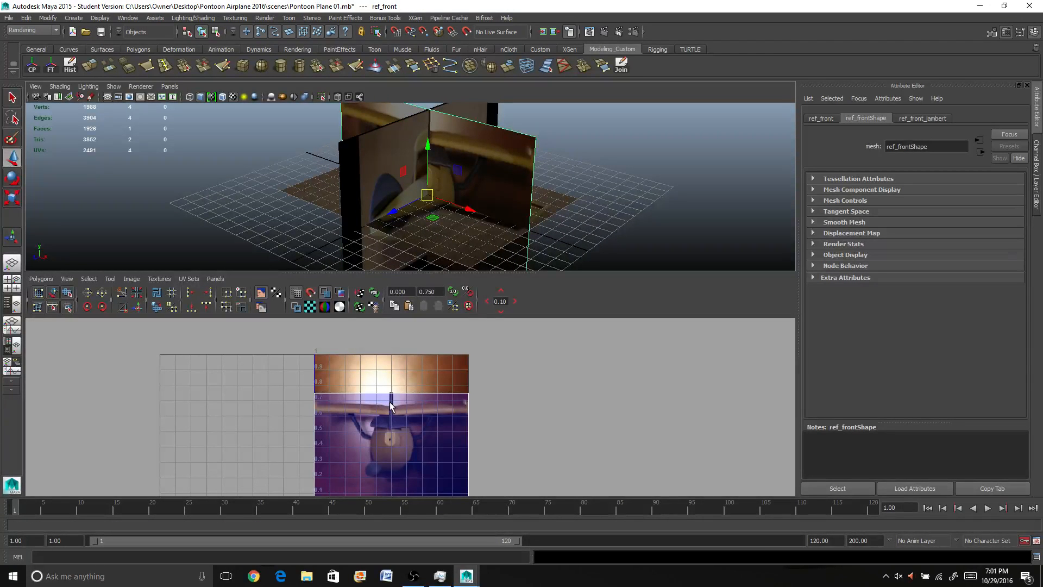
Step: Move the upper UVs of the ref_front plane up to the top edge of its texture image
right_drag(390, 404, 421, 406)
drag(294, 381, 507, 419)
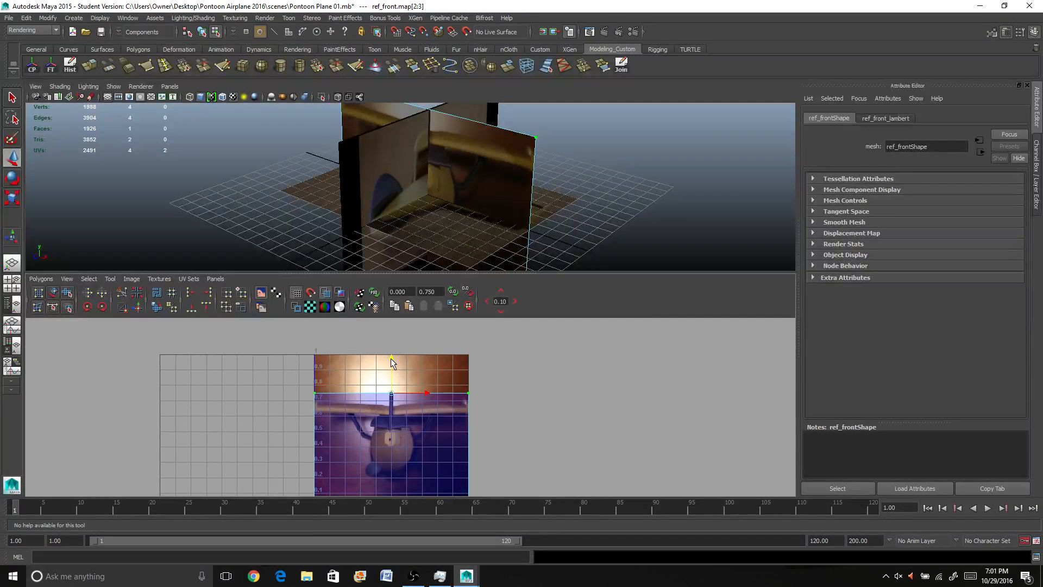
drag(390, 358, 393, 324)
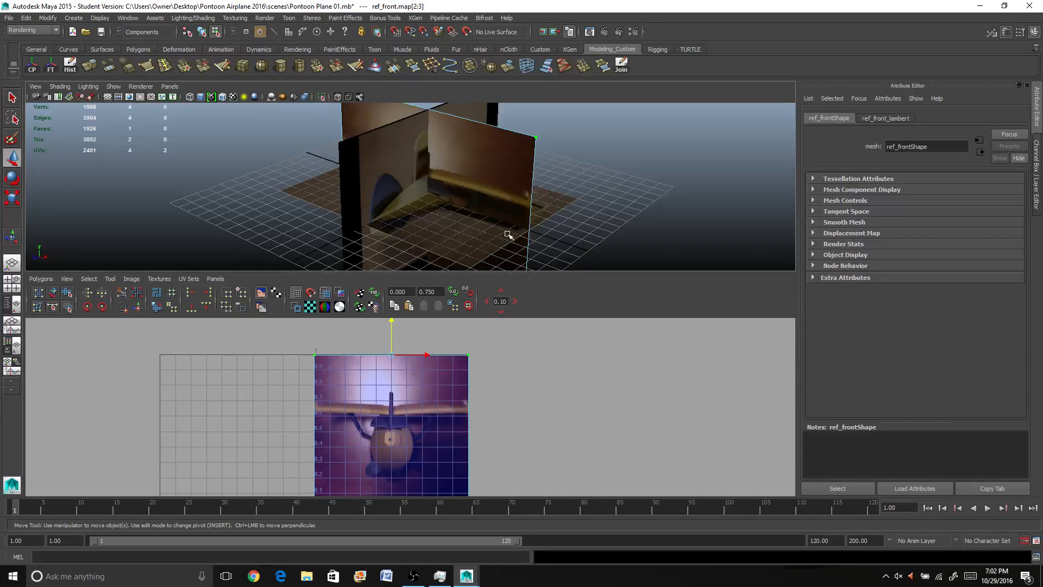
Step: Move the upper UVs of the ref_bottom plane up to the top edge of its texture image
alt+drag(587, 171, 535, 182)
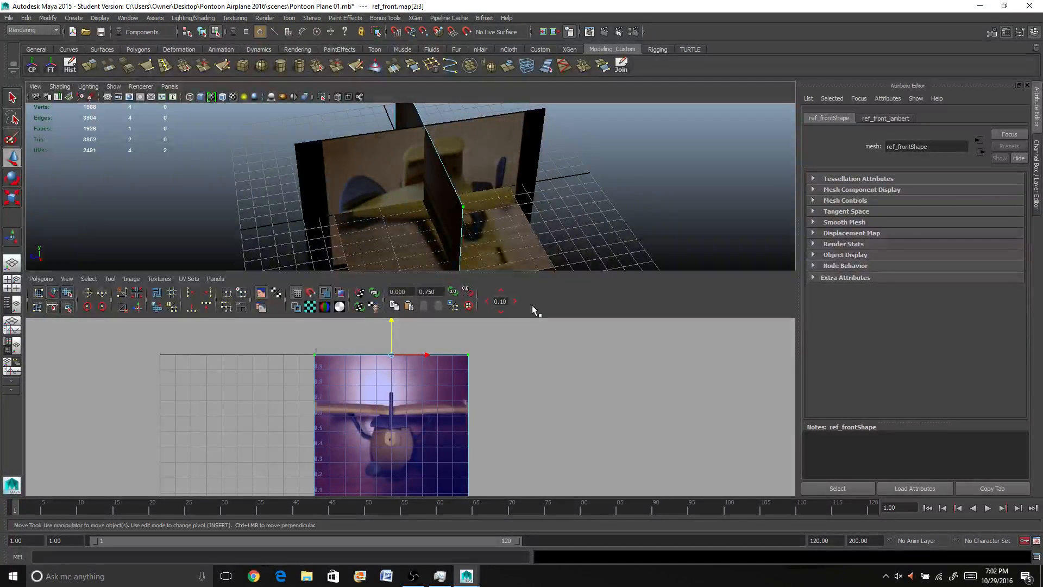
right_drag(516, 228, 537, 213)
click(517, 230)
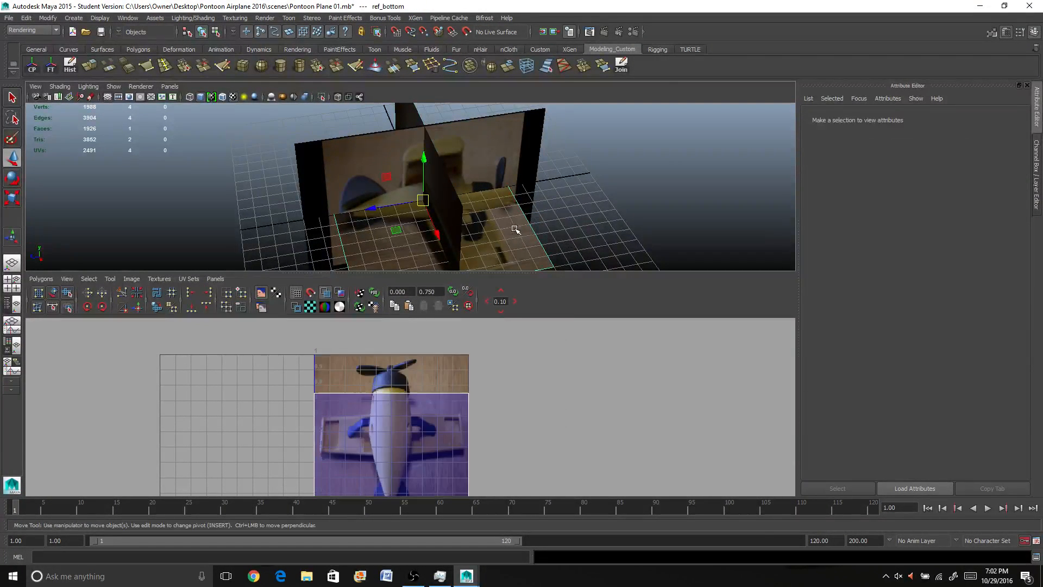
right_drag(330, 416, 372, 418)
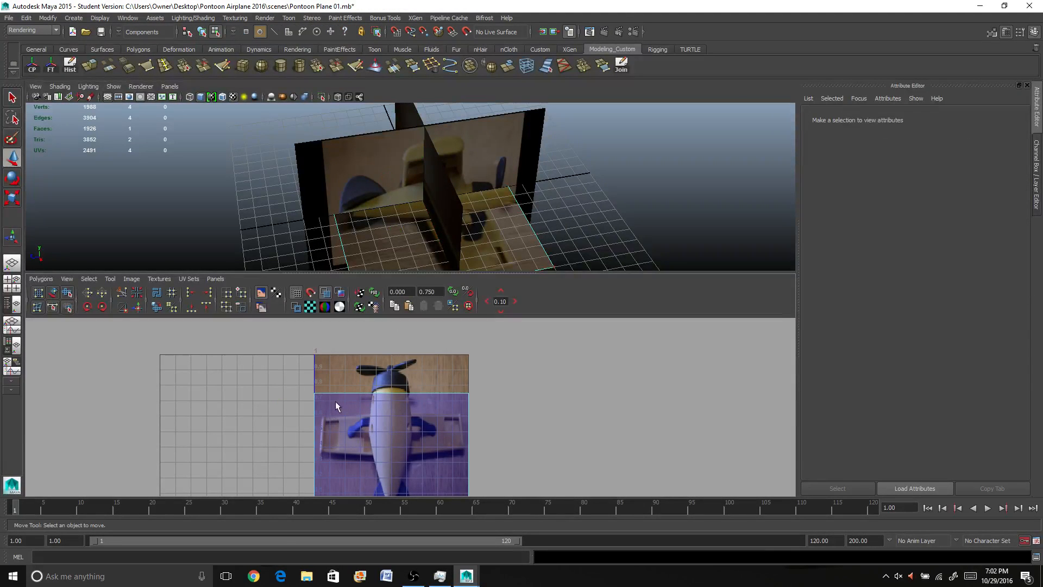
drag(302, 374, 487, 411)
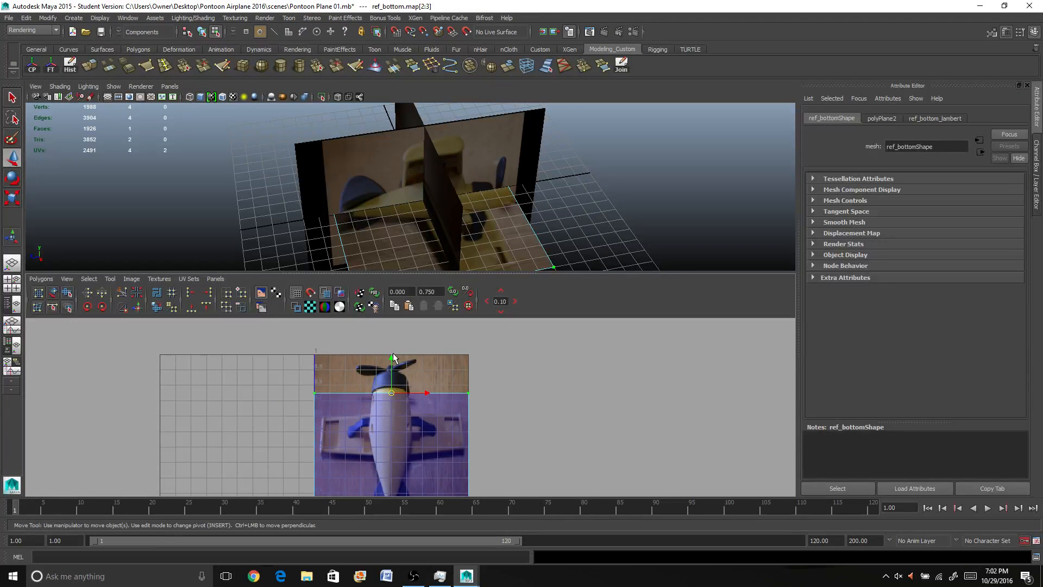
drag(393, 357, 396, 321)
scroll(335, 387, down, 1)
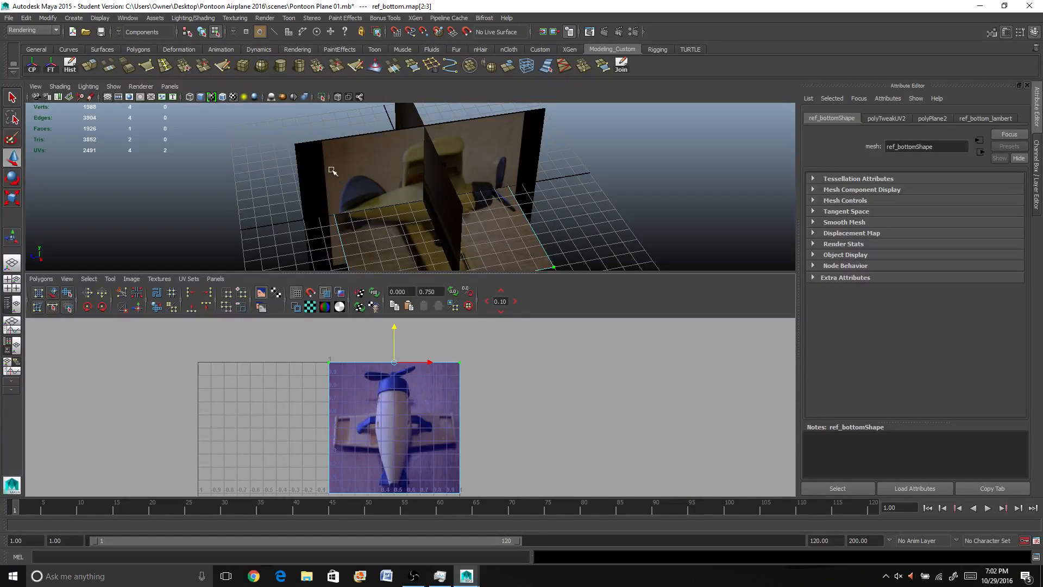
Step: Scale the ref_bottom plane to about 1.057 in X and 1.05 in Z to match the plane in the other reference images
key(space)
scroll(307, 242, up, 5)
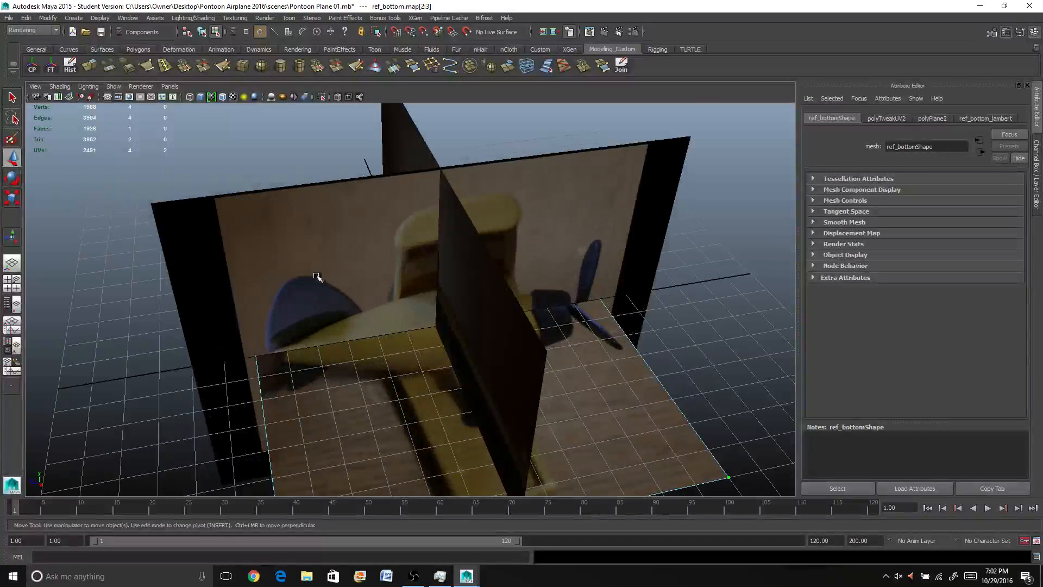
alt+middle_drag(318, 276, 300, 165)
right_drag(372, 321, 399, 308)
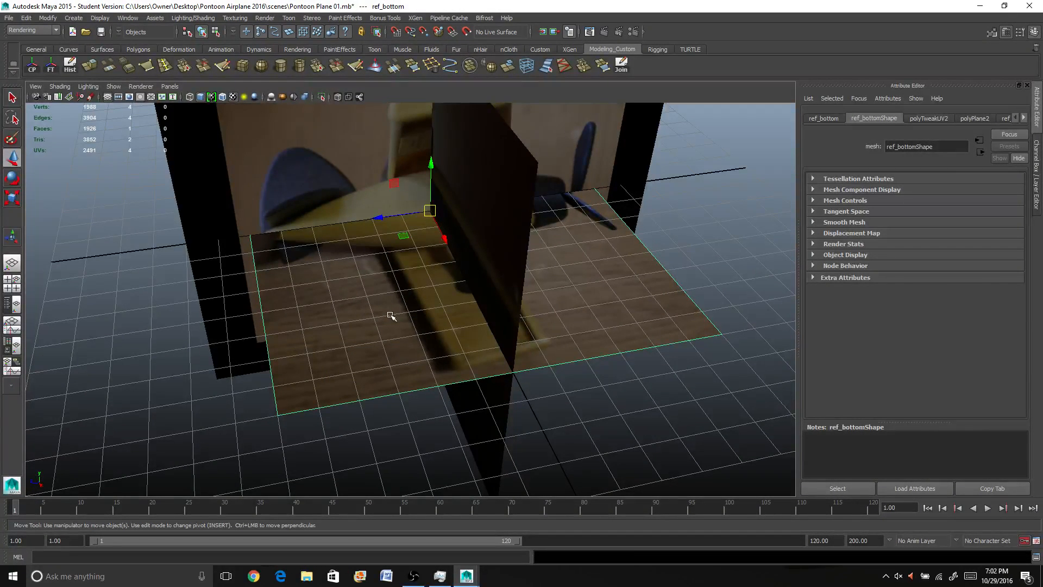
alt+drag(490, 316, 380, 299)
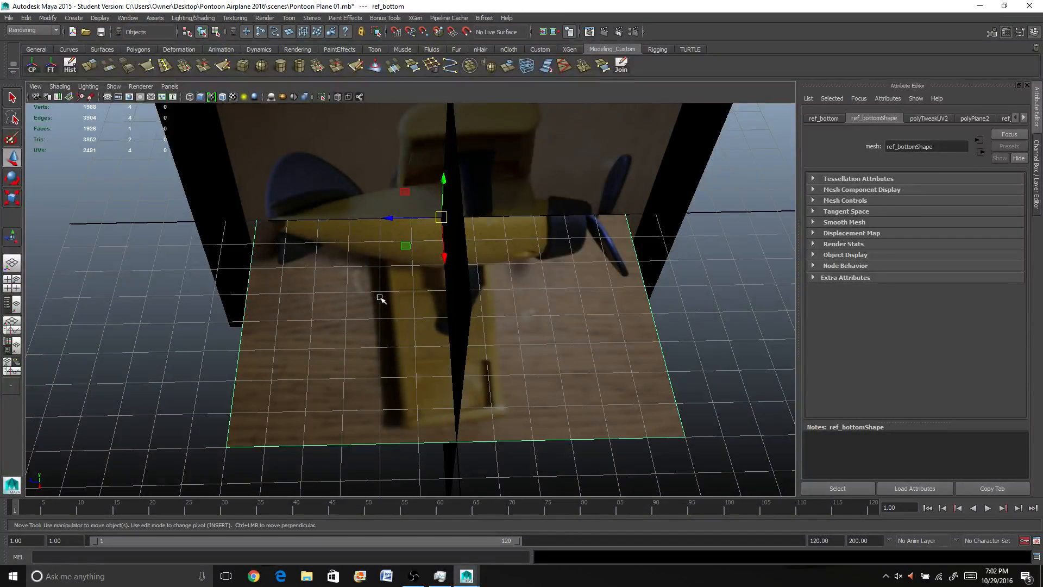
key(r)
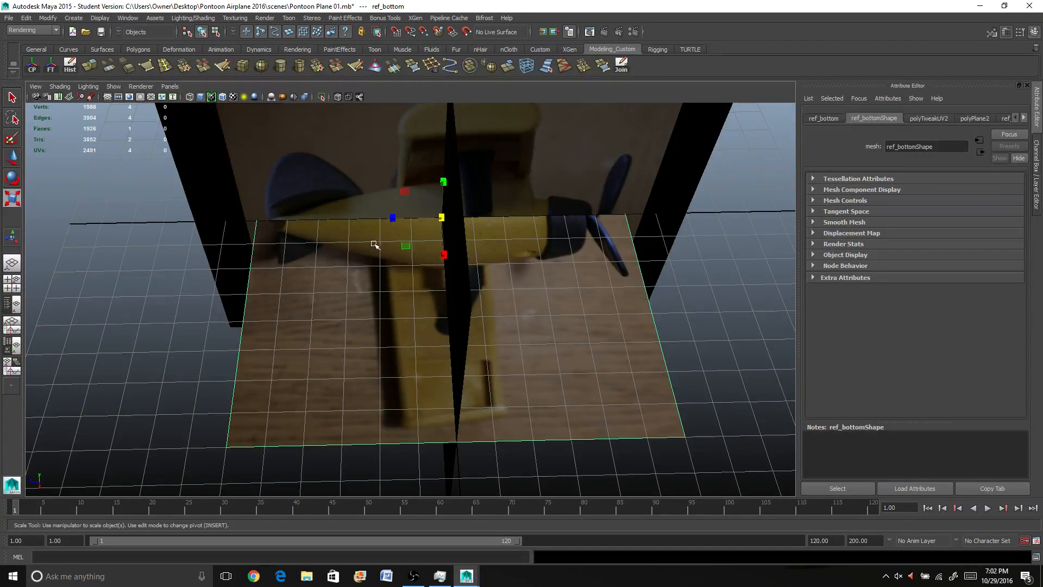
mouse_move(391, 217)
mouse_down()
mouse_move(384, 235)
mouse_move(373, 227)
mouse_move(403, 207)
mouse_up()
key(e)
alt+drag(359, 255, 489, 272)
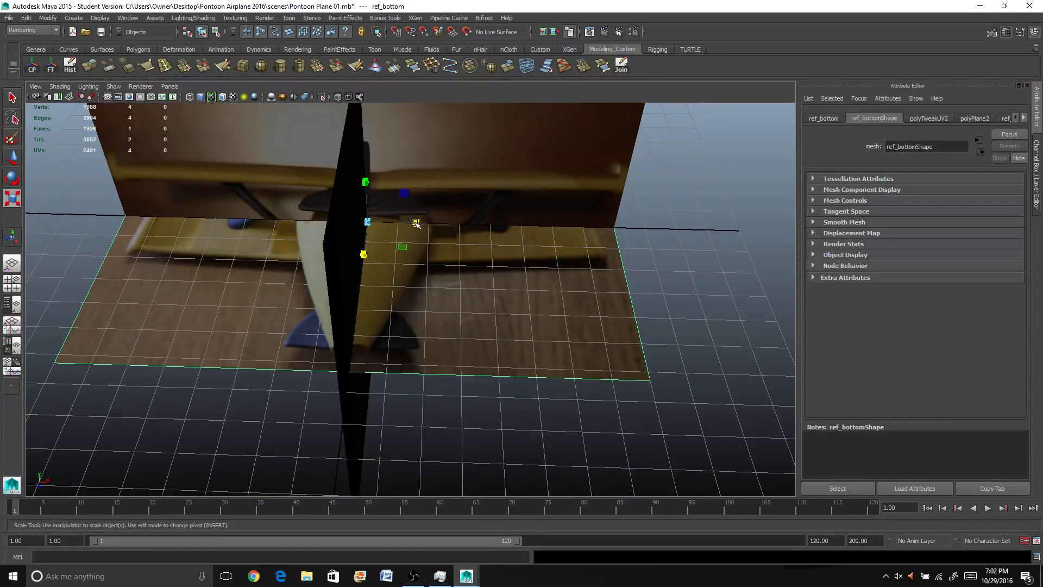
drag(415, 223, 429, 286)
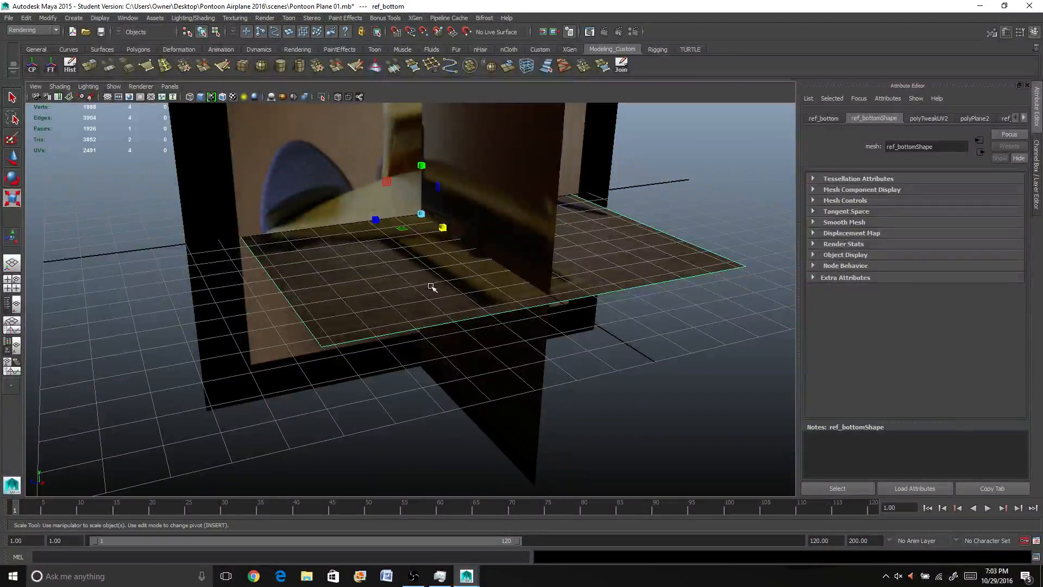
Step: Examine how the three reference planes intersect from several angles and check the ref_bottom plane's transform values
key(space)
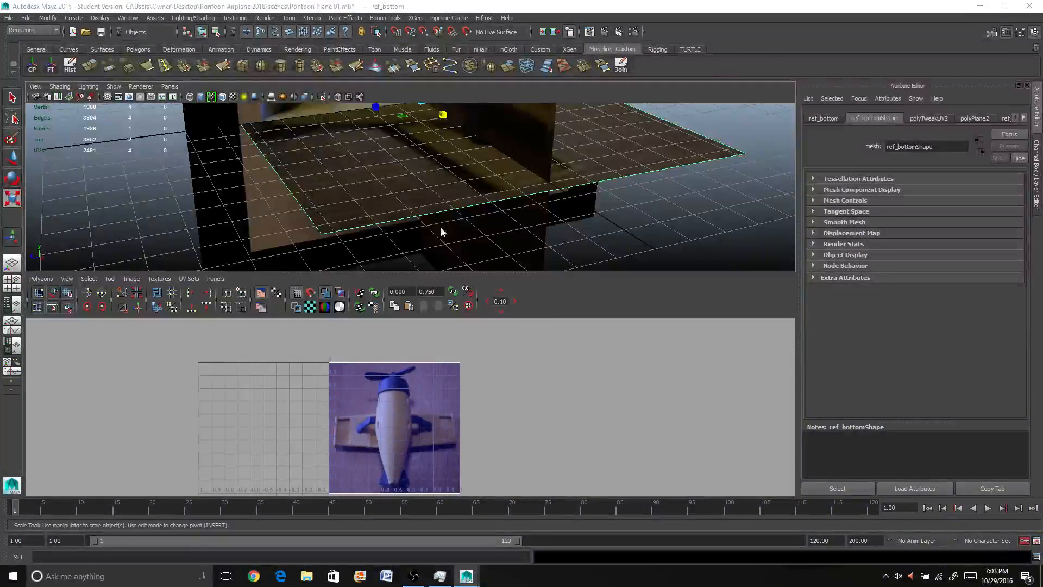
key(space)
scroll(438, 227, down, 3)
scroll(438, 227, down, 3)
alt+drag(438, 227, 451, 246)
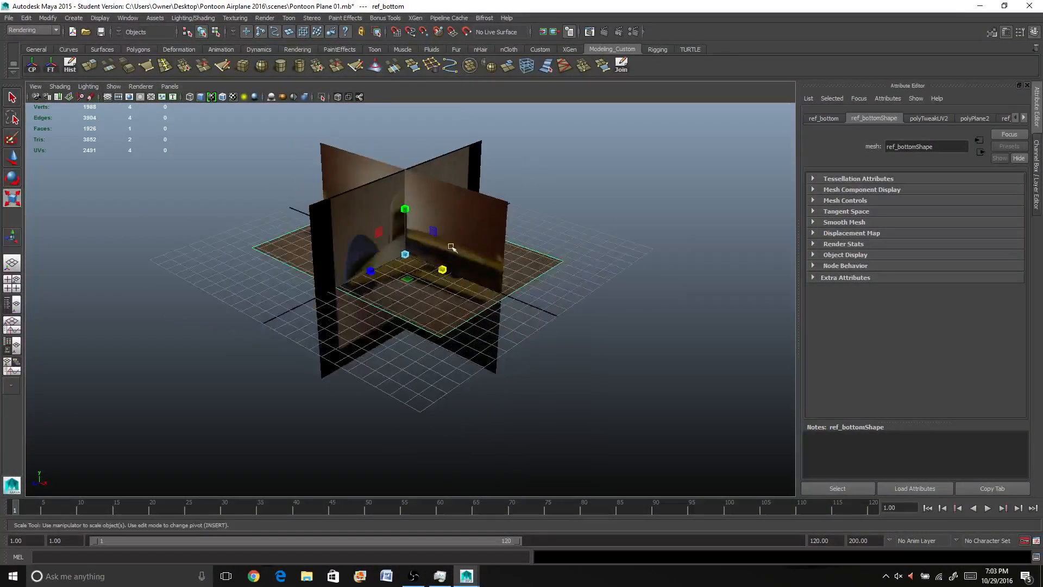
scroll(444, 297, up, 3)
scroll(465, 272, down, 3)
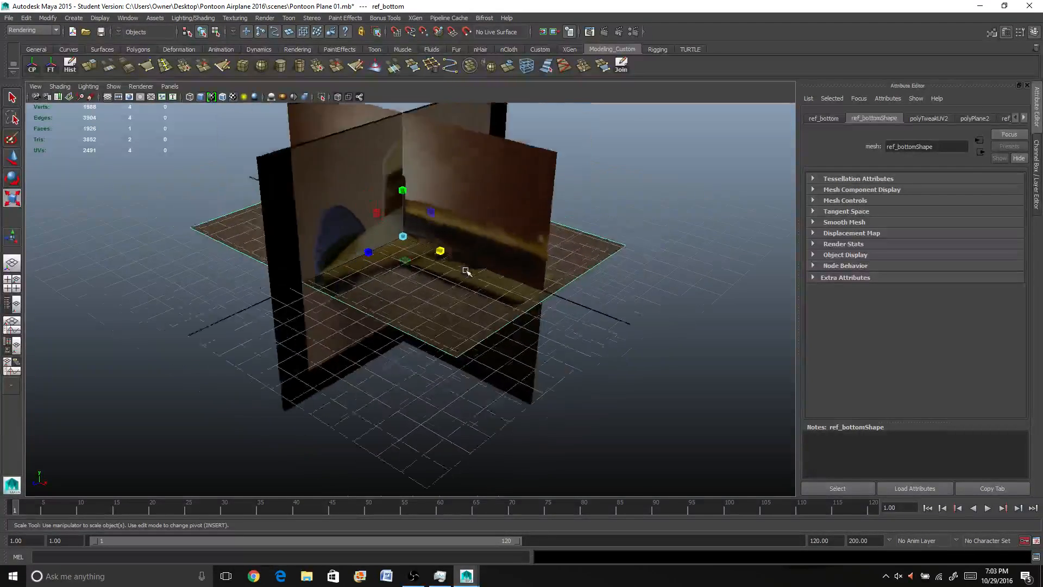
alt+drag(600, 303, 509, 286)
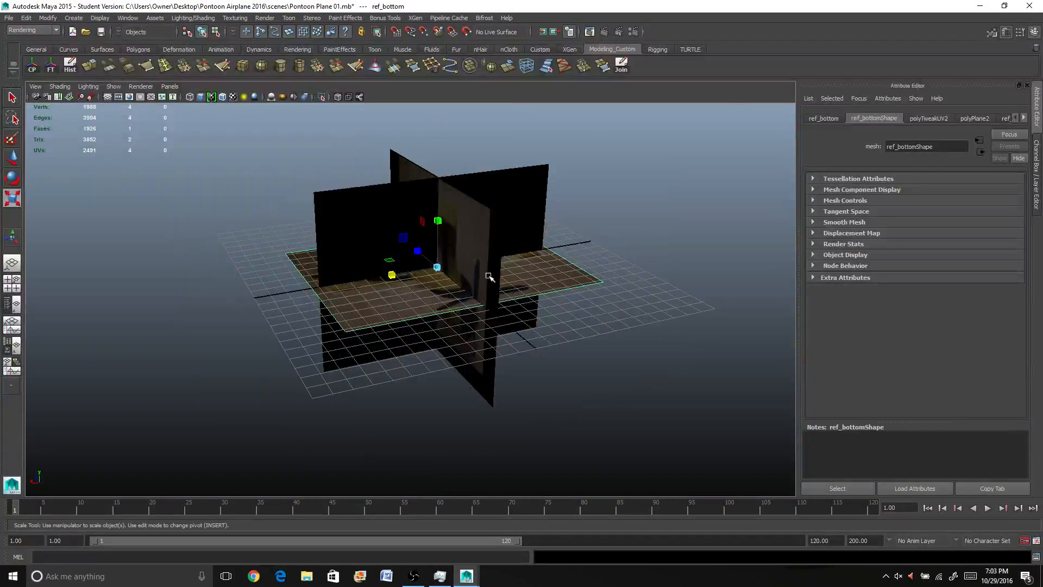
click(1035, 163)
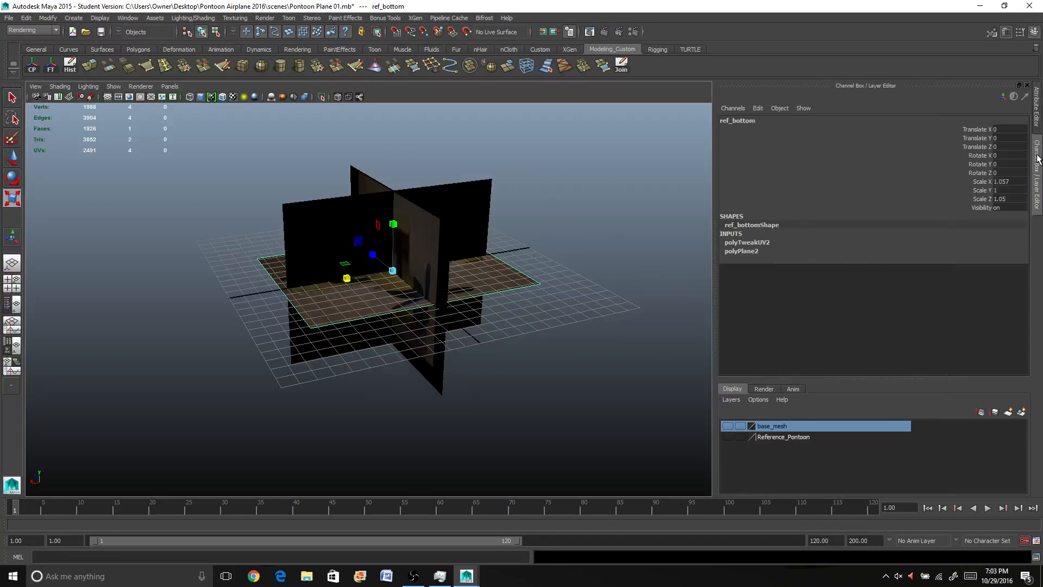
right_drag(447, 213, 469, 197)
scroll(425, 233, up, 3)
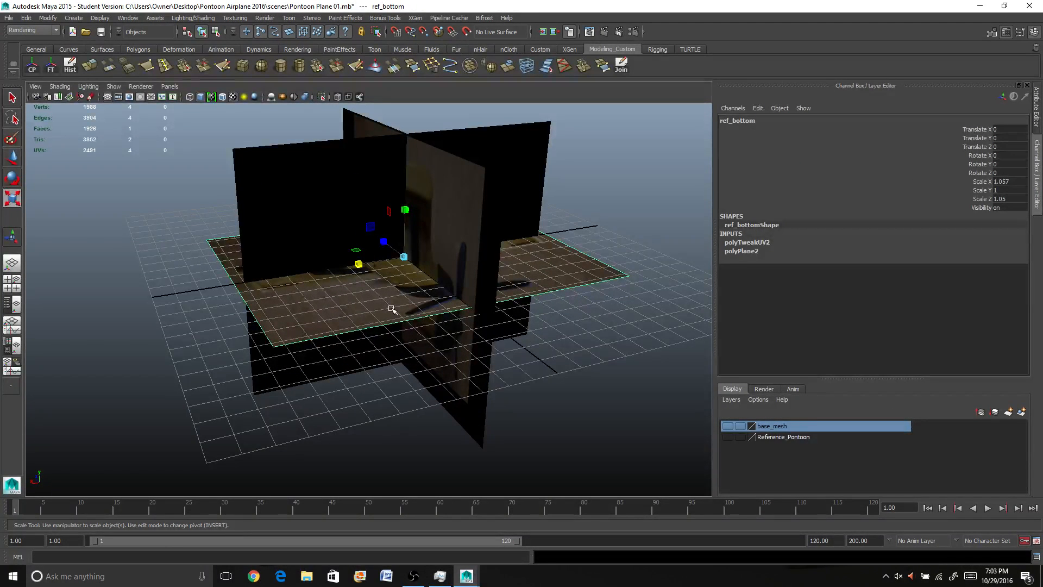
Step: Create a polygon cube at the origin among the reference planes
key(w)
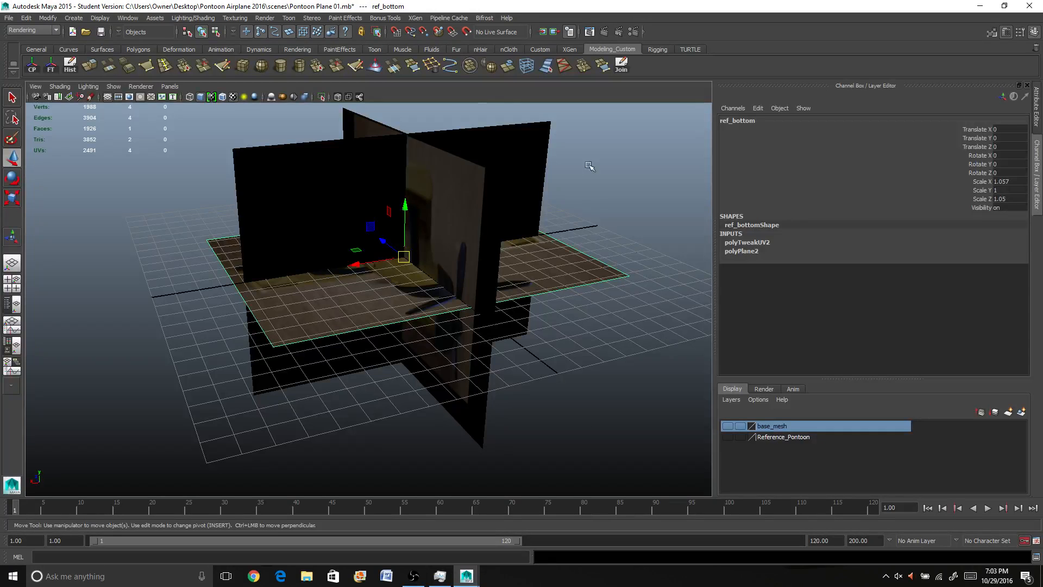
click(78, 20)
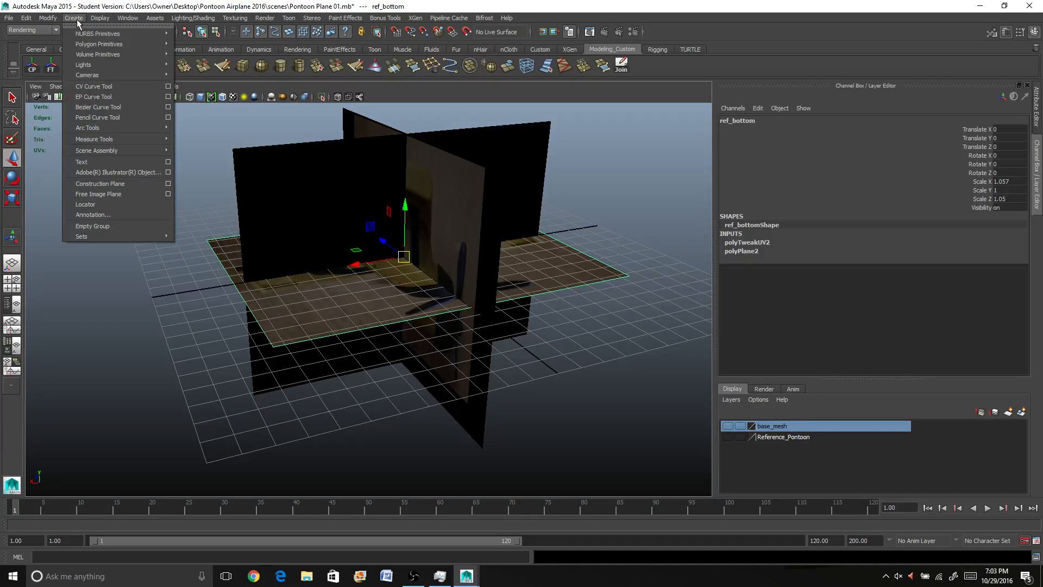
mouse_move(154, 54)
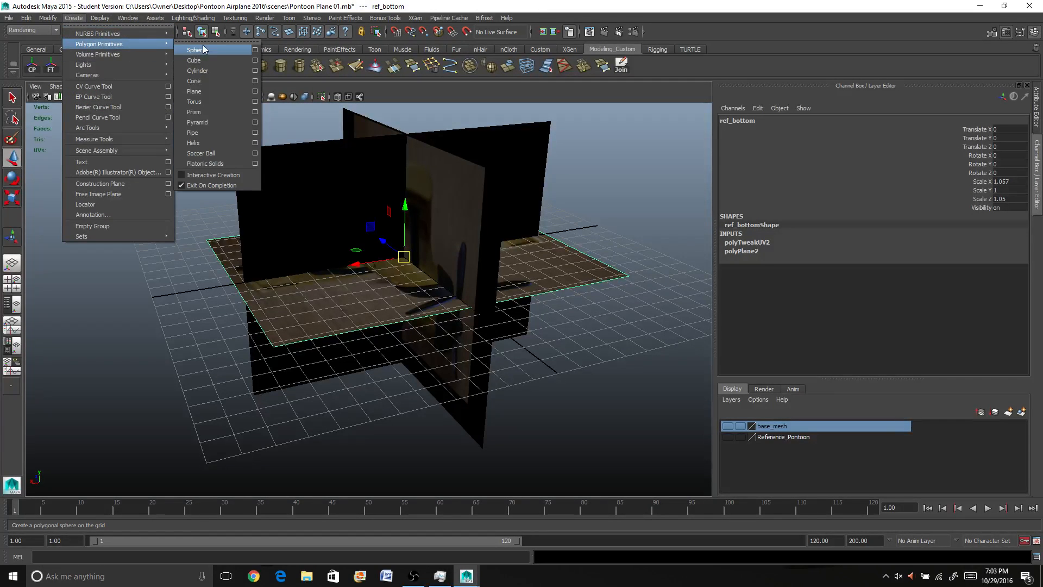
click(212, 62)
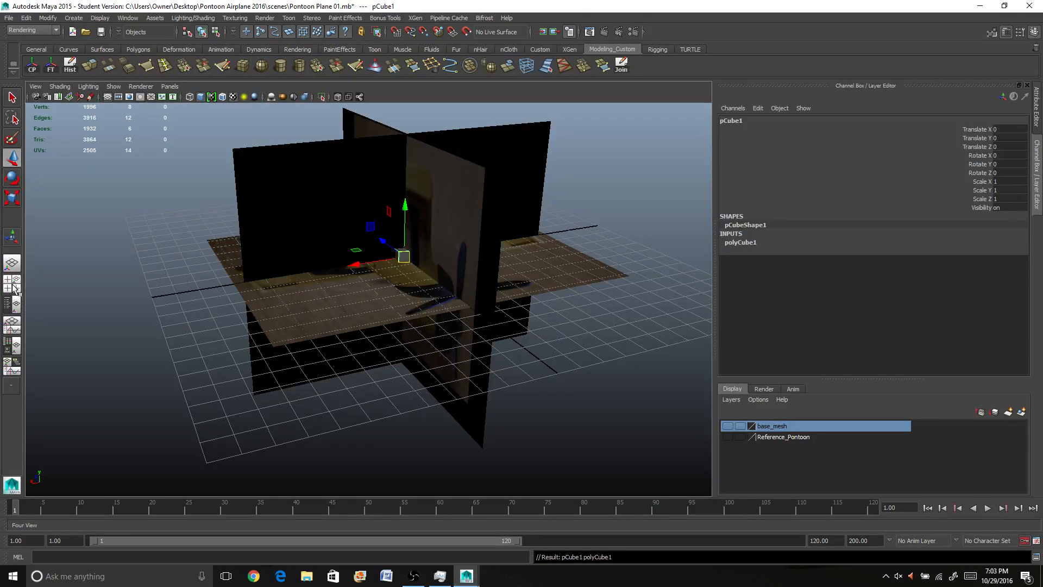
Step: Switch to the four-view layout and turn off X-Ray display in the top, front and side views
click(14, 286)
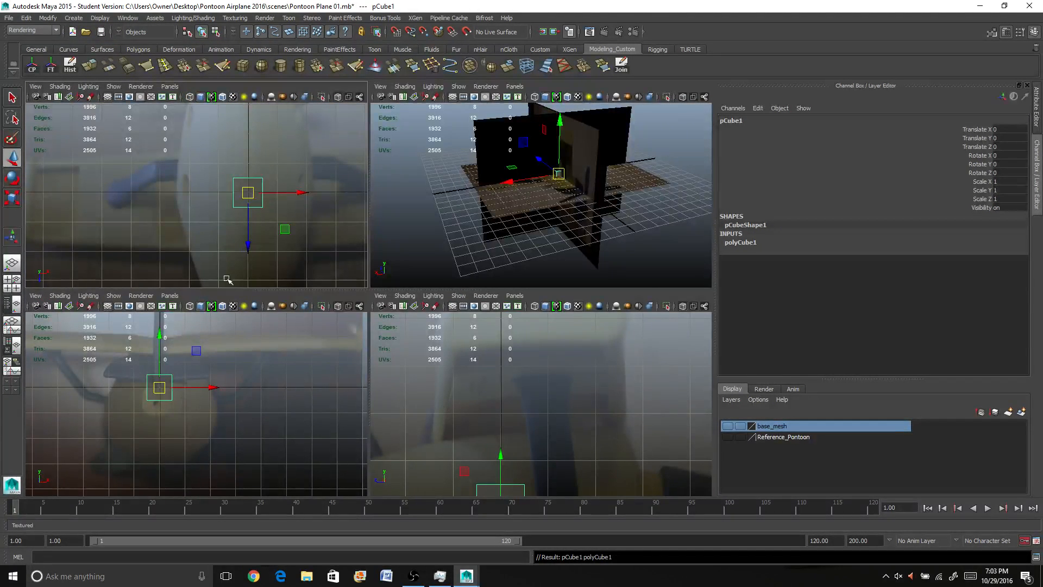
scroll(480, 223, down, 3)
scroll(245, 244, down, 3)
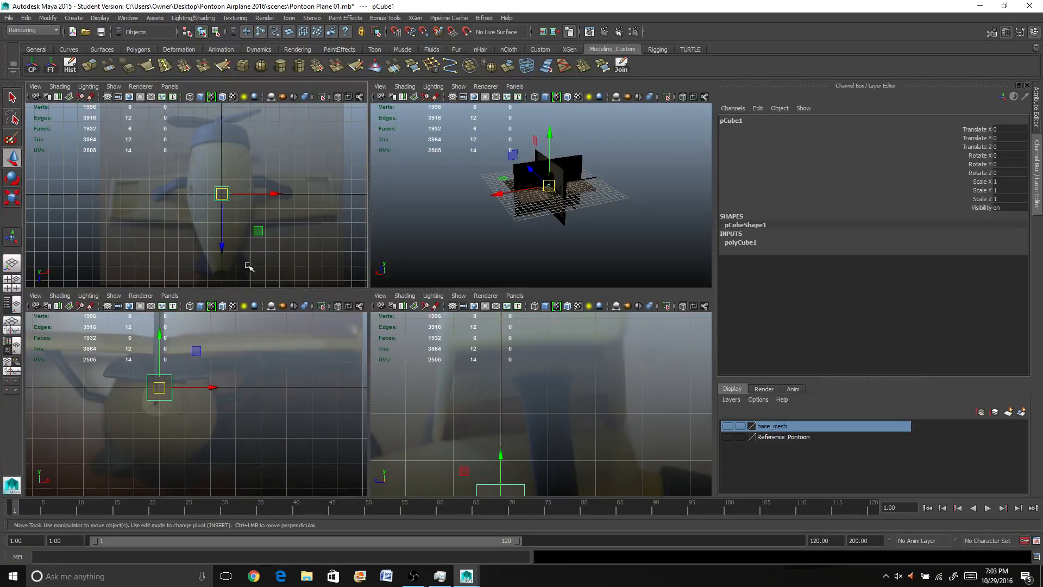
scroll(259, 386, down, 3)
scroll(543, 418, down, 4)
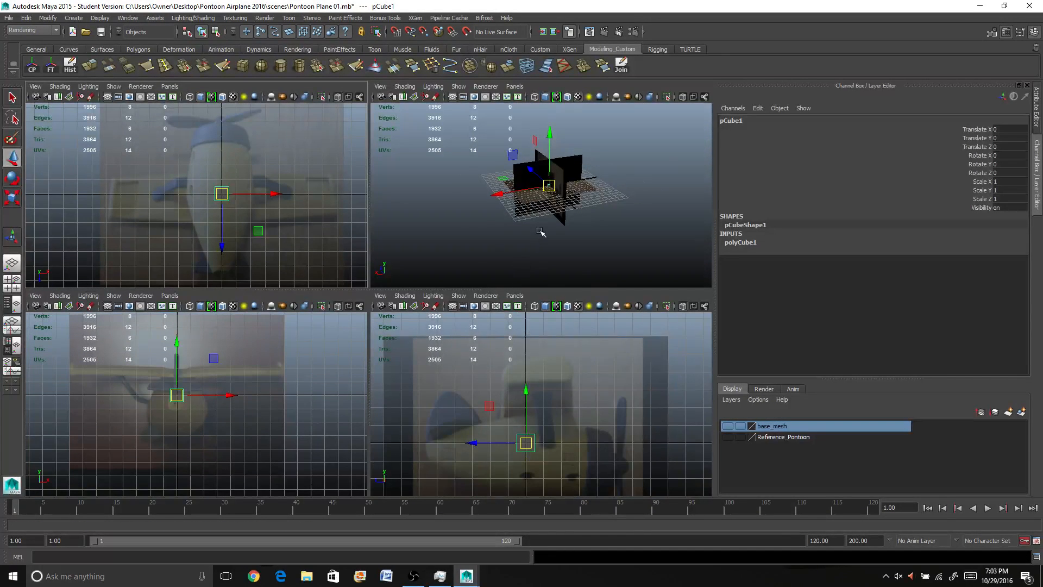
scroll(539, 231, up, 5)
alt+drag(614, 214, 614, 214)
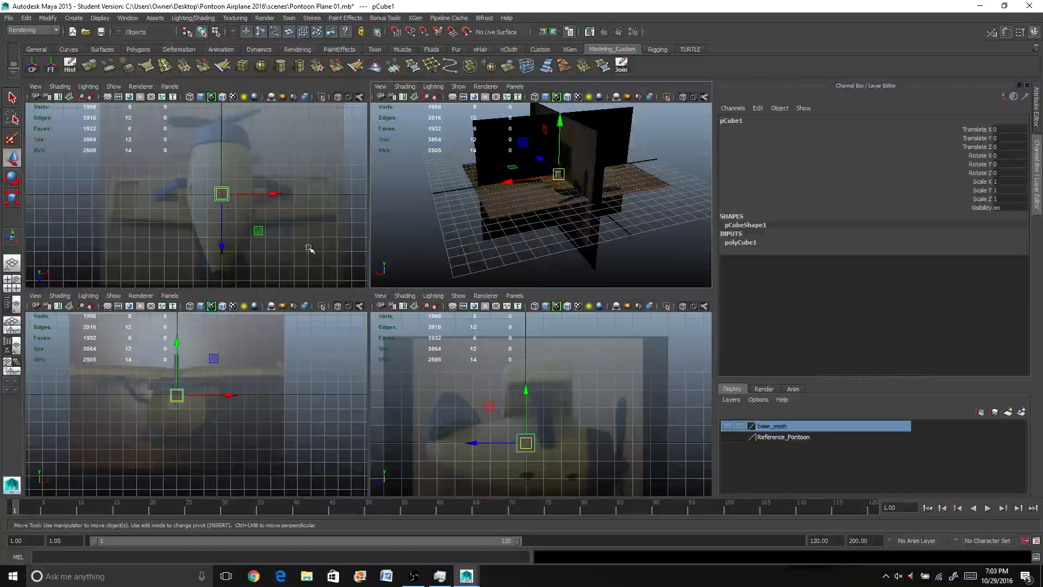
click(337, 306)
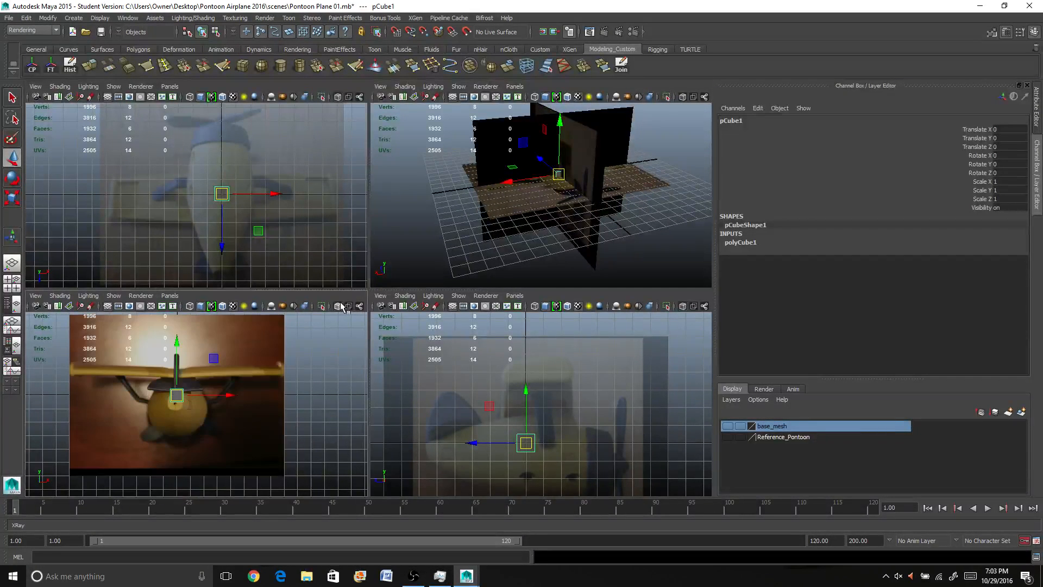
click(683, 306)
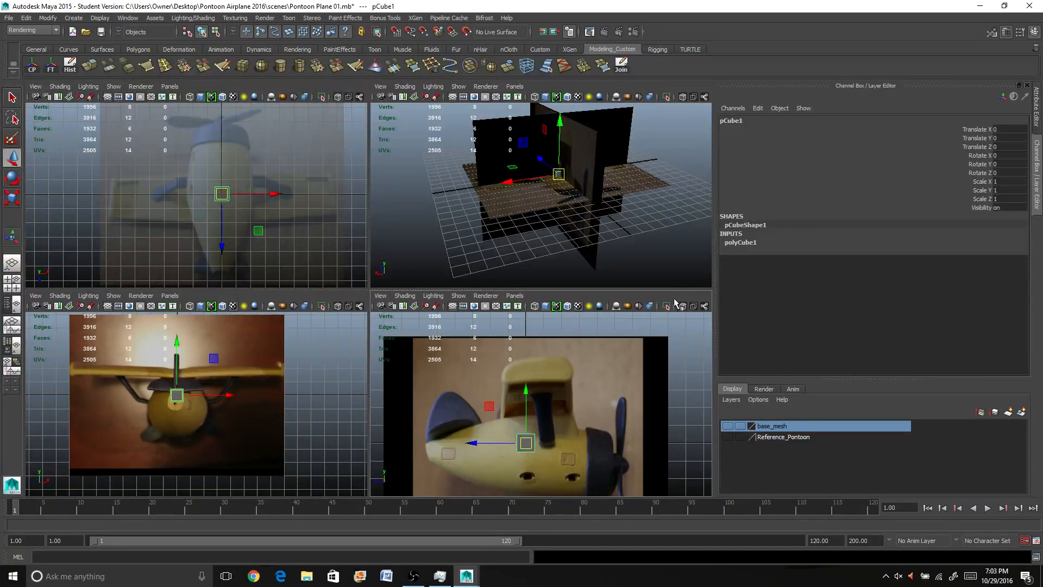
click(337, 96)
Step: Move the ref_bottom plane down below the grid to a Translate Y of about -14.9
alt+drag(540, 194, 512, 201)
right_click(552, 200)
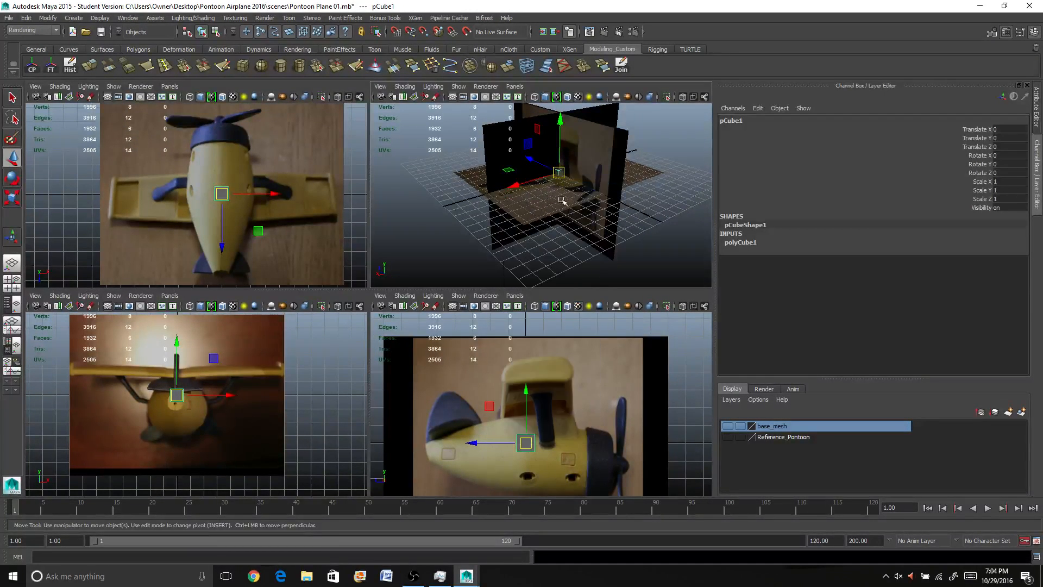
click(550, 208)
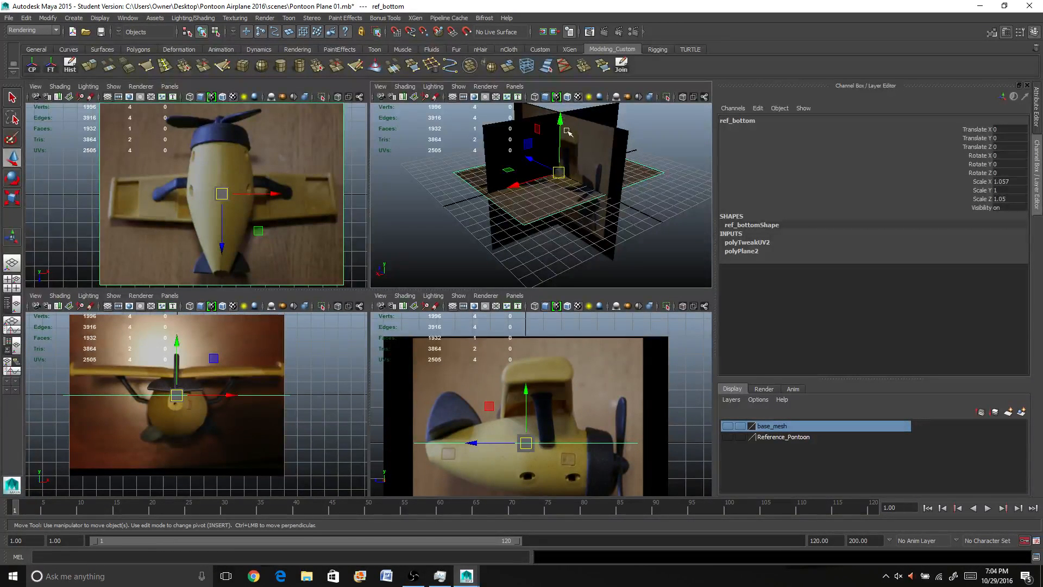
drag(567, 131, 518, 215)
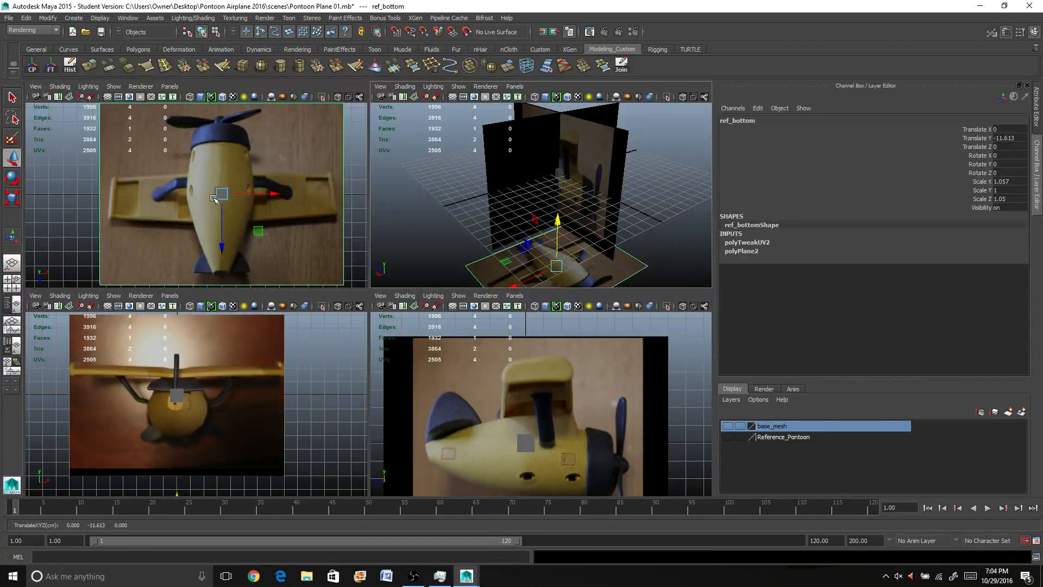
drag(558, 225, 551, 272)
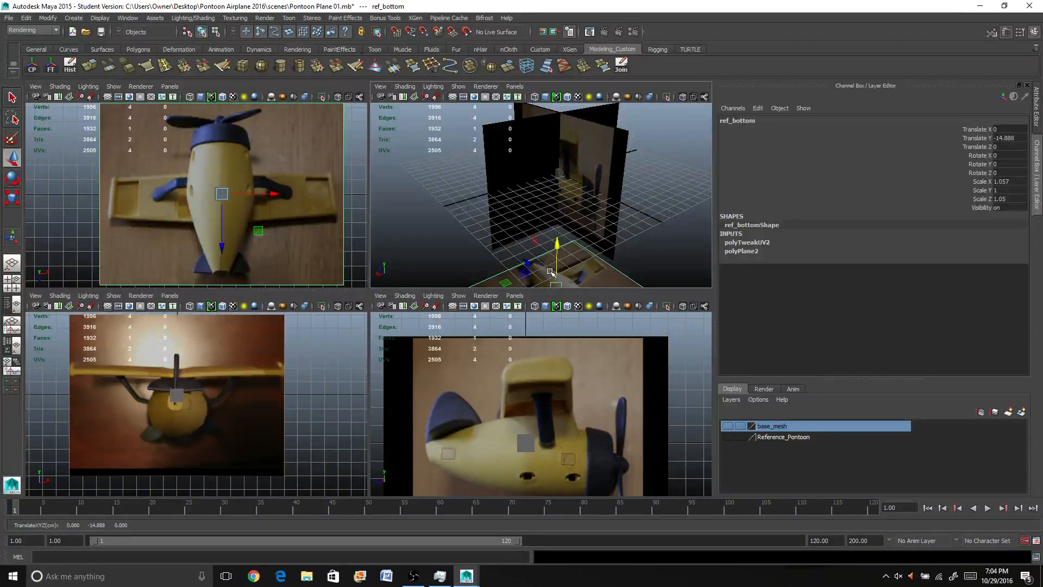
Step: Move the ref_side plane away from the center to a Translate X of about -23
click(595, 176)
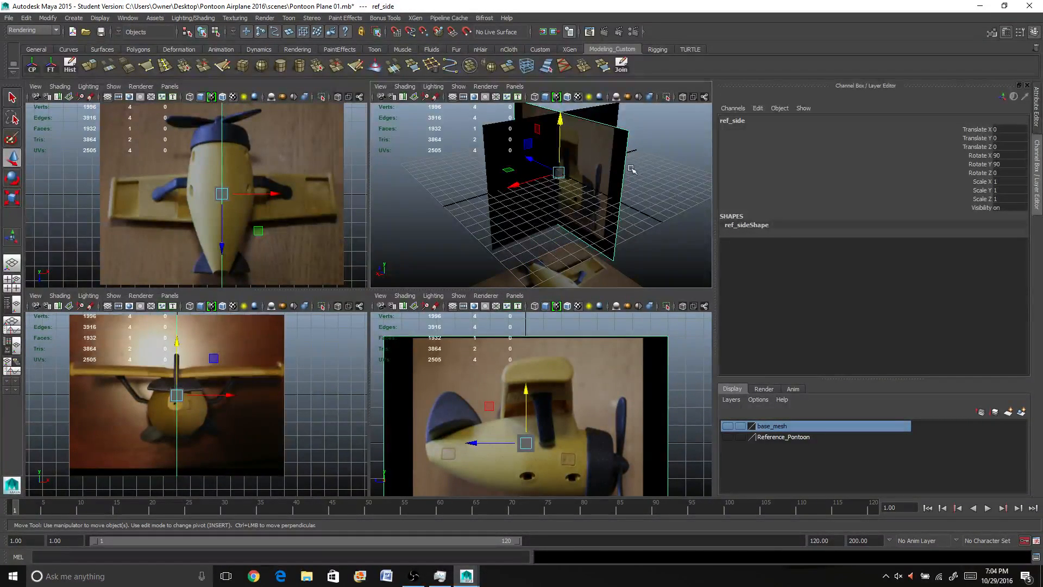
drag(513, 185, 666, 134)
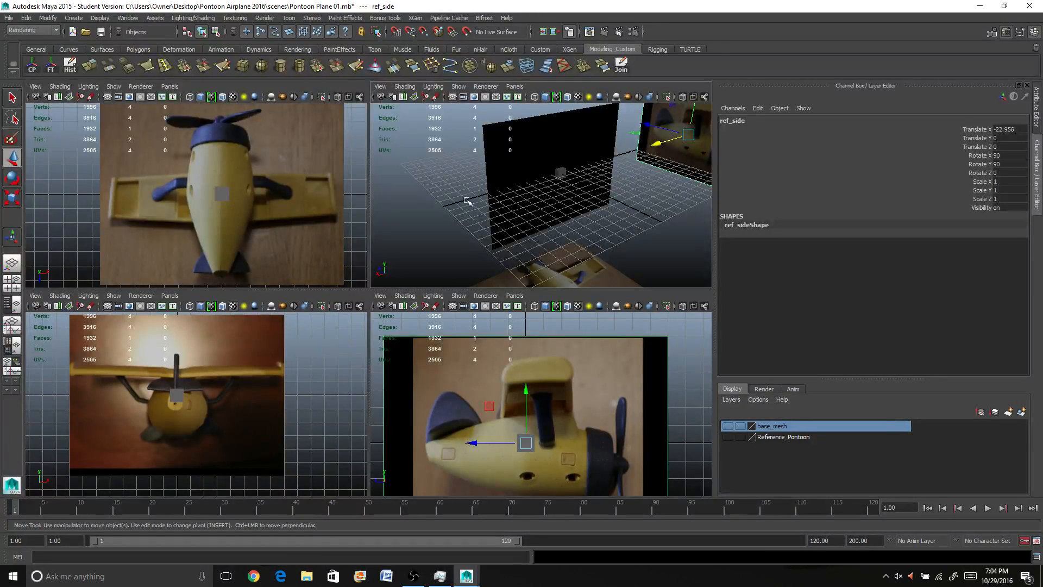
Step: Move the ref_front plane back from the center to a Translate Z of about -19.07
click(294, 210)
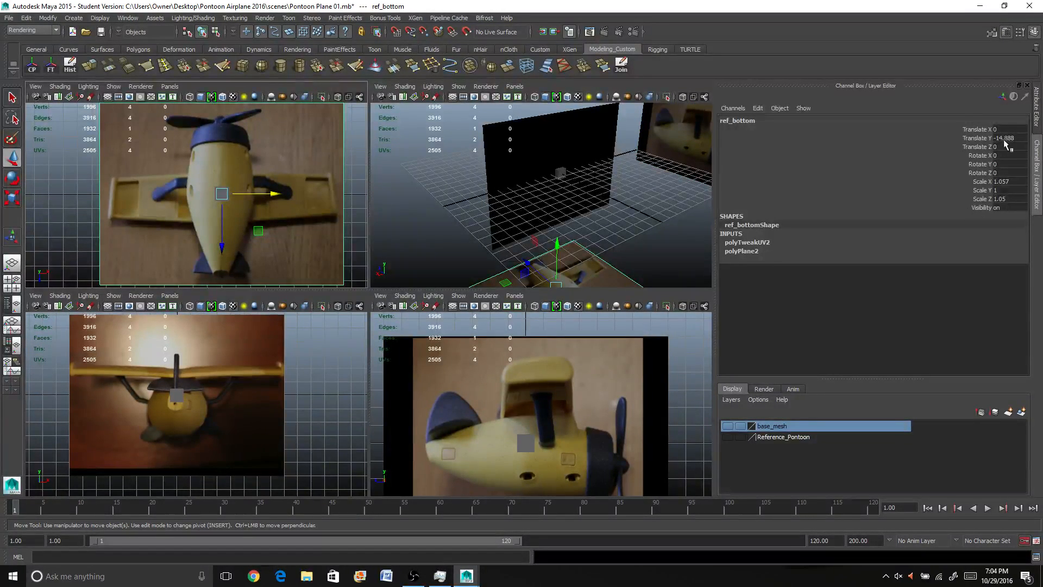
click(659, 149)
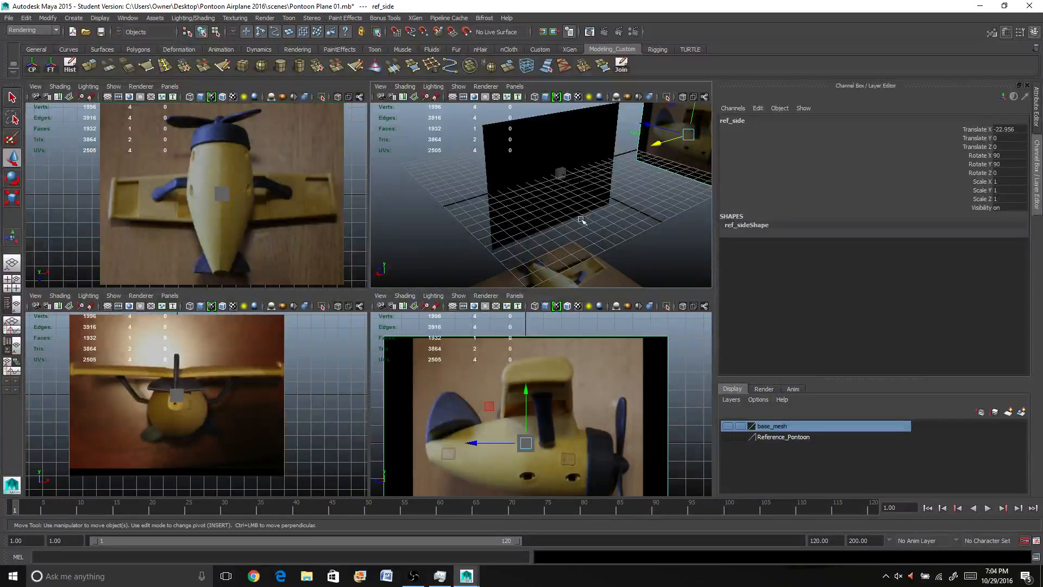
click(561, 140)
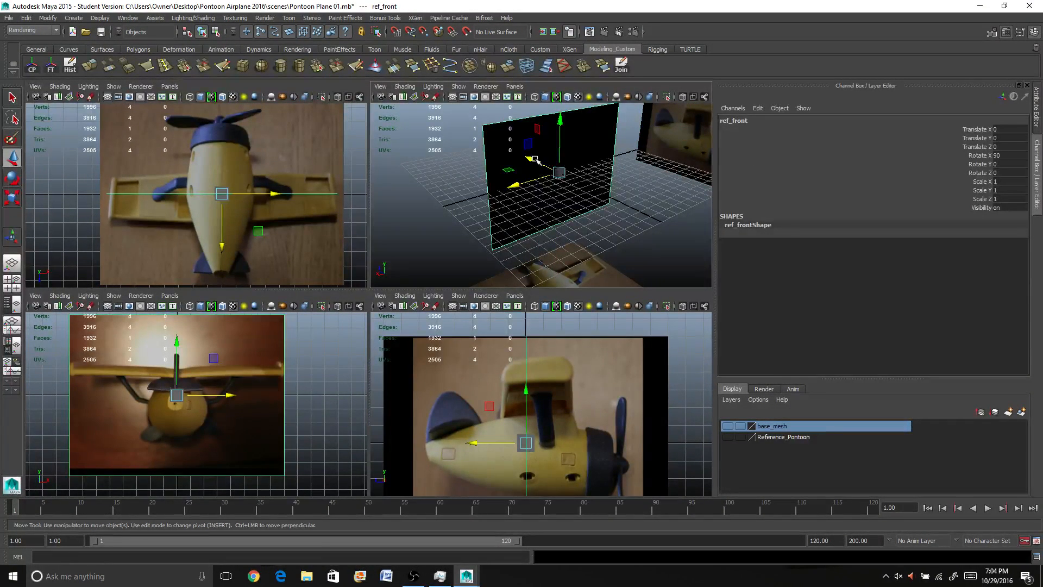
drag(535, 159, 706, 255)
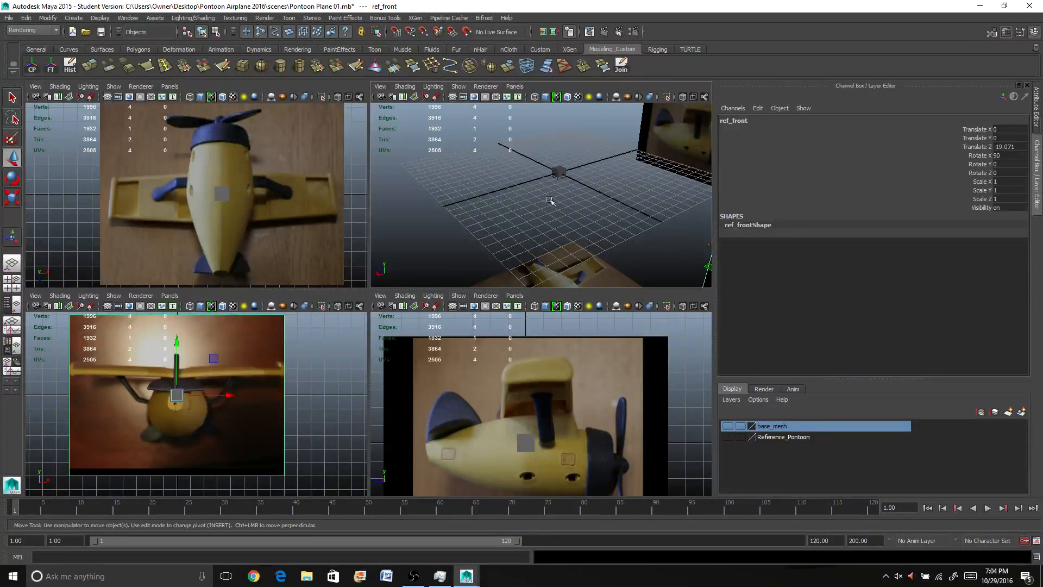
alt+drag(508, 164, 618, 170)
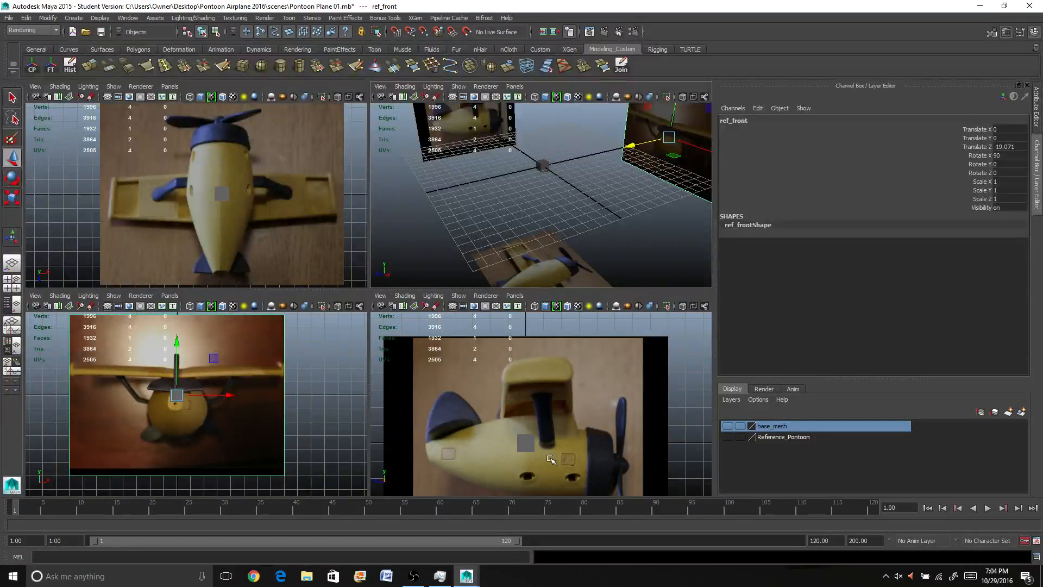
Step: Maximize the side view and frame the cube over the airplane's fuselage
click(536, 452)
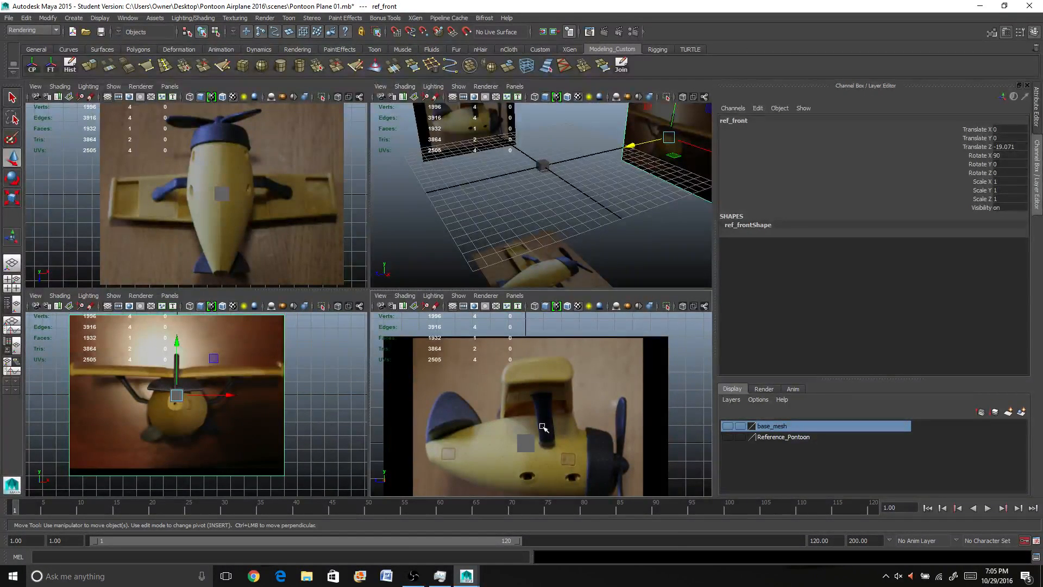
key(space)
scroll(436, 399, up, 2)
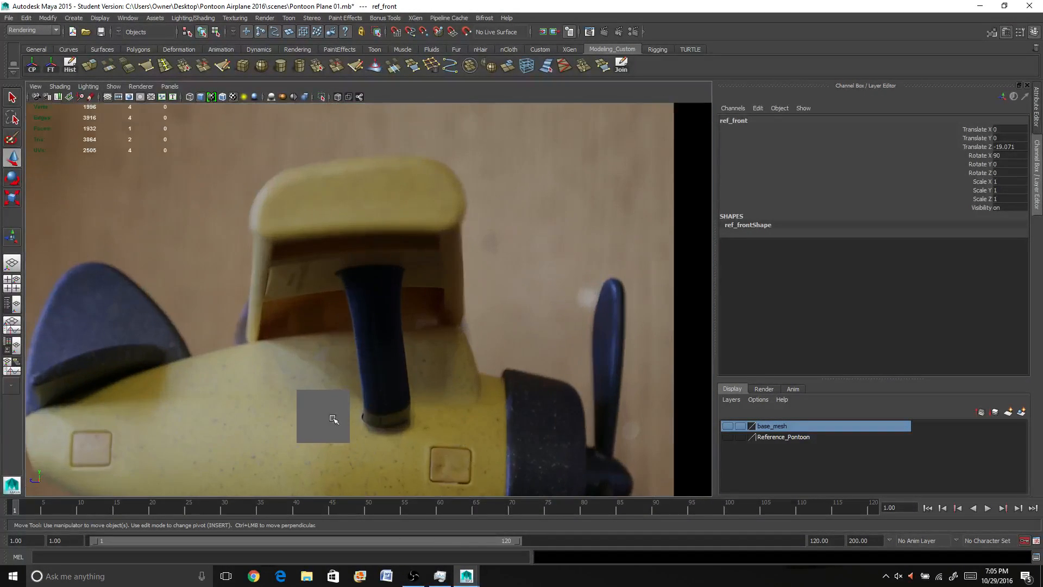
alt+middle_drag(318, 416, 339, 361)
right_drag(342, 351, 320, 335)
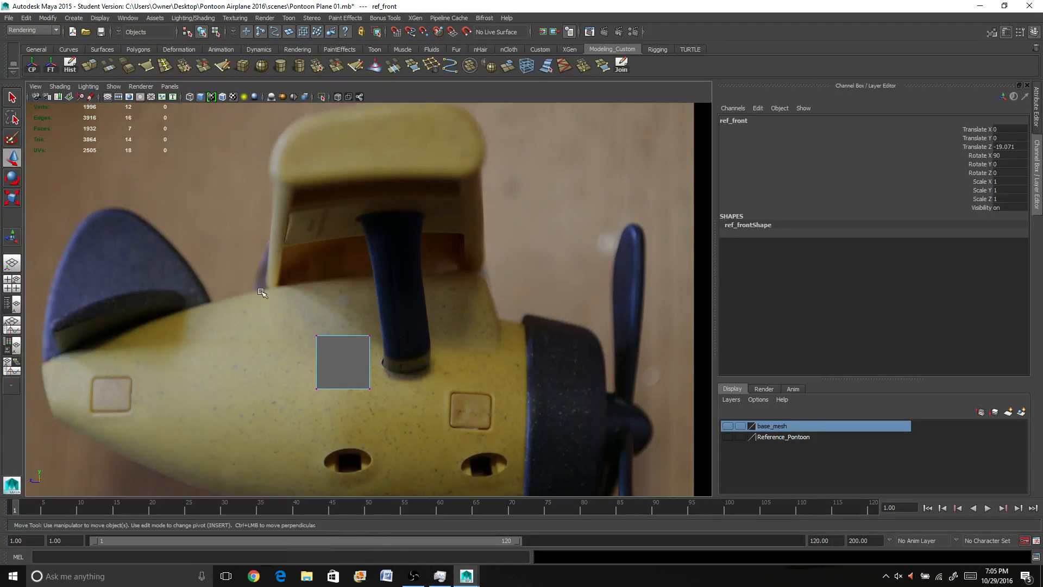
scroll(319, 336, down, 2)
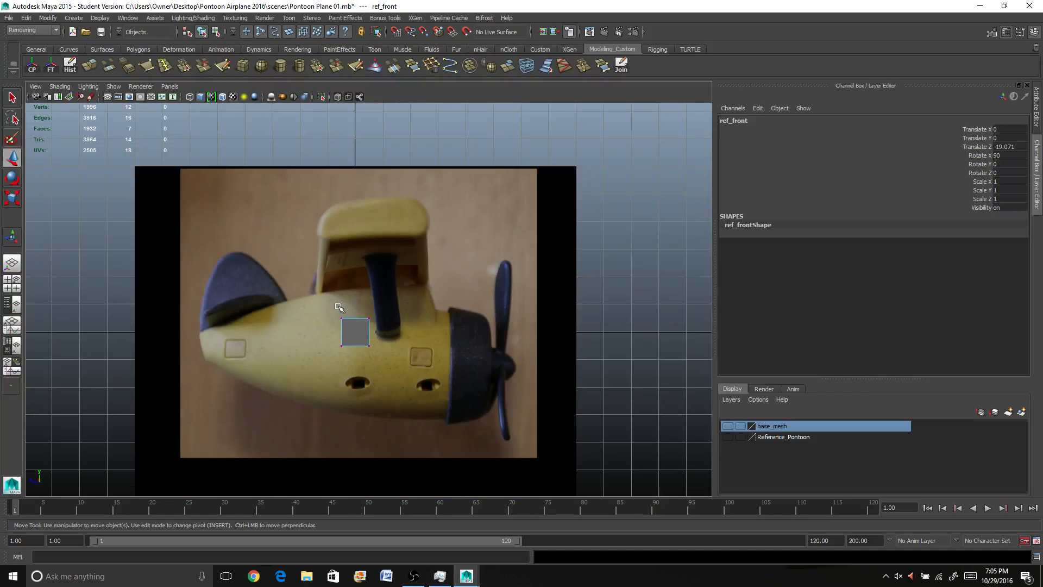
drag(315, 302, 374, 415)
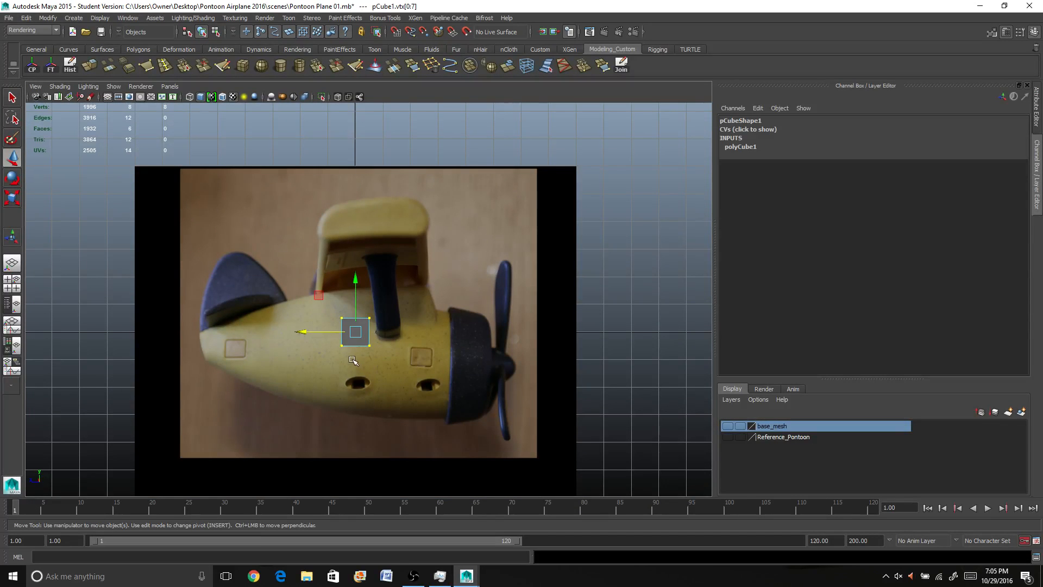
Step: Return the cube to object mode and rename it mesh_Fuselage
right_drag(348, 346, 360, 331)
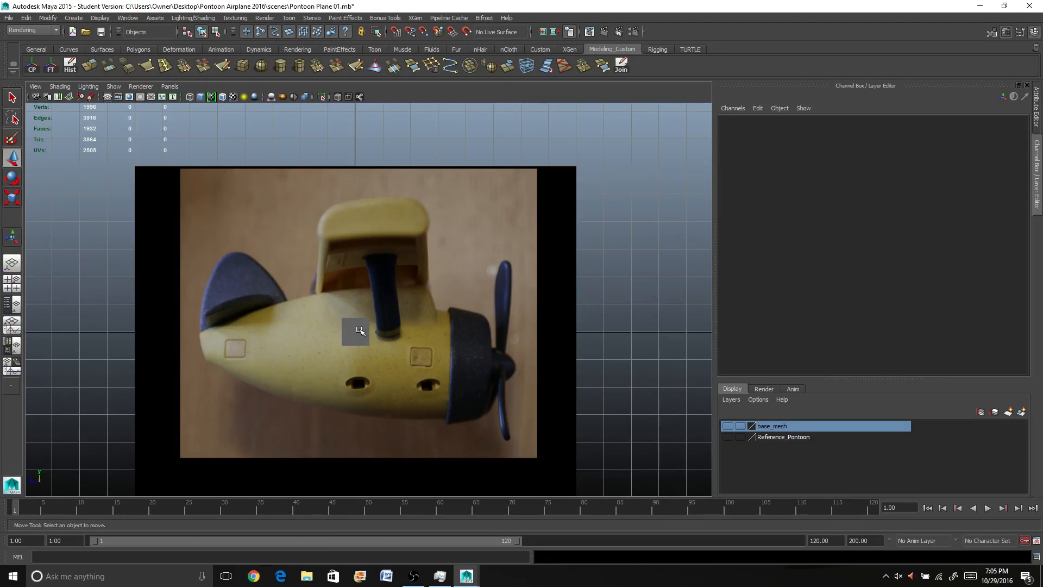
click(360, 331)
double_click(740, 120)
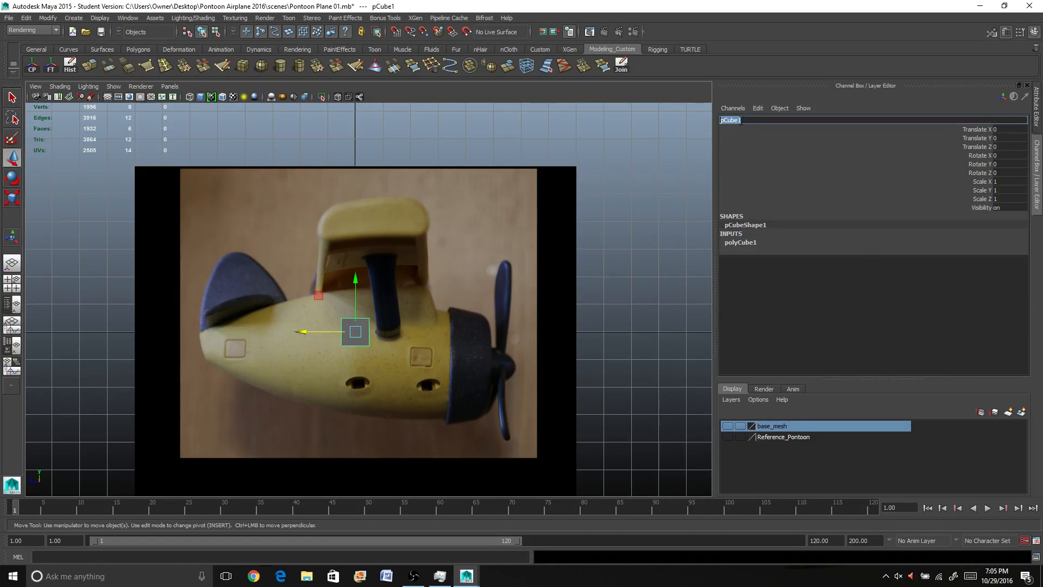
text(mesh_Fuselage)
key(Return)
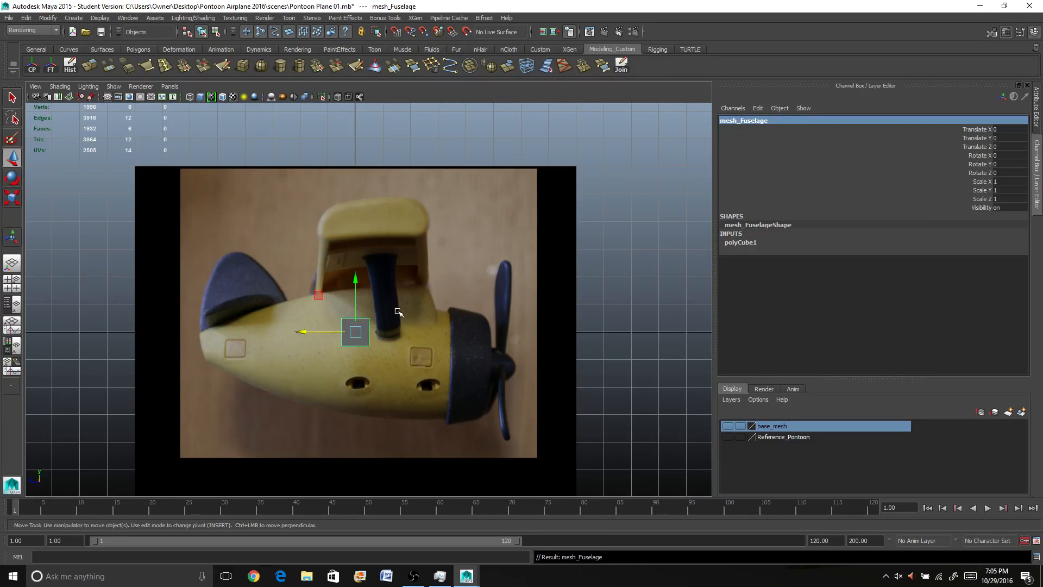
Step: Stretch mesh_Fuselage lengthwise by moving its end vertices to the tail tip and to the front of the blue nose cowling
scroll(394, 327, up, 2)
right_drag(360, 358, 315, 340)
drag(314, 306, 358, 391)
key(ctrl+z)
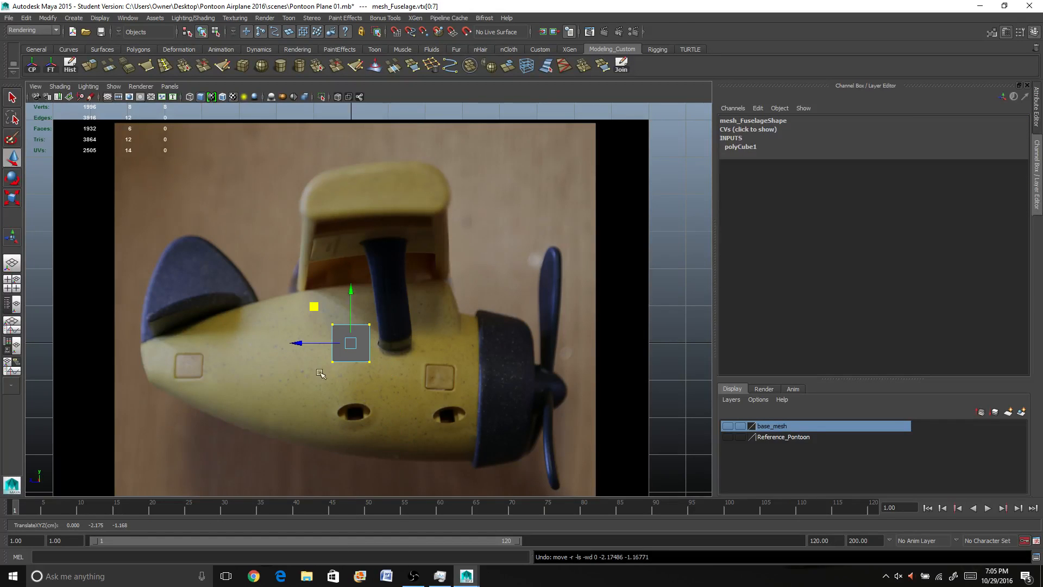
drag(260, 232, 347, 416)
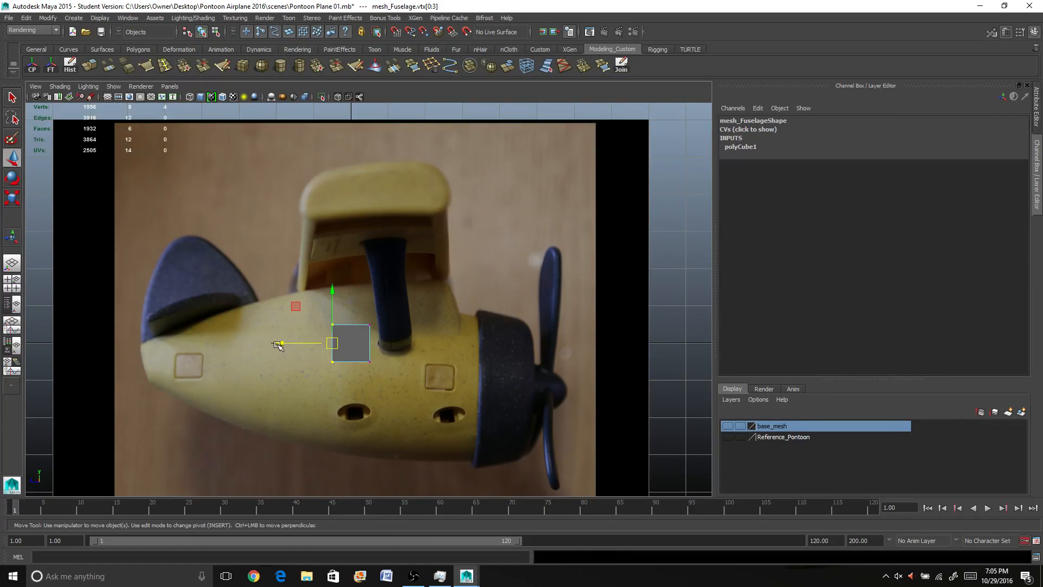
drag(280, 342, 84, 317)
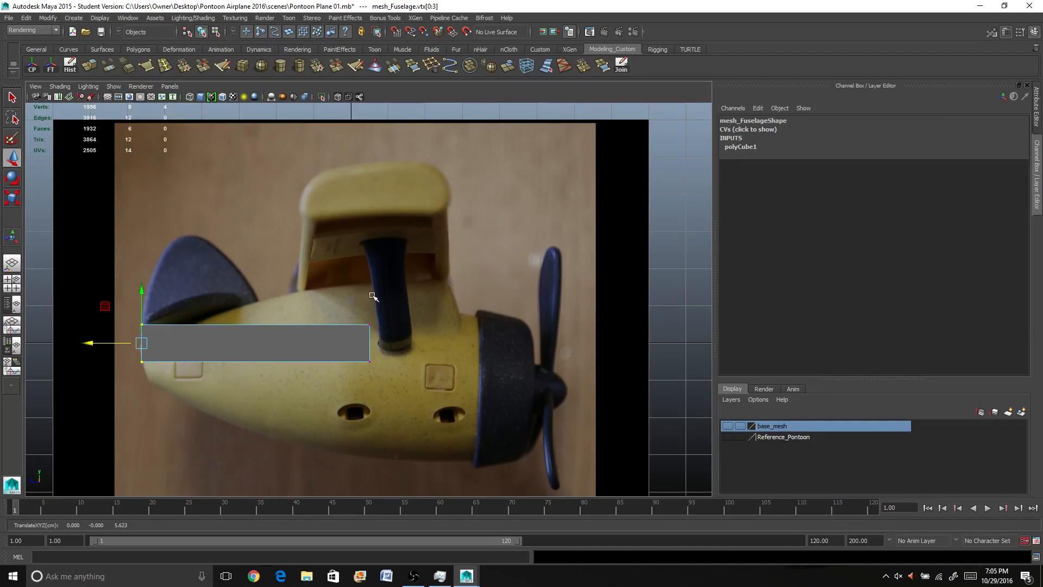
drag(353, 301, 416, 416)
drag(320, 342, 478, 342)
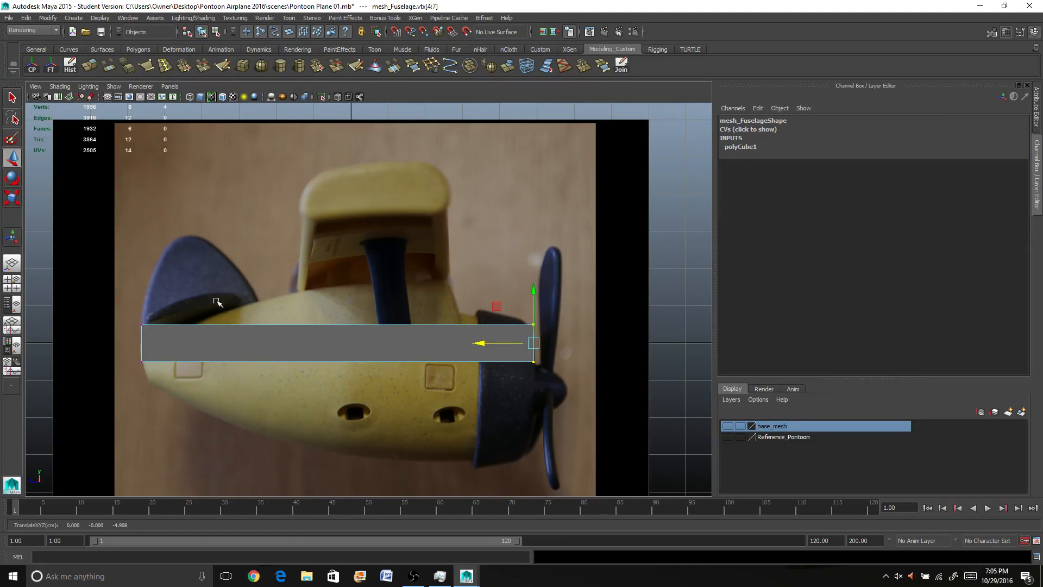
Step: Move the box's lower vertices to the belly and its upper vertices to the fuselage top, with X-Ray on in the side view
drag(140, 350, 587, 424)
drag(341, 307, 340, 404)
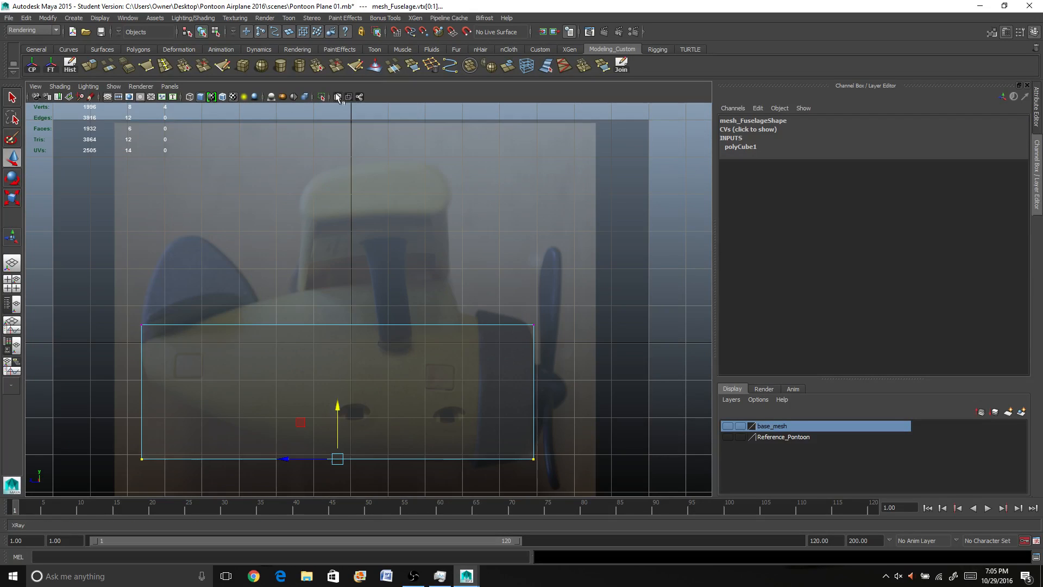
click(337, 97)
drag(127, 294, 589, 401)
drag(338, 271, 338, 225)
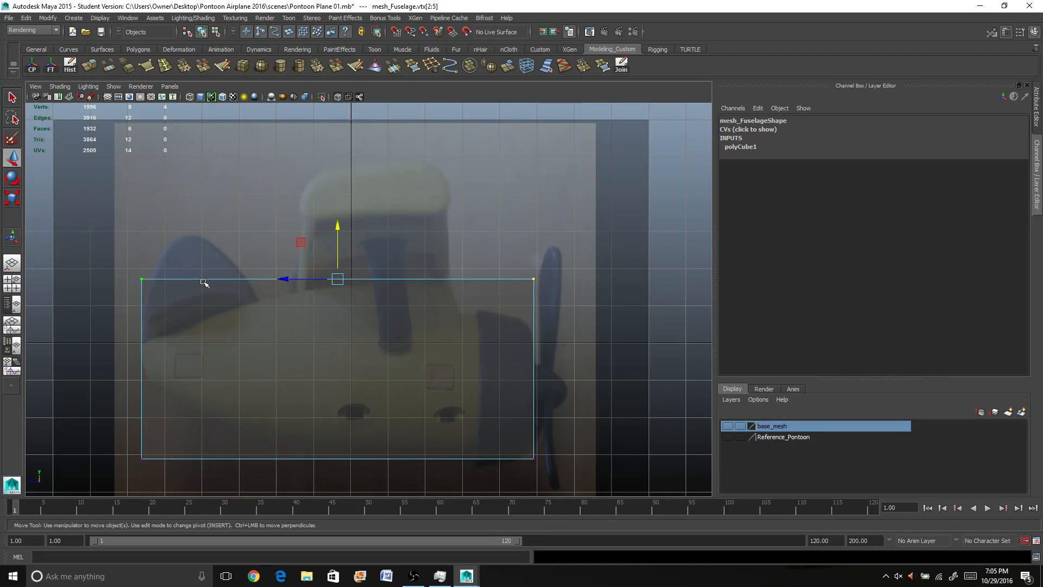
right_drag(204, 282, 244, 278)
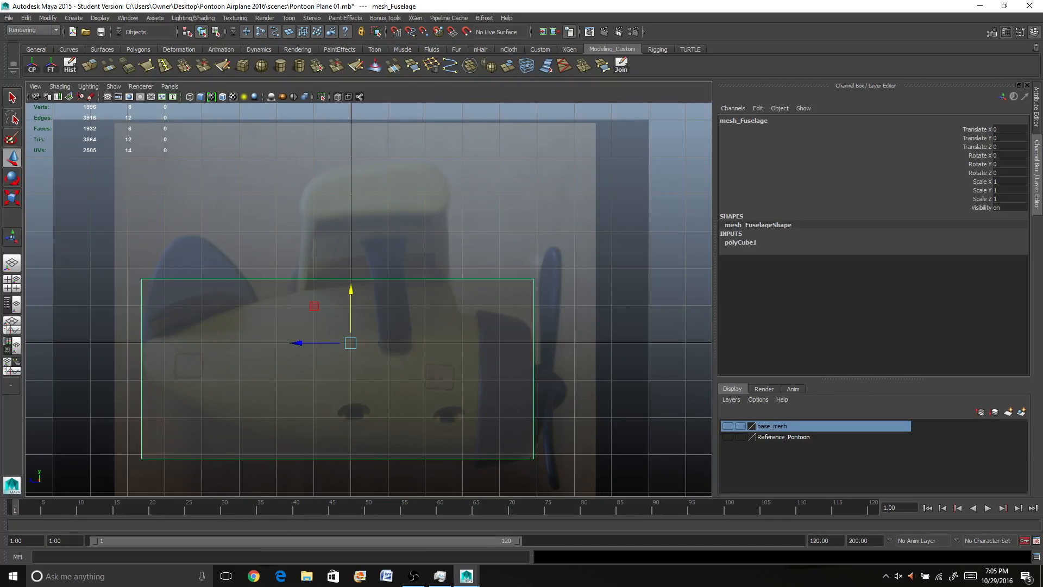
Step: Scale all mesh_Fuselage vertices along X to the body's width in the front view, and turn on X-Ray in the front and top views
click(12, 282)
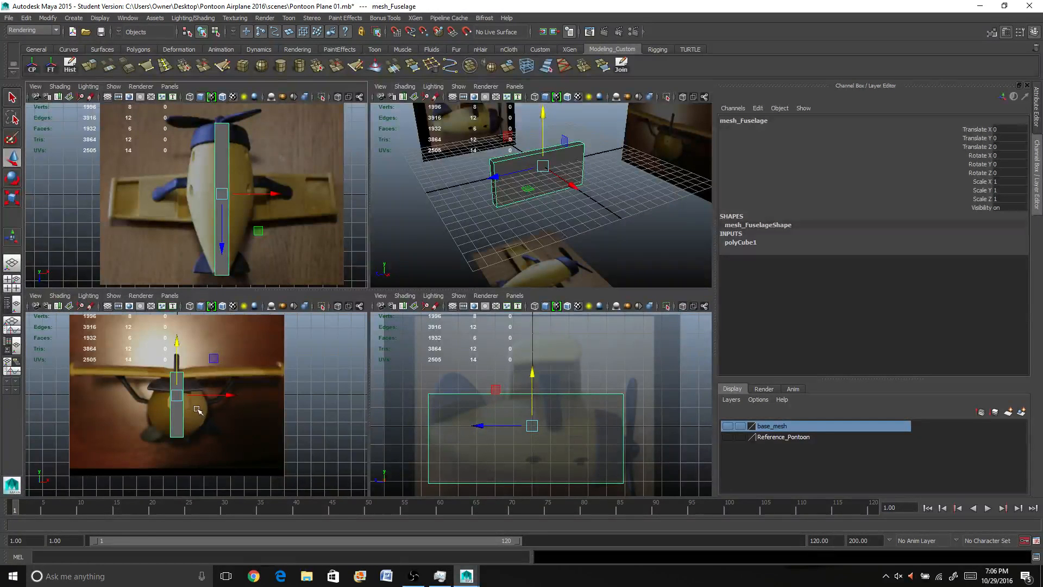
right_drag(183, 415, 141, 377)
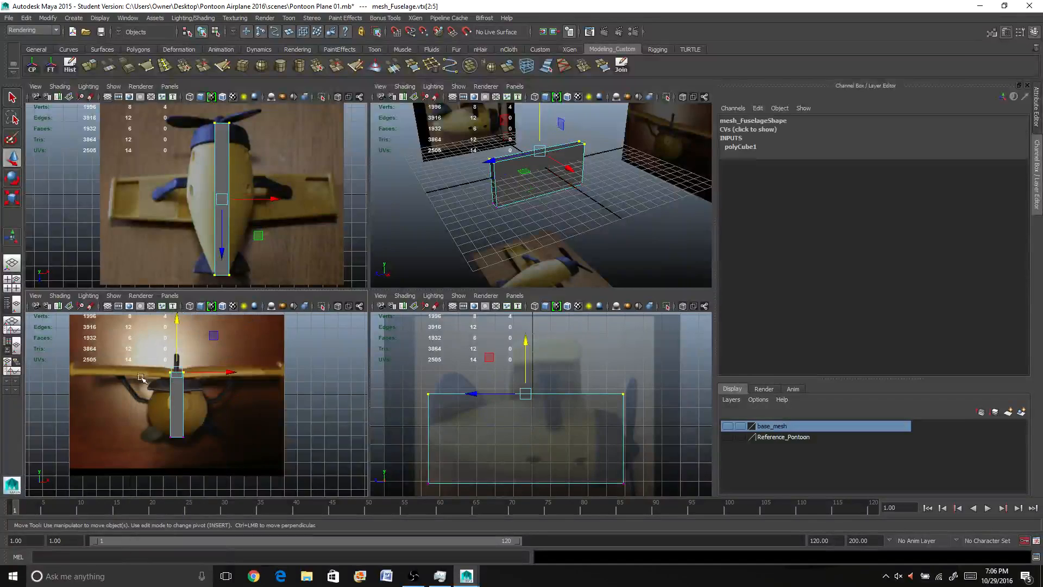
drag(136, 359, 220, 456)
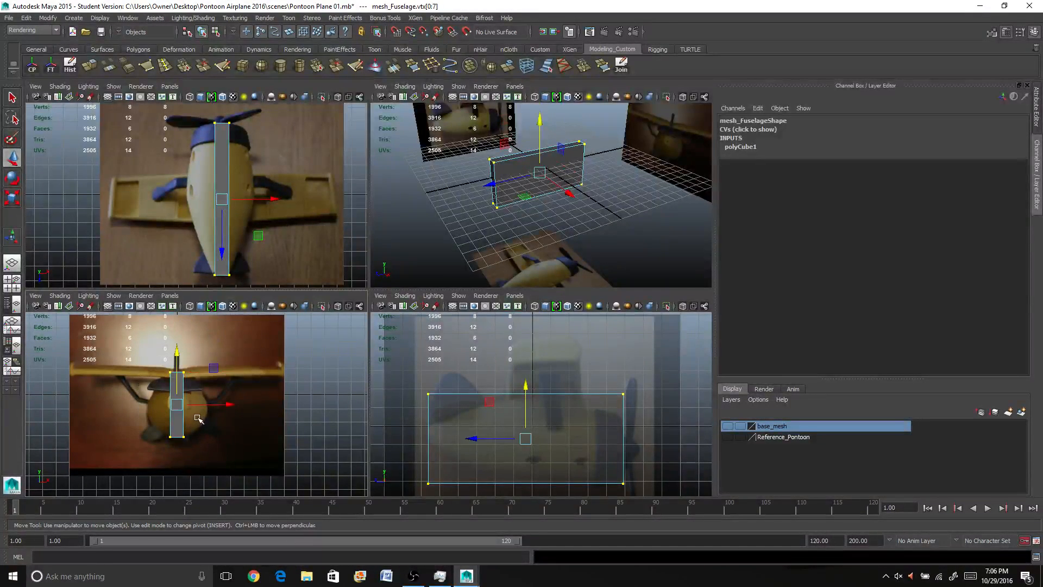
key(r)
drag(215, 407, 115, 406)
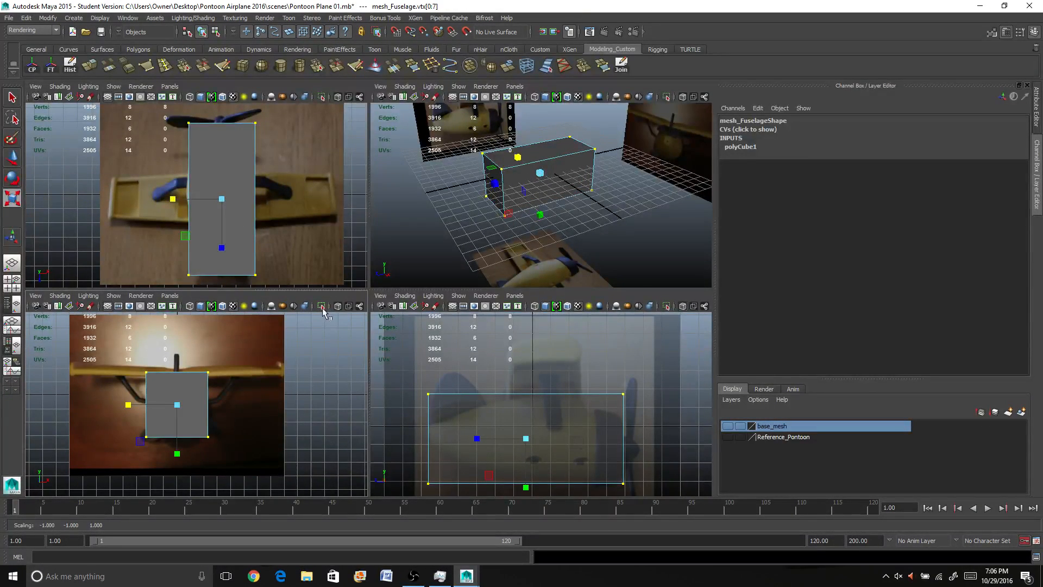
click(337, 305)
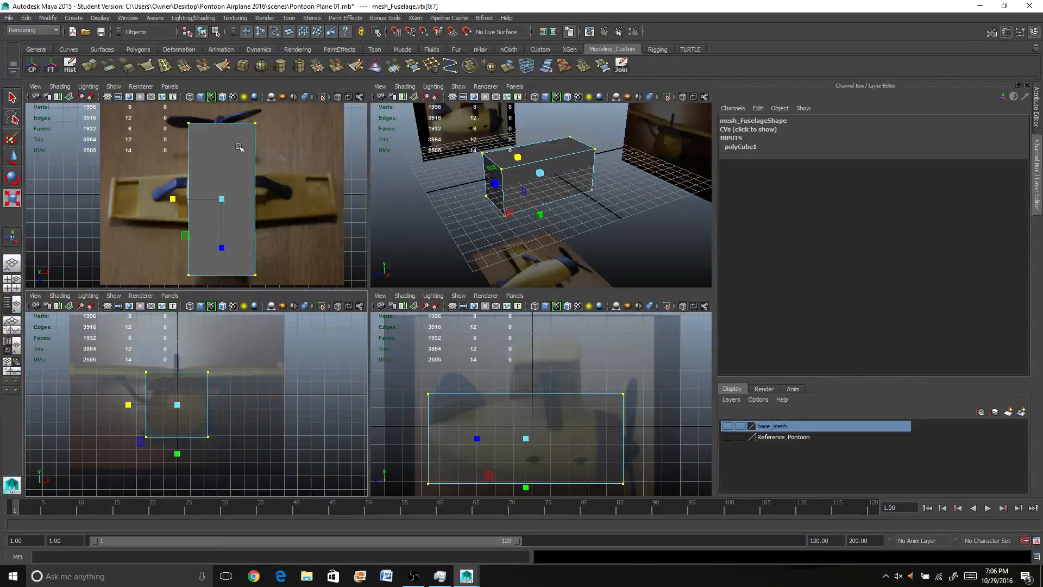
click(337, 96)
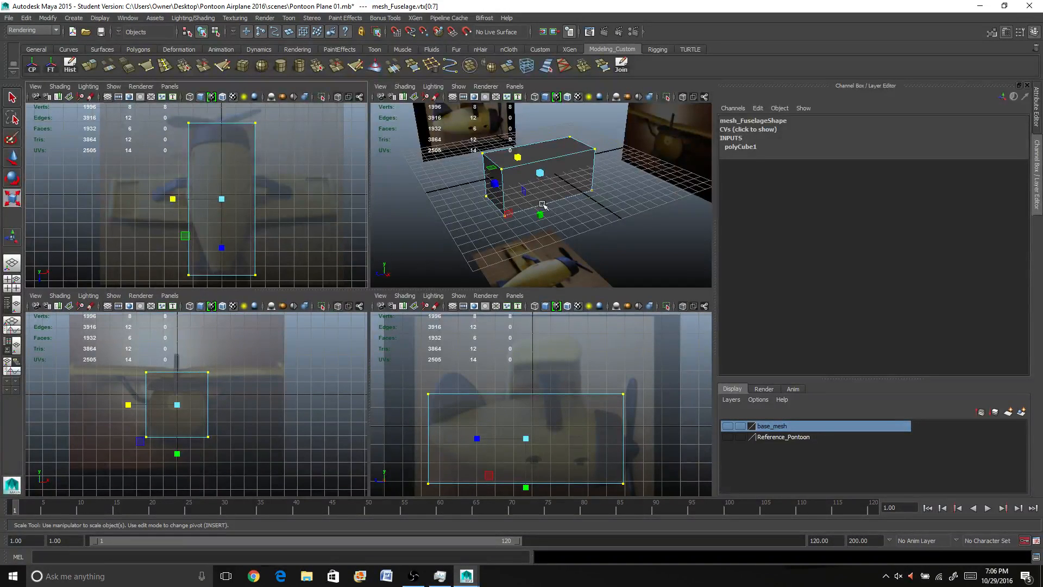
Step: Insert five vertical edge loops in the side view: mid-fuselage, near the tail, two around the cabin's front edge, and one through the nose cowling
key(space)
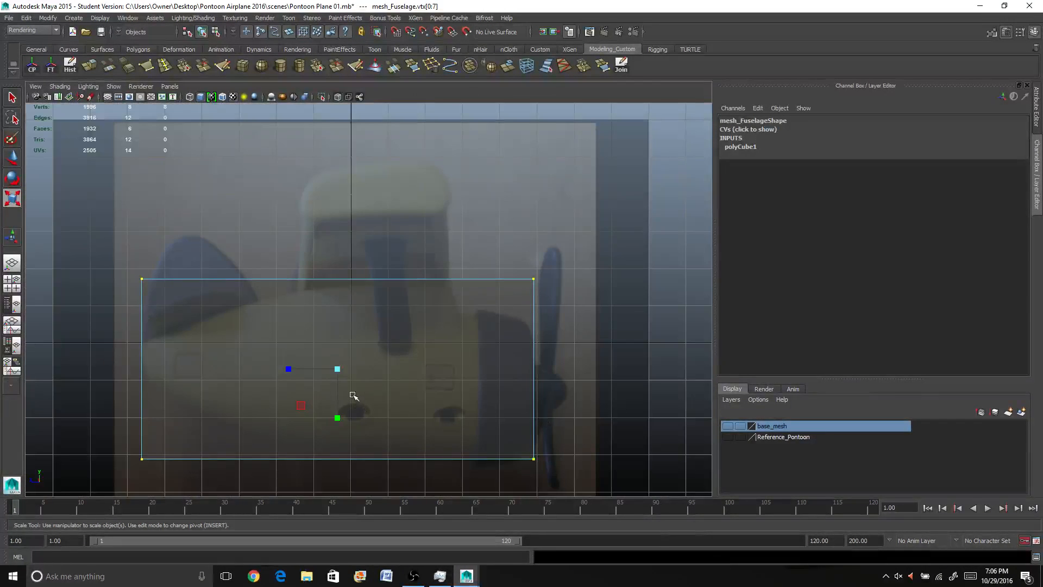
right_drag(427, 289, 429, 271)
click(442, 298)
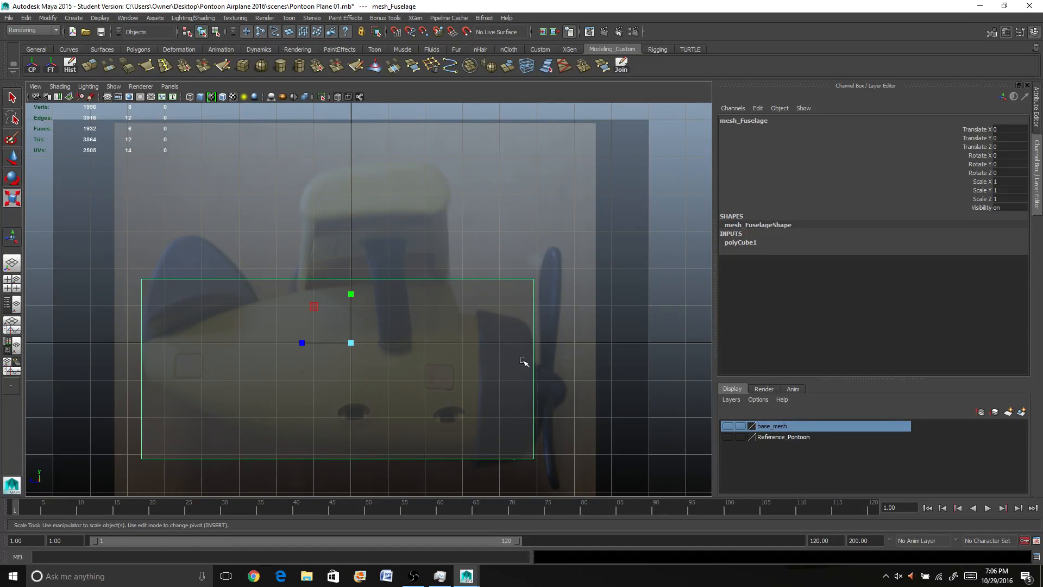
click(166, 66)
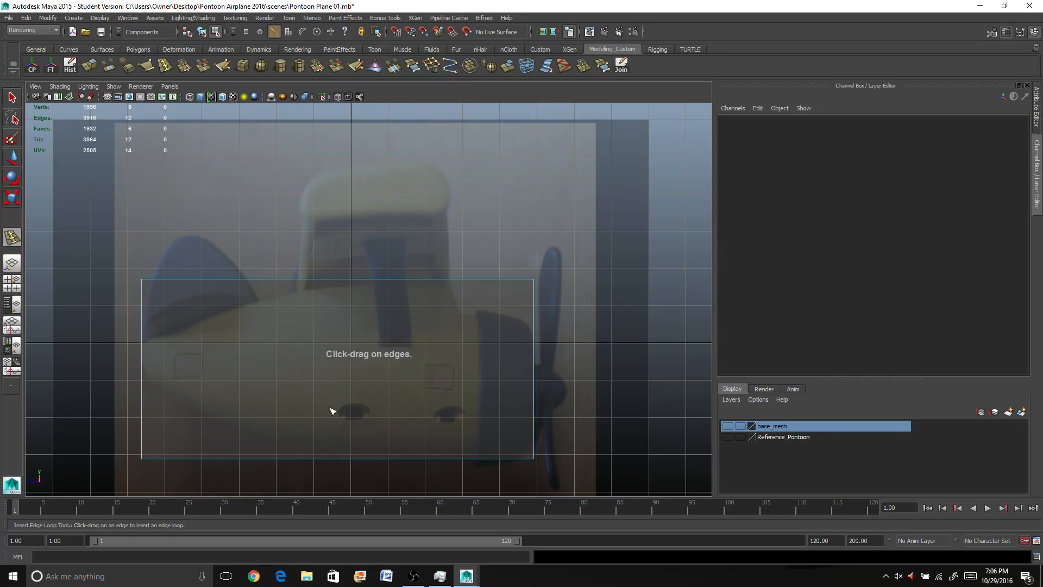
click(331, 459)
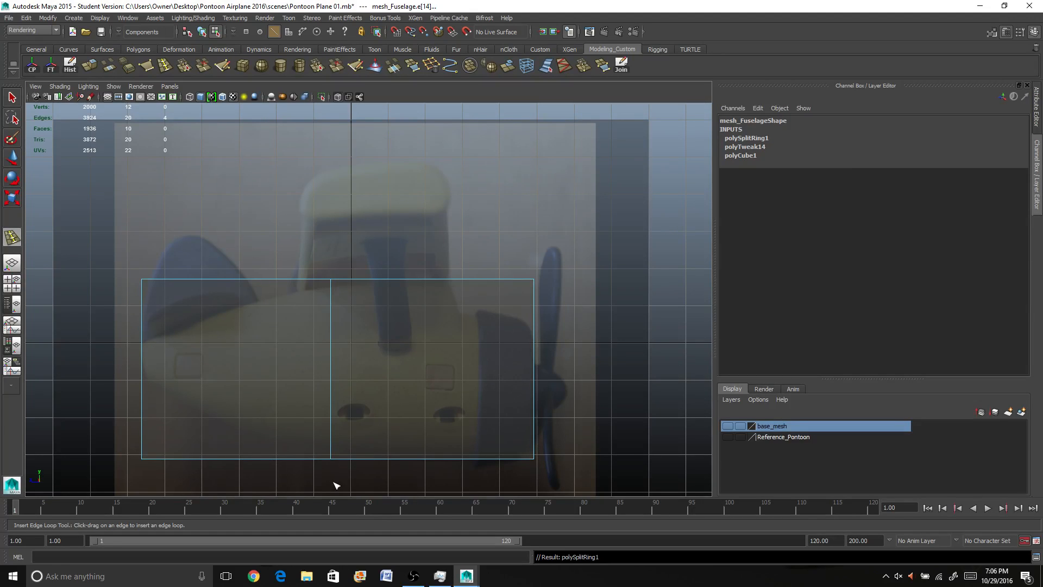
drag(442, 459, 447, 459)
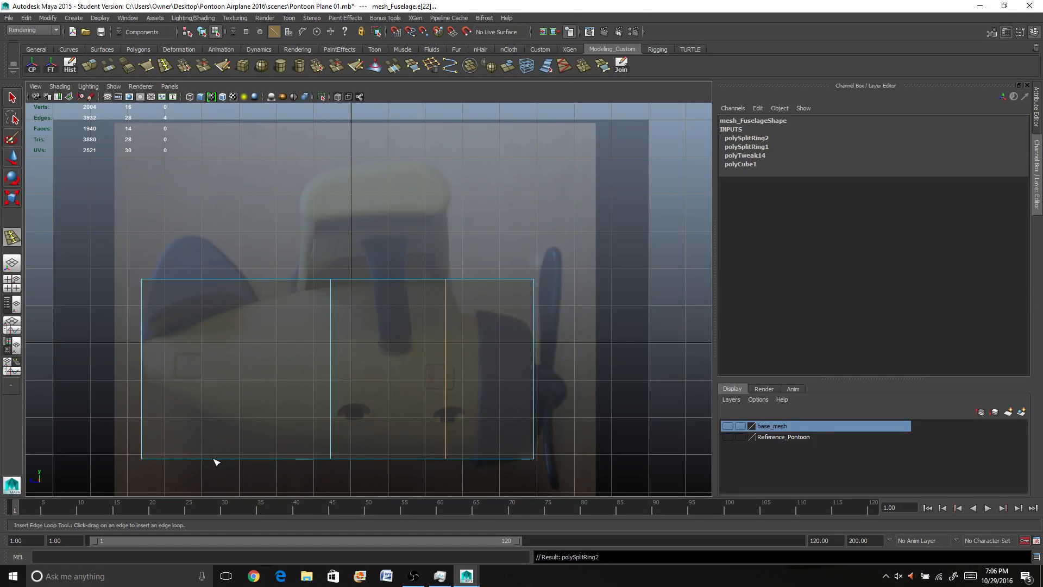
drag(215, 459, 222, 461)
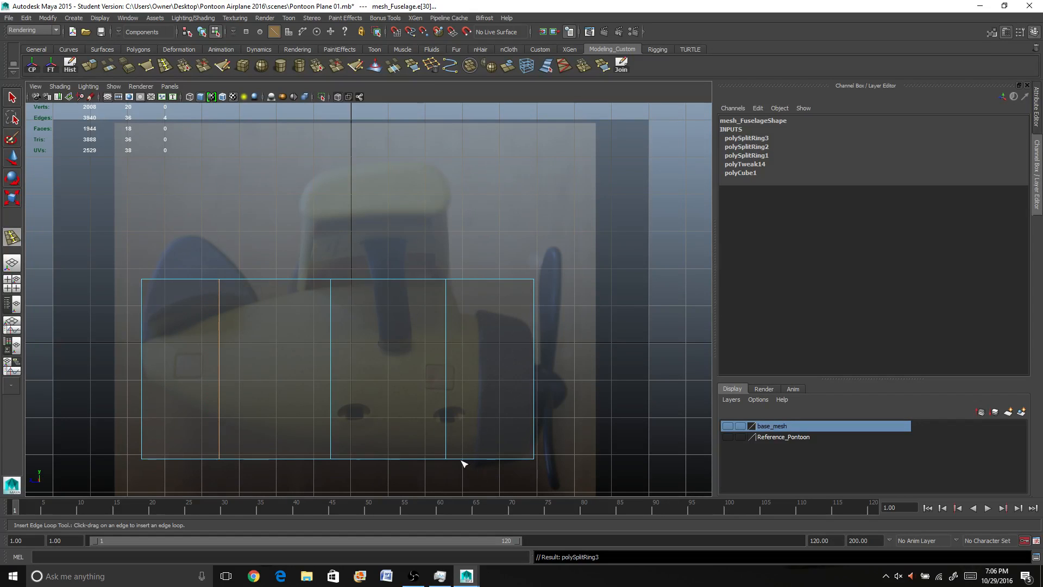
drag(463, 463, 463, 463)
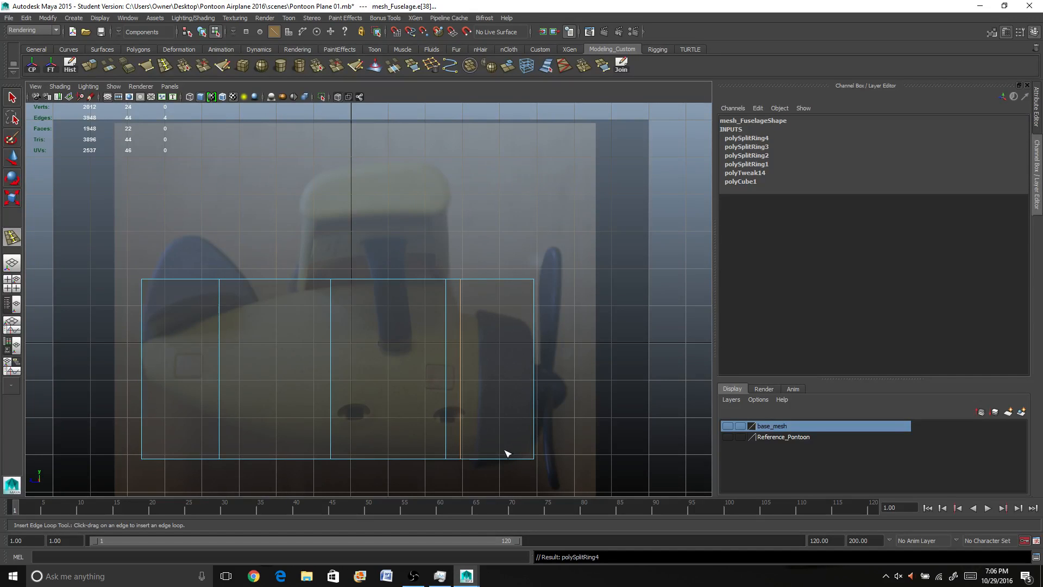
drag(500, 460, 499, 459)
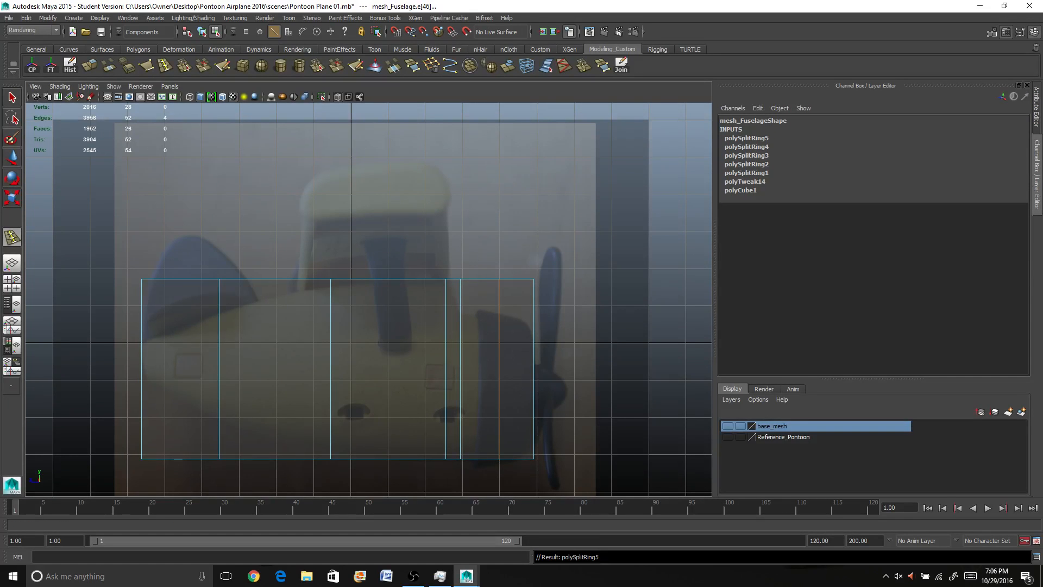
click(9, 102)
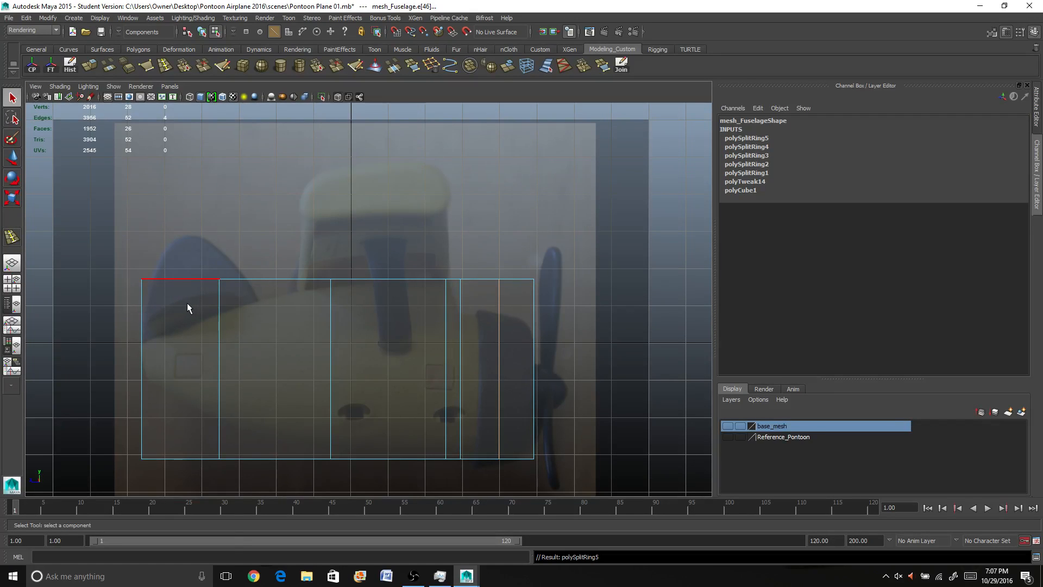
Step: Switch mesh_Fuselage to vertex editing in the side view
right_drag(187, 302, 133, 296)
right_click(180, 310)
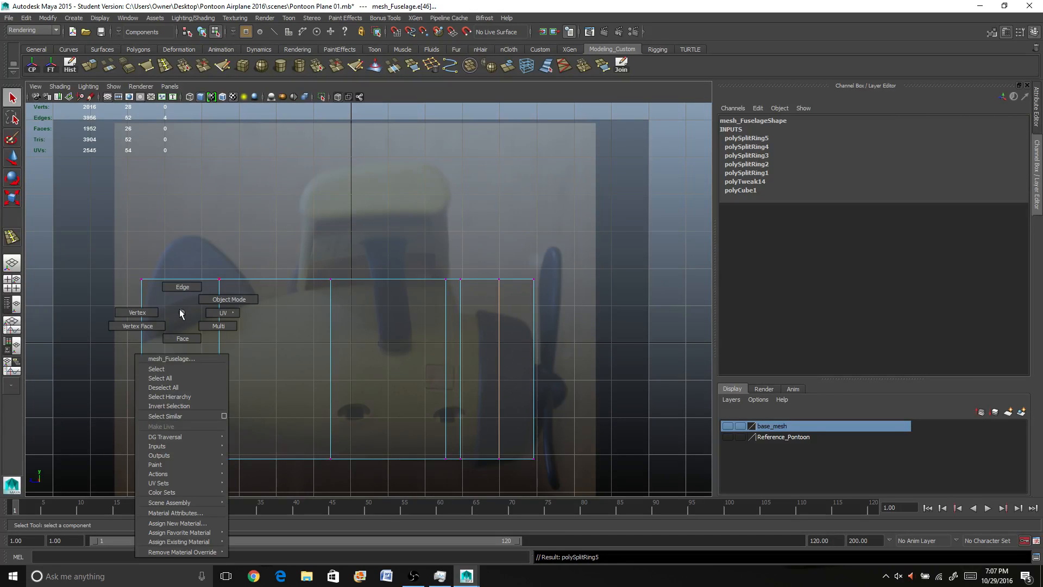
right_drag(181, 313, 137, 302)
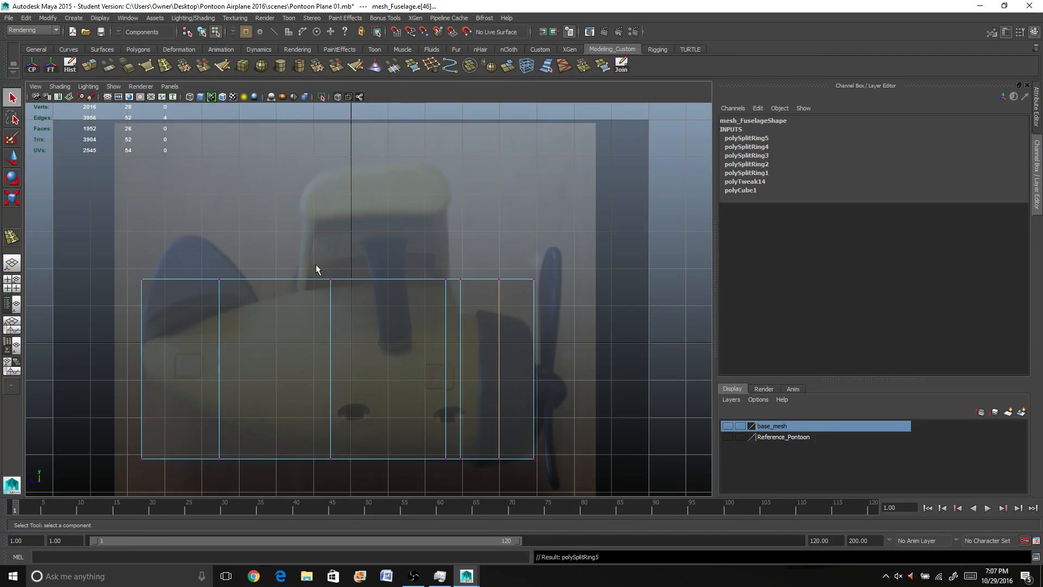
click(330, 279)
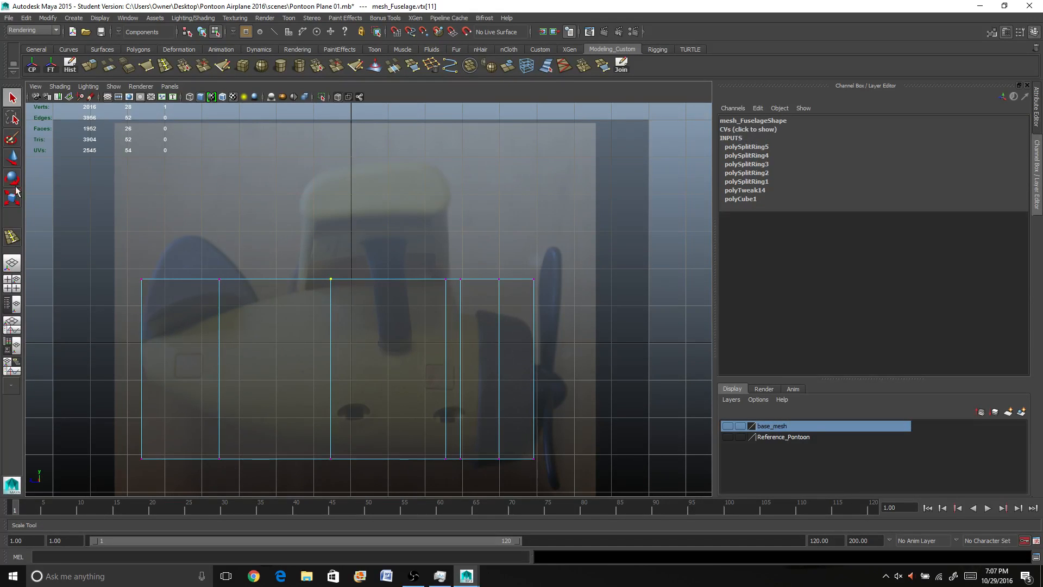
click(13, 158)
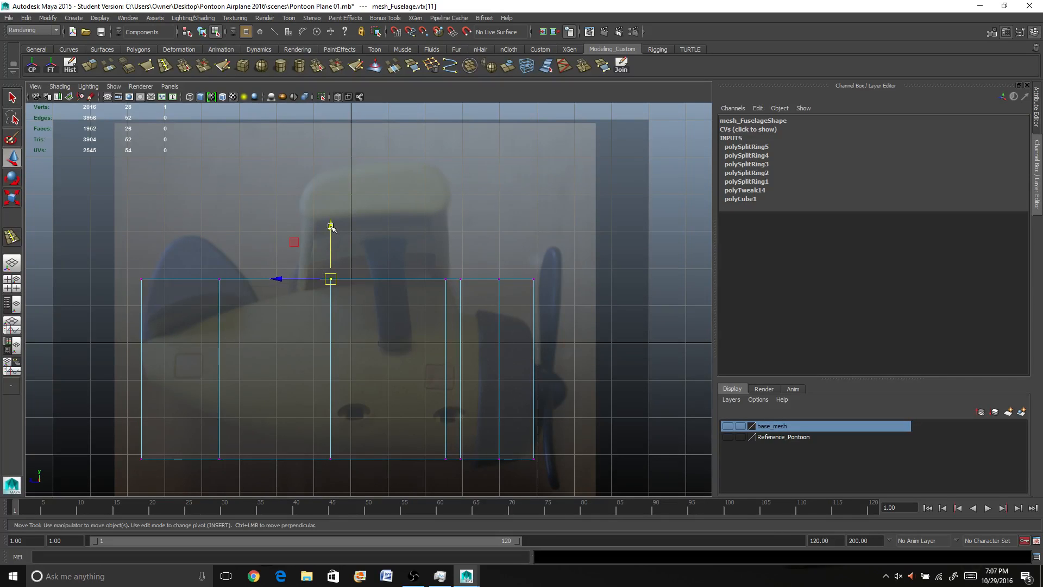
mouse_move(332, 230)
mouse_down()
mouse_move(333, 267)
mouse_move(326, 214)
mouse_move(326, 239)
mouse_up()
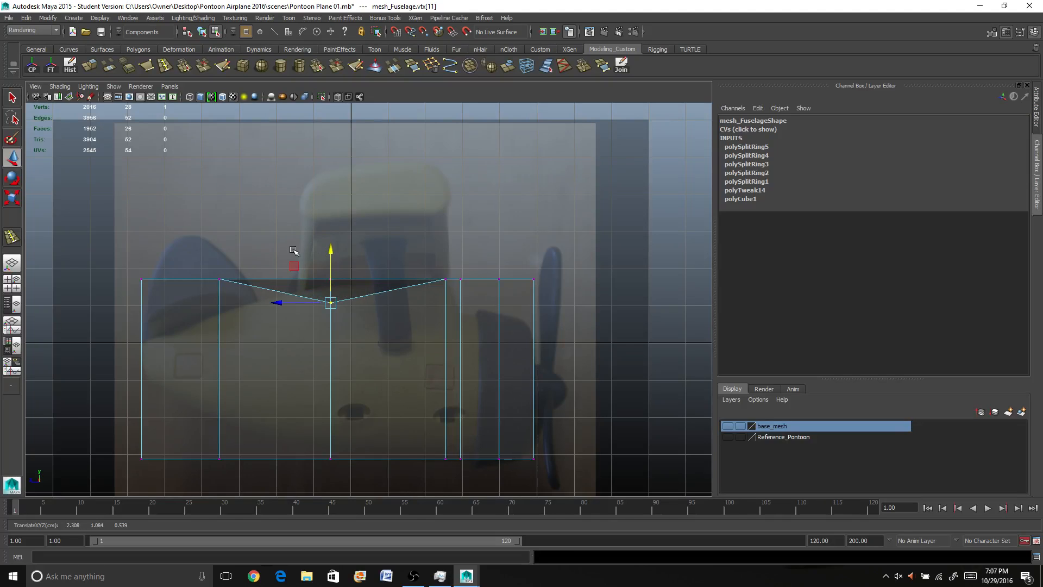
key(ctrl+z)
Step: Move the upper vertex pairs from the cabin's front edge back to the tail tip onto the fuselage's top outline in the side view
drag(278, 188, 348, 283)
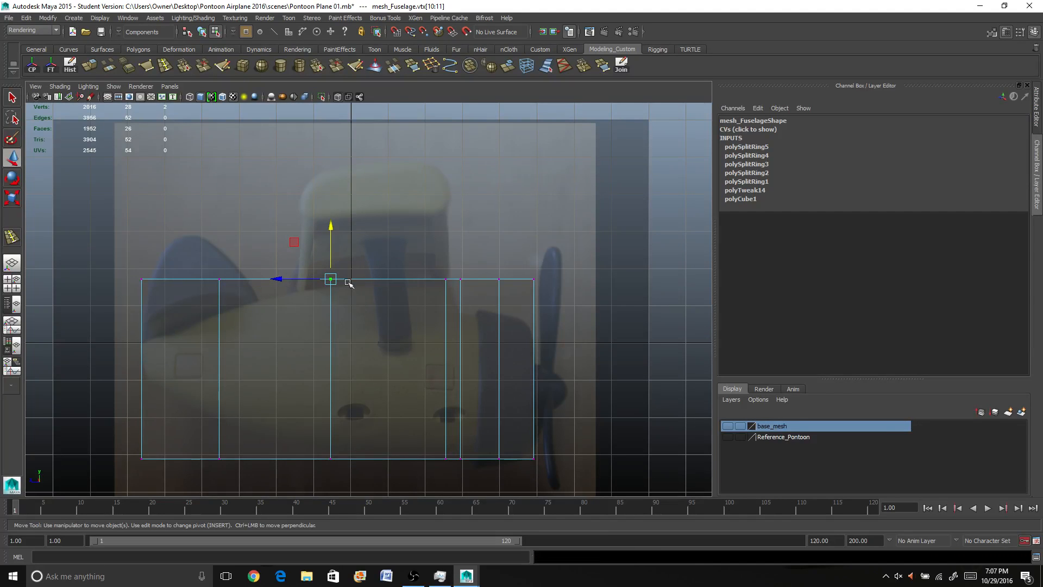
drag(331, 229, 331, 238)
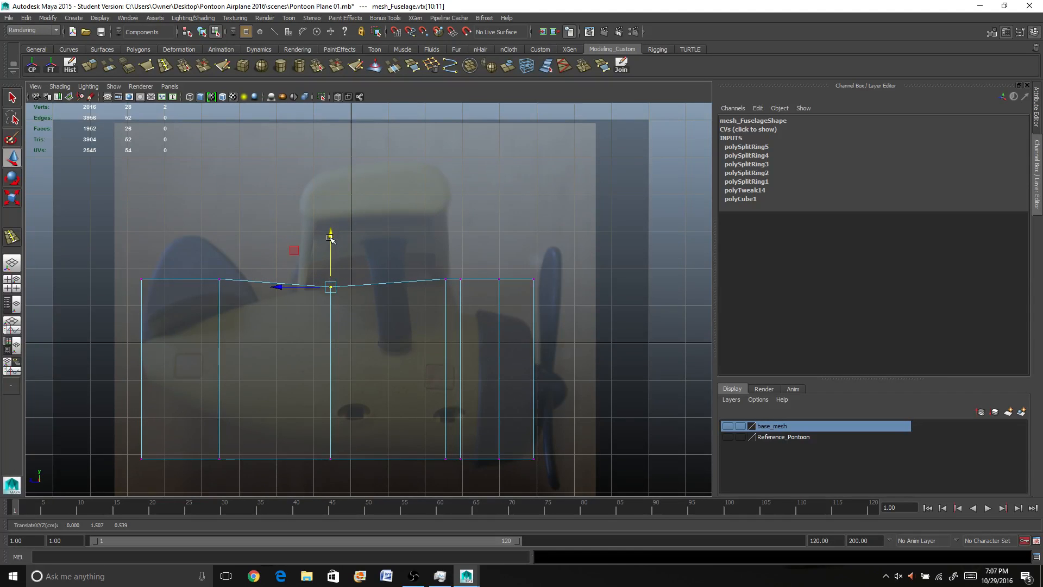
drag(454, 289, 446, 225)
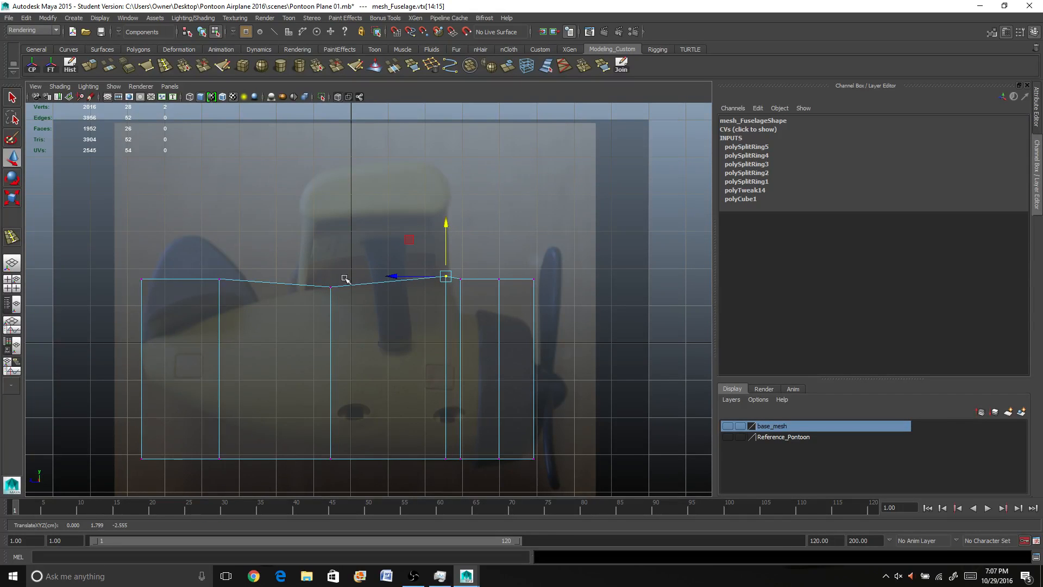
drag(208, 256, 232, 296)
drag(220, 227, 221, 255)
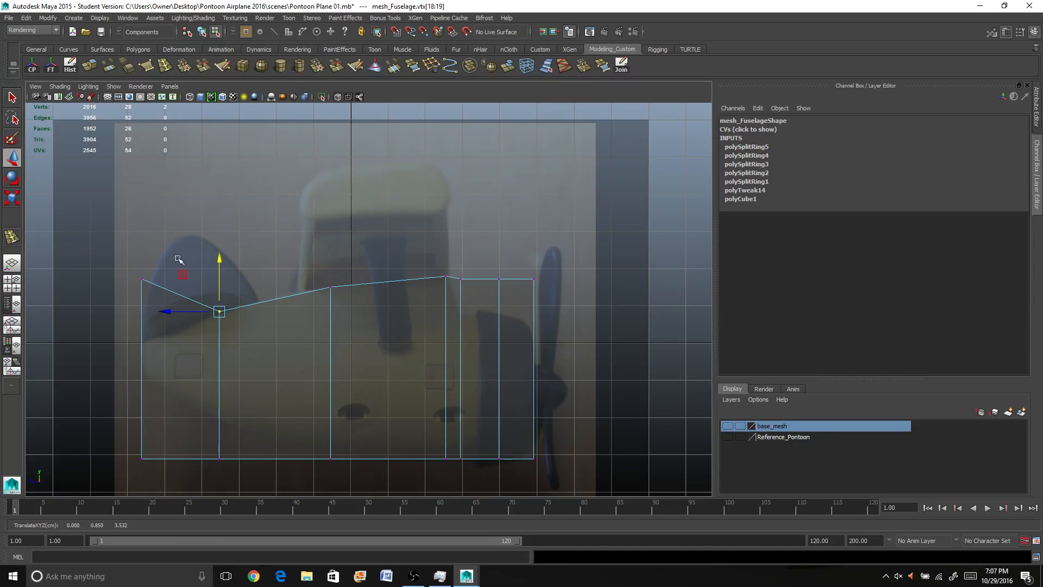
drag(125, 261, 170, 315)
drag(141, 232, 142, 290)
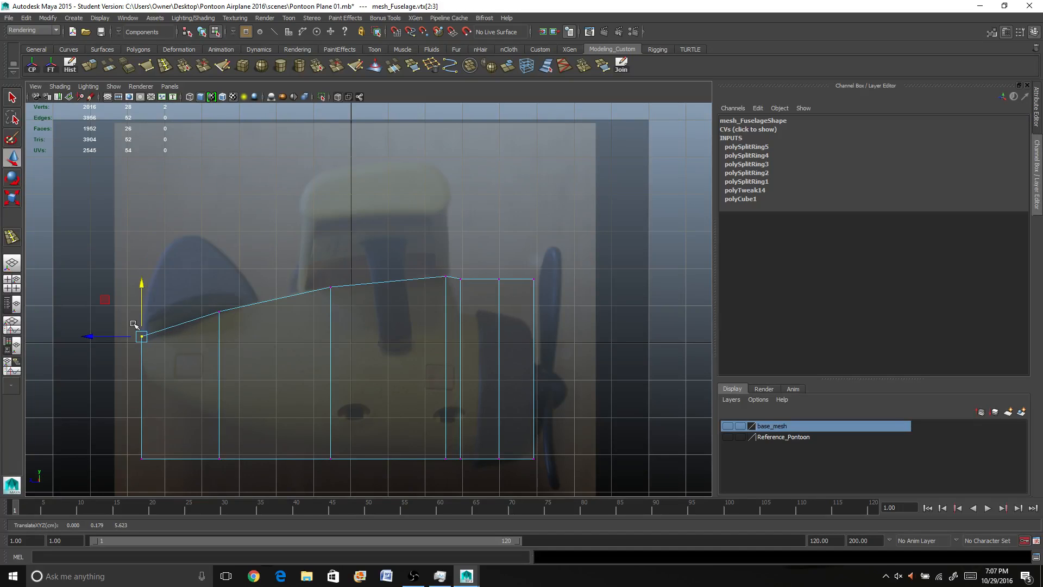
Step: Raise the lower vertex pairs at the tail tip, near the tail and mid-fuselage to the belly outline, nudging the tail tip pair slightly forward
drag(125, 437, 162, 478)
drag(139, 414, 140, 336)
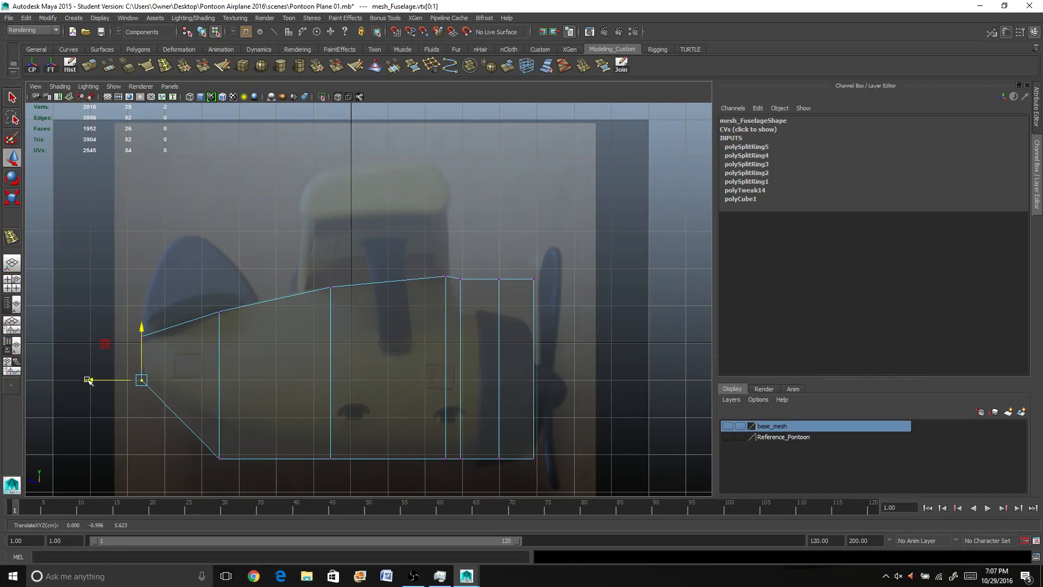
drag(88, 380, 92, 380)
drag(191, 454, 224, 469)
drag(219, 406, 226, 366)
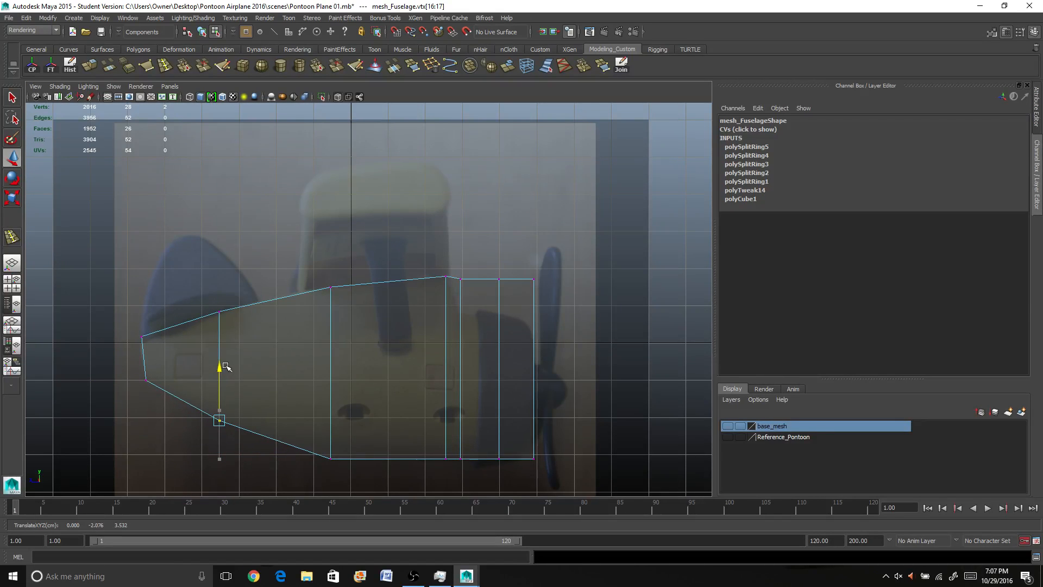
drag(320, 441, 345, 476)
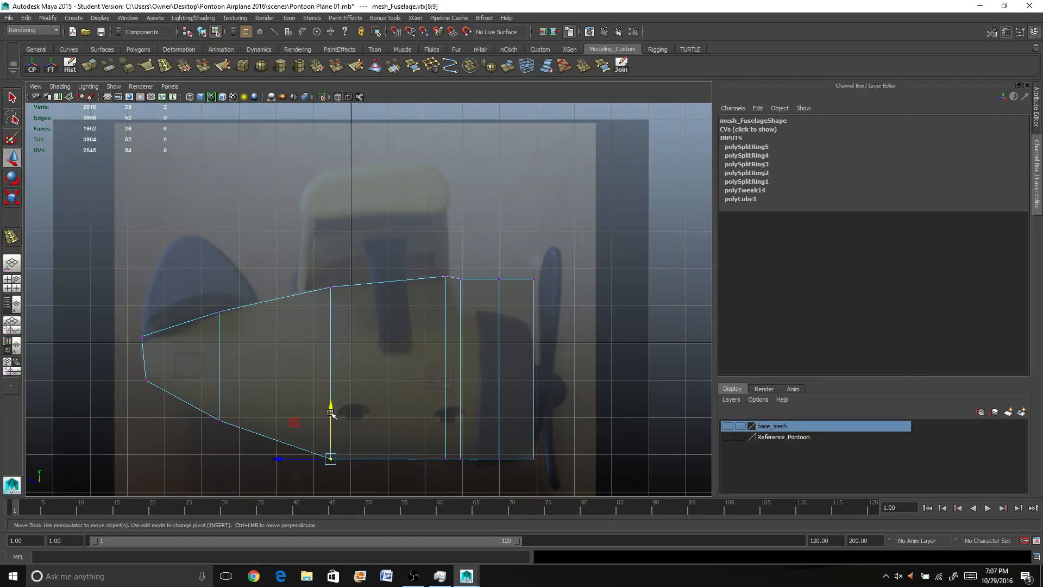
drag(330, 413, 330, 406)
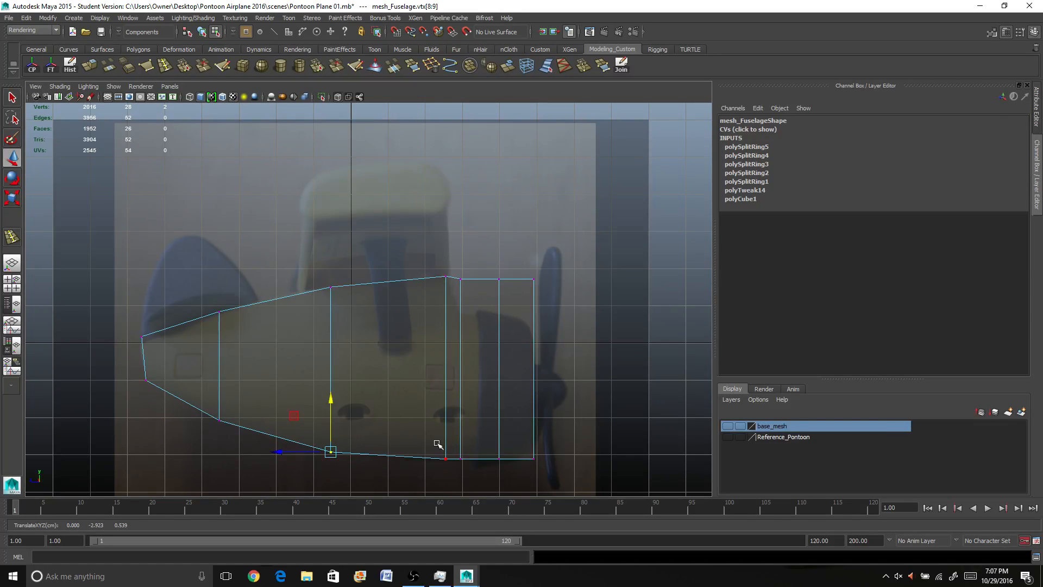
Step: Lower the upper vertices ahead of the cabin to the top of the nose cowling, with the foremost pair lowest
drag(456, 271, 475, 290)
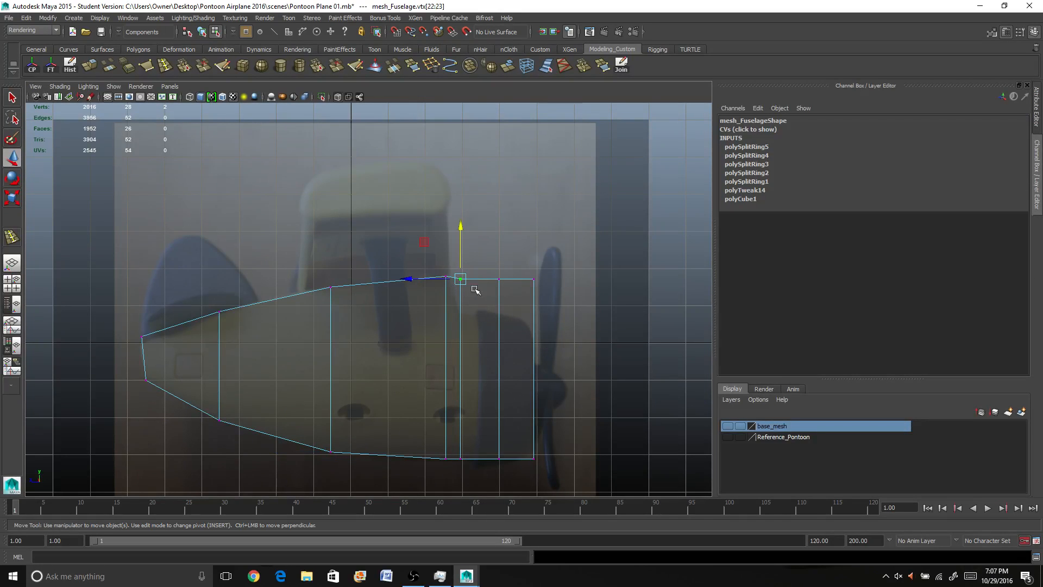
click(446, 228)
key(ctrl+z)
drag(463, 228, 468, 265)
click(525, 271)
drag(552, 259, 457, 296)
drag(515, 228, 511, 267)
drag(532, 321, 532, 320)
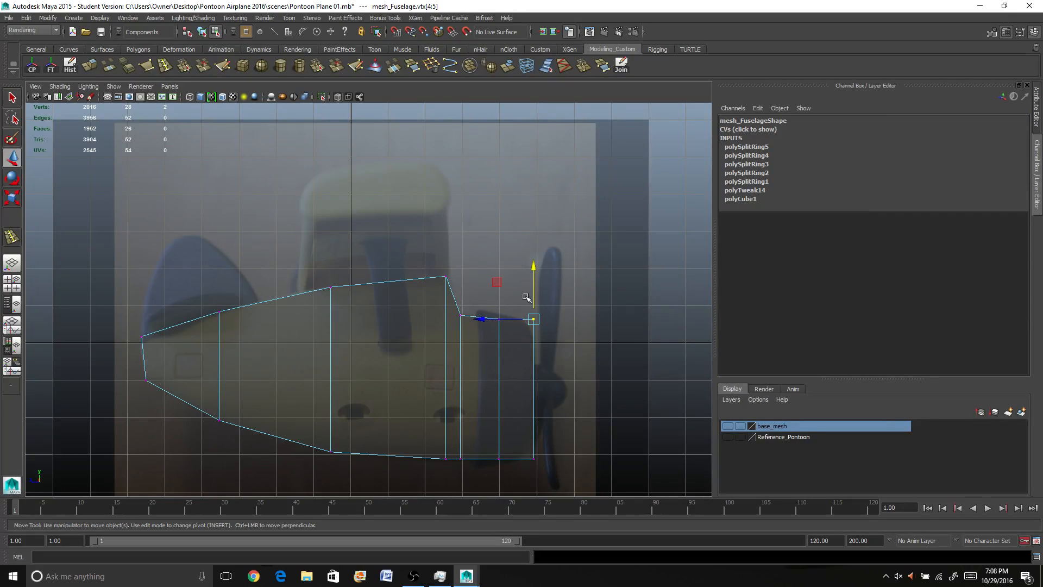
drag(534, 265, 532, 280)
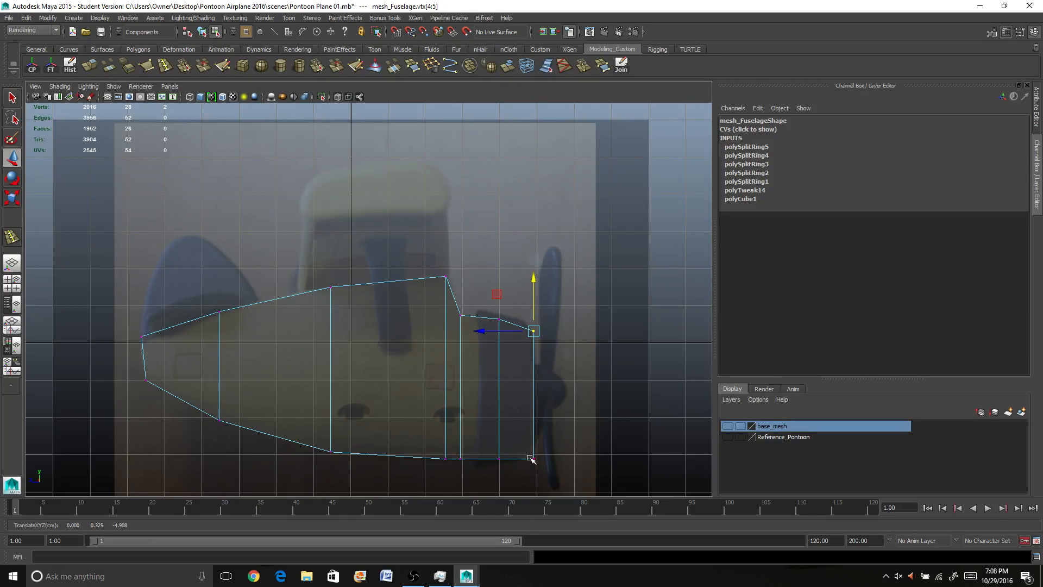
Step: Raise the lower nose vertices along the cowling's underside and pull the whole front end slightly back from the propeller
drag(519, 450, 550, 478)
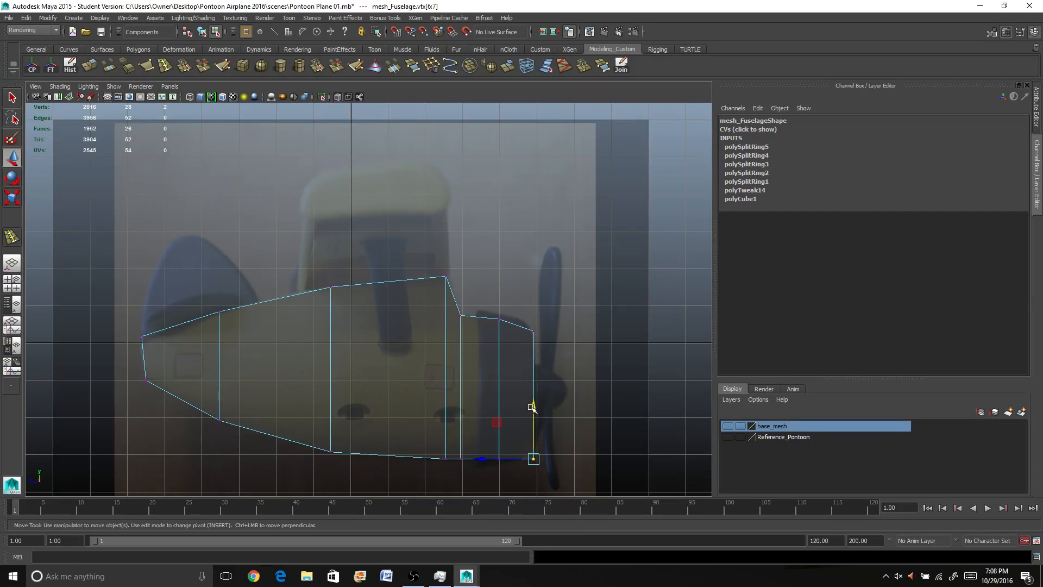
drag(531, 408, 532, 406)
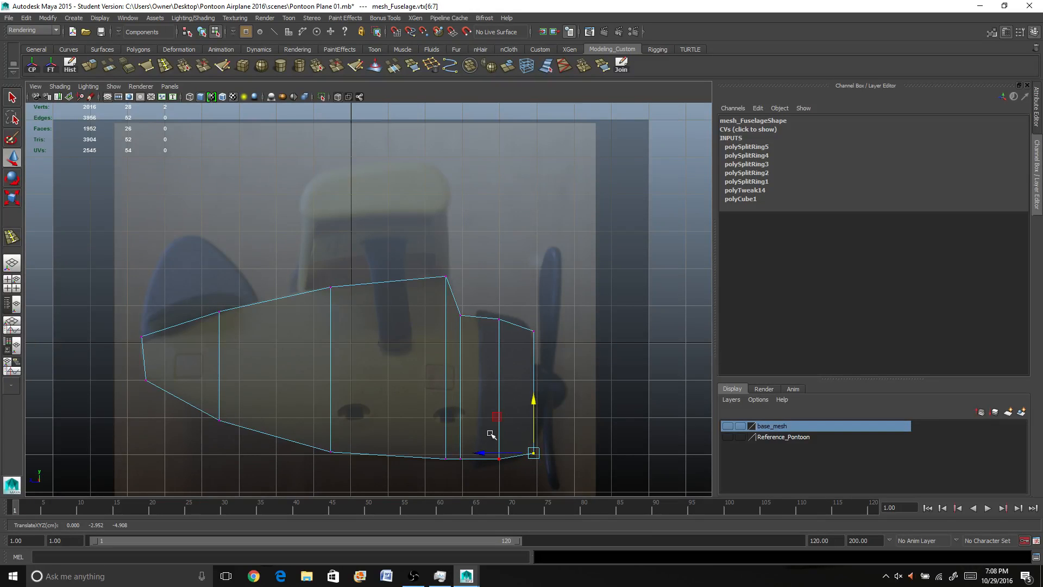
drag(552, 320, 579, 495)
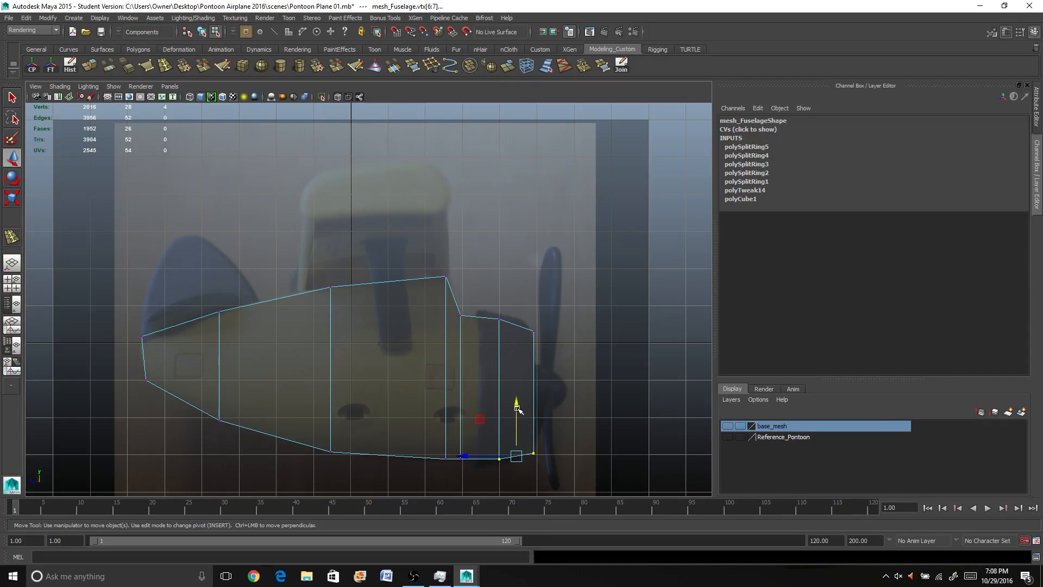
drag(517, 409, 527, 457)
drag(533, 395, 533, 384)
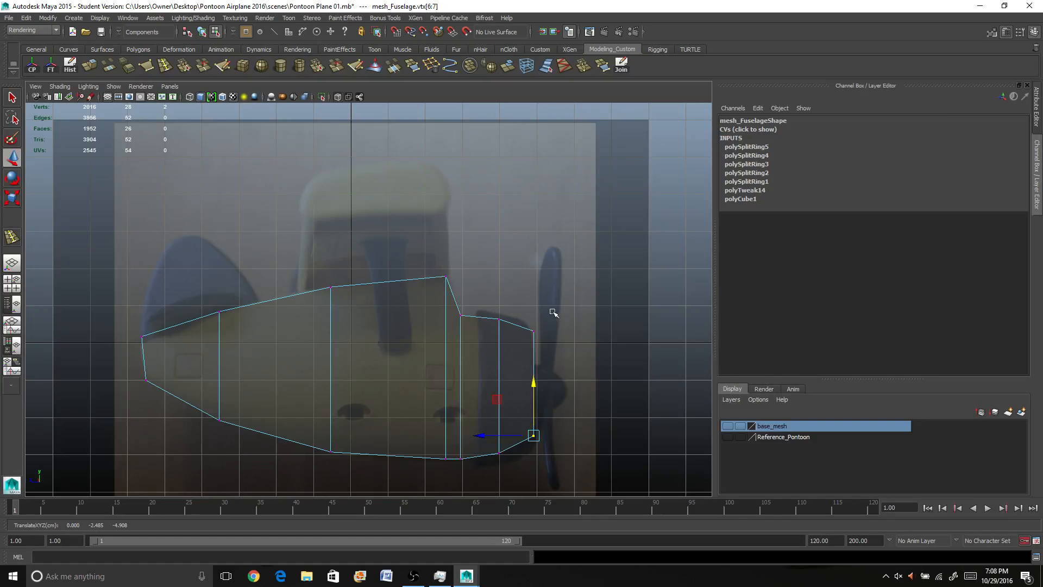
drag(522, 317, 577, 465)
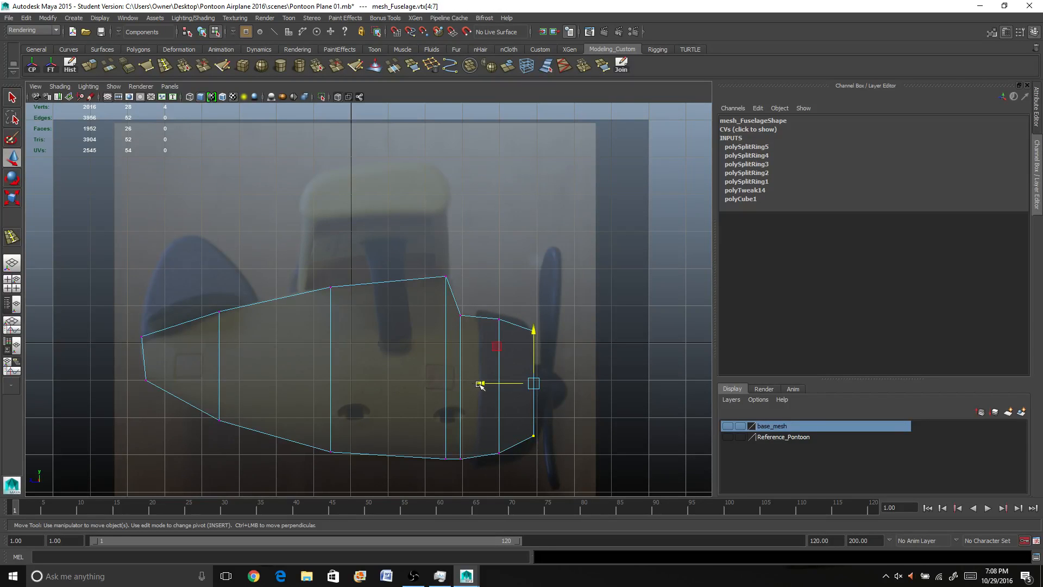
drag(480, 384, 474, 384)
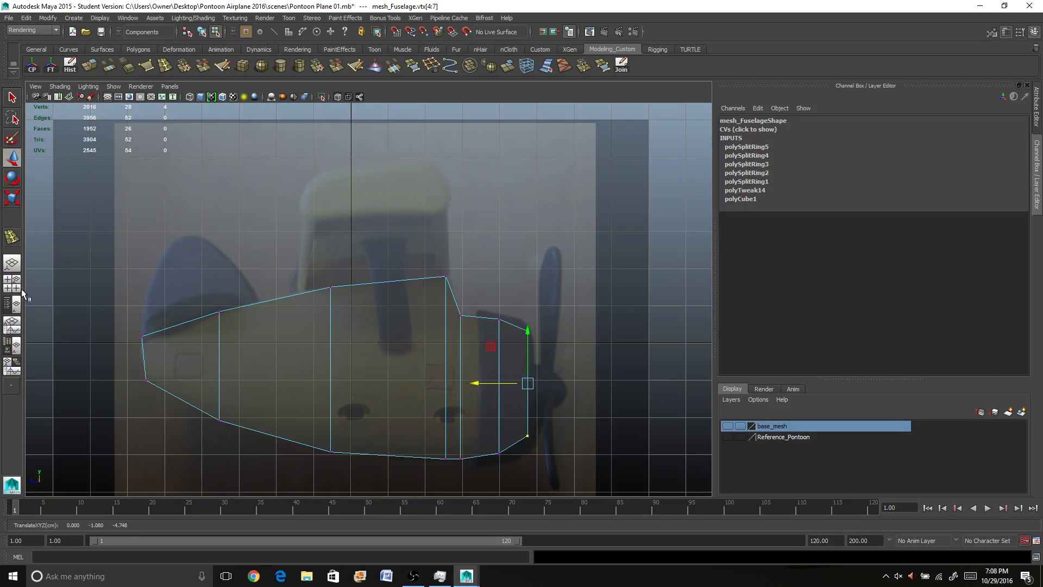
Step: Insert a lengthwise edge loop along the fuselage's centre line in the top view
click(17, 291)
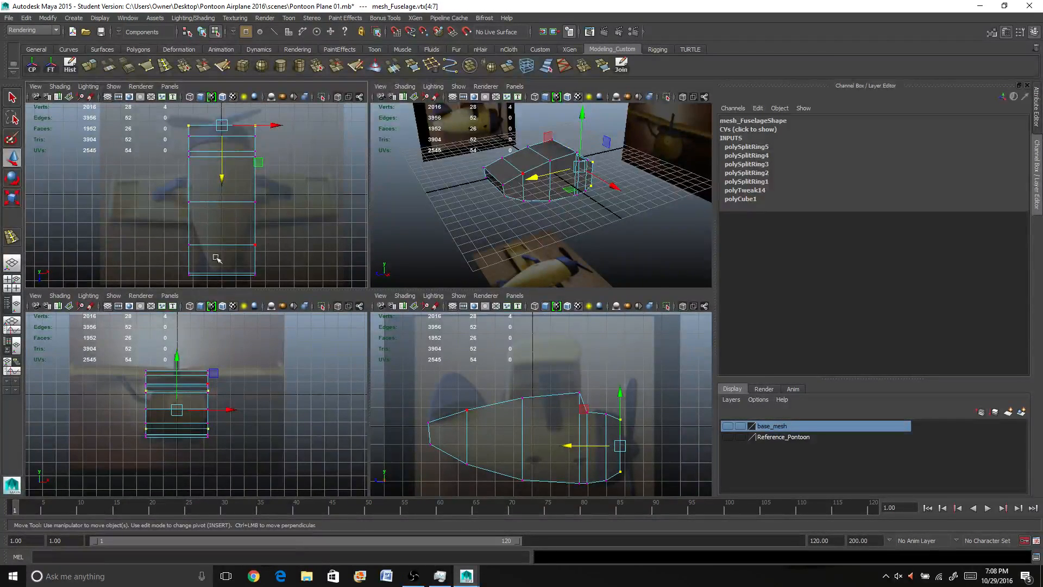
key(space)
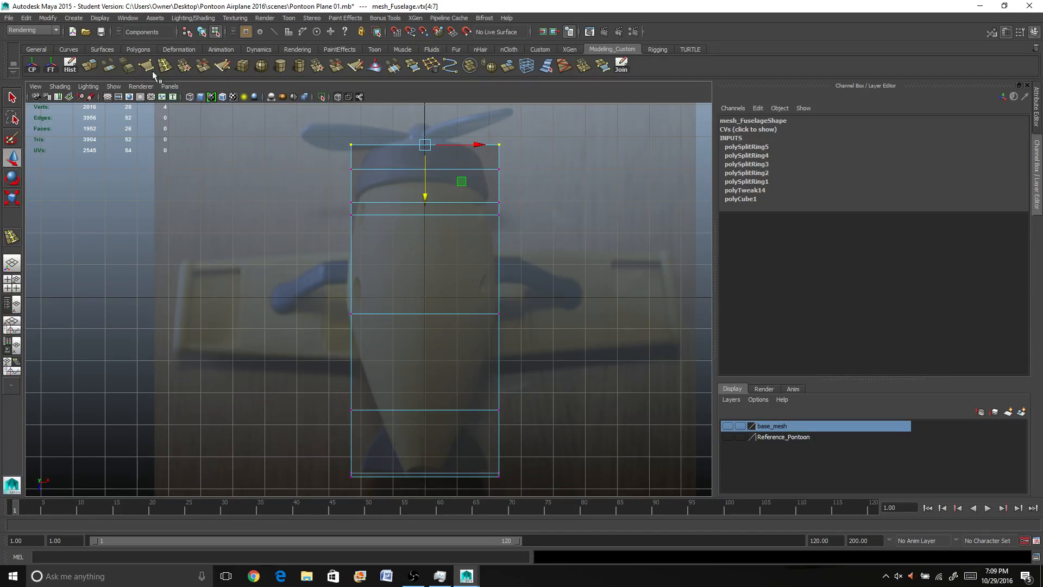
click(164, 65)
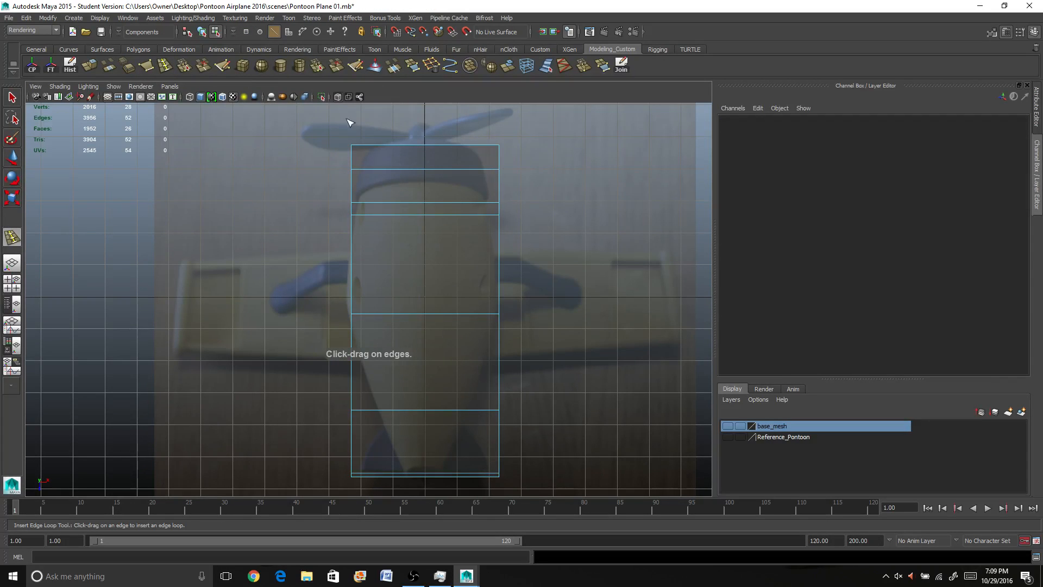
double_click(10, 238)
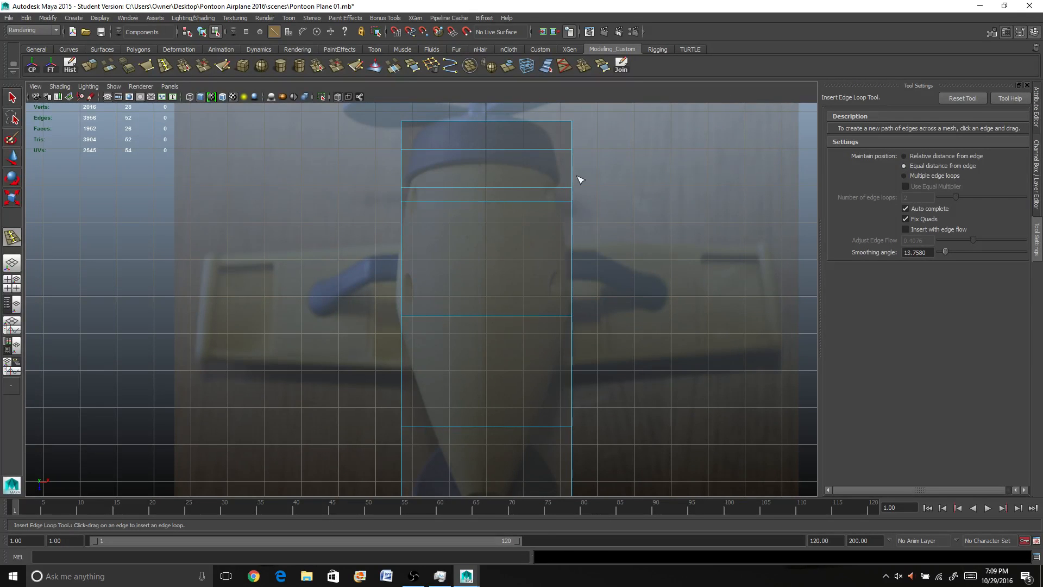
click(528, 189)
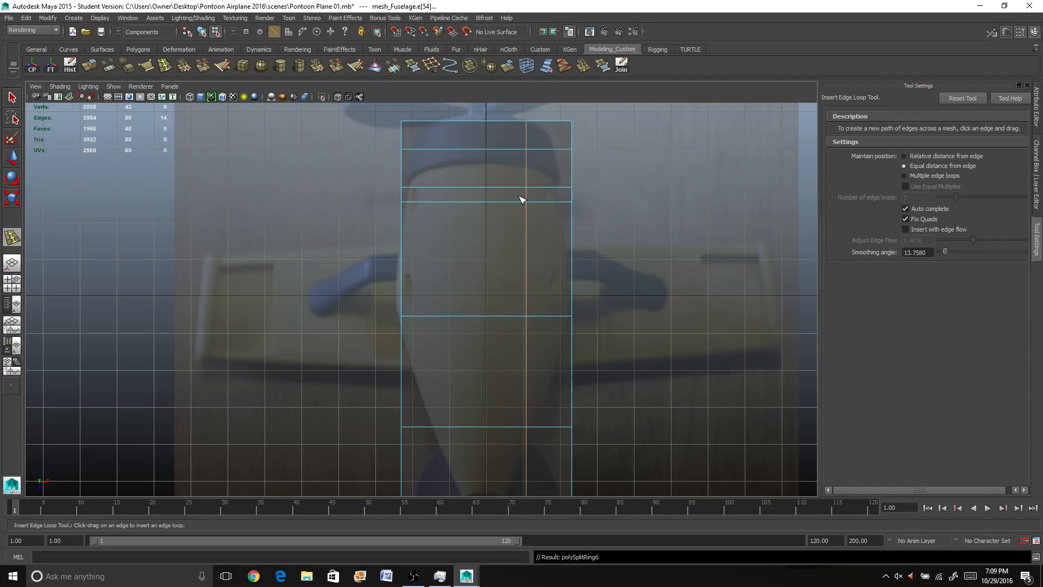
key(ctrl+z)
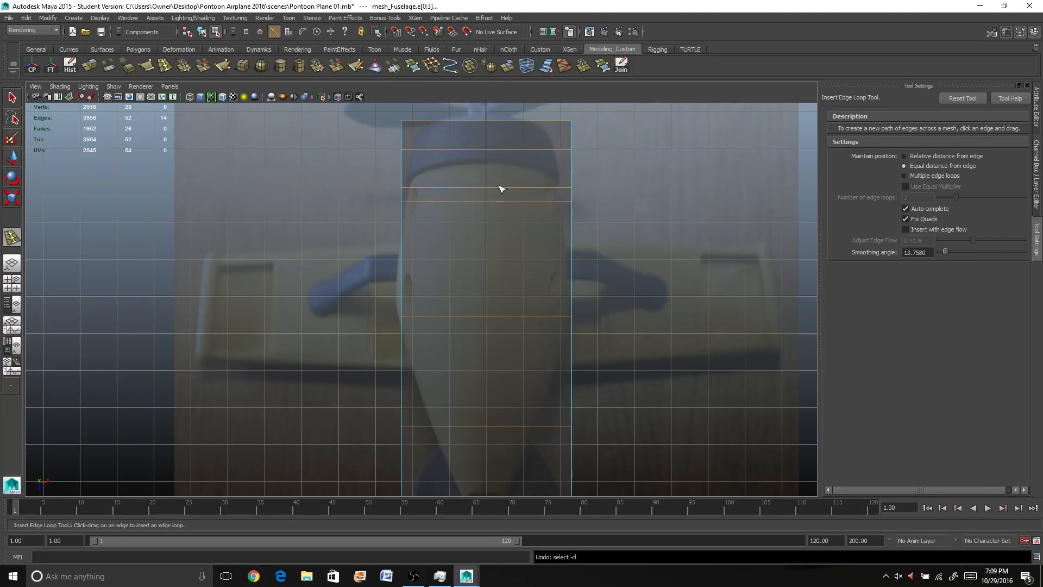
drag(498, 187, 490, 189)
click(485, 187)
alt+middle_drag(562, 341, 549, 308)
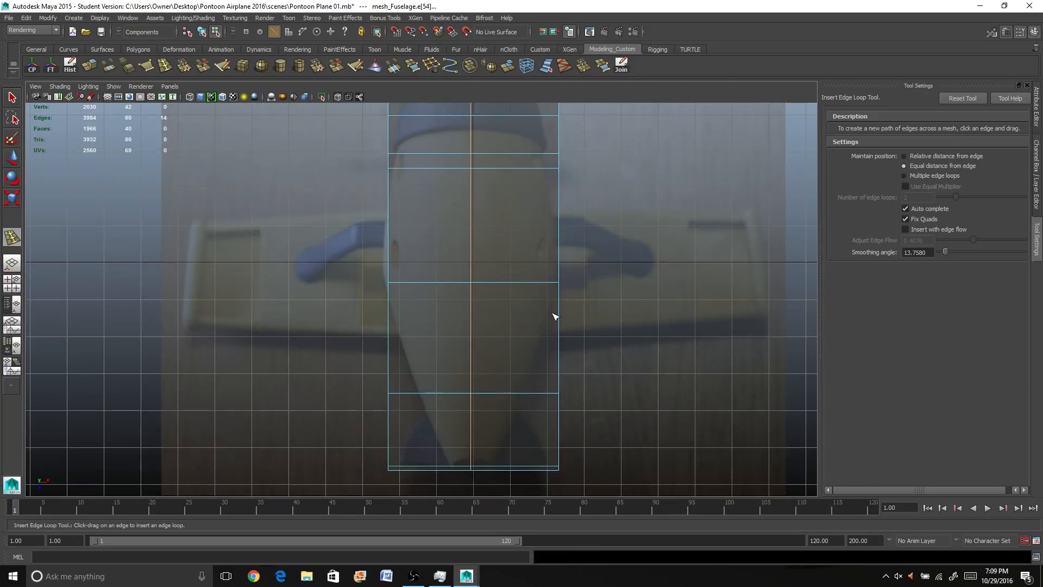
Step: Move the front four rows of left-side vertices inward to the nose and cowling outline in the top view, tapering most at the front
click(12, 97)
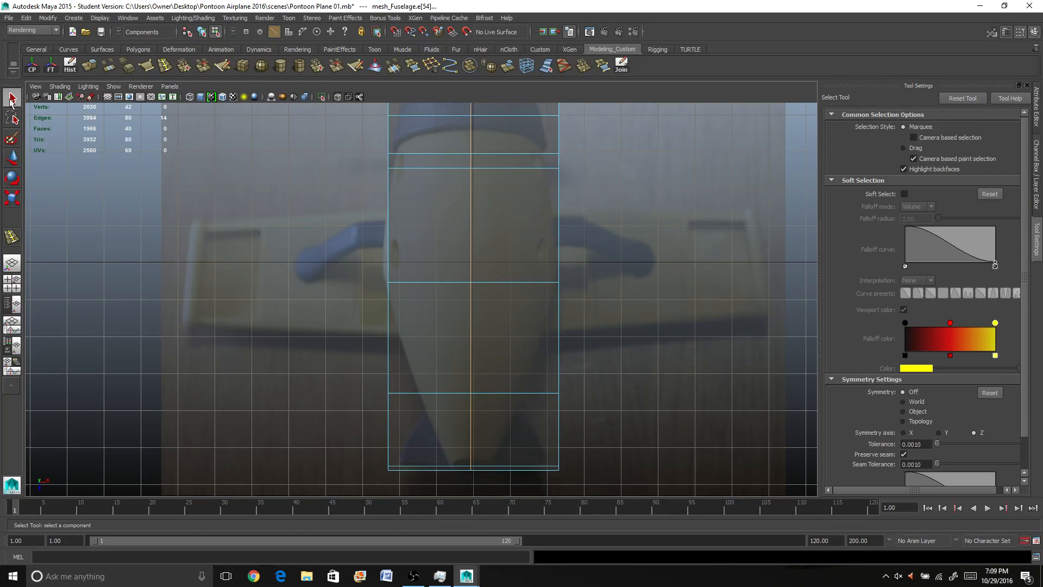
scroll(362, 361, down, 1)
alt+middle_drag(342, 286, 331, 342)
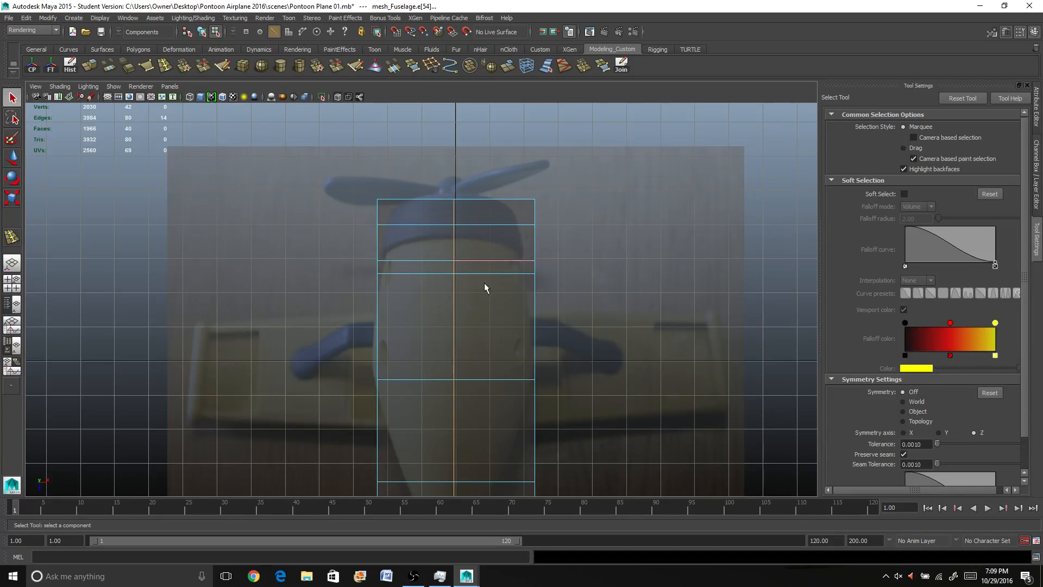
right_drag(439, 260, 386, 191)
drag(352, 193, 391, 212)
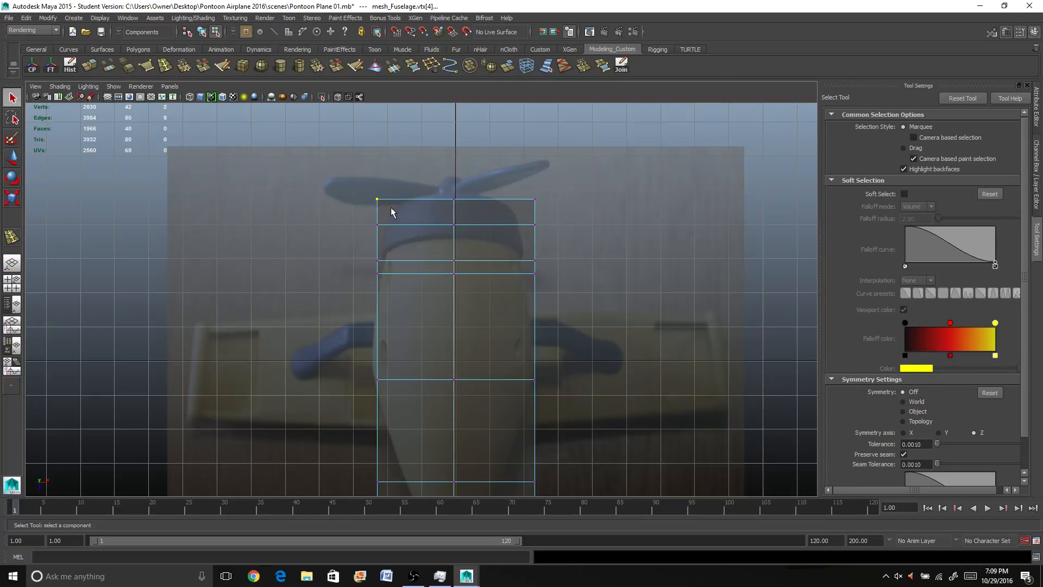
click(12, 158)
drag(429, 200, 463, 199)
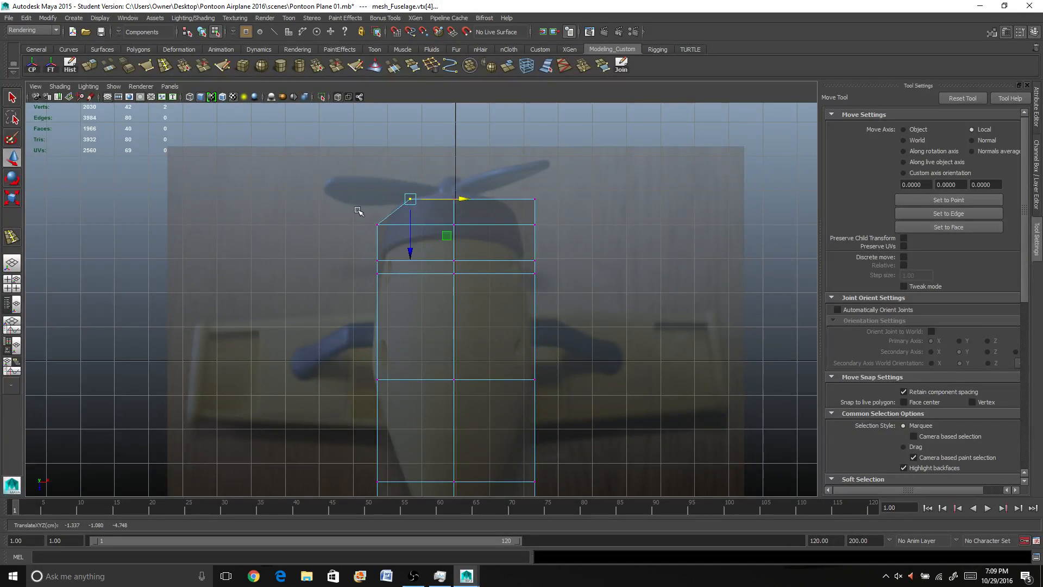
drag(359, 211, 436, 225)
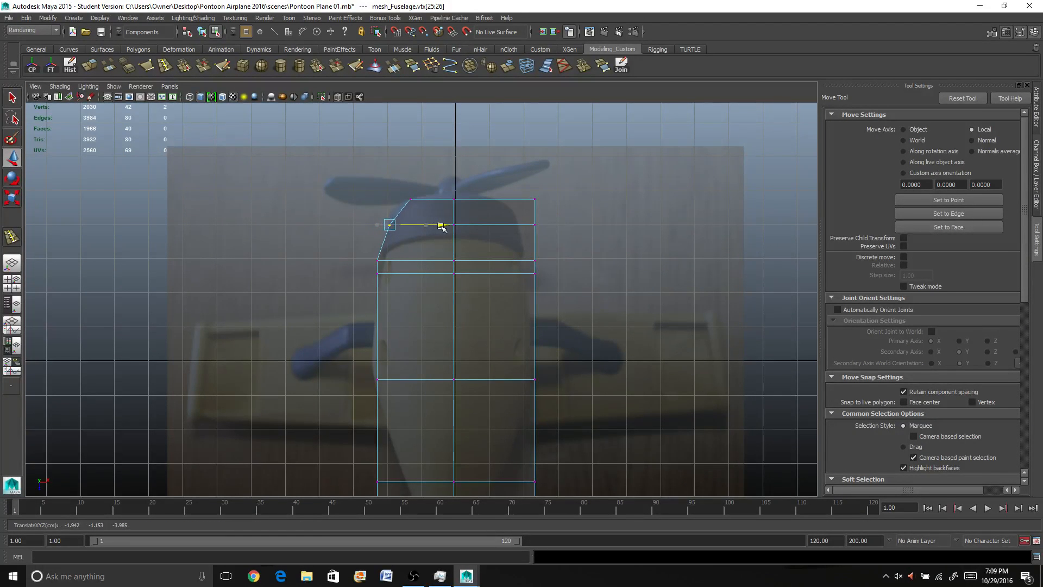
drag(371, 261, 434, 259)
drag(367, 264, 432, 273)
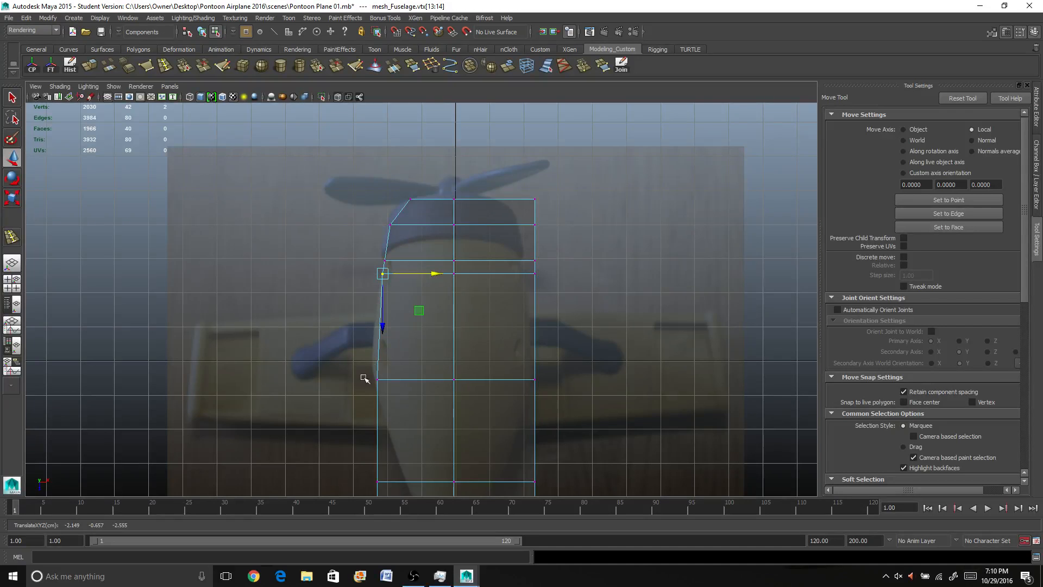
Step: Pull the left-side vertices near the tail and at the tail tip inward to follow the tapering top-view outline
alt+middle_drag(365, 395, 324, 255)
drag(339, 316, 430, 339)
drag(336, 399, 459, 406)
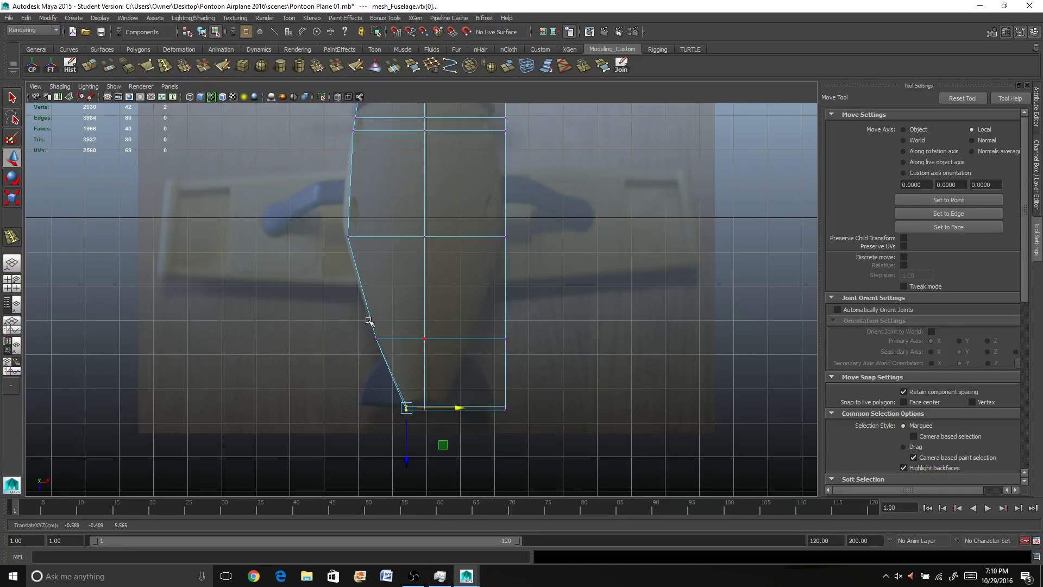
alt+middle_drag(367, 321, 367, 446)
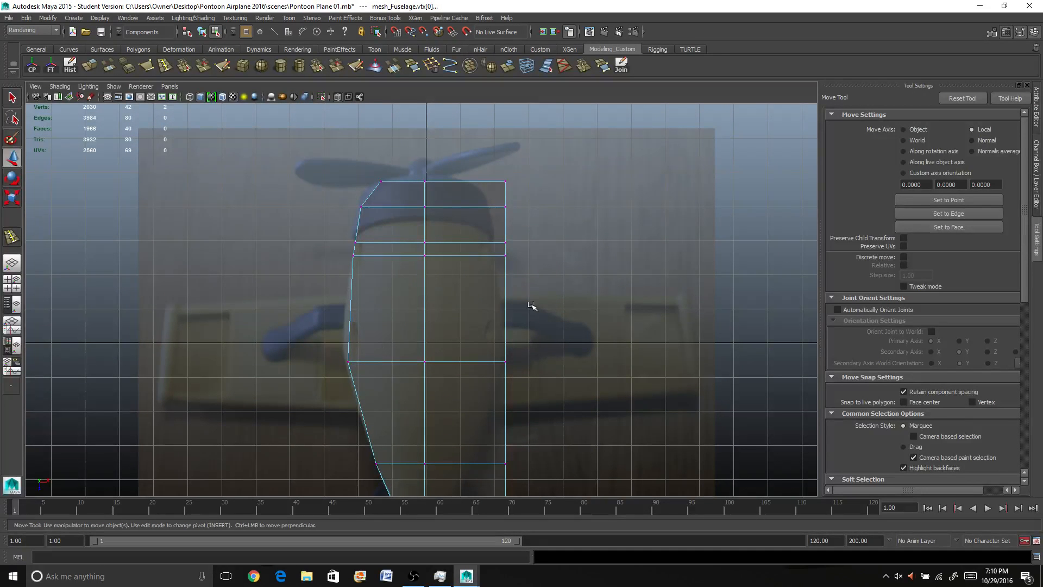
Step: Insert two crosswise edge loops, one ahead of and one behind the fuselage's widest vertex row
click(12, 238)
click(427, 301)
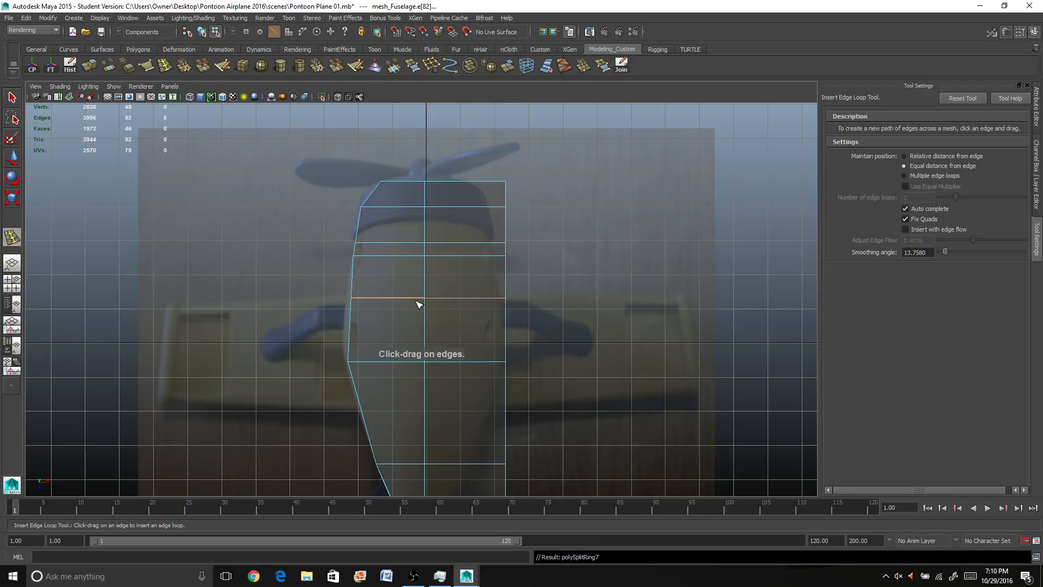
click(426, 421)
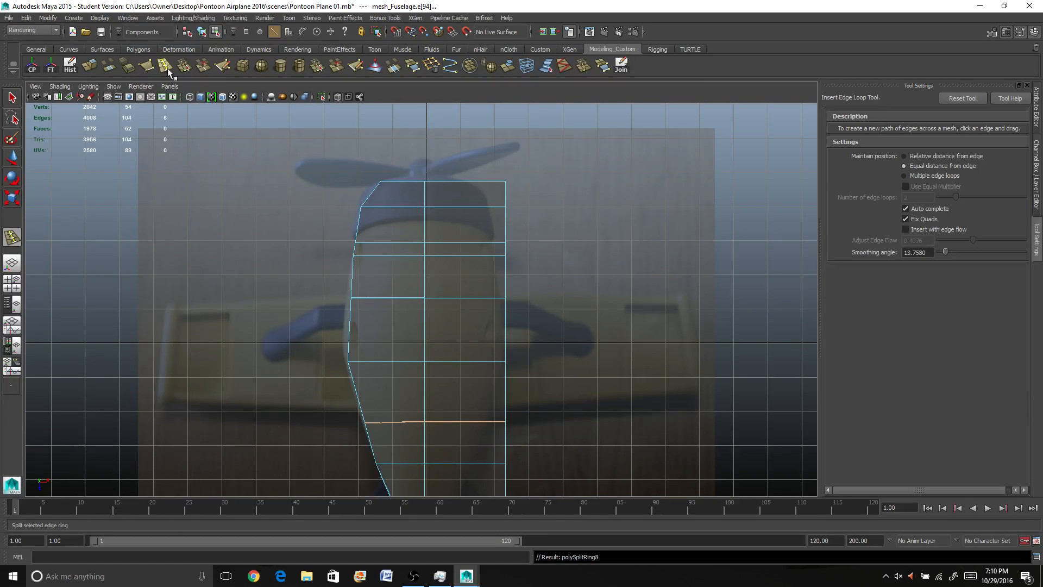
click(12, 97)
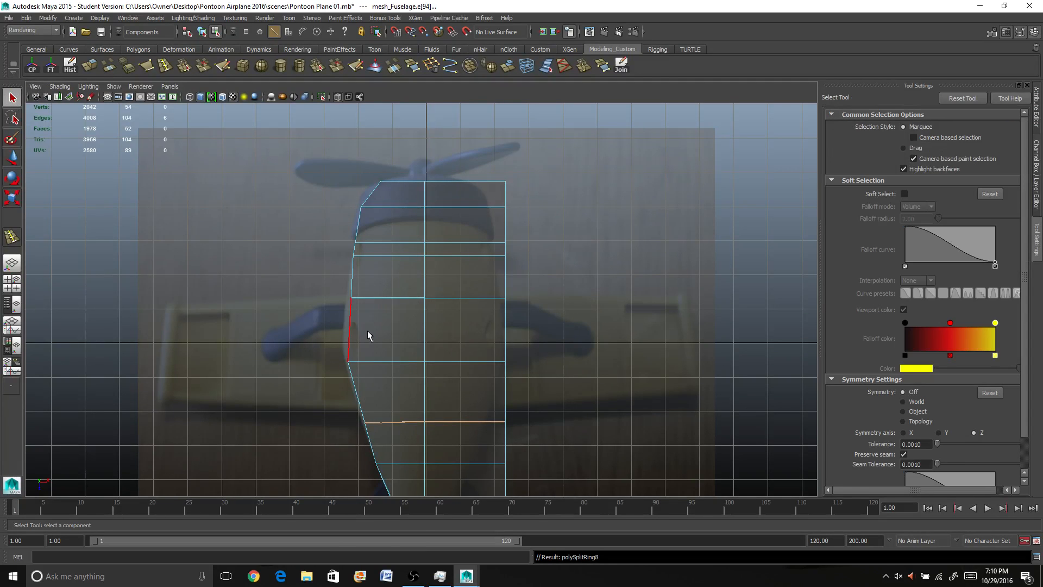
Step: Move the left-side vertices of both new loops and the row between them outward to the curved body outline
right_drag(370, 307, 329, 302)
drag(338, 279, 397, 297)
key(w)
drag(350, 414, 409, 424)
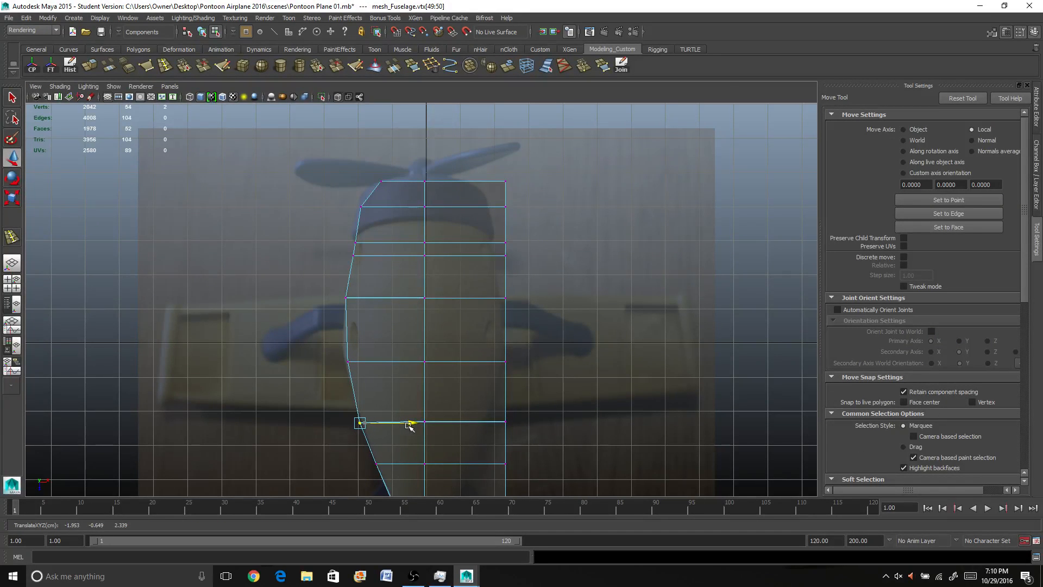
click(348, 362)
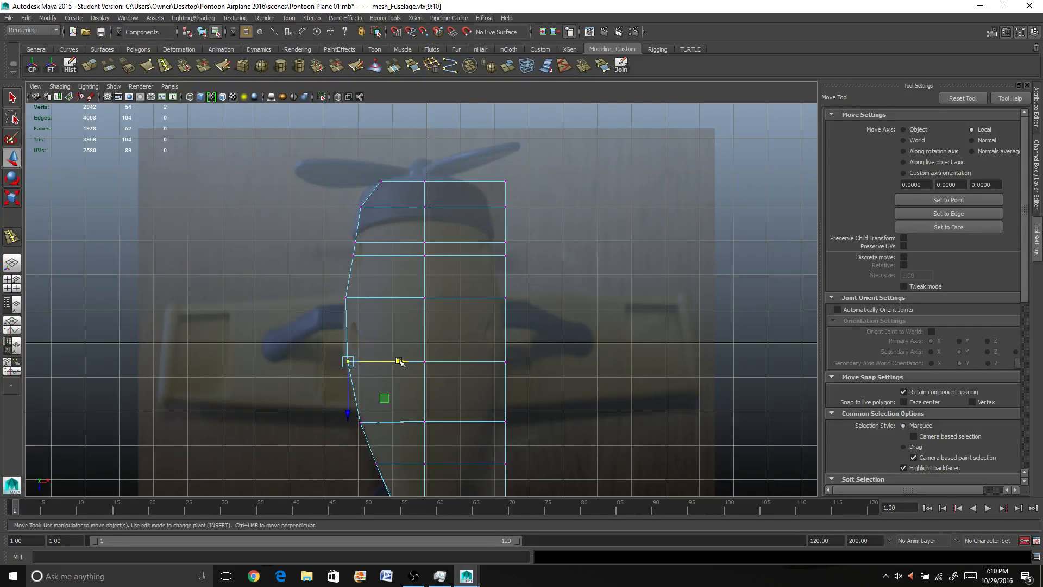
drag(400, 362, 396, 362)
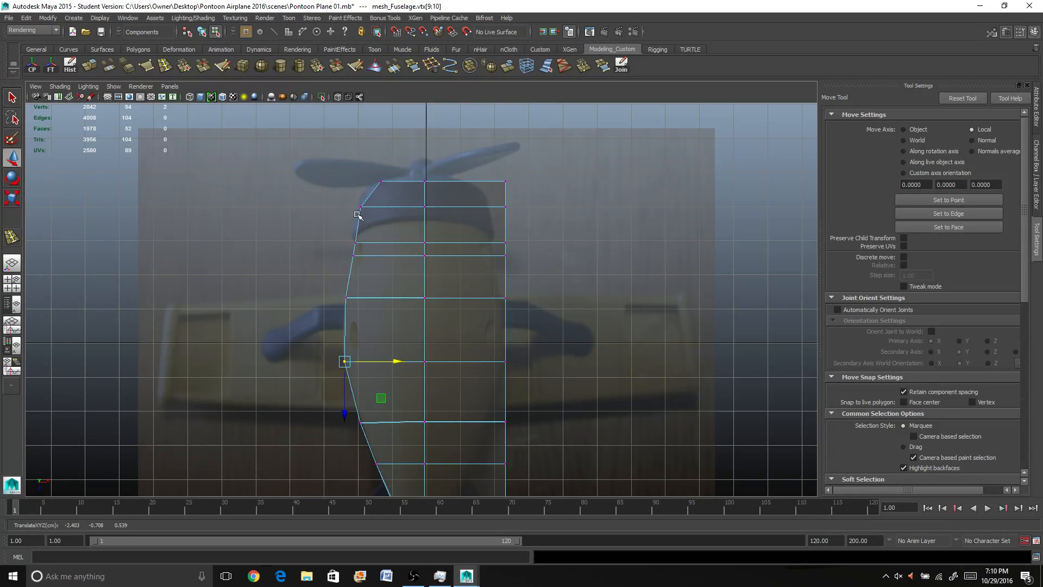
Step: Nudge the two left-side vertex pairs behind the cowling slightly outward and the pair on the cowling slightly inward
click(357, 239)
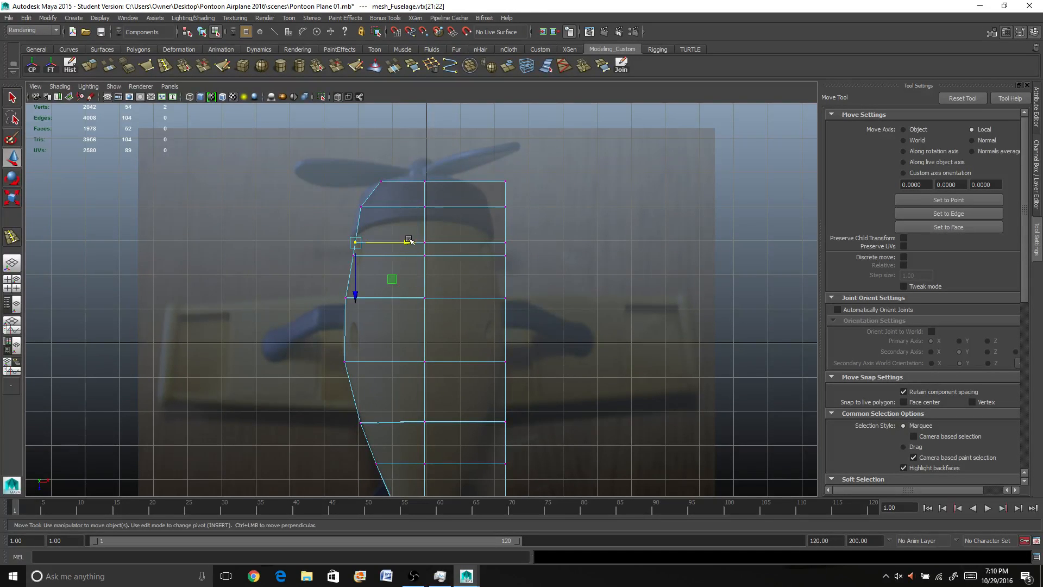
click(353, 255)
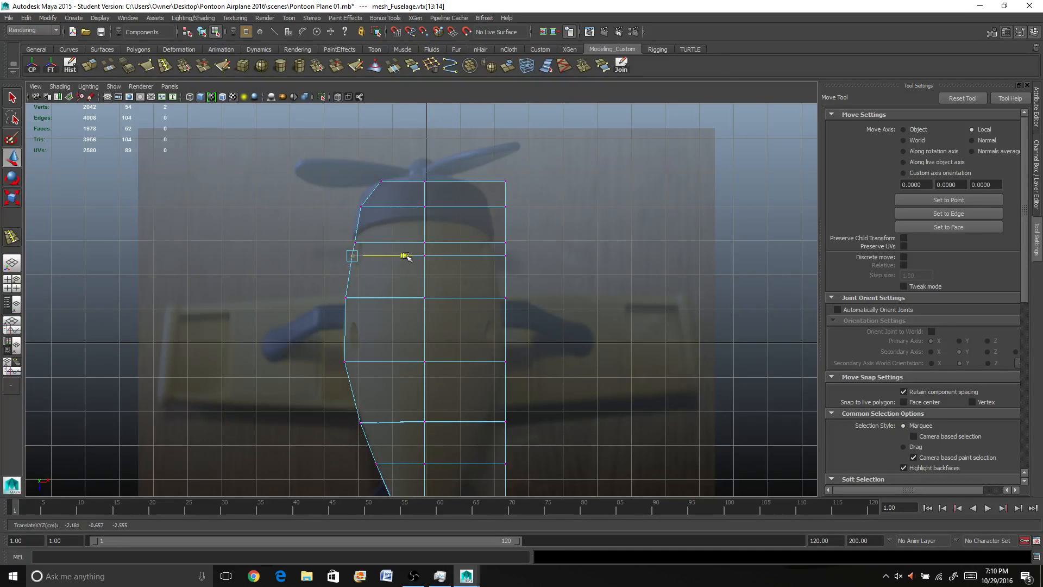
drag(406, 255, 404, 255)
drag(340, 226, 401, 242)
drag(403, 242, 405, 243)
drag(355, 198, 415, 210)
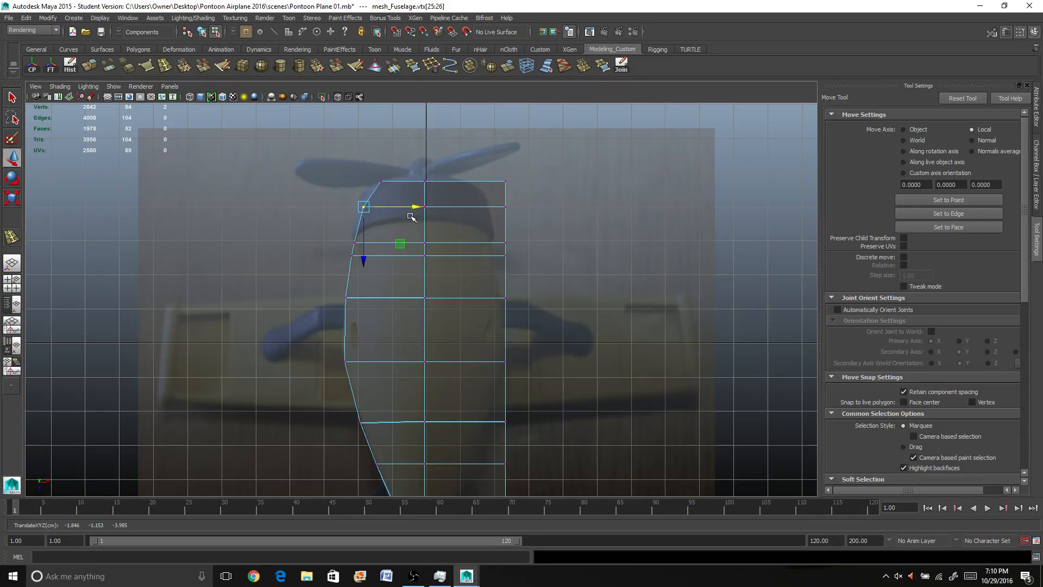
Step: Delete all faces on the right half of the fuselage and return the mesh to object mode
alt+middle_drag(458, 324, 449, 231)
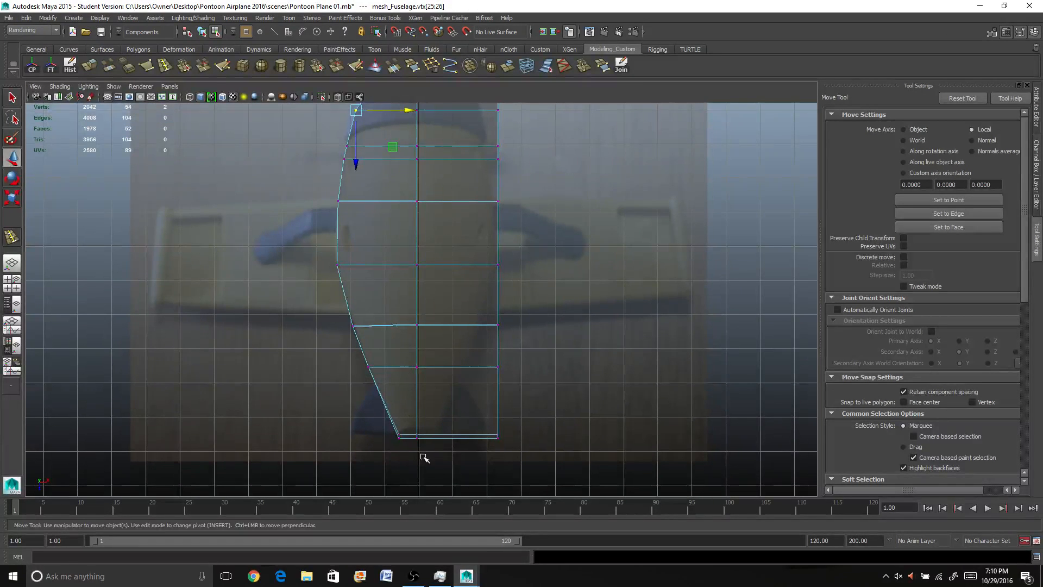
right_drag(464, 265, 465, 291)
alt+right_drag(479, 286, 464, 259)
drag(532, 116, 456, 434)
key(Delete)
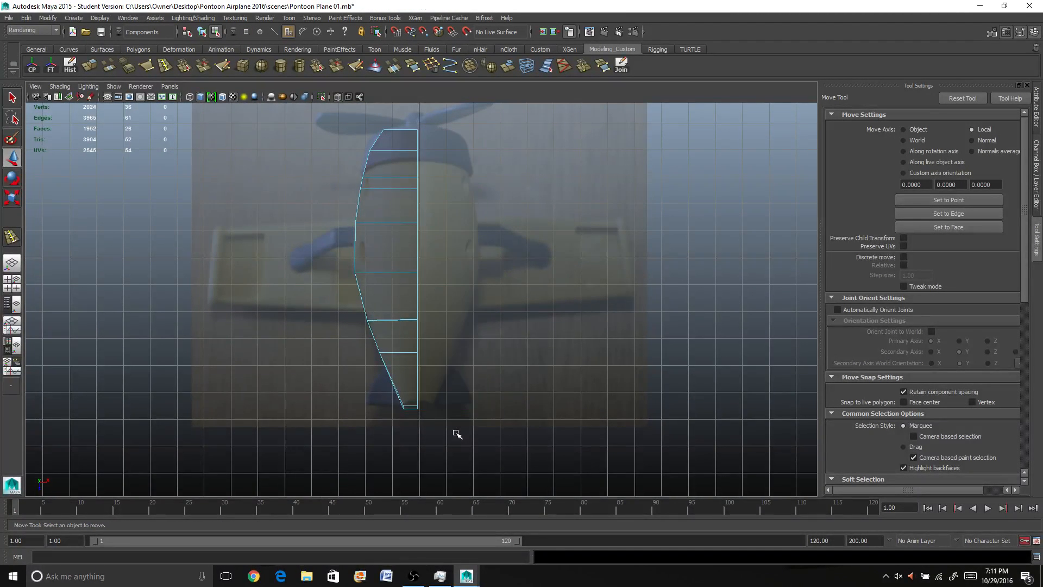
mouse_move(408, 262)
right_down()
mouse_move(401, 269)
mouse_move(396, 255)
right_up()
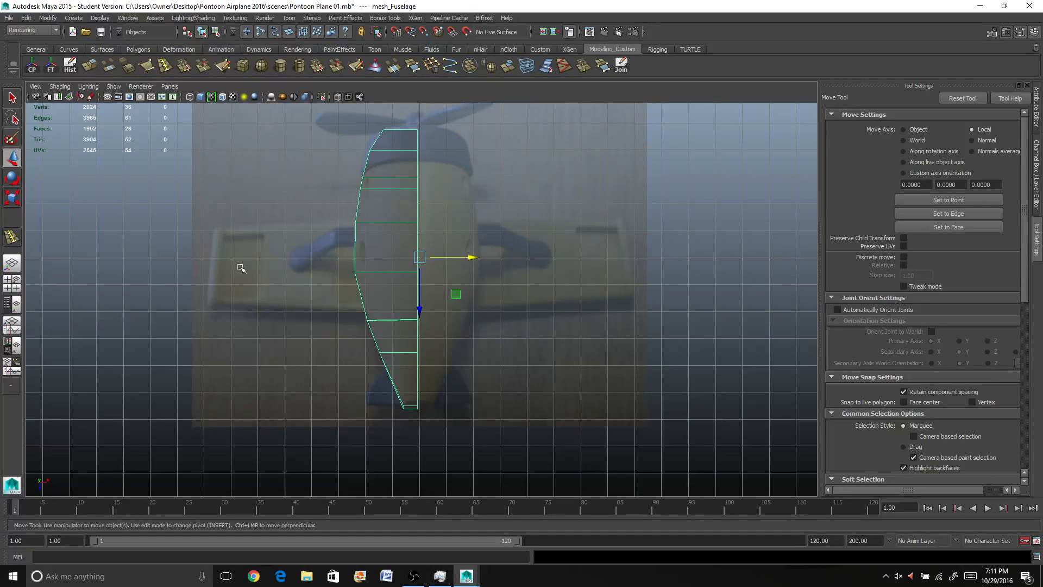
Step: In the perspective view, insert a lengthwise edge loop around the fuselage's side at about mid-height, using relative distance from edge
click(12, 264)
alt+drag(429, 250, 503, 304)
alt+right_drag(503, 302, 493, 335)
alt+middle_drag(480, 350, 489, 262)
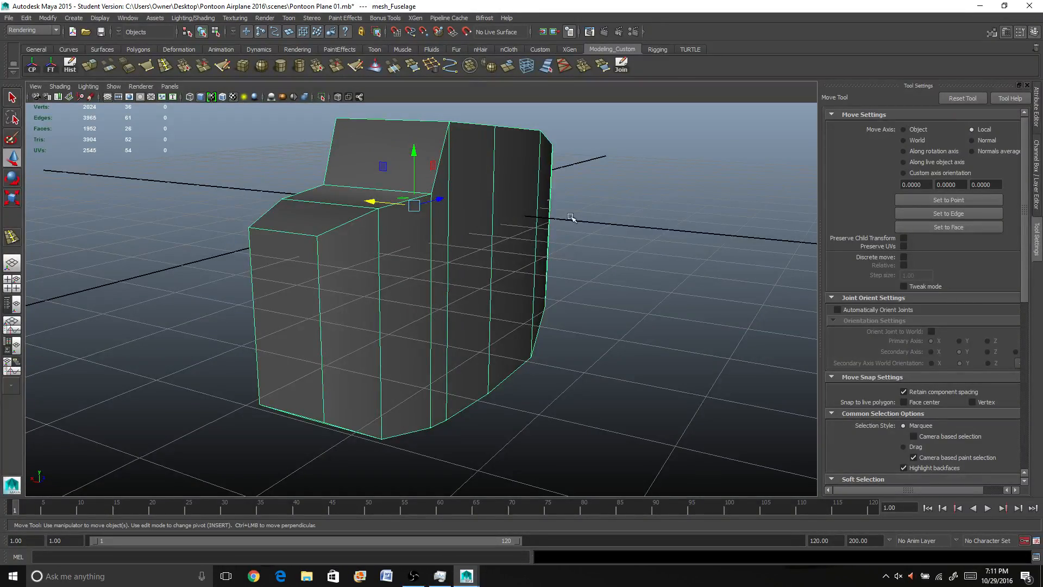
alt+drag(571, 218, 494, 325)
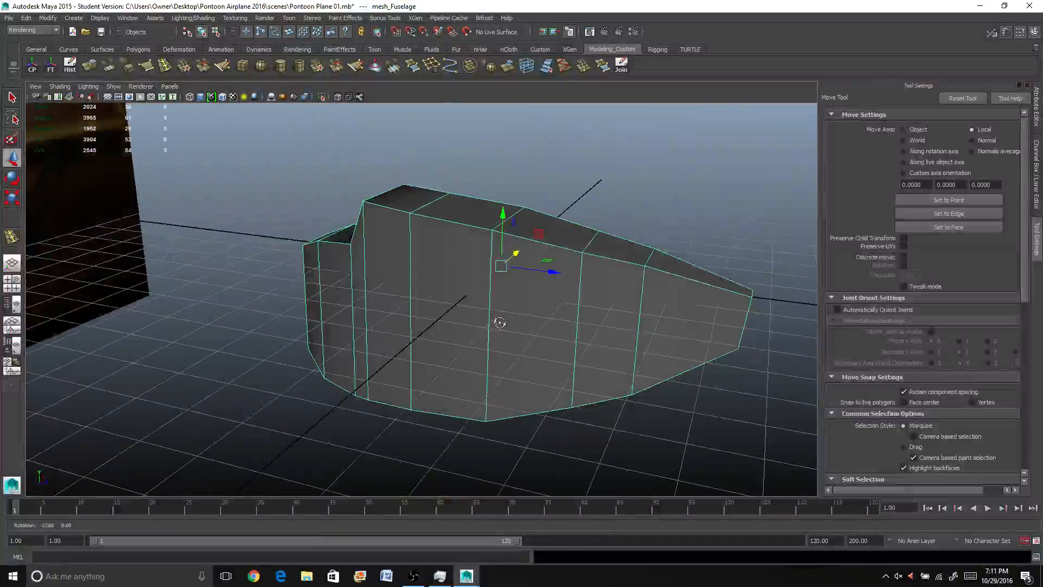
click(168, 65)
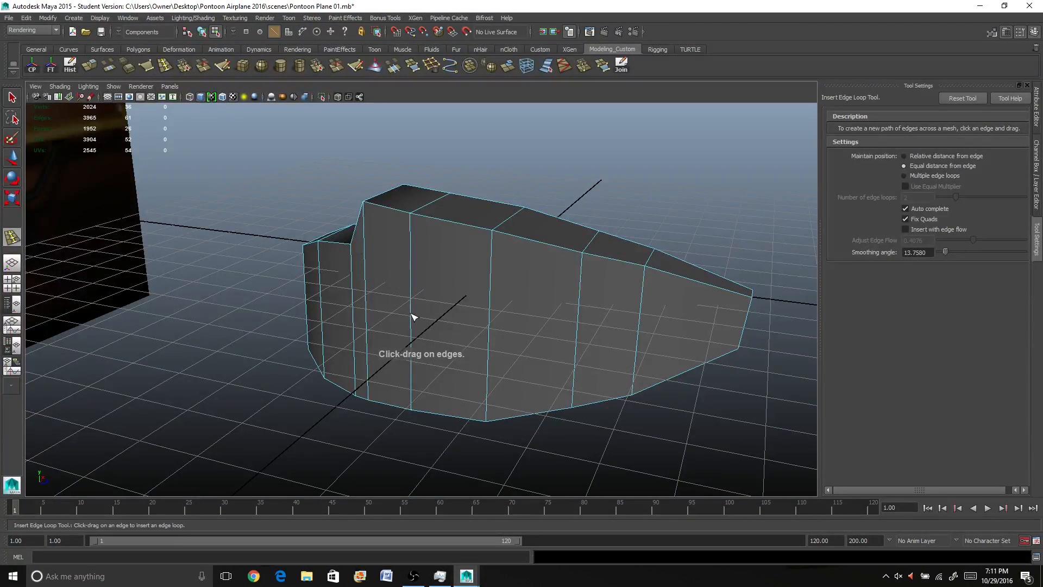
mouse_move(459, 286)
alt+mouse_down()
mouse_move(396, 265)
mouse_move(442, 274)
alt+mouse_up()
key(ctrl+z)
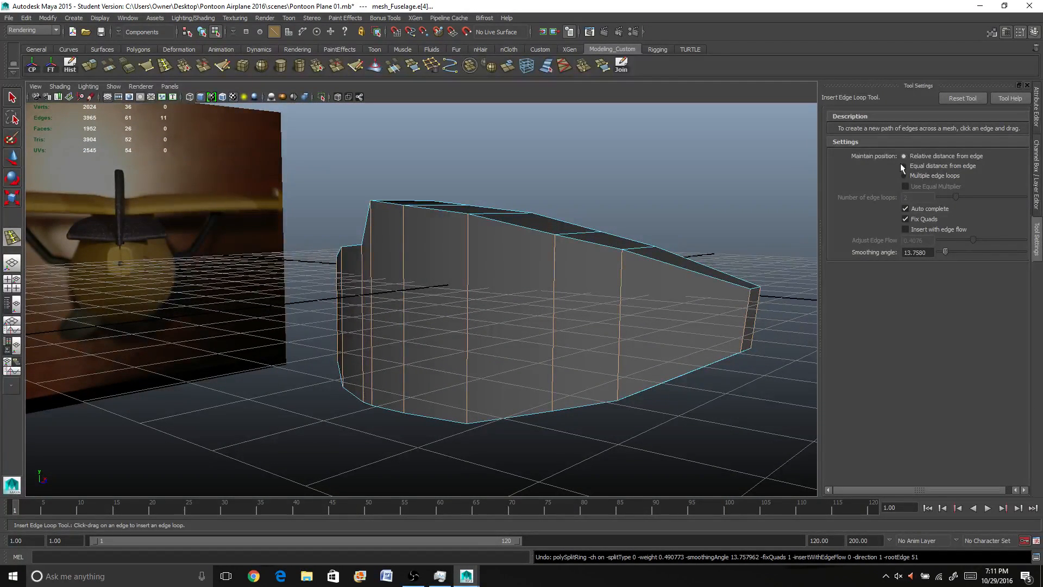
key(ctrl+z)
click(407, 328)
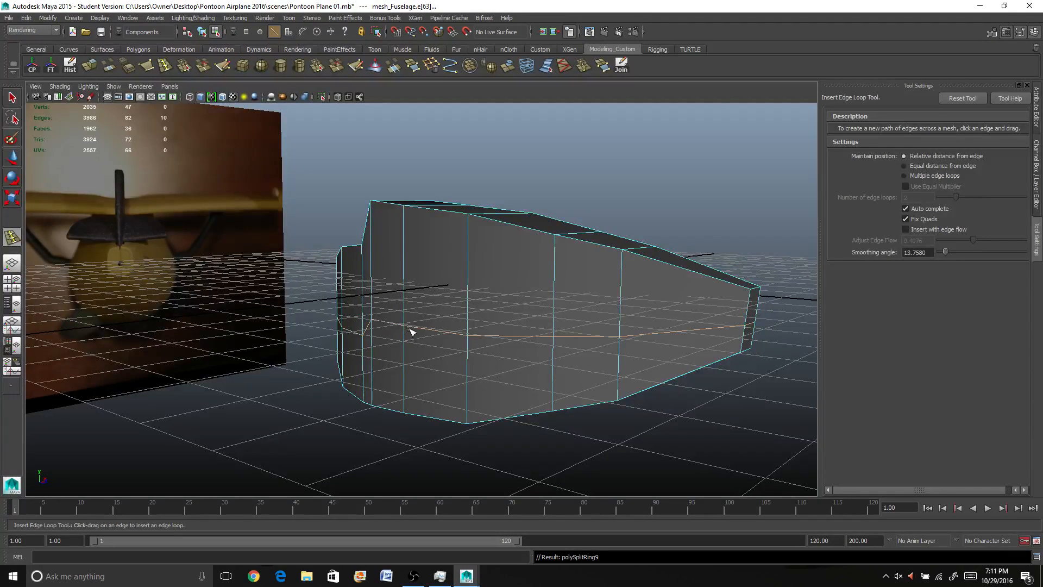
Step: Flatten the side edge loop by scaling it vertically to nearly zero, and raise it slightly
alt+drag(411, 331, 494, 319)
alt+drag(266, 373, 357, 339)
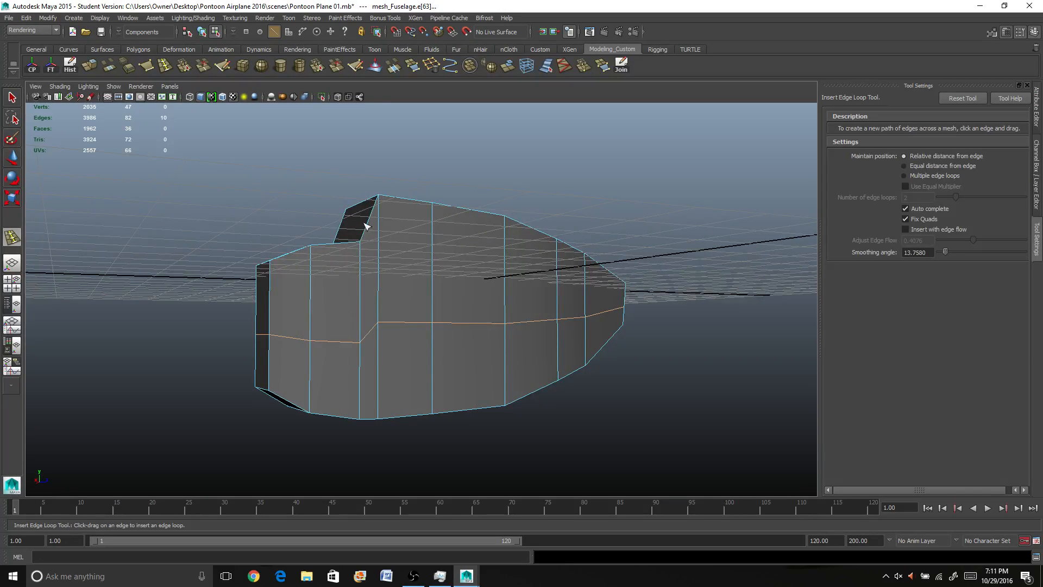
alt+drag(592, 345, 520, 338)
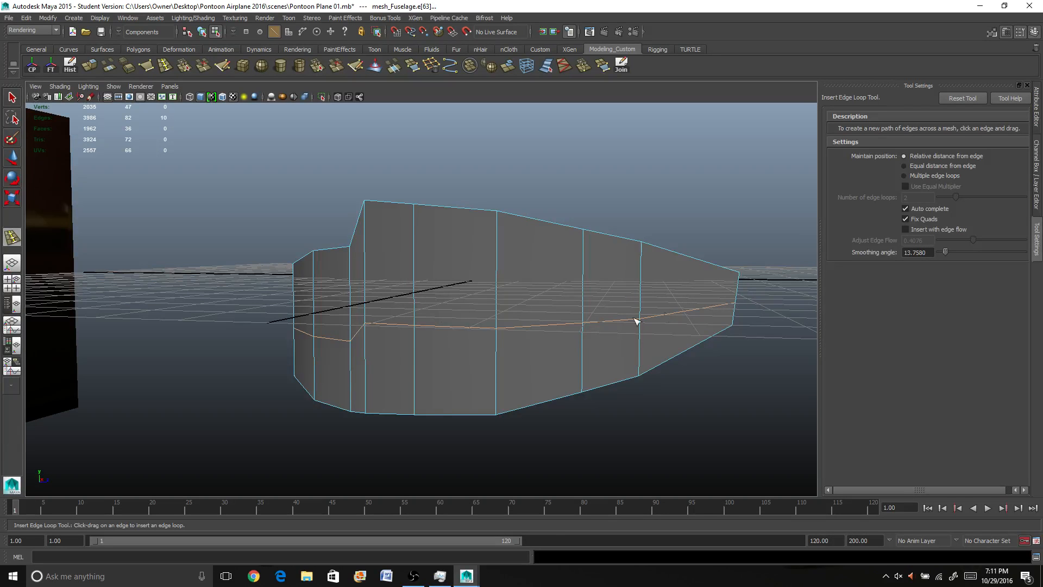
mouse_move(312, 330)
alt+mouse_down()
mouse_move(284, 326)
mouse_move(345, 332)
mouse_move(306, 339)
alt+mouse_up()
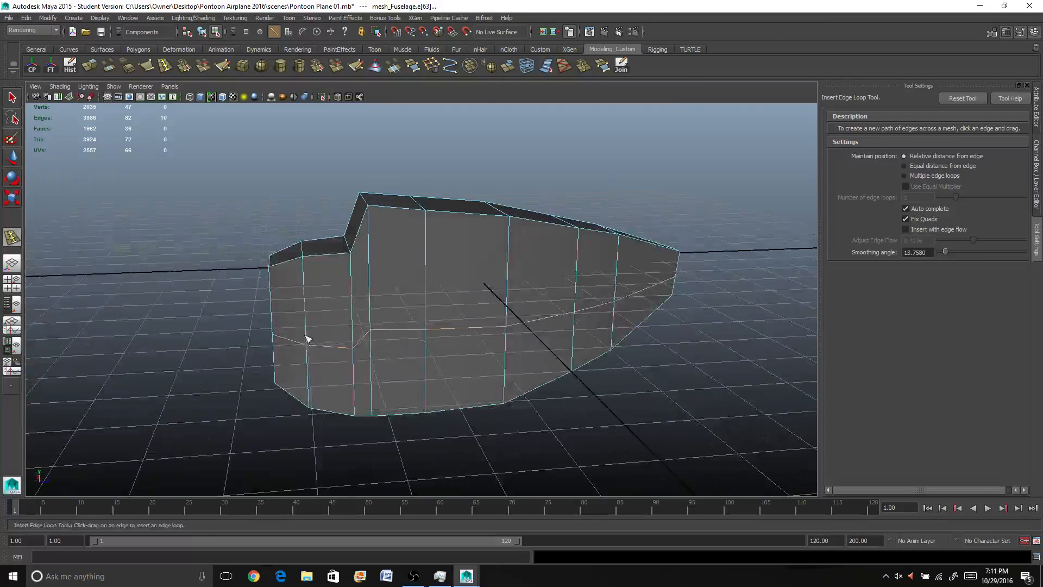
key(r)
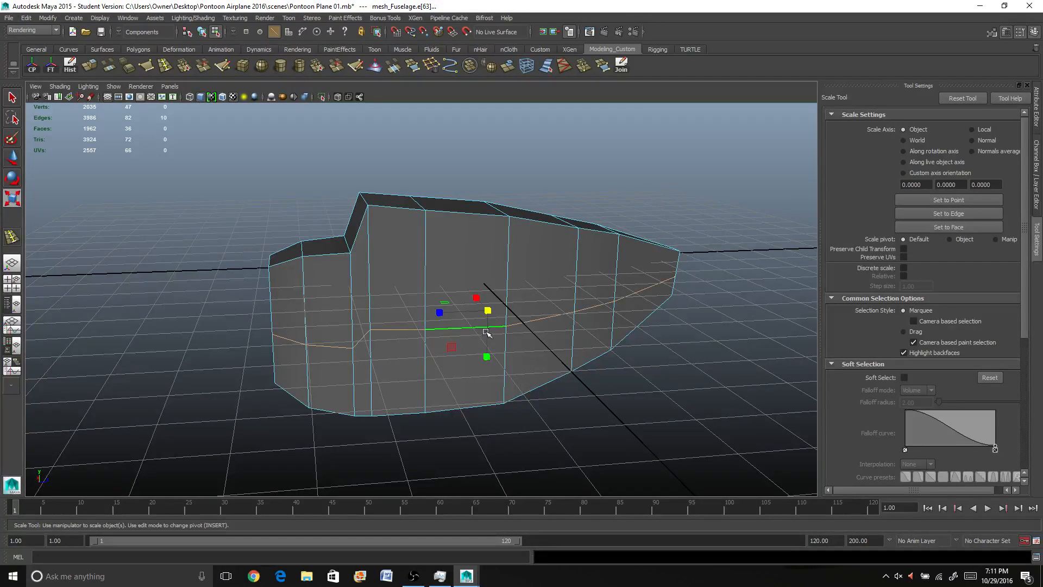
drag(486, 356, 486, 314)
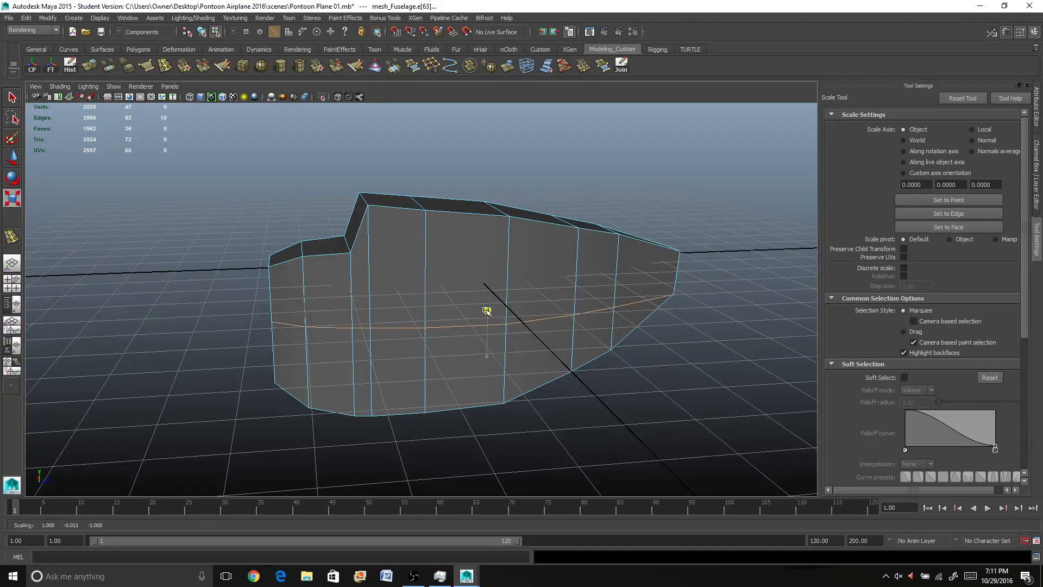
key(w)
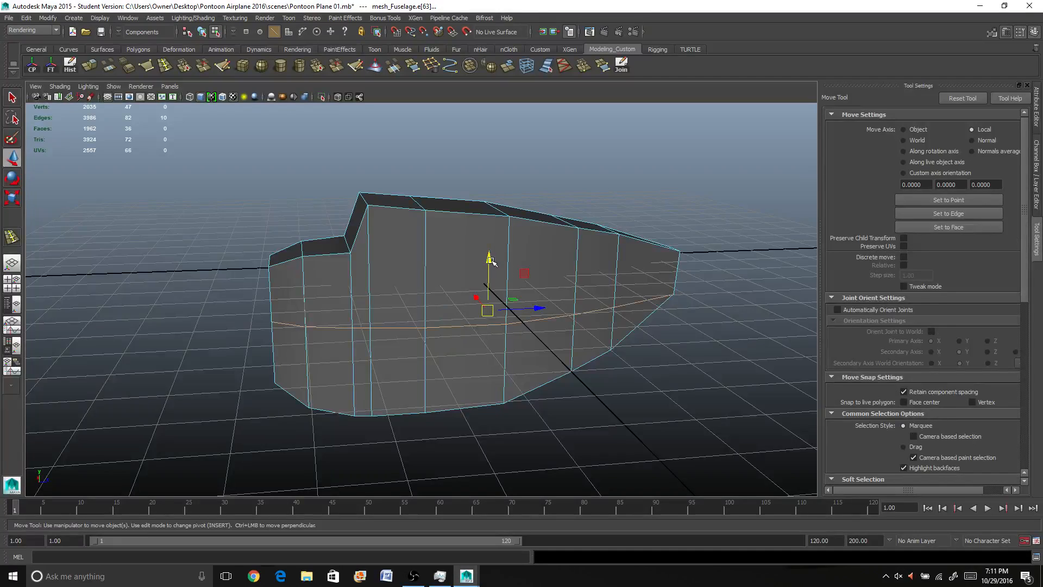
drag(489, 262, 488, 246)
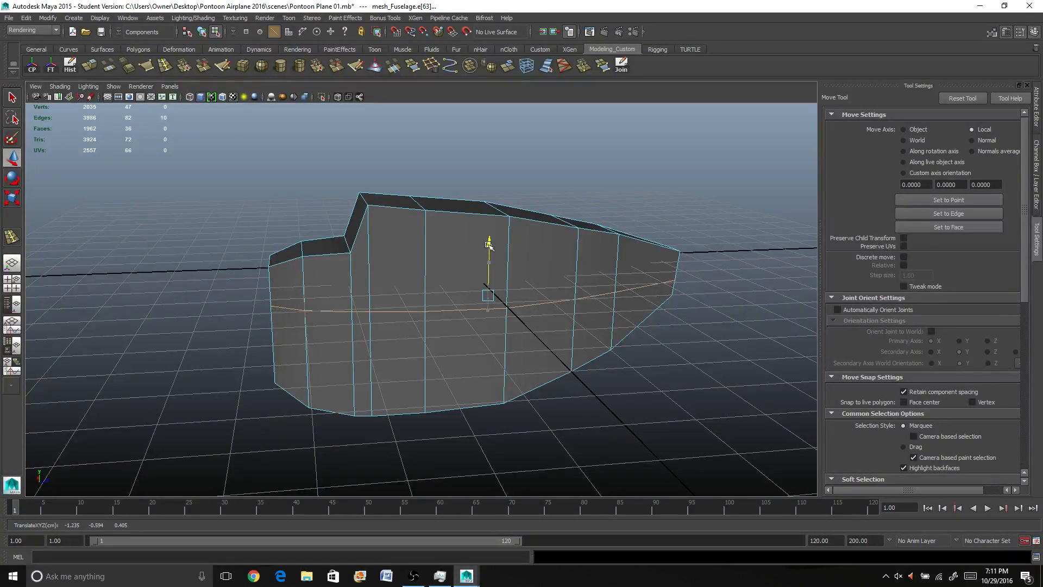
Step: Examine the side edge loop and neighbouring edges in perspective, and compare them with the front reference in the four-view layout
alt+drag(579, 302, 651, 315)
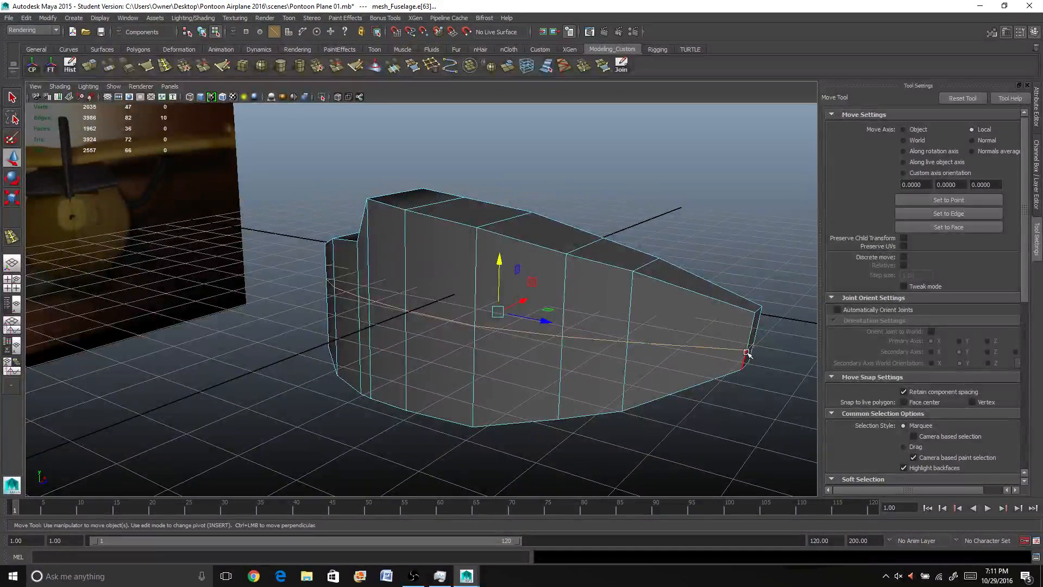
alt+drag(379, 387, 424, 329)
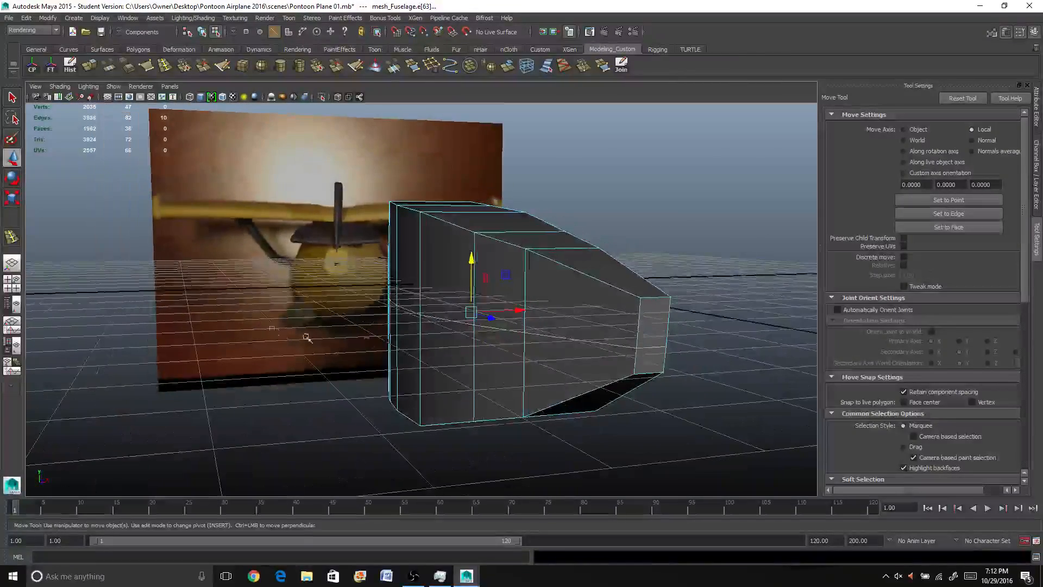
click(424, 329)
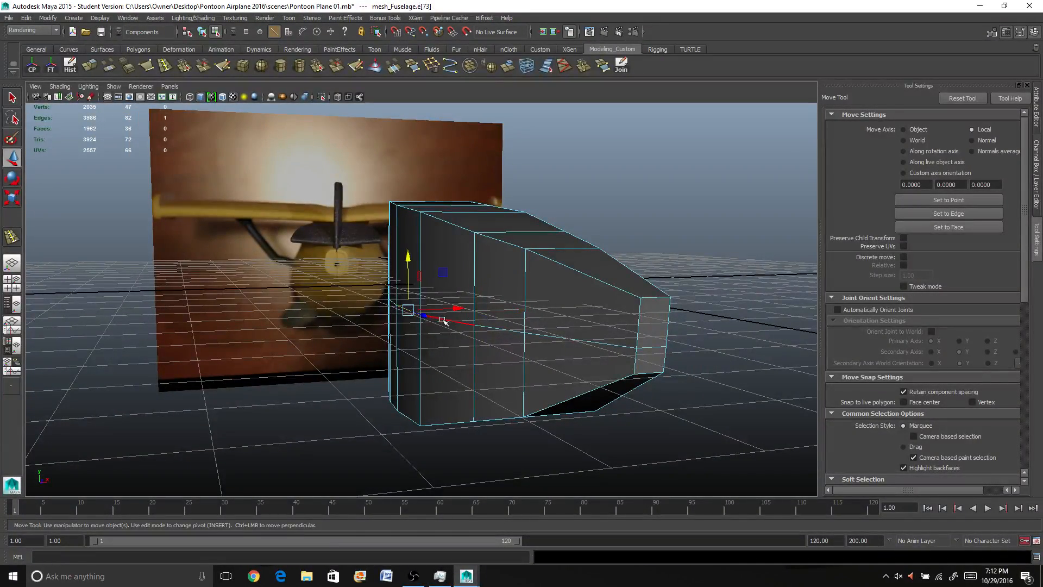
alt+drag(440, 324, 442, 350)
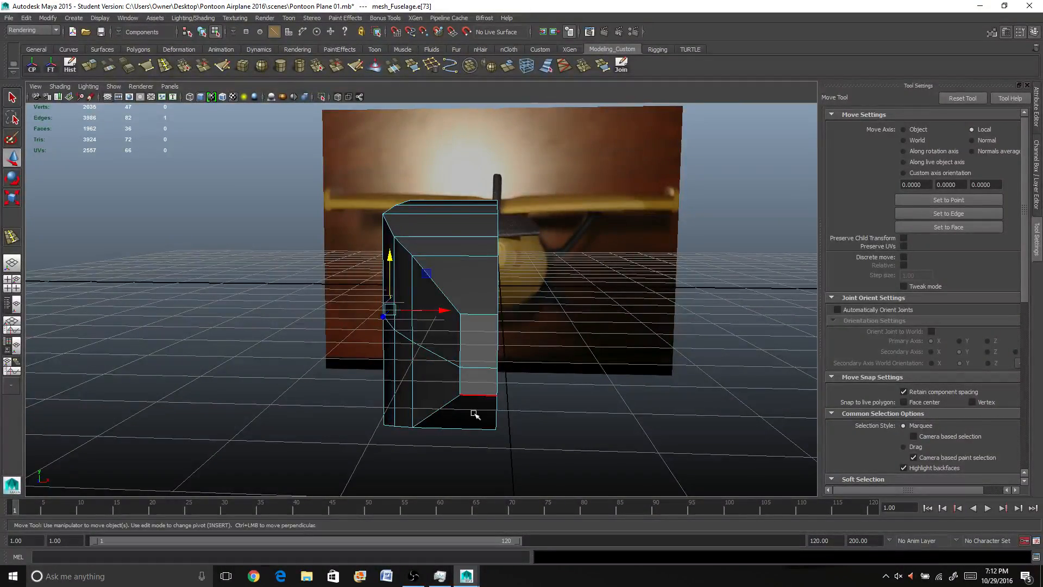
alt+drag(433, 325, 141, 315)
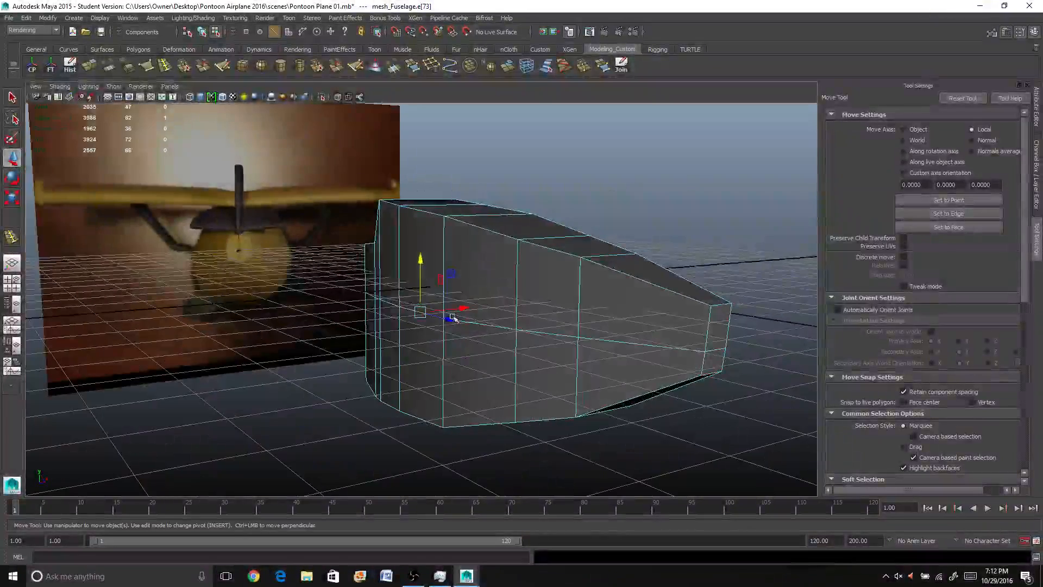
click(11, 289)
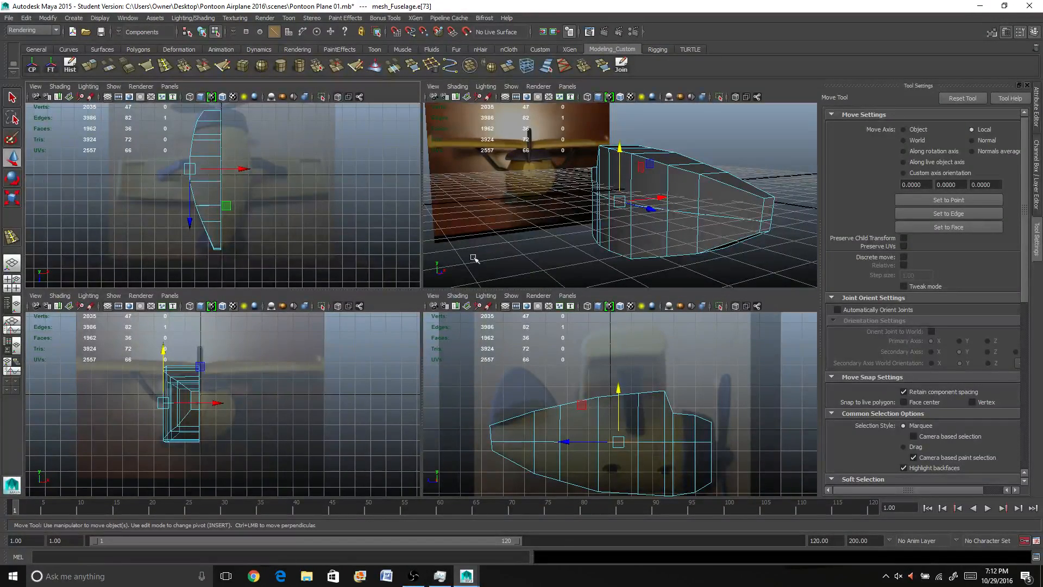
scroll(216, 414, up, 7)
alt+middle_drag(191, 413, 383, 378)
key(q)
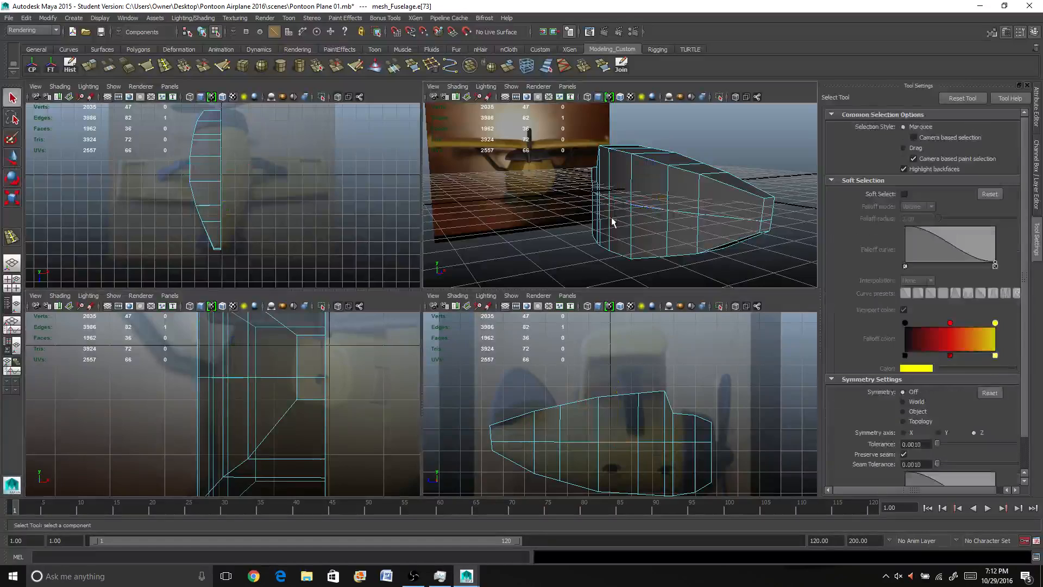
shift+click(623, 208)
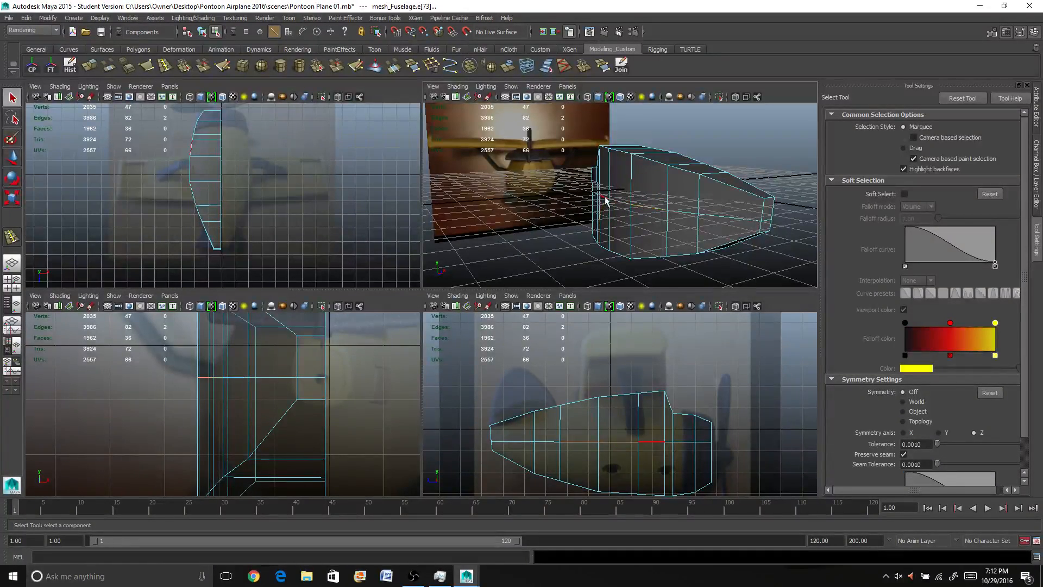
alt+drag(582, 220, 650, 221)
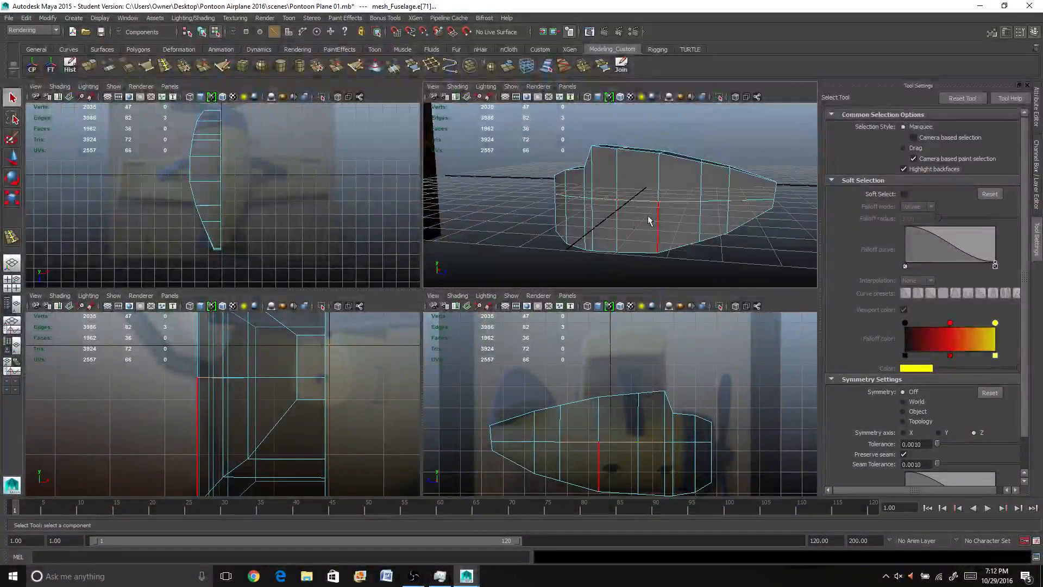
alt+middle_drag(205, 403, 181, 402)
scroll(185, 410, down, 6)
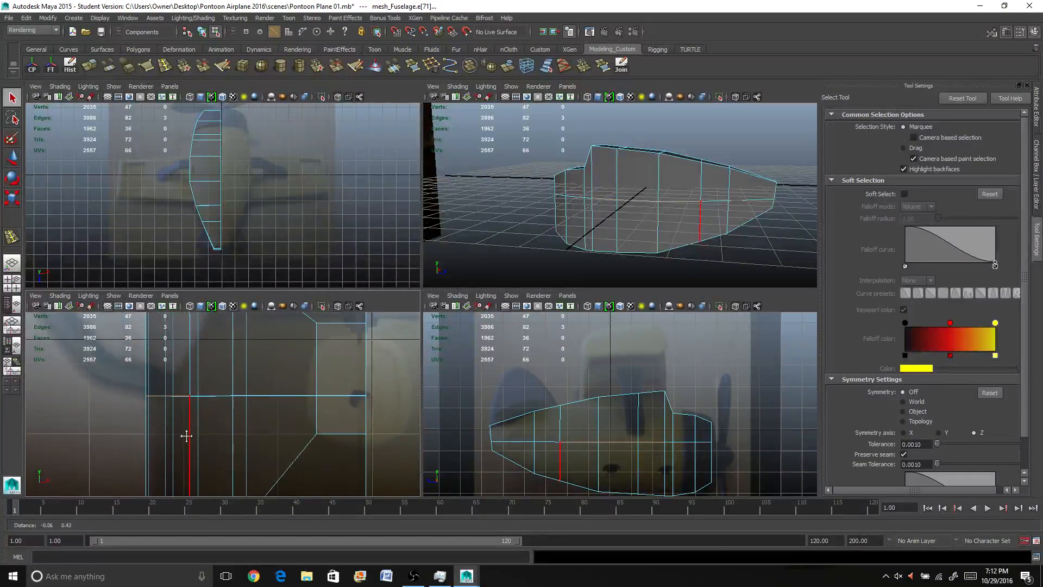
scroll(193, 417, up, 1)
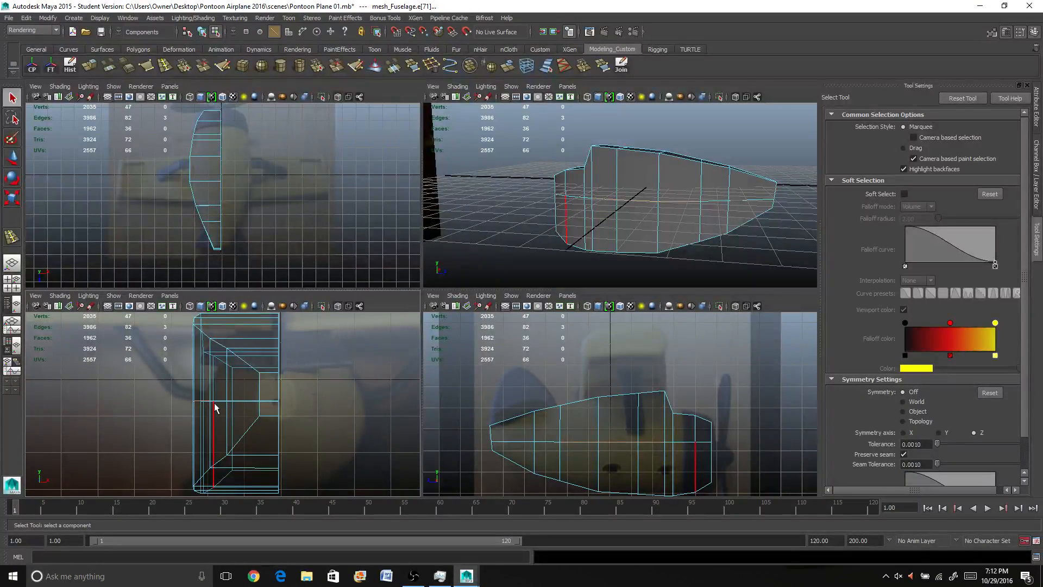
Step: In the front view, select all the fuselage's outer side vertices and move them slightly inward toward the centerline
right_drag(217, 395, 181, 325)
scroll(181, 325, down, 3)
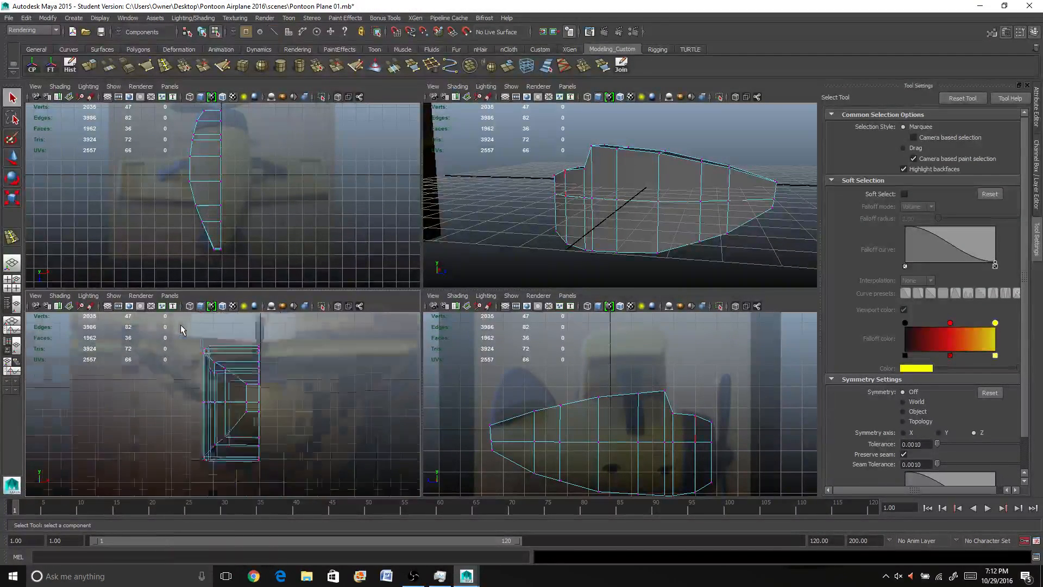
scroll(181, 328, down, 2)
drag(194, 374, 238, 464)
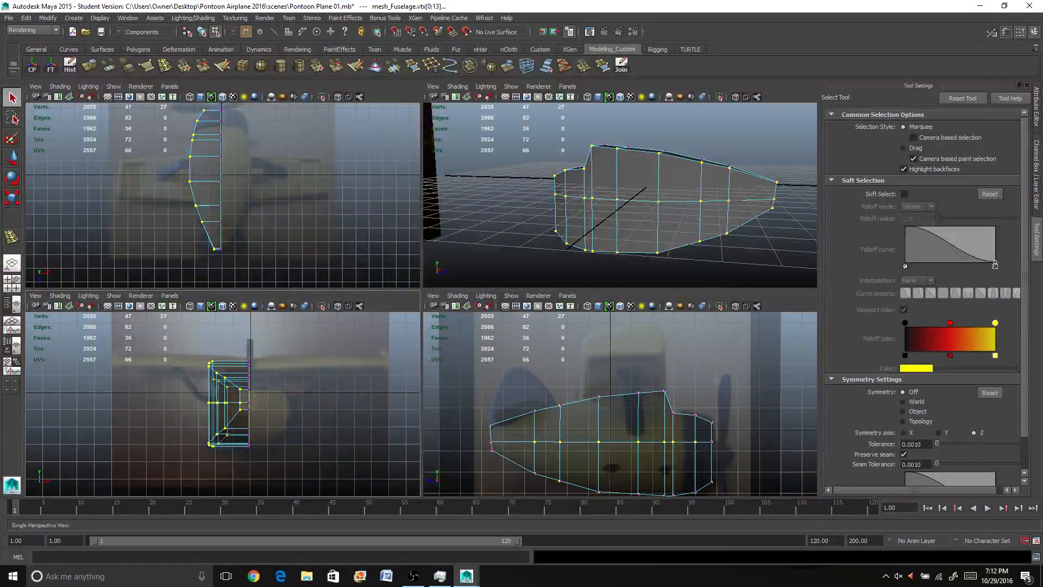
click(14, 160)
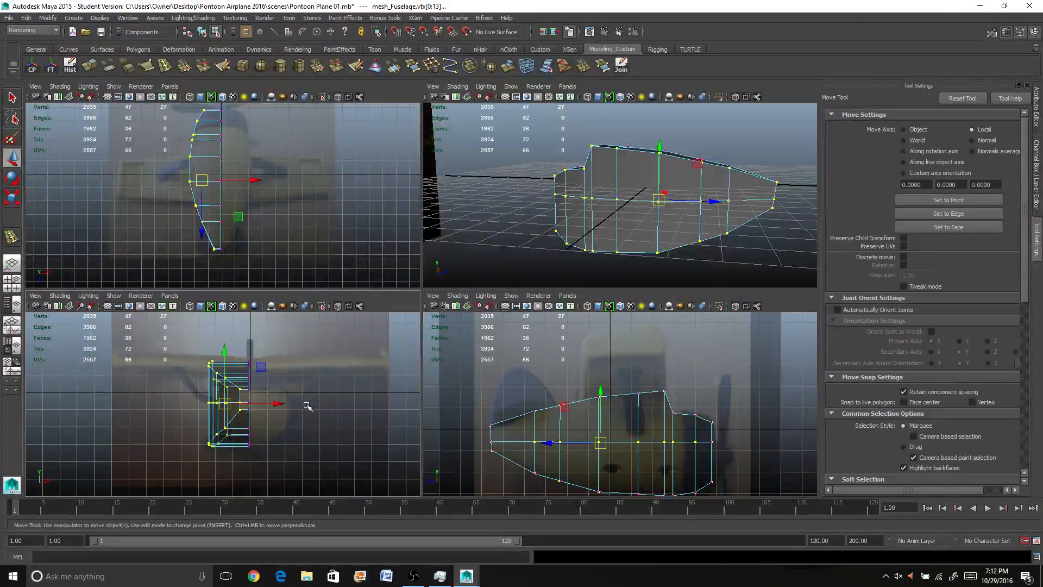
drag(276, 401, 279, 396)
scroll(258, 413, up, 5)
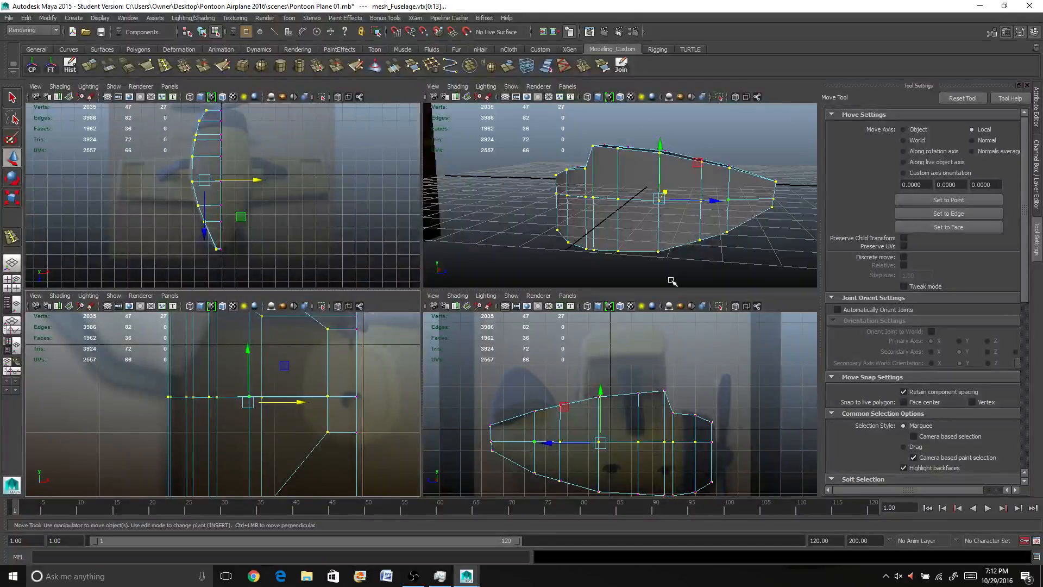
Step: In a maximized perspective view, move the three upper side vertices behind the cabin's front corner inward toward the centerline
alt+drag(672, 281, 698, 200)
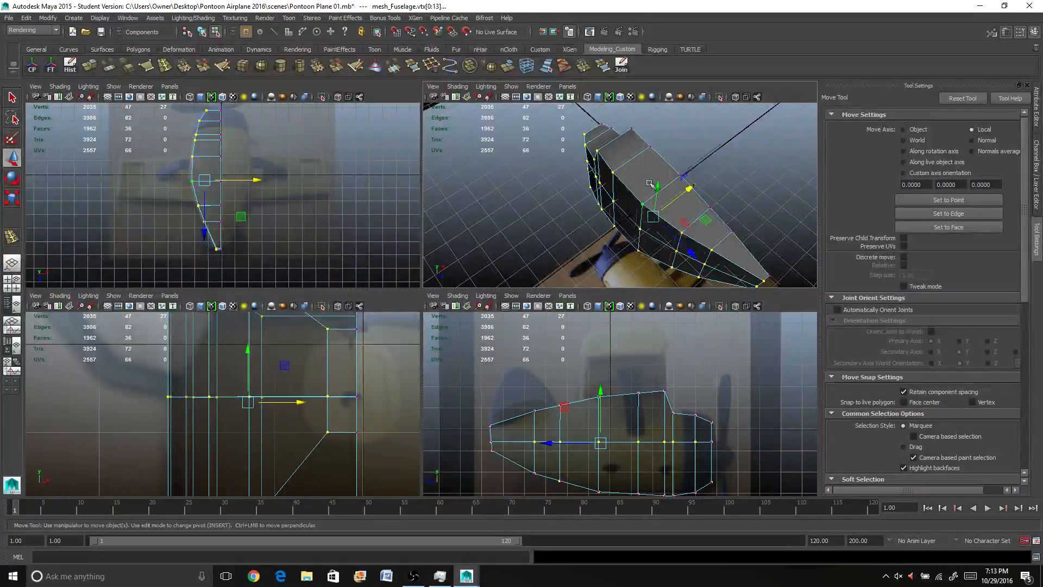
alt+drag(652, 185, 622, 224)
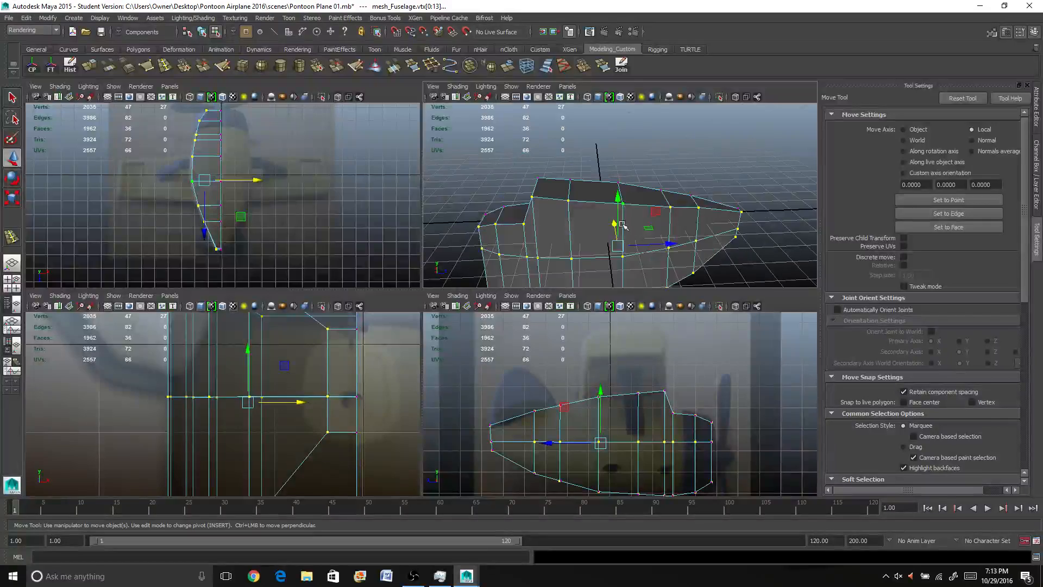
alt+drag(685, 214, 730, 254)
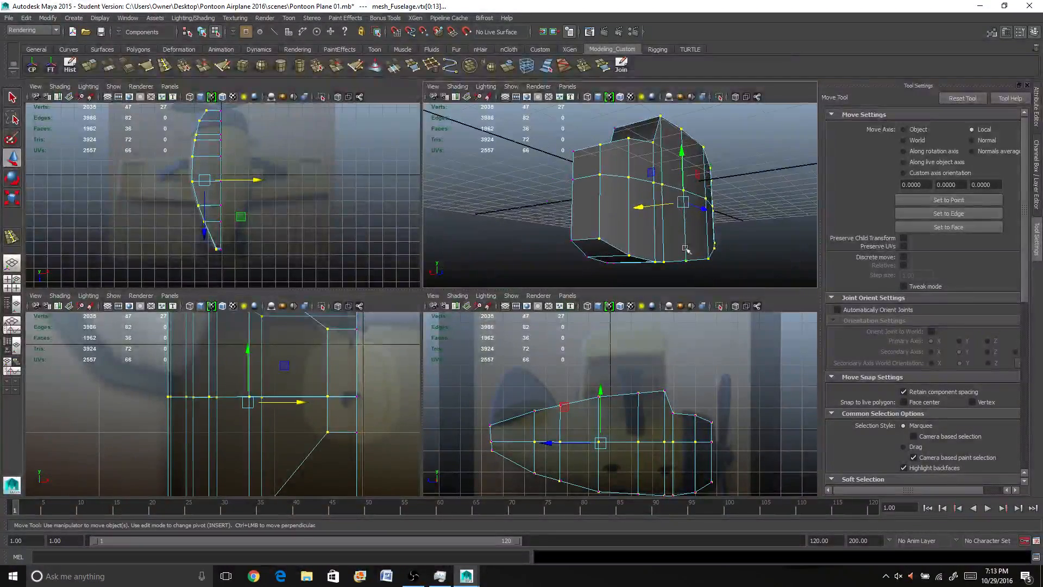
alt+drag(651, 212, 553, 223)
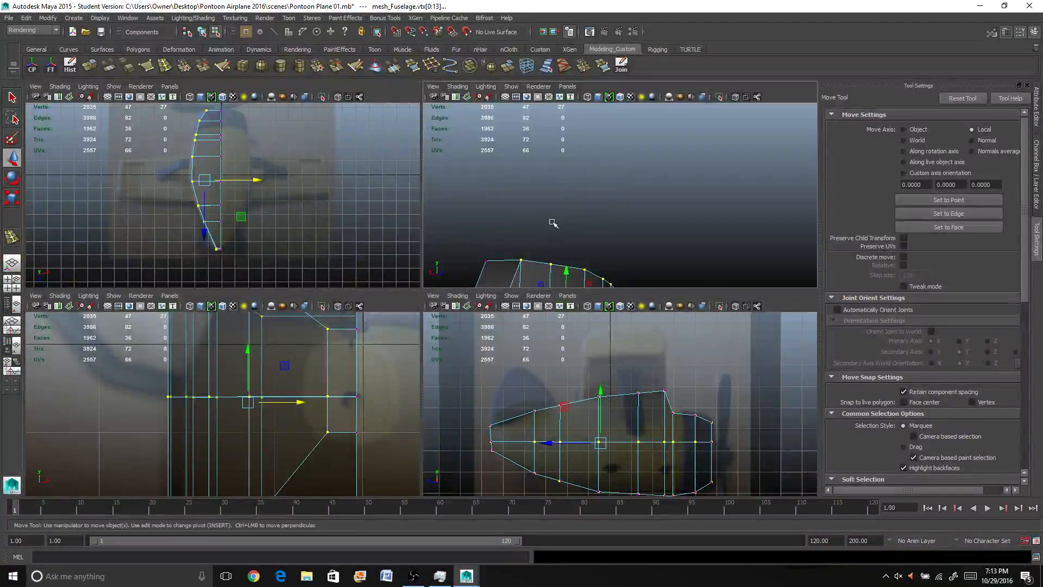
key(space)
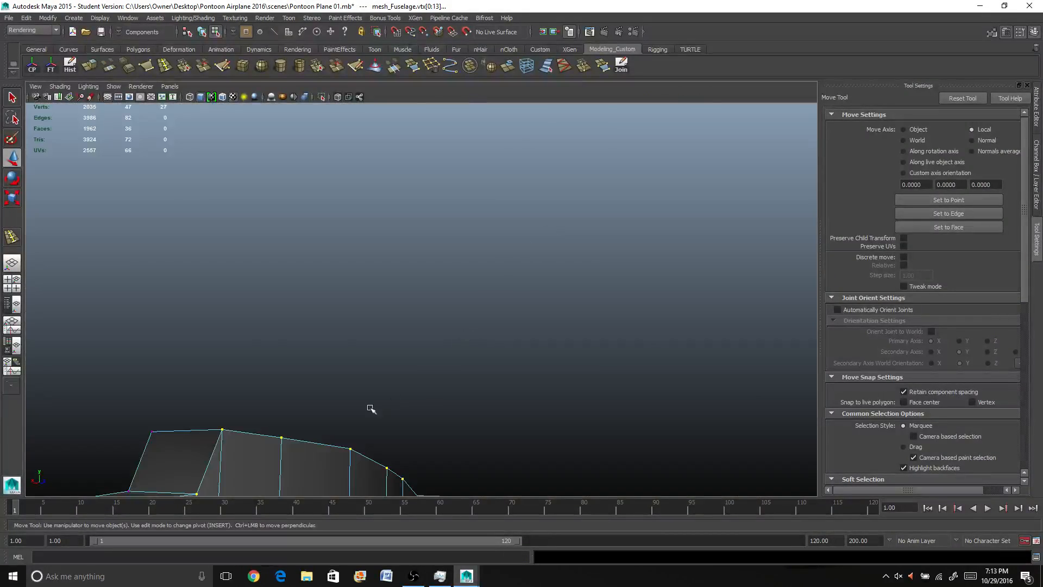
alt+drag(370, 408, 454, 337)
click(424, 312)
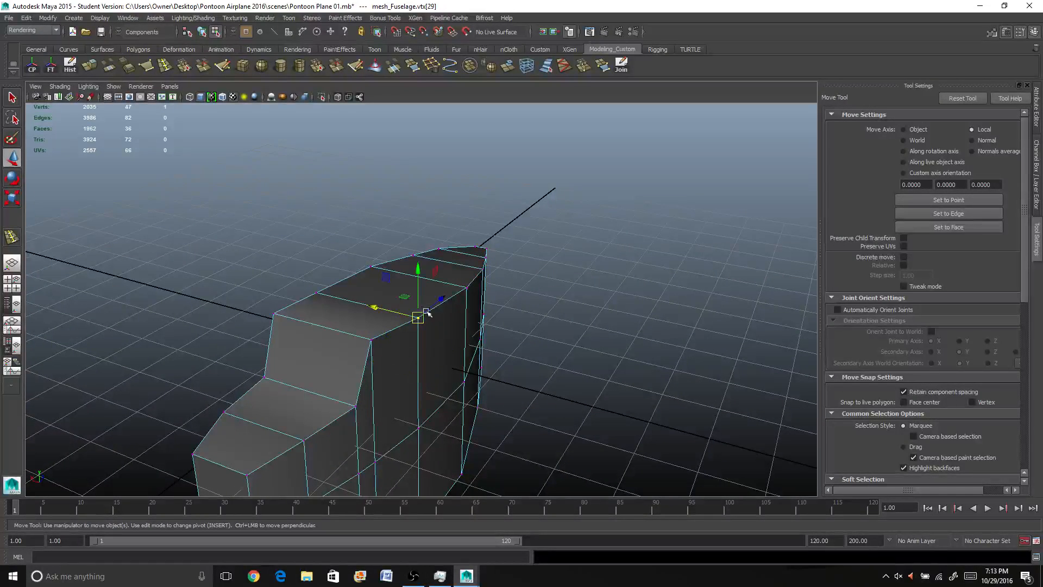
shift+click(469, 284)
shift+click(484, 269)
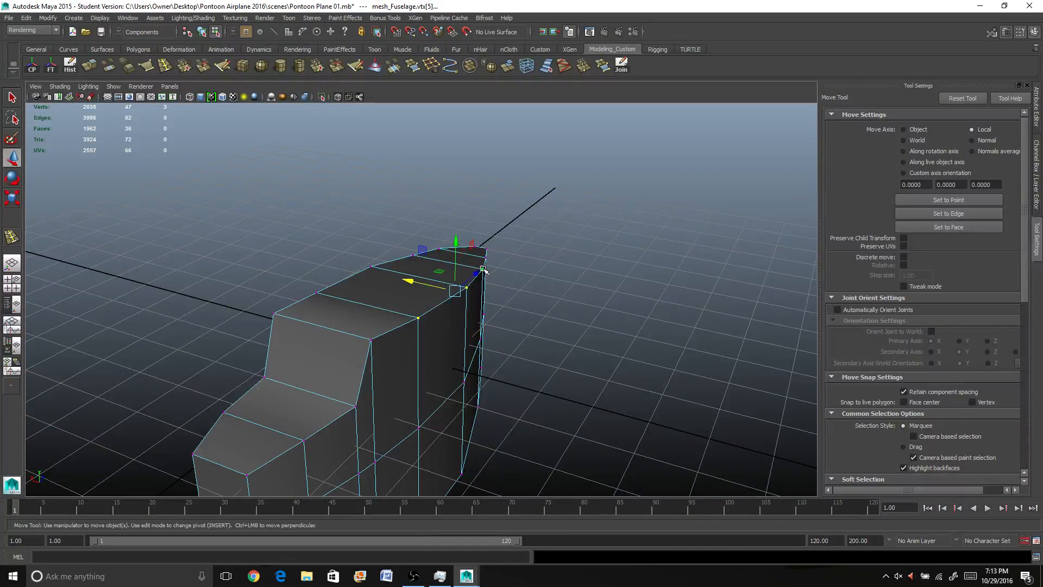
alt+drag(484, 270, 374, 295)
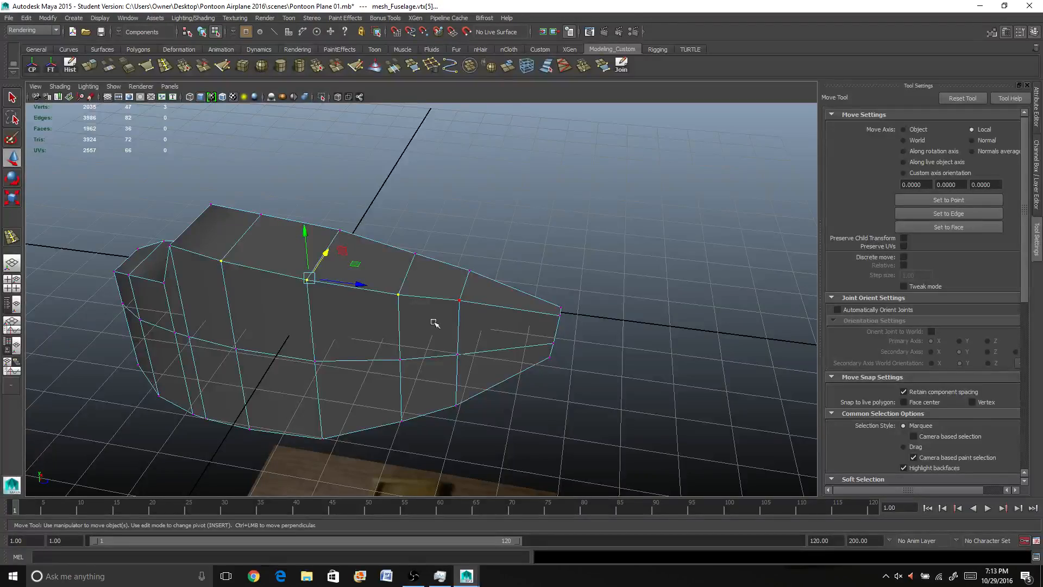
alt+drag(434, 323, 341, 267)
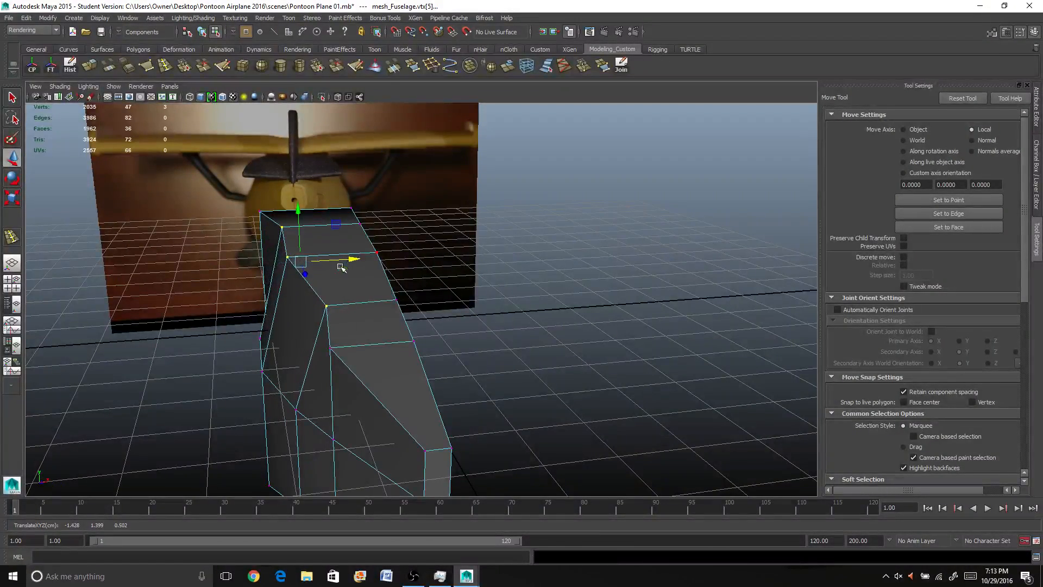
Step: Scale the three upper side vertices across the width to even out their line, and add the next vertex toward the tail to the selection
key(r)
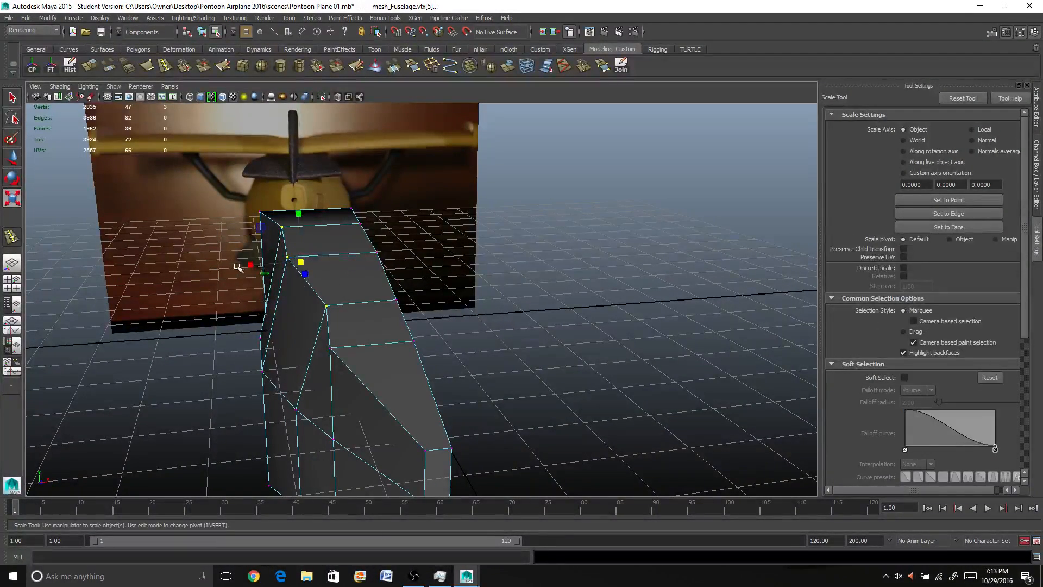
drag(249, 265, 283, 345)
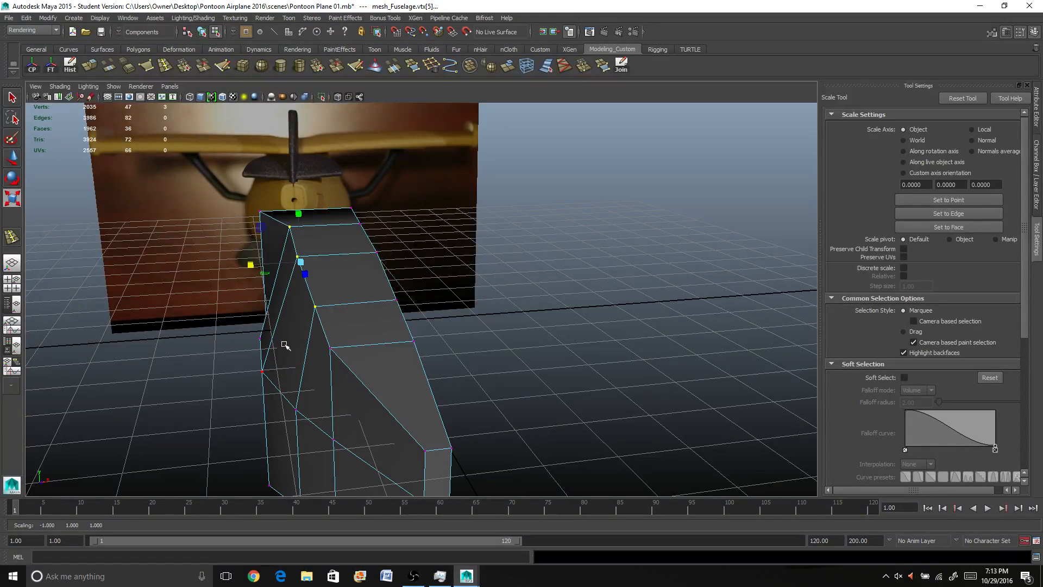
shift+click(329, 346)
key(w)
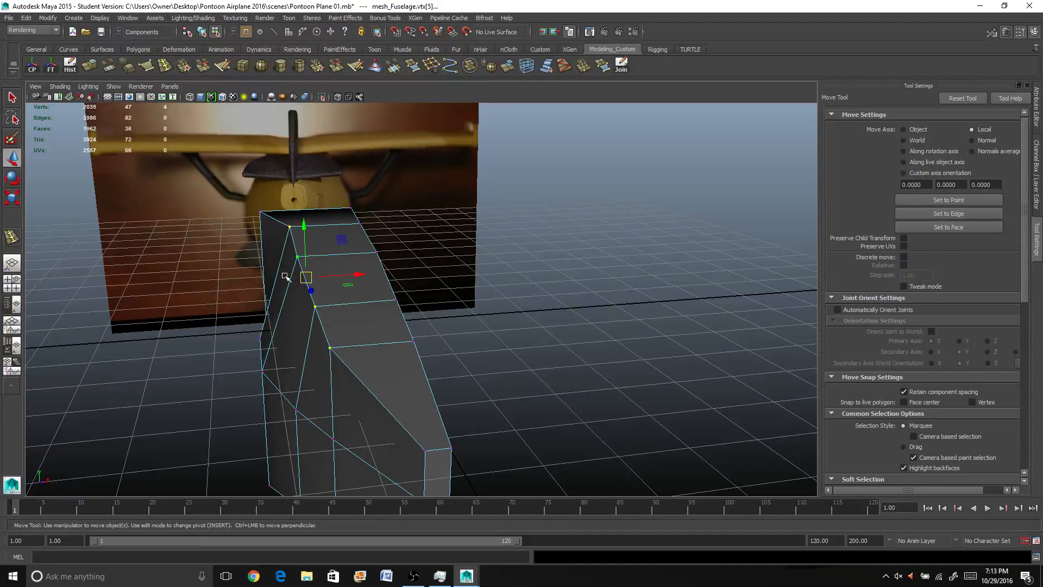
alt+drag(343, 274, 393, 275)
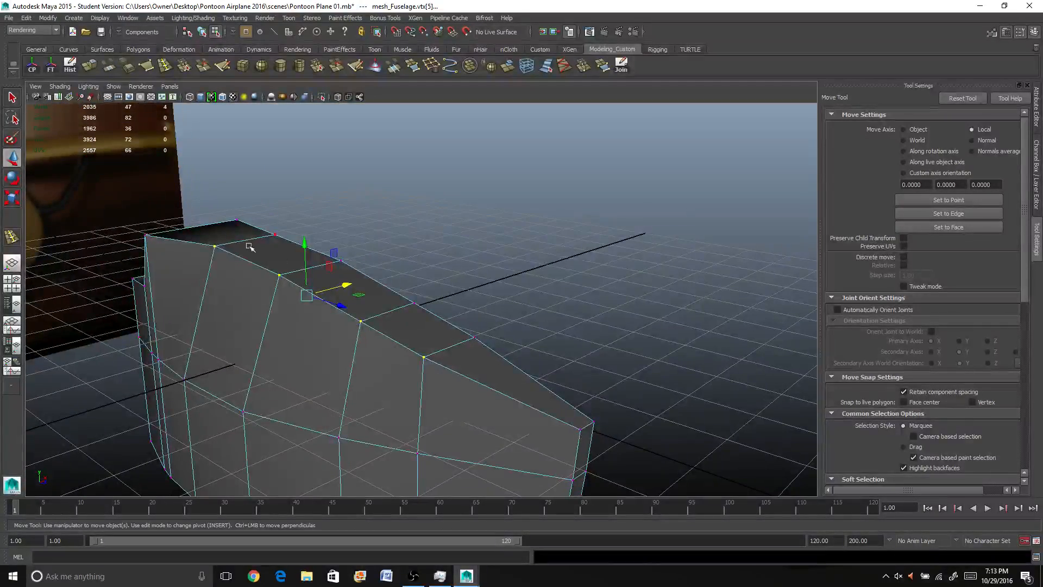
Step: Move the cabin's upper front corner vertex inward to line up with the narrowed roof edge
click(214, 247)
drag(257, 238, 307, 322)
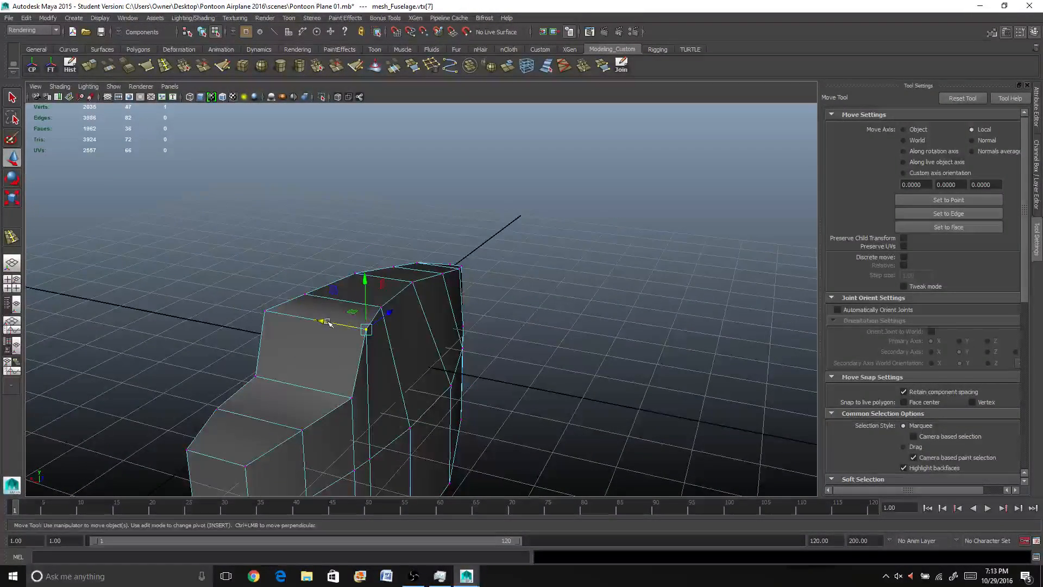
drag(328, 321, 311, 318)
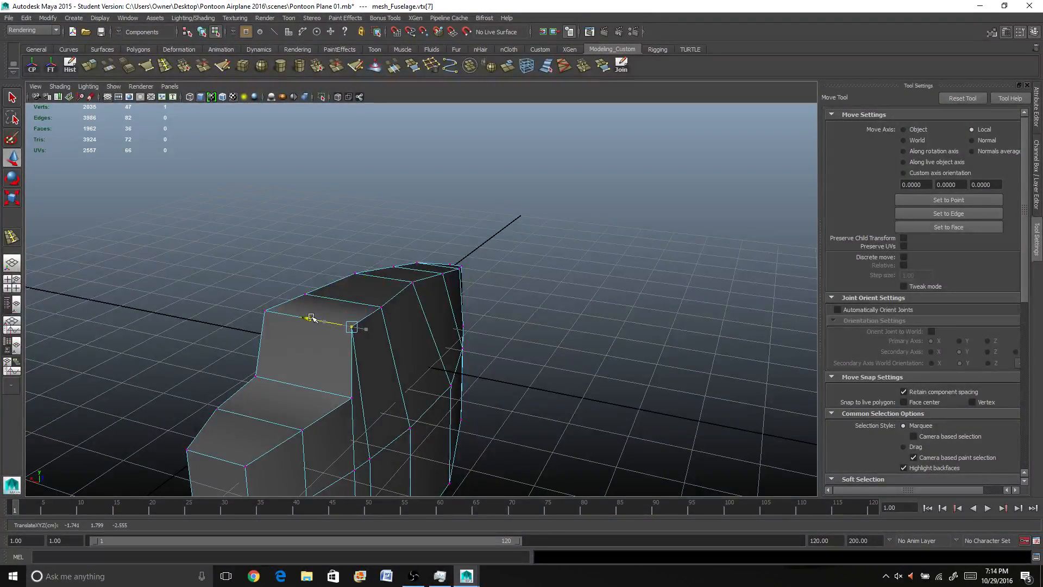
alt+drag(422, 366, 397, 355)
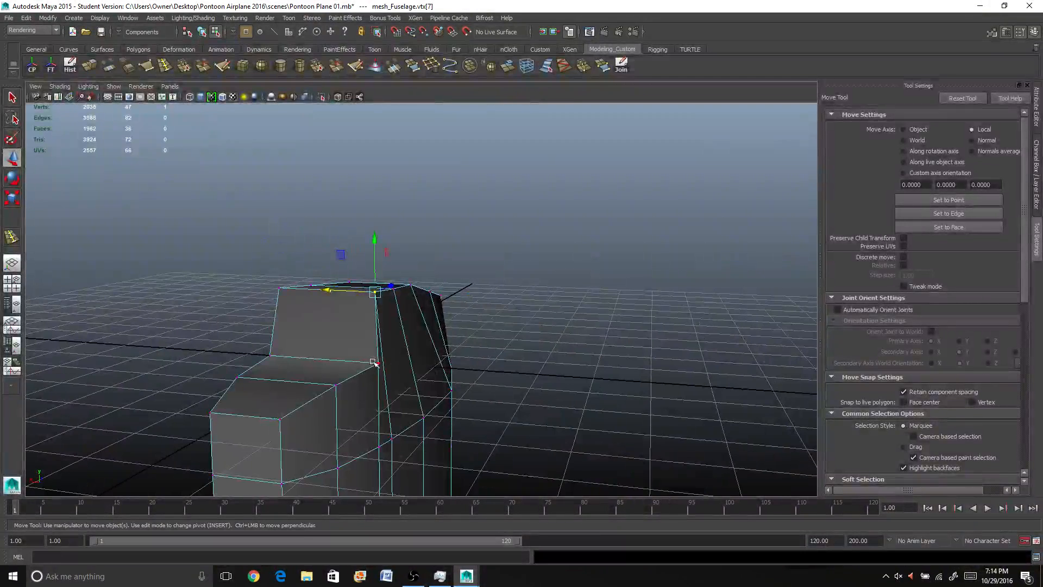
Step: Move the outer vertex at the windshield's base and the one ahead of it on the cowling inward together
click(377, 362)
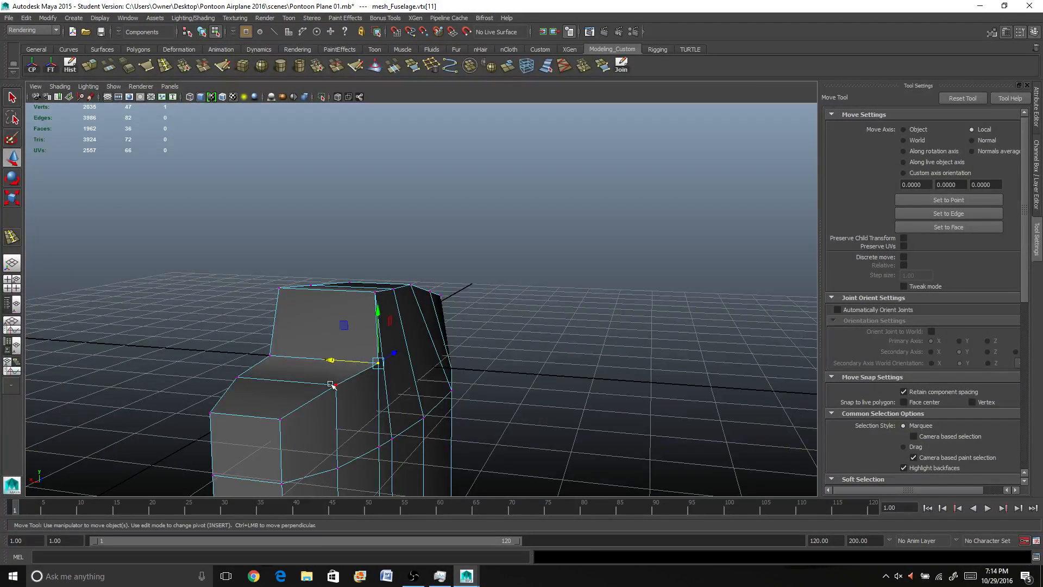
shift+click(335, 384)
drag(317, 371, 297, 370)
mouse_move(430, 370)
alt+mouse_down()
mouse_move(301, 370)
mouse_move(442, 367)
mouse_move(416, 371)
alt+mouse_up()
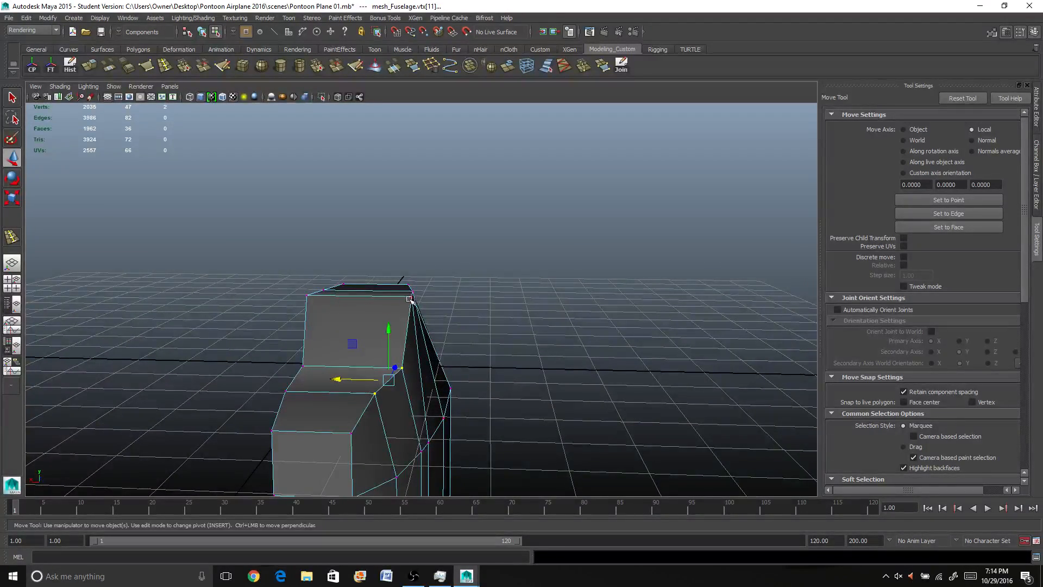
Step: Move the two upper side vertices nearest the fuselage's tail inward toward the centerline, one at a time
alt+drag(411, 299, 360, 336)
click(365, 337)
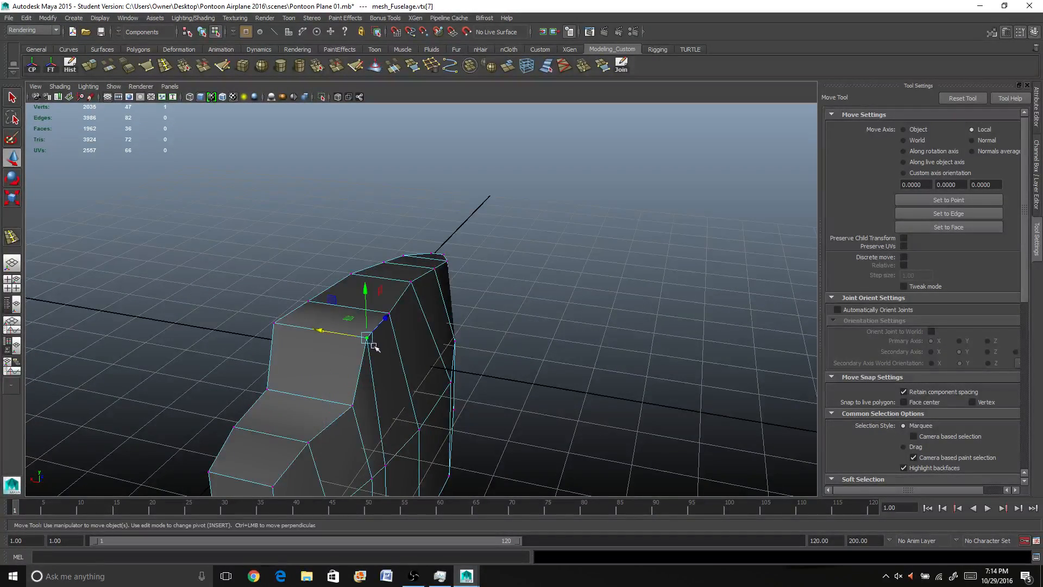
alt+drag(304, 326, 402, 431)
alt+drag(489, 380, 299, 327)
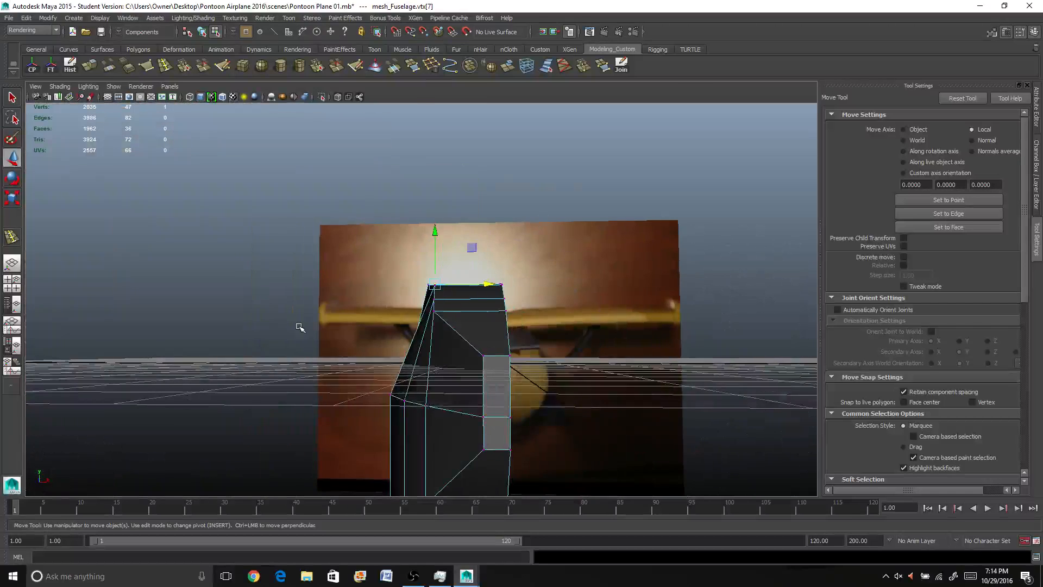
click(434, 310)
drag(488, 311, 432, 325)
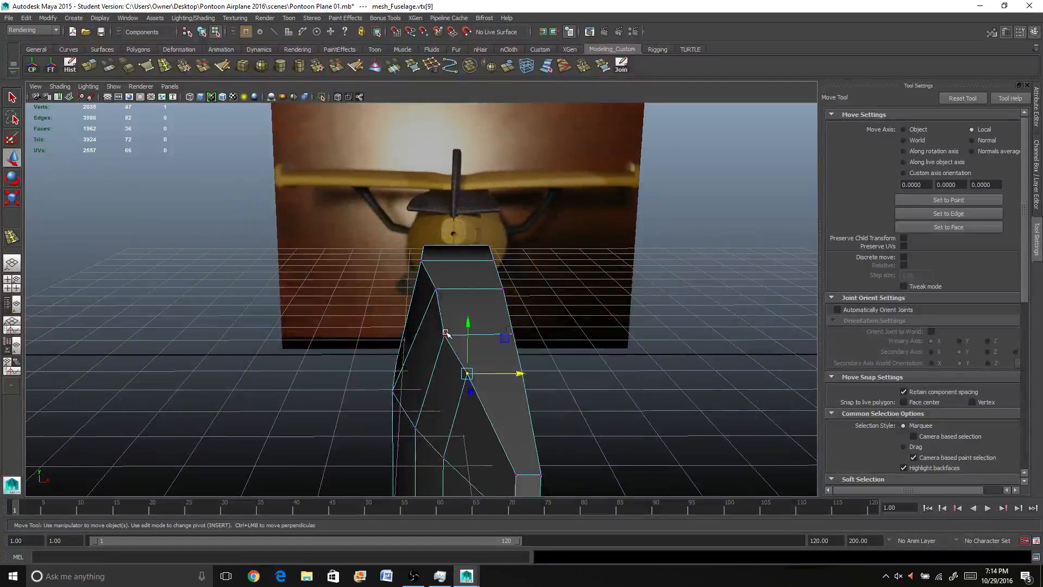
click(445, 334)
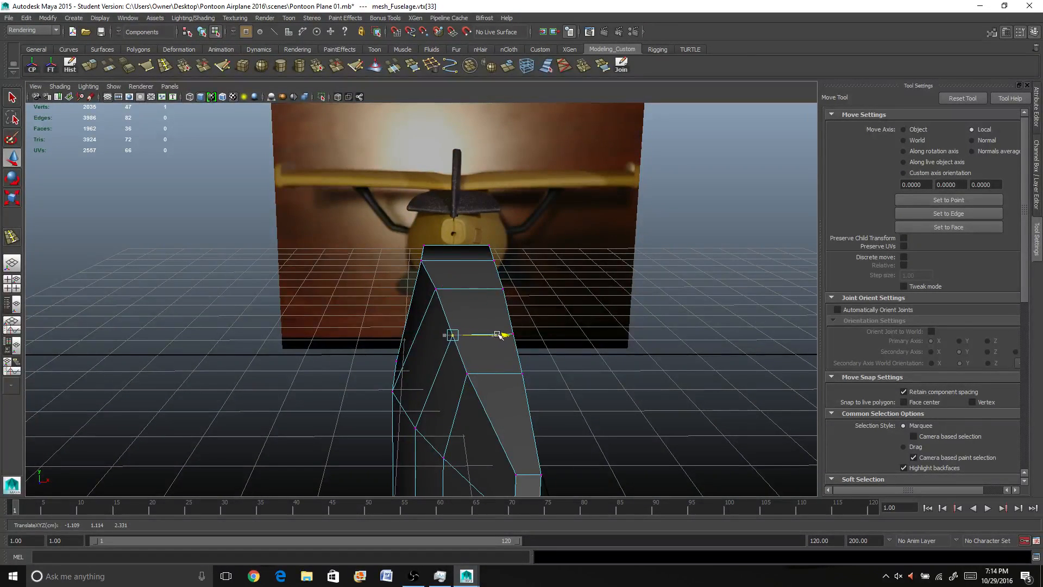
alt+drag(448, 338, 447, 342)
Step: Lower the upper side vertices between the tail and the cabin slightly so the roof's outer edge slopes down from the centerline
click(449, 337)
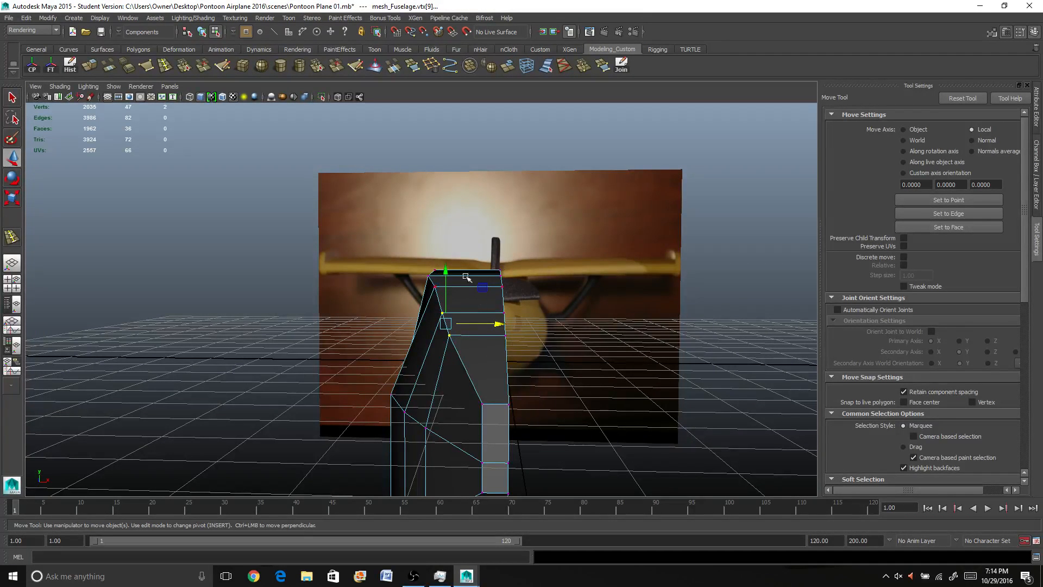
drag(446, 270, 454, 325)
click(433, 287)
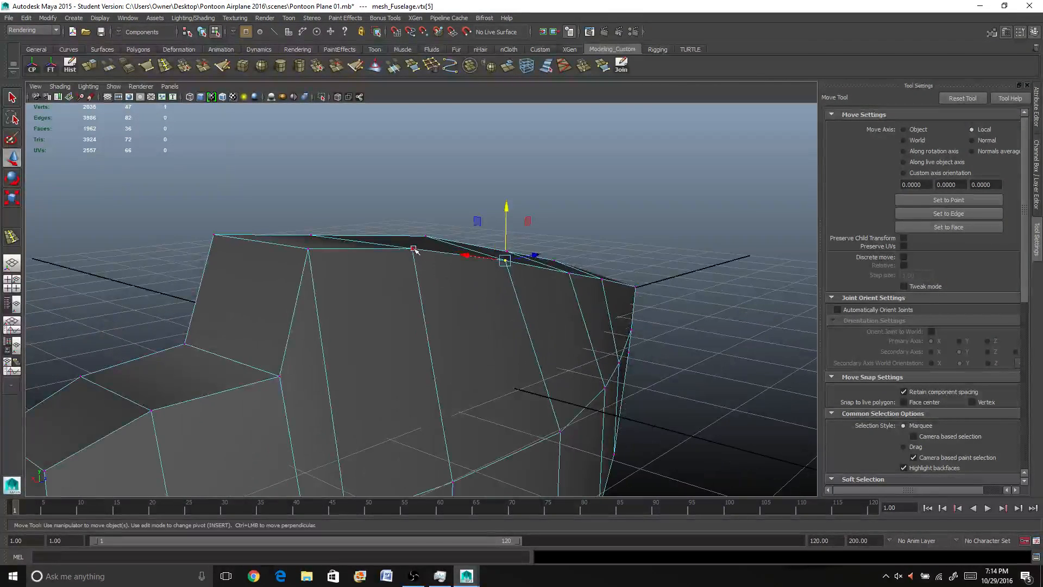
click(413, 249)
drag(409, 190, 410, 198)
click(307, 251)
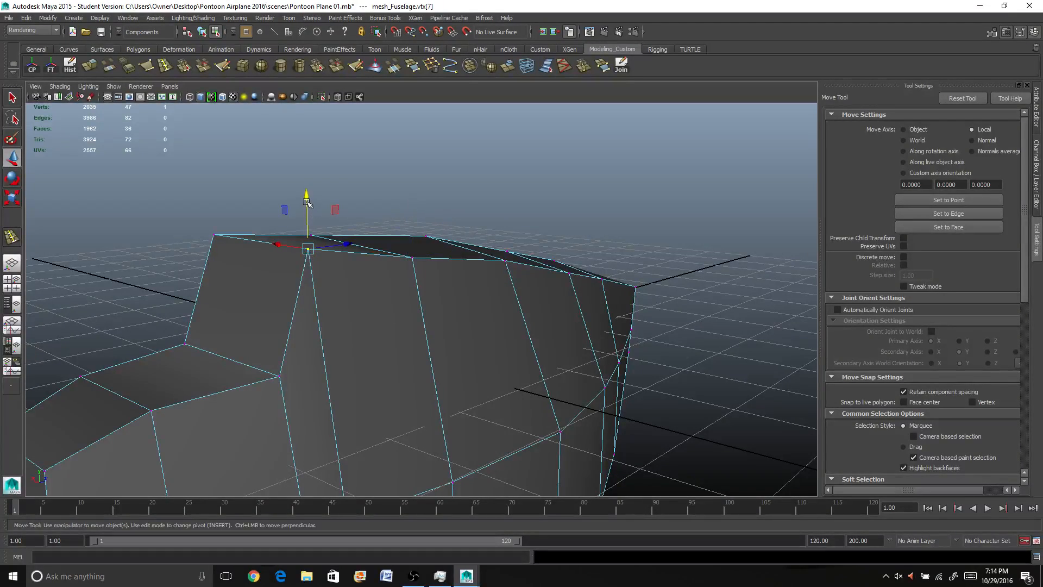
Step: Select the nine lower outer vertices from tail to nose and move them up and inward toward the centerline
alt+drag(321, 372, 243, 328)
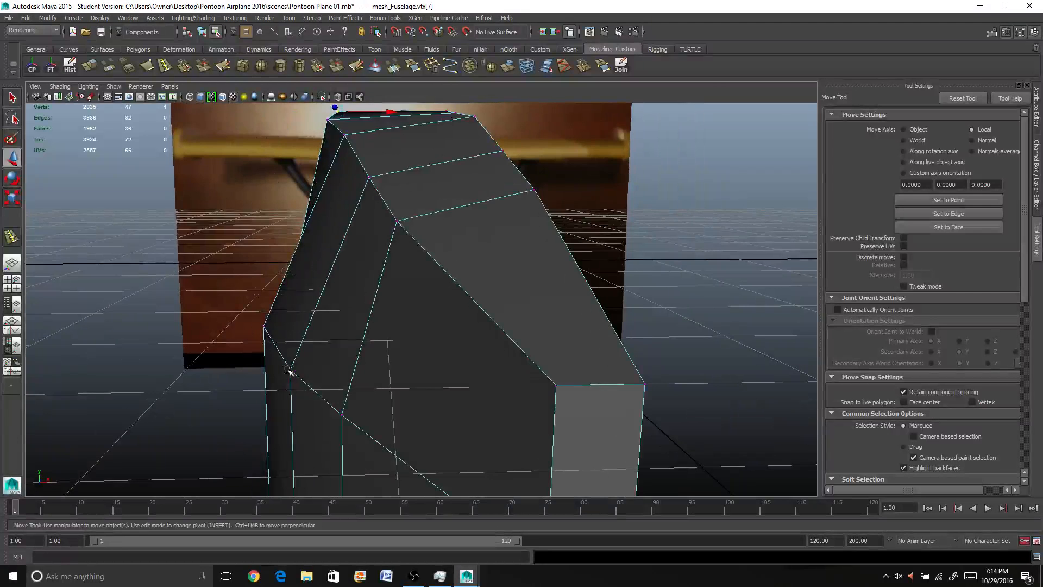
alt+drag(288, 370, 405, 313)
click(596, 194)
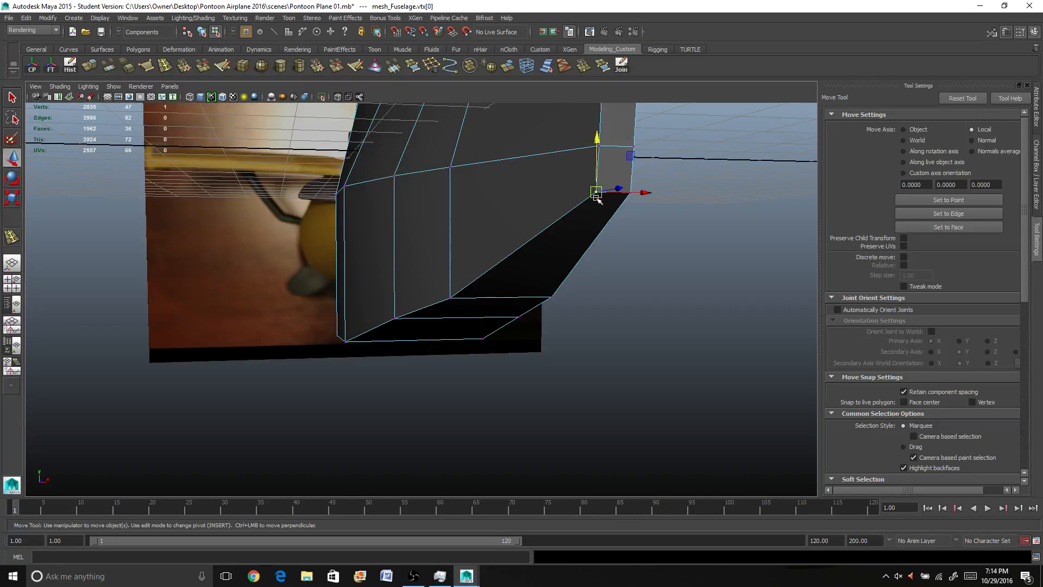
shift+click(447, 302)
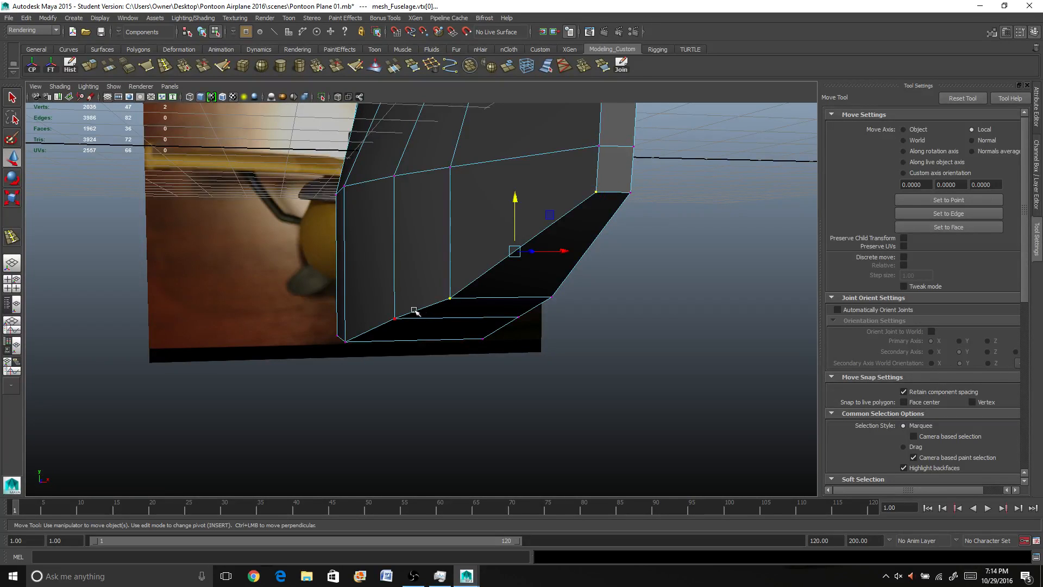
shift+click(396, 318)
alt+drag(386, 333, 498, 355)
shift+click(464, 335)
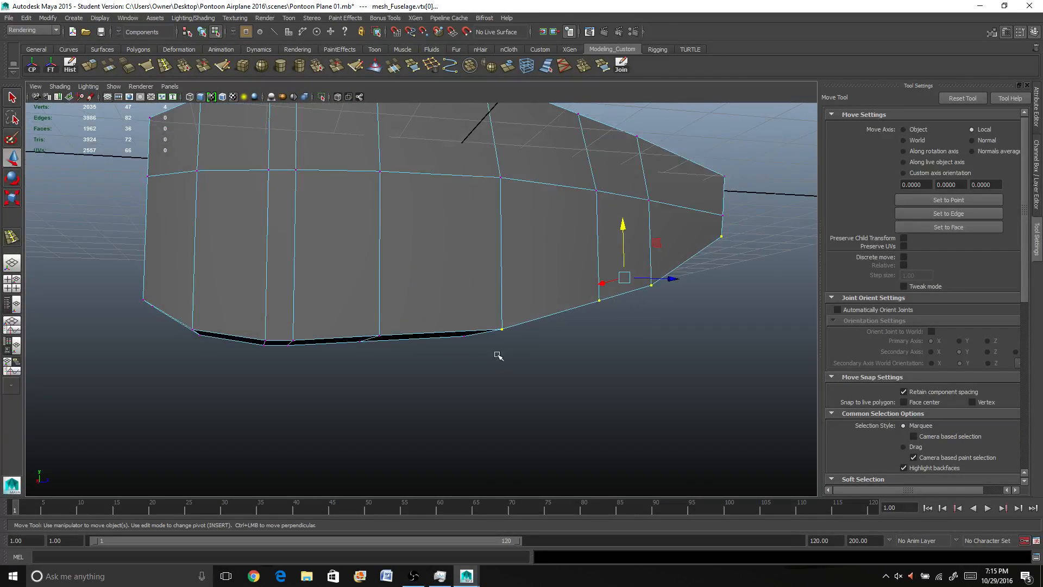
shift+click(378, 331)
alt+drag(389, 345, 373, 312)
shift+click(371, 293)
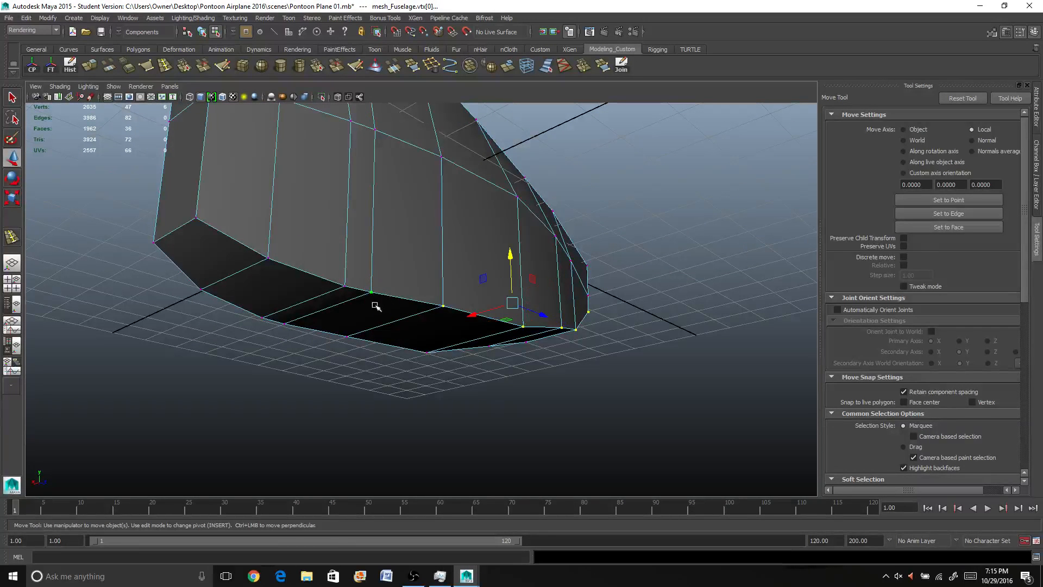
shift+click(341, 281)
shift+drag(336, 279, 366, 298)
shift+drag(256, 239, 294, 289)
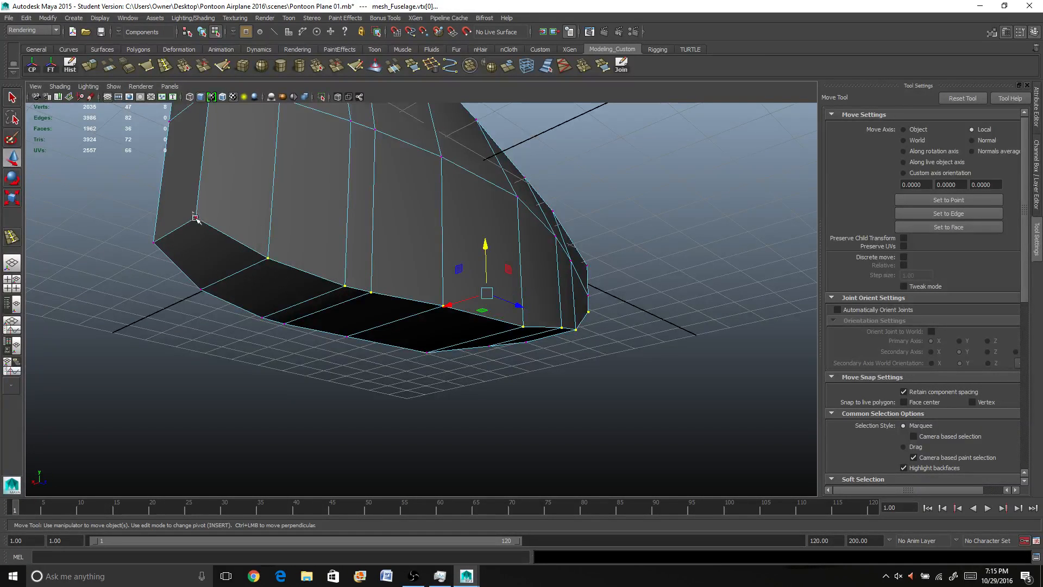
shift+drag(195, 217, 206, 231)
alt+drag(402, 337, 460, 313)
alt+drag(353, 326, 256, 291)
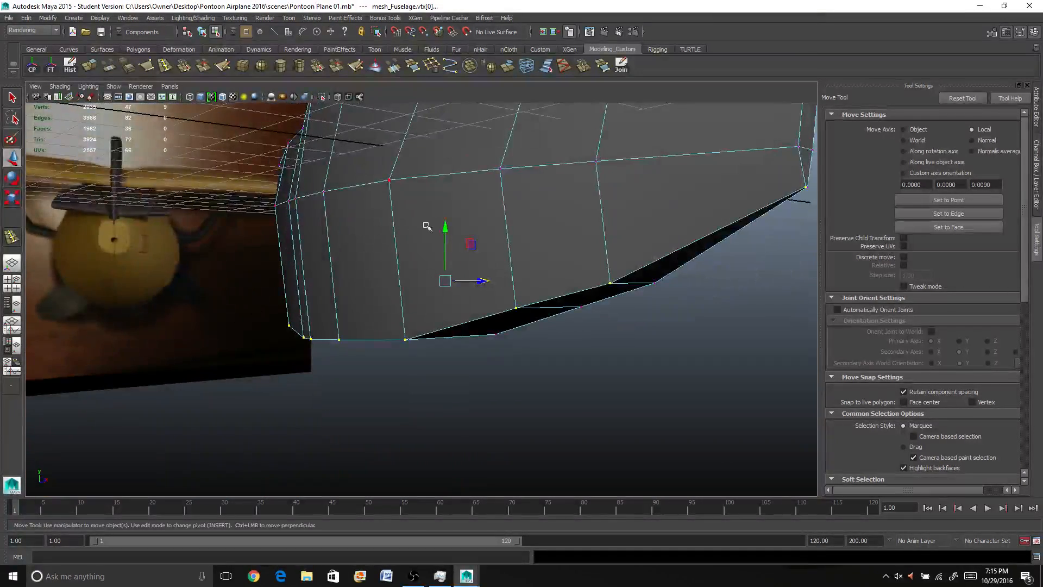
drag(444, 230, 444, 216)
alt+drag(408, 255, 452, 278)
alt+drag(387, 279, 640, 233)
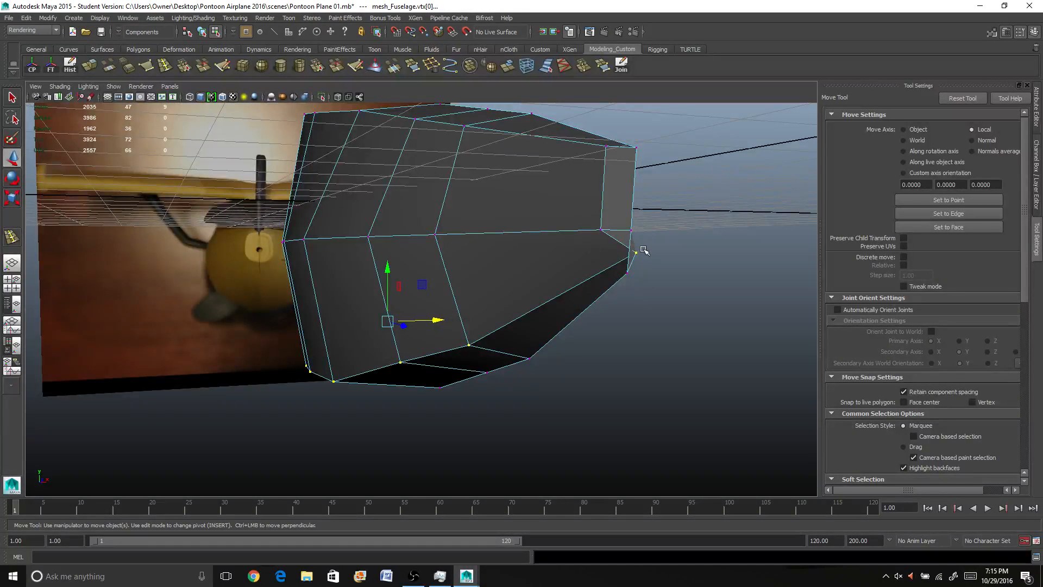
Step: Move the tail's lower outer vertex back outward from the centerline and adjust its height
click(634, 253)
alt+drag(673, 249, 607, 312)
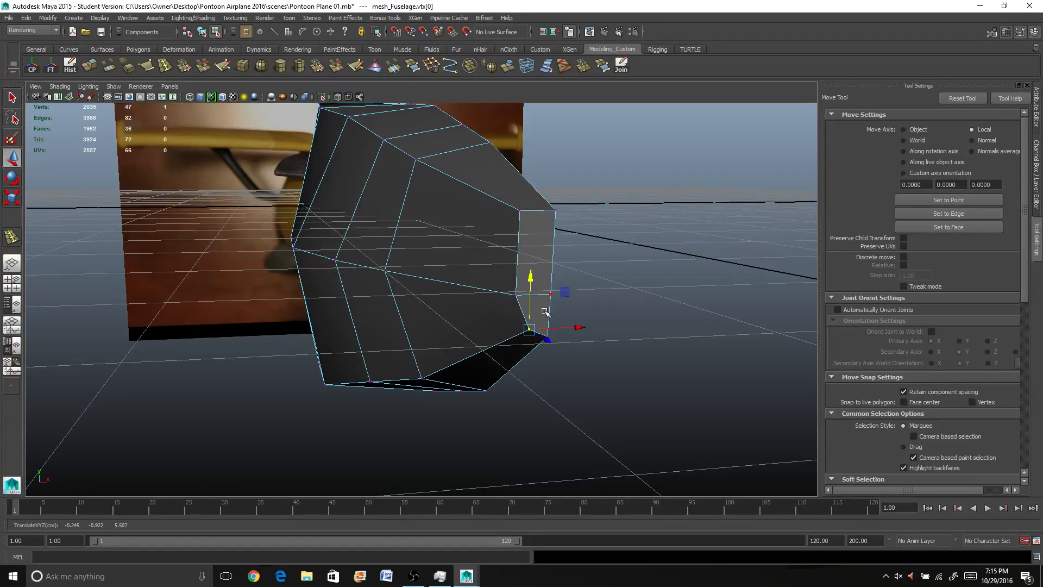
alt+drag(533, 314, 483, 306)
Step: Insert two lengthwise edge loops with edge flow enabled, one below and one above the fuselage side's middle edge line
right_click(488, 255)
click(534, 242)
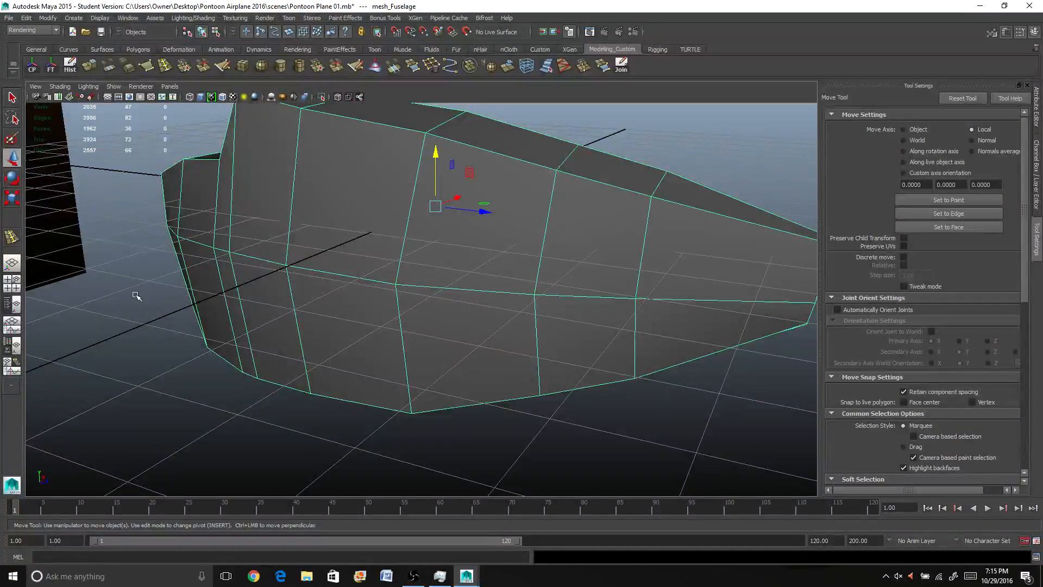
click(11, 240)
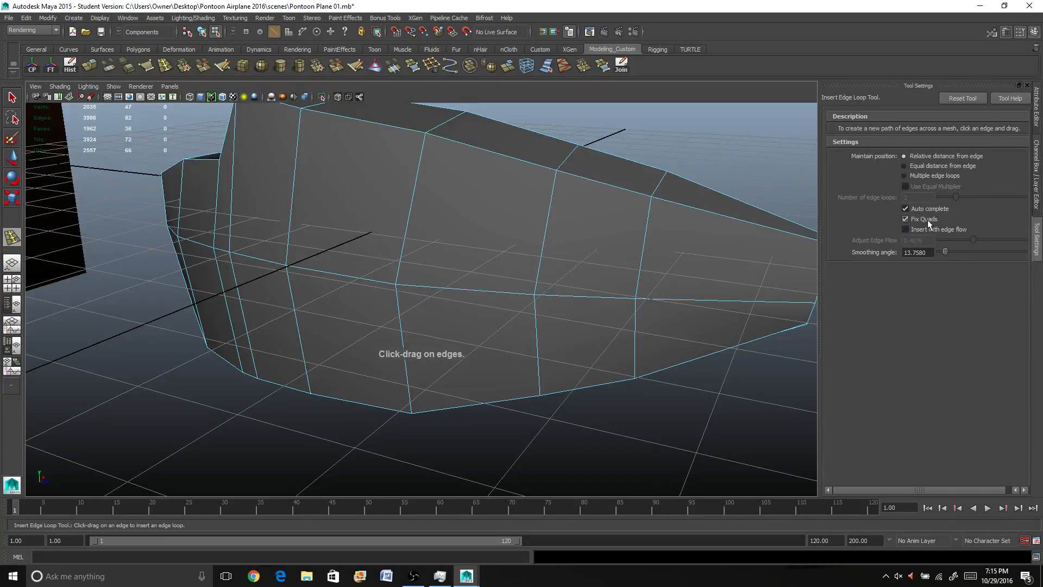
click(906, 229)
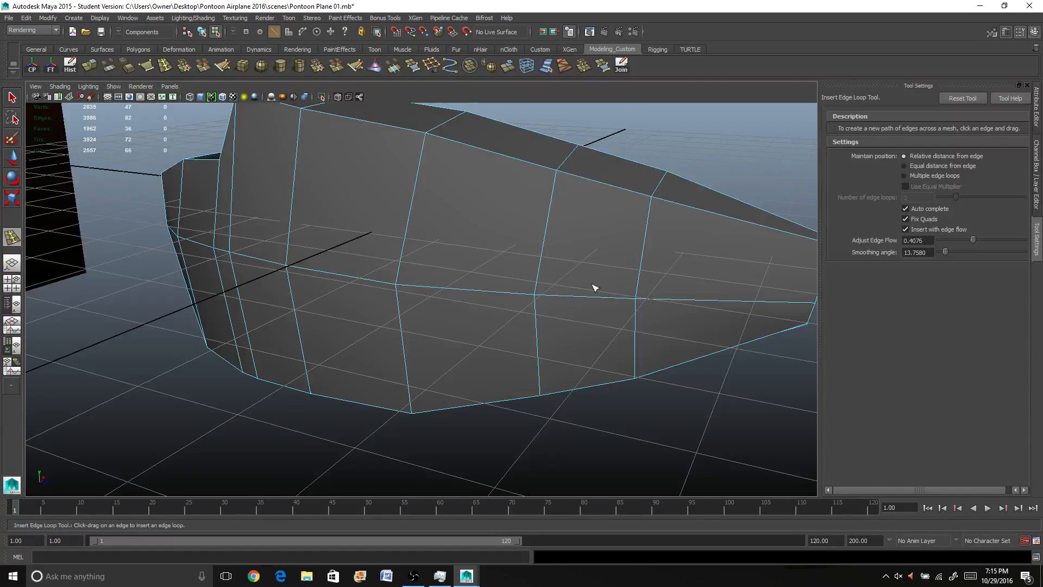
alt+drag(594, 287, 366, 367)
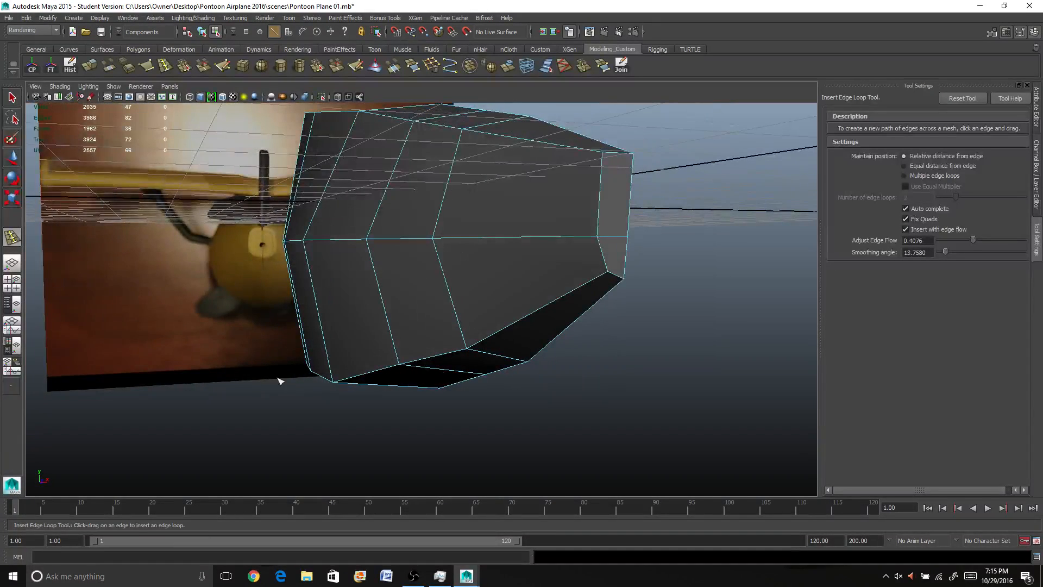
click(450, 292)
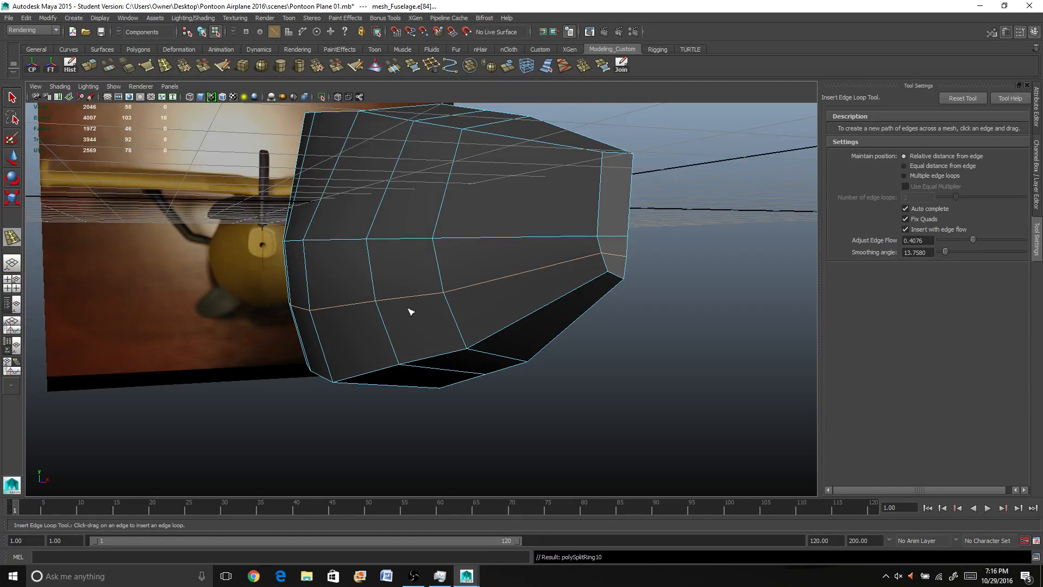
alt+drag(317, 291, 644, 298)
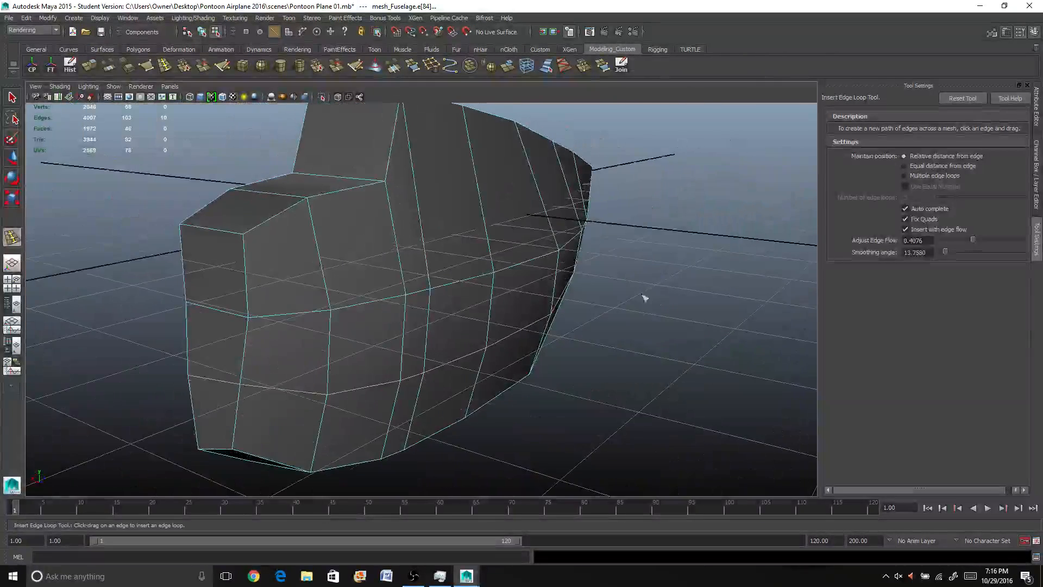
click(485, 210)
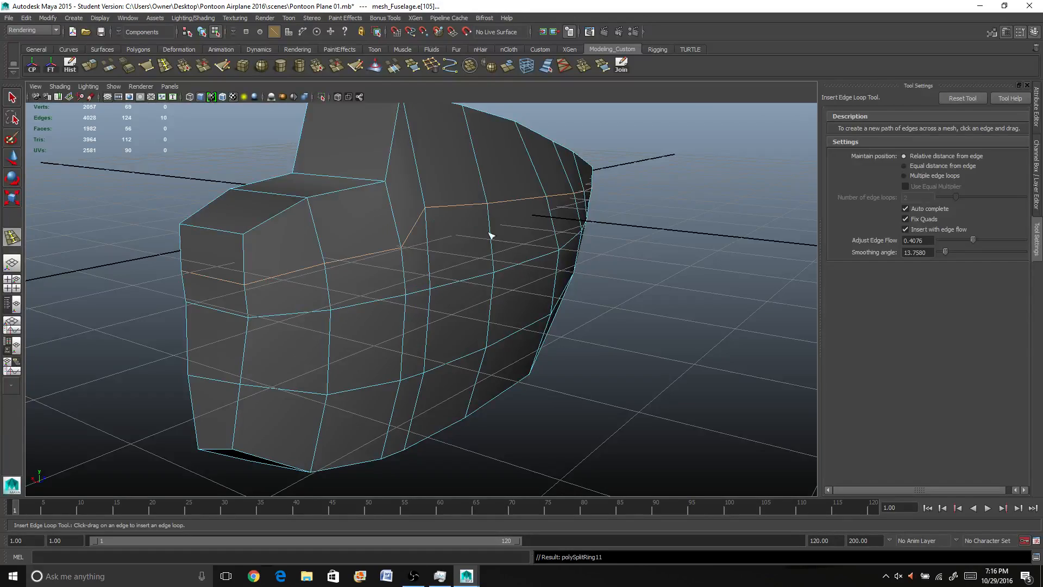
Step: Insert vertical edge loops just behind the cabin's upper front corner and just ahead of the windshield's base
alt+drag(490, 235, 468, 341)
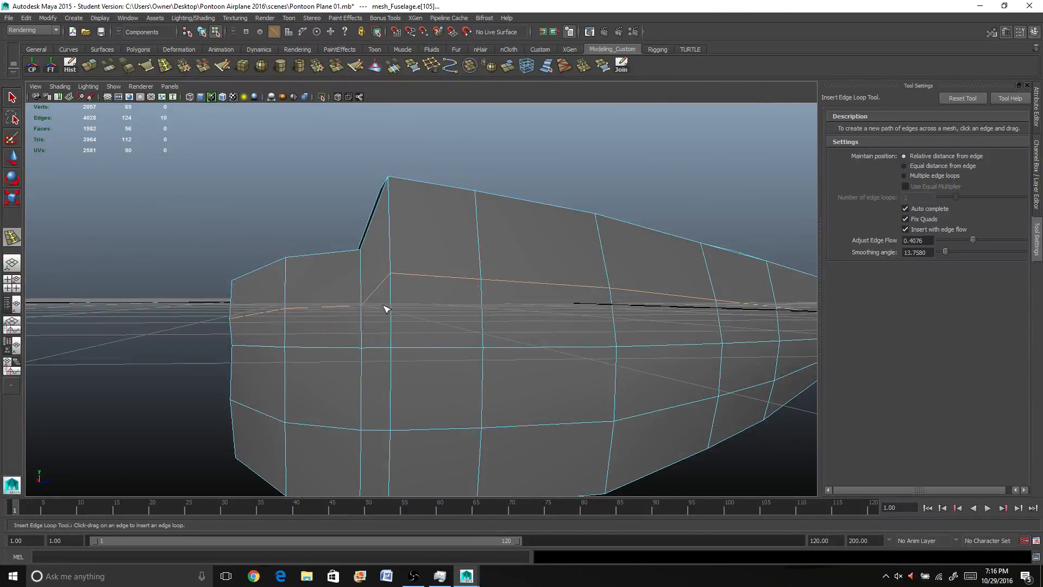
click(407, 276)
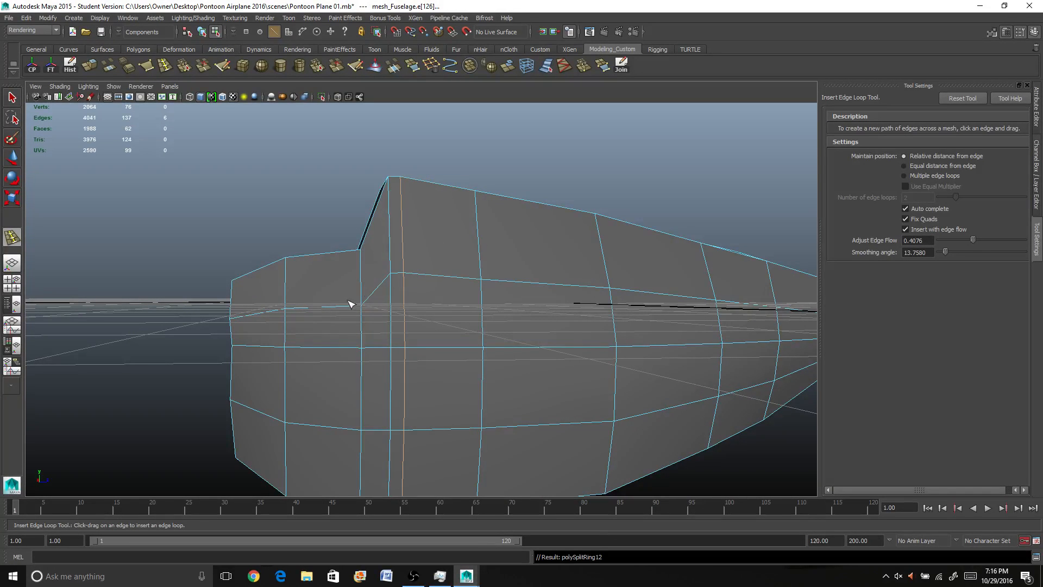
drag(345, 307, 346, 337)
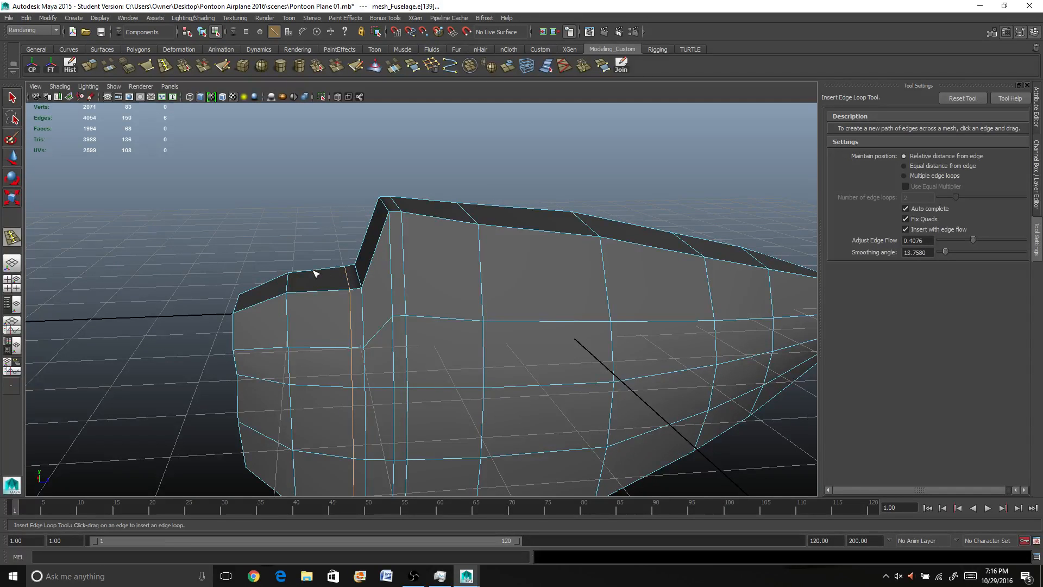
key(q)
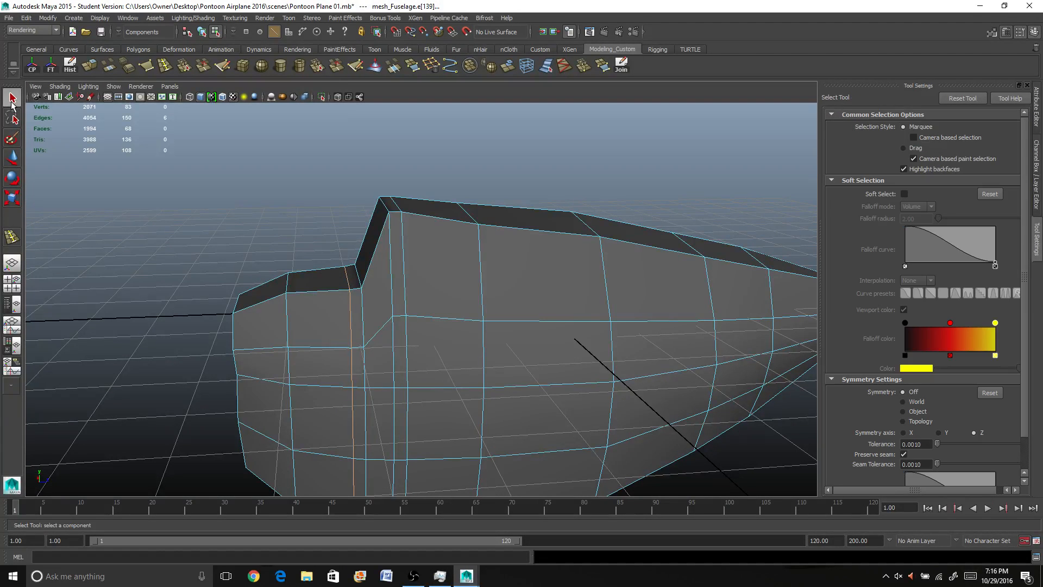
Step: Return the fuselage to object mode, preview it smoothed, and switch back to the unsmoothed display
click(401, 268)
right_drag(400, 268, 431, 252)
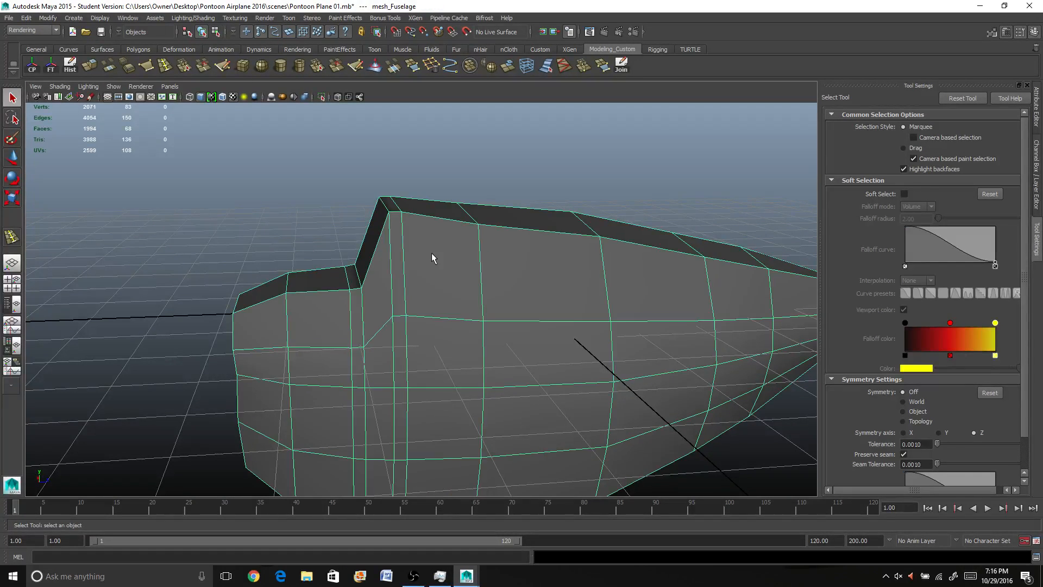
key(3)
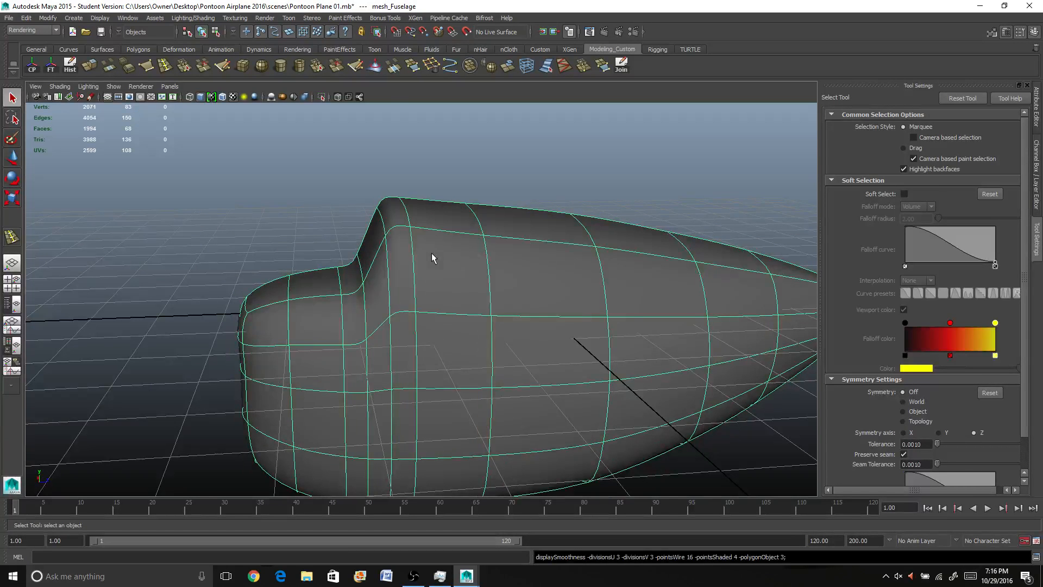
key(1)
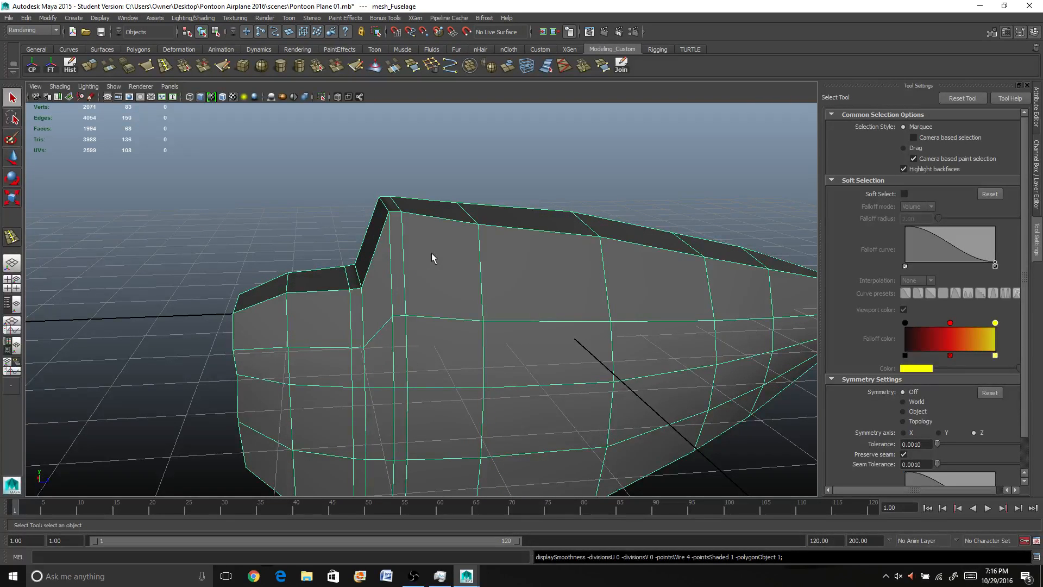
Step: Select the fuselage half's centerline border edge loop, scale it flat across the width, and return to object mode
scroll(431, 253, down, 3)
alt+drag(433, 256, 472, 270)
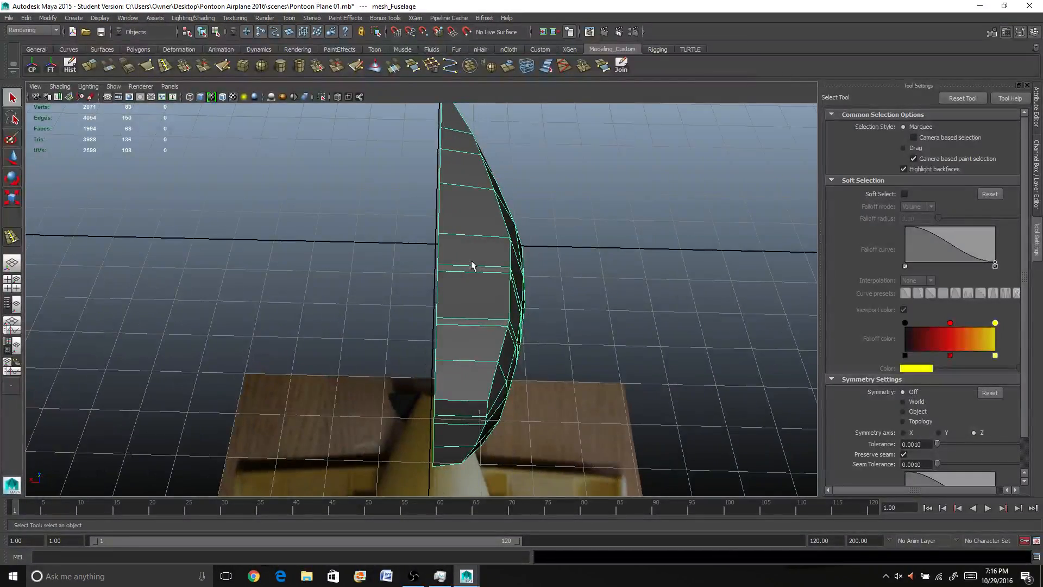
right_drag(464, 238, 433, 227)
scroll(436, 220, down, 3)
click(433, 237)
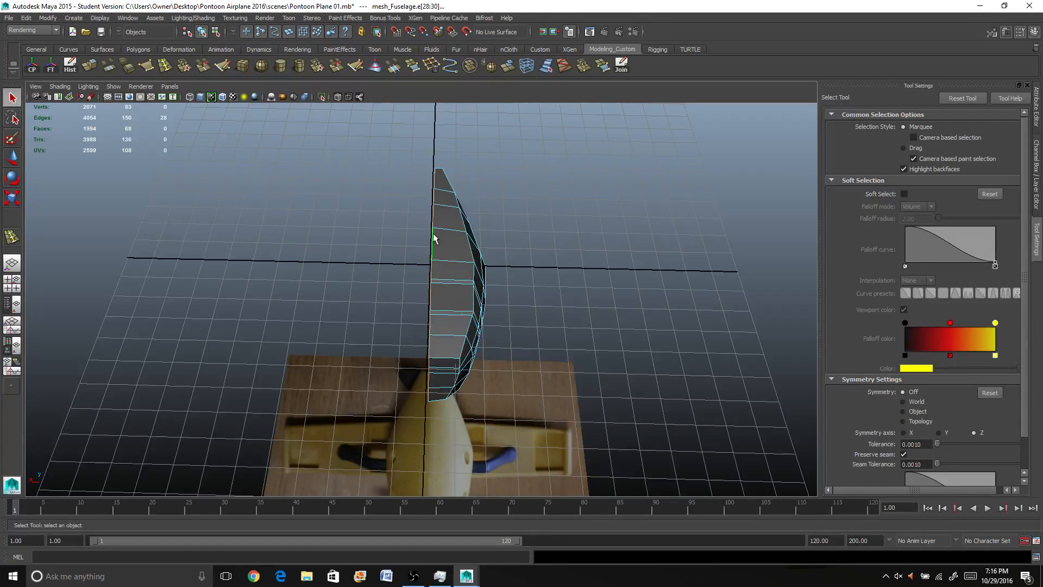
key(r)
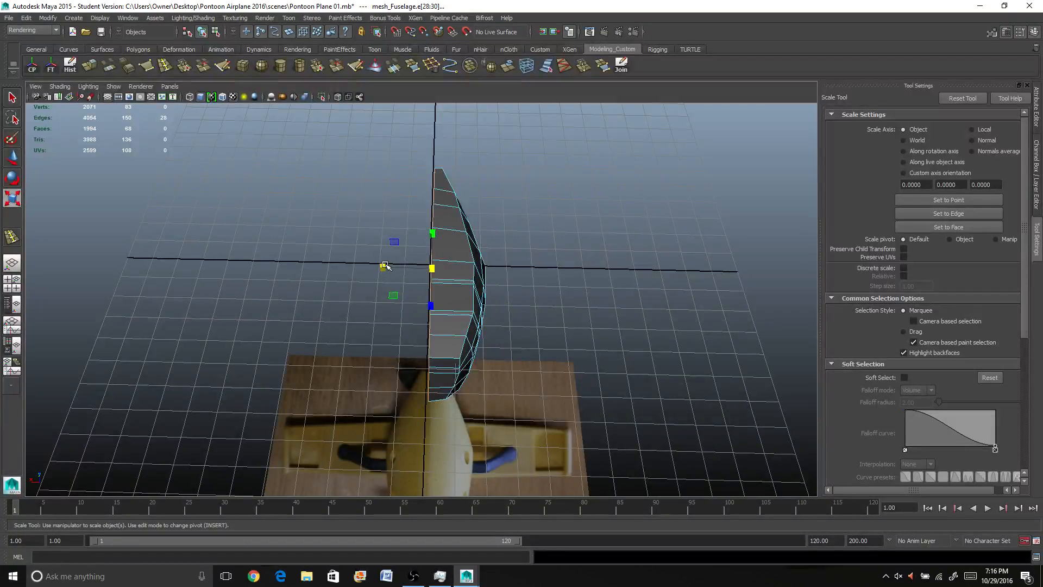
drag(384, 266, 475, 218)
right_drag(476, 219, 493, 207)
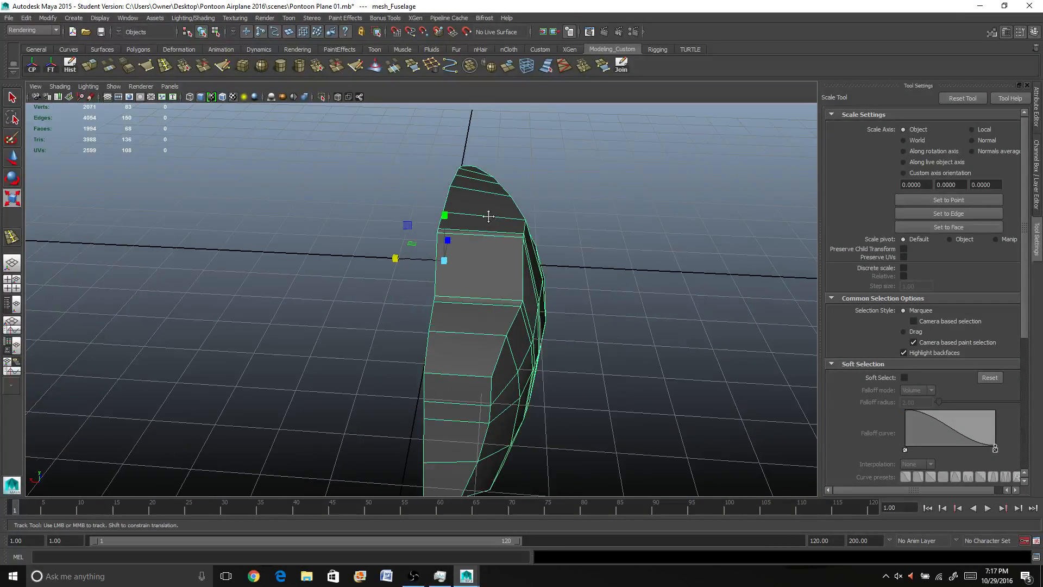
mouse_move(496, 210)
alt+mouse_down()
mouse_move(533, 226)
mouse_move(476, 212)
alt+mouse_up()
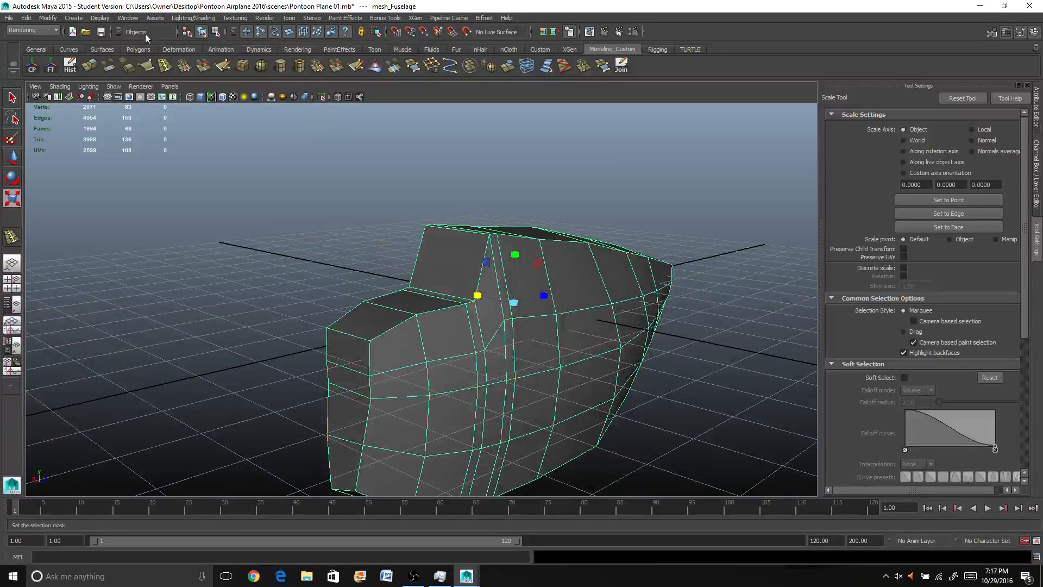
Step: Switch to the Polygons toolset and open the Mirror Geometry options for the fuselage half
click(47, 31)
click(31, 45)
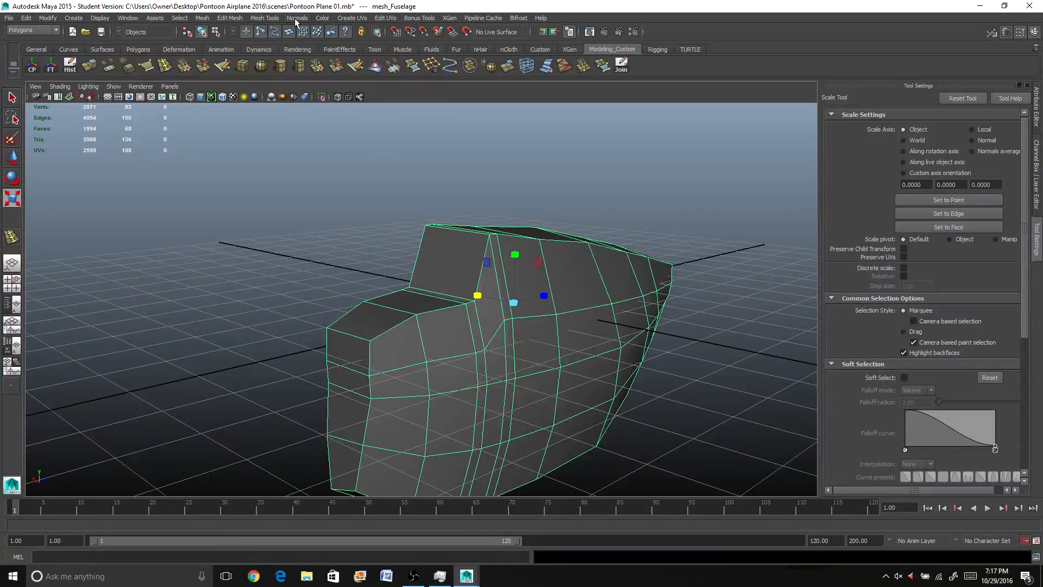
click(230, 17)
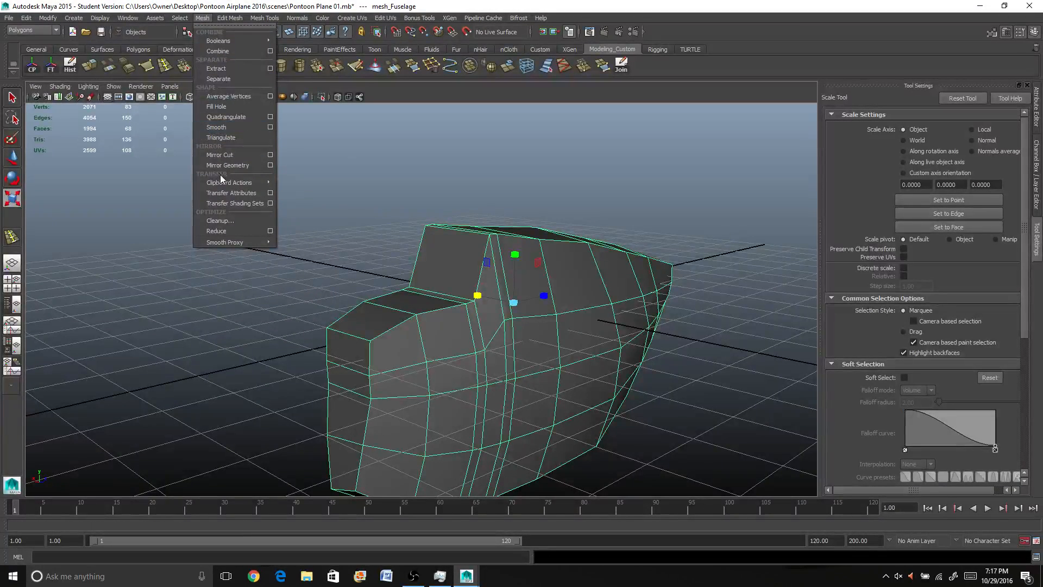
click(270, 164)
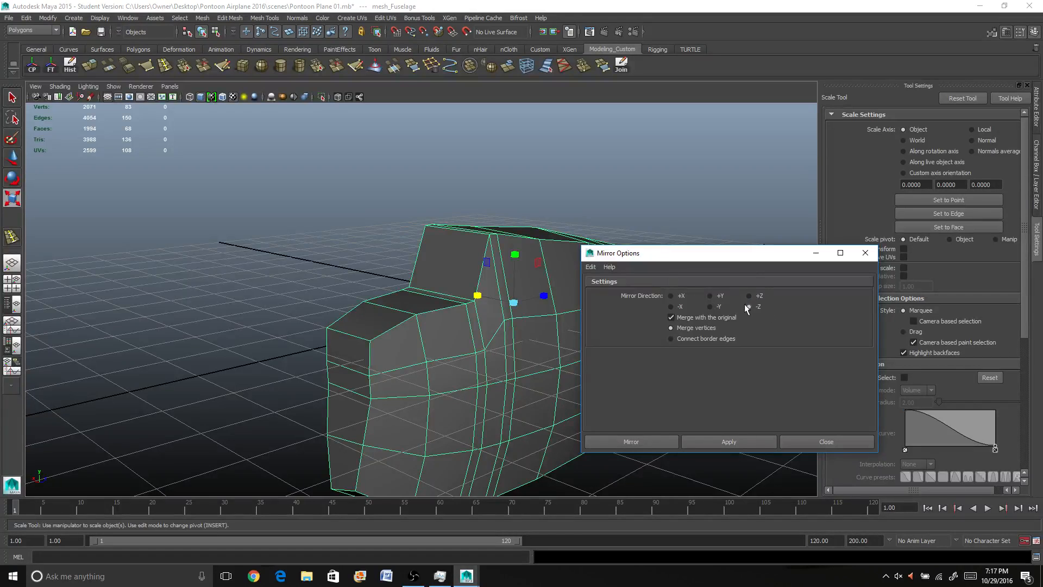
drag(727, 261, 840, 260)
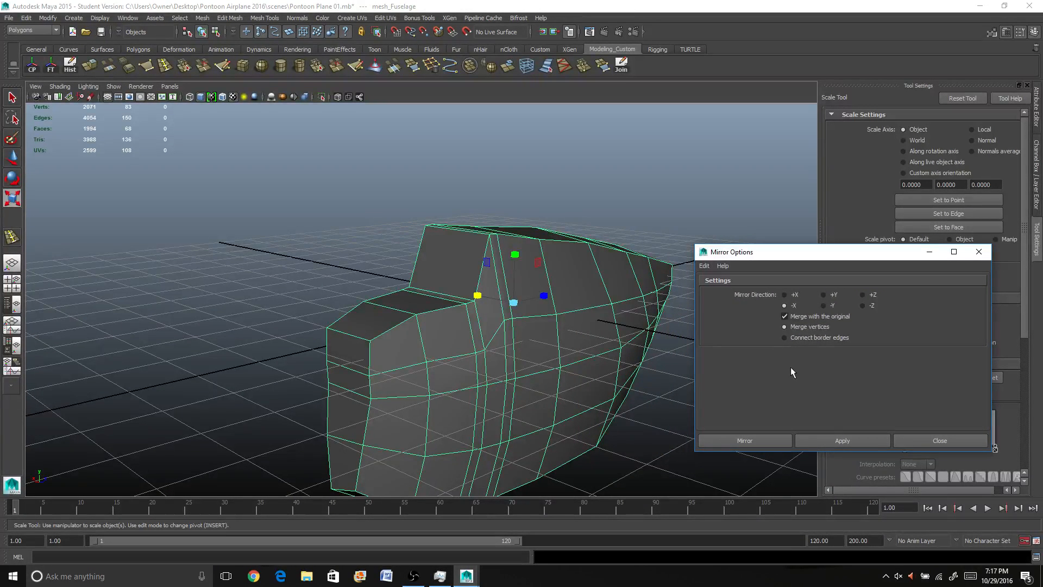
Step: Mirror the fuselage half in the +X direction, merging it with the original and merging vertices, and close the mirror options
click(836, 438)
key(ctrl+z)
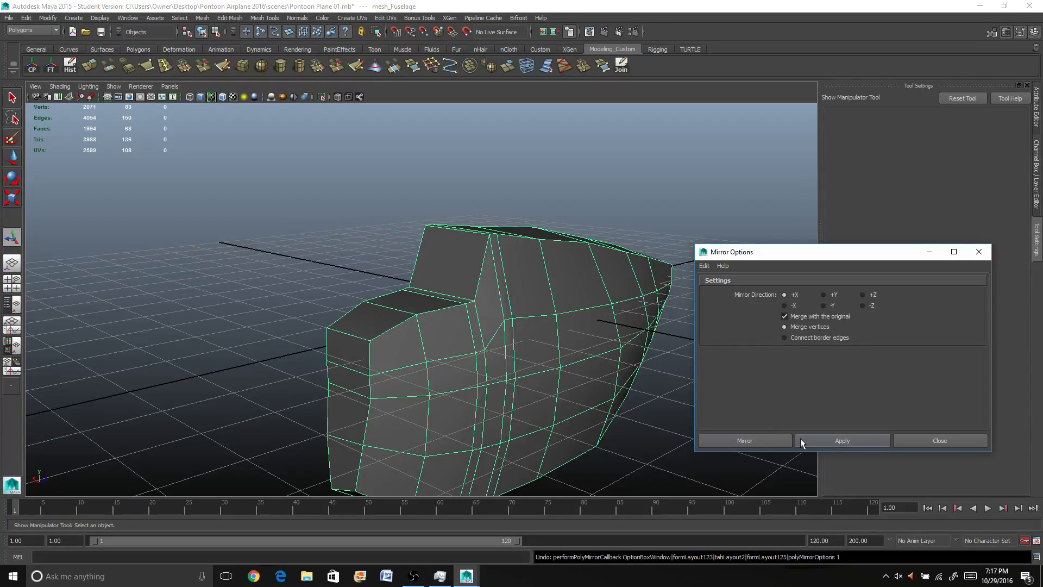
click(819, 438)
alt+drag(396, 353, 445, 353)
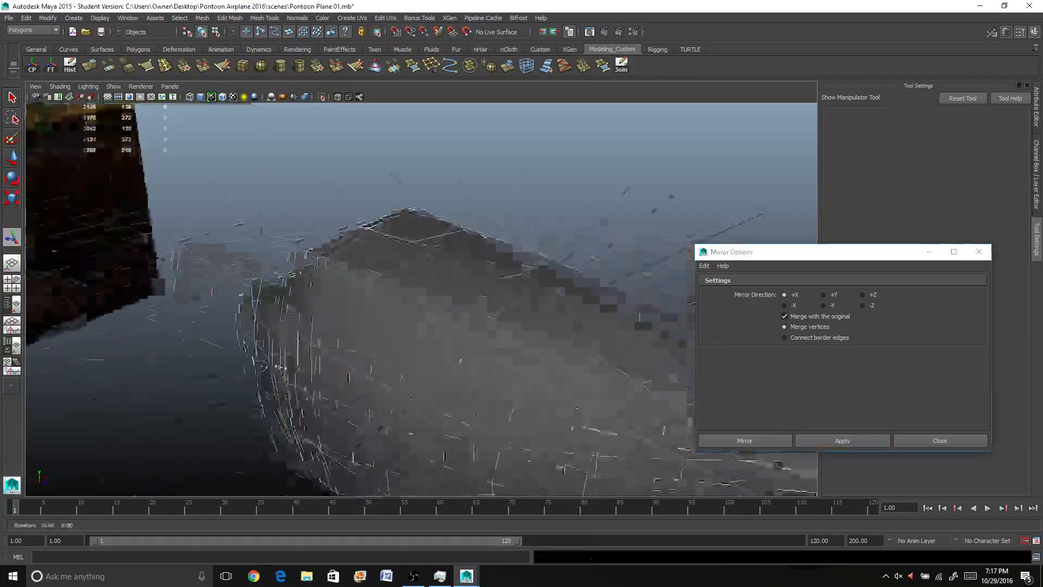
alt+drag(233, 342, 266, 351)
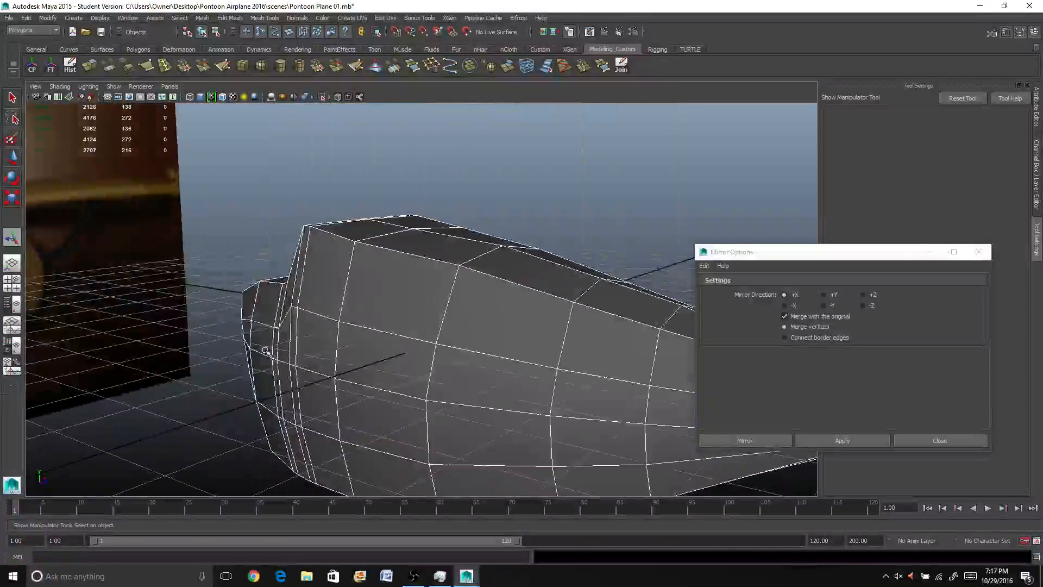
scroll(207, 302, up, 4)
scroll(207, 303, down, 7)
alt+drag(204, 306, 260, 294)
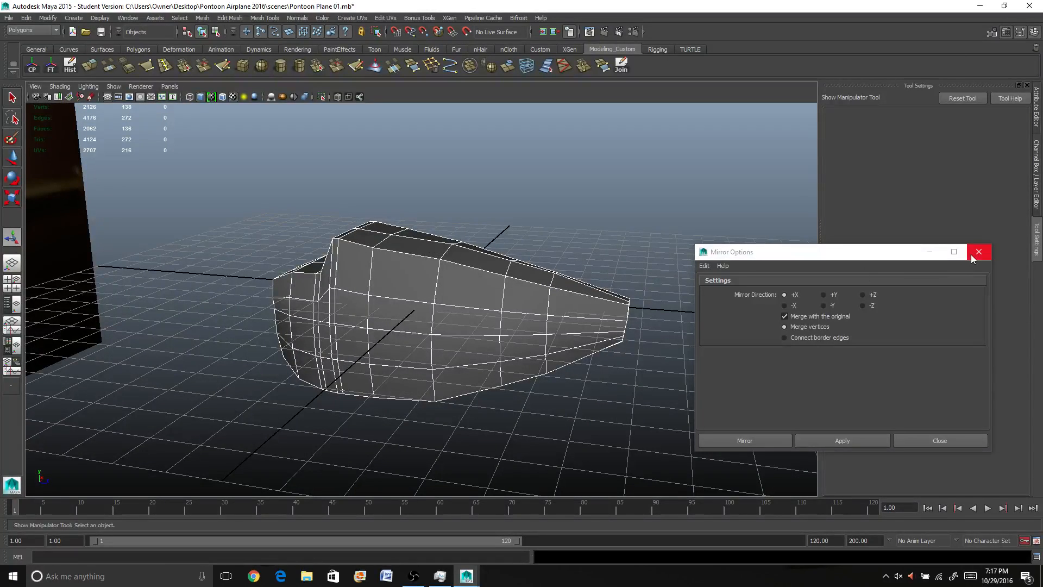
click(970, 254)
Step: Select the mirrored fuselage, preview it smoothed, return to the unsmoothed display, and inspect its shape from several sides
right_drag(474, 287, 516, 273)
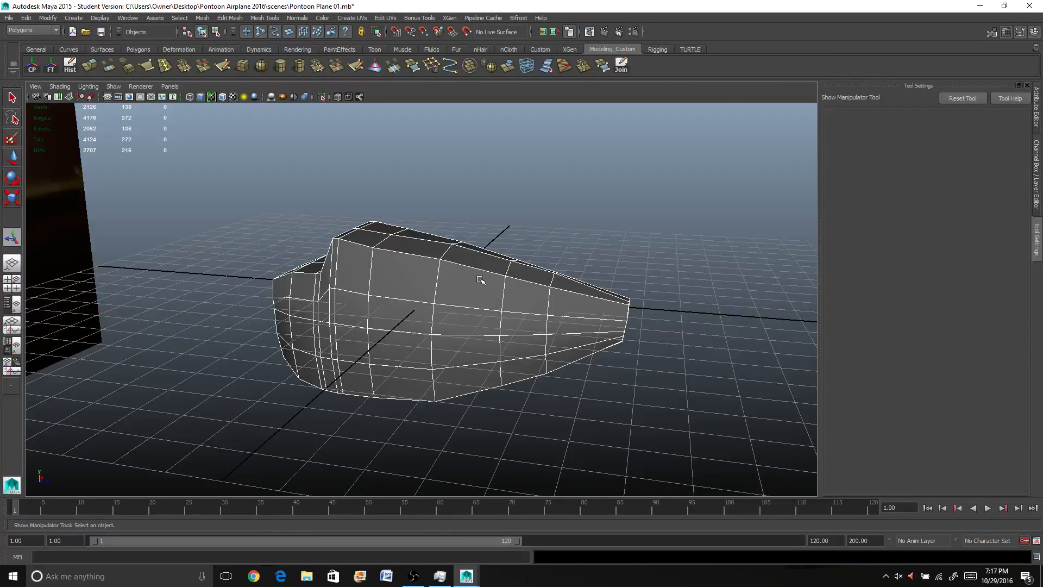
click(466, 279)
alt+drag(466, 279, 440, 259)
key(3)
key(1)
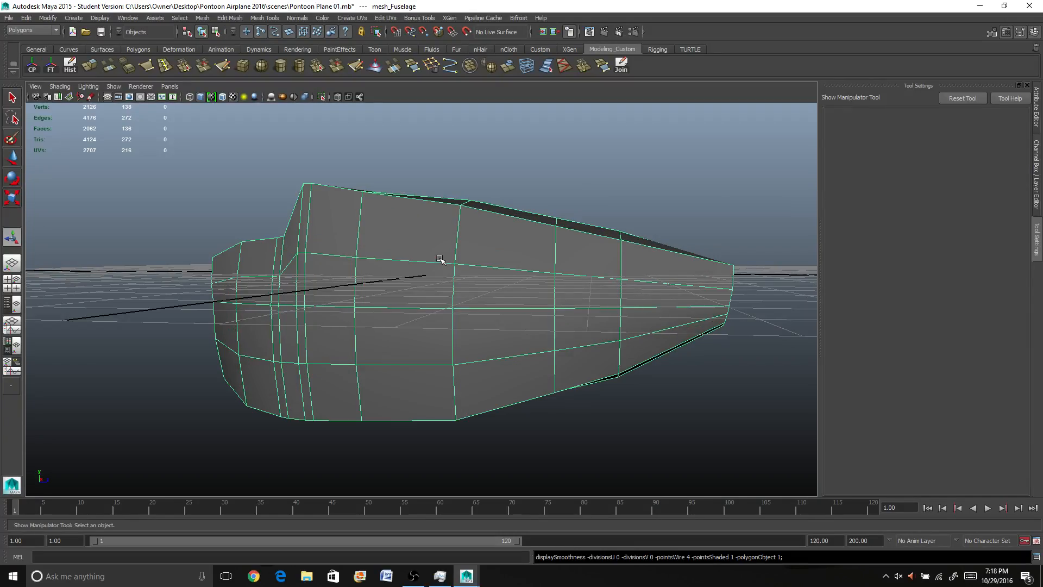
scroll(415, 263, down, 3)
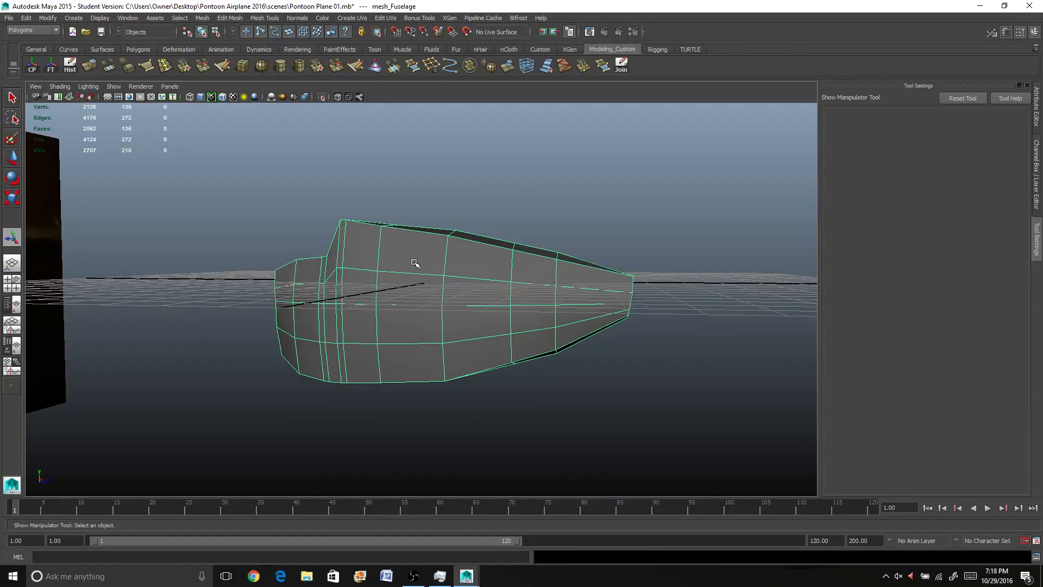
alt+drag(415, 262, 400, 316)
alt+middle_drag(401, 316, 519, 307)
scroll(369, 270, up, 2)
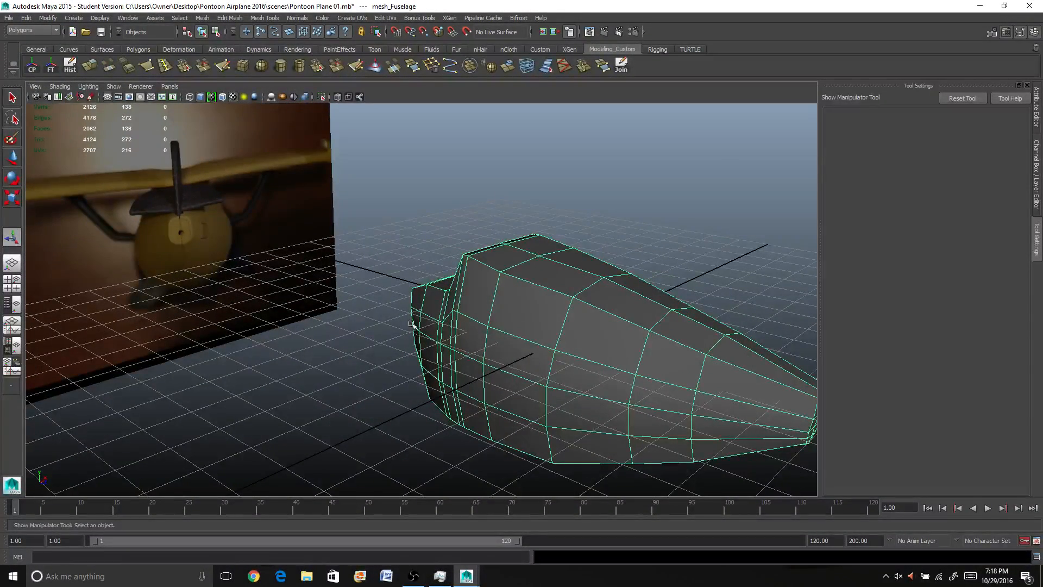
scroll(441, 316, down, 2)
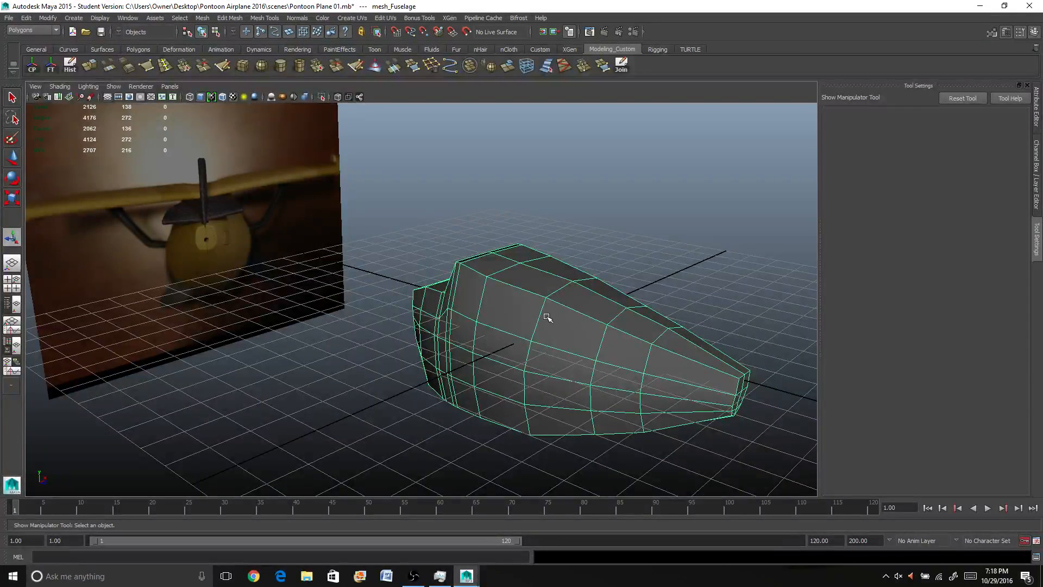
scroll(547, 318, down, 1)
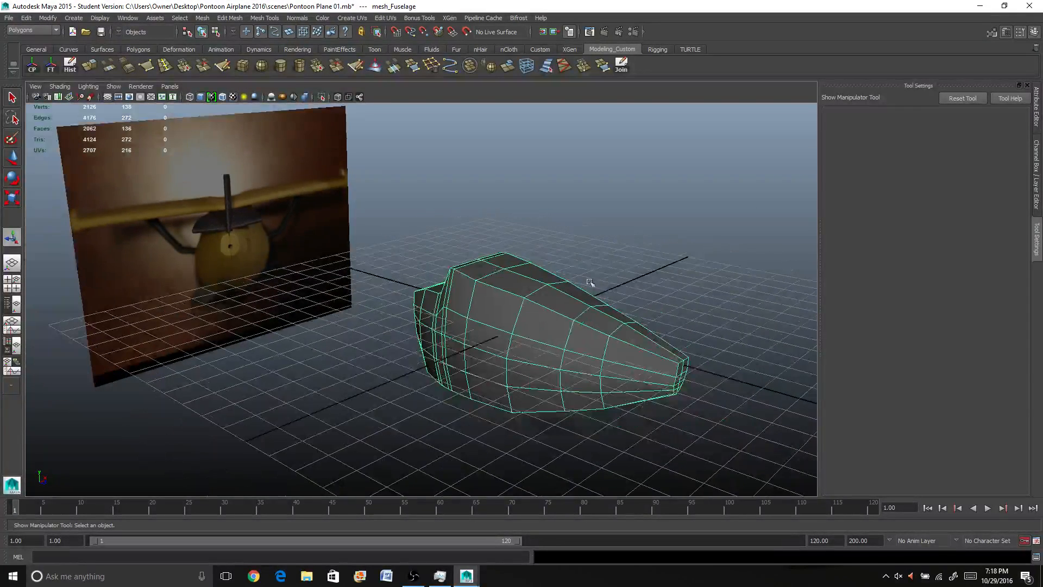
Step: Create a new display layer and name it Reference_Fuselage
click(1036, 169)
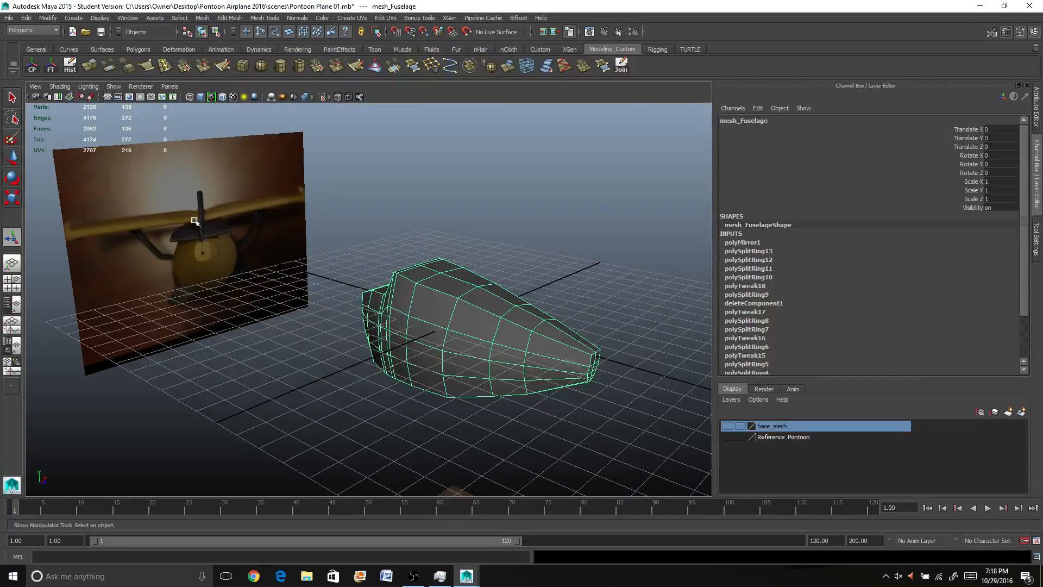
scroll(283, 305, down, 3)
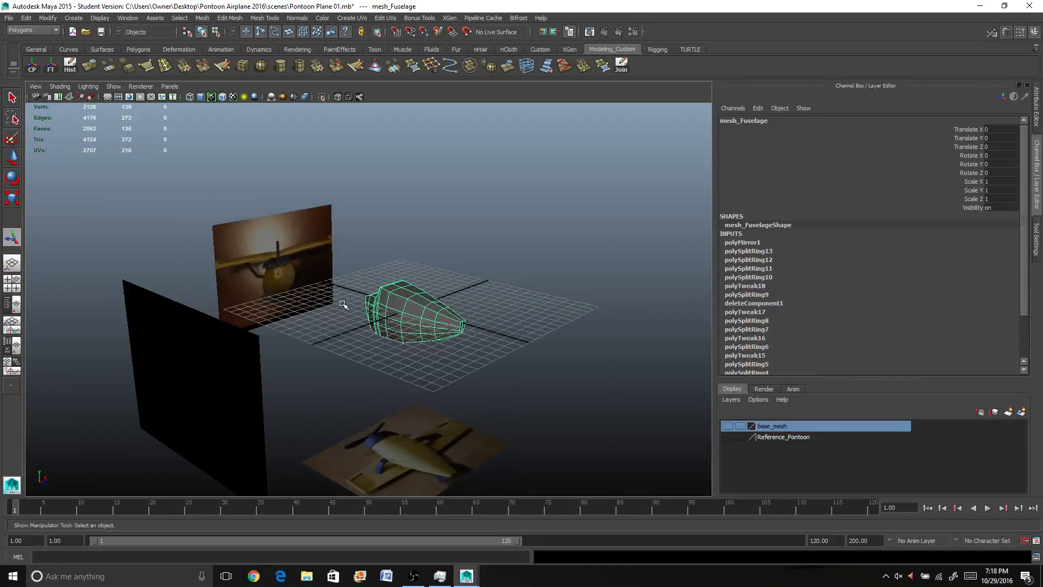
alt+drag(323, 346, 286, 288)
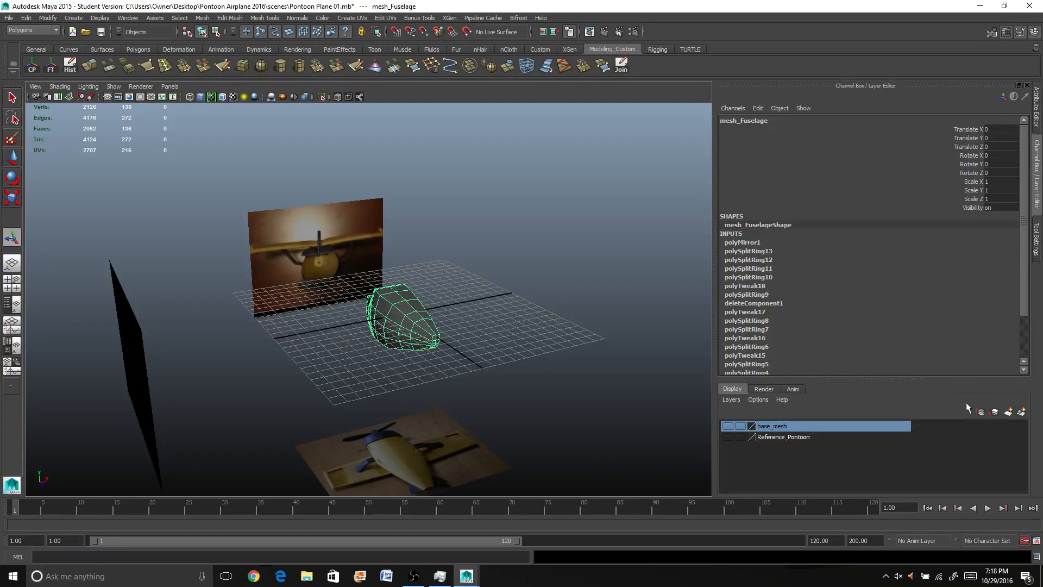
click(1021, 411)
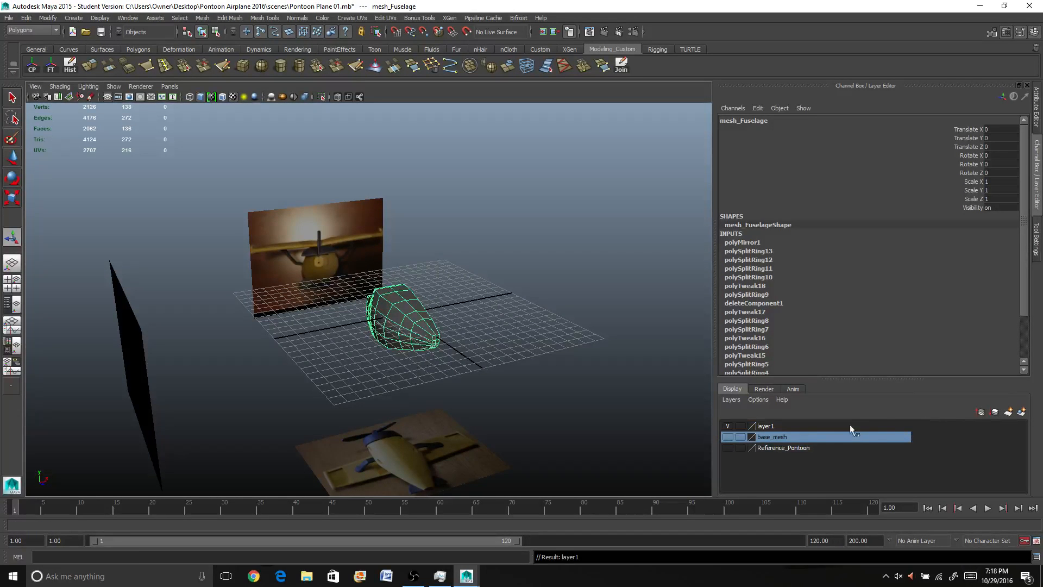
double_click(771, 427)
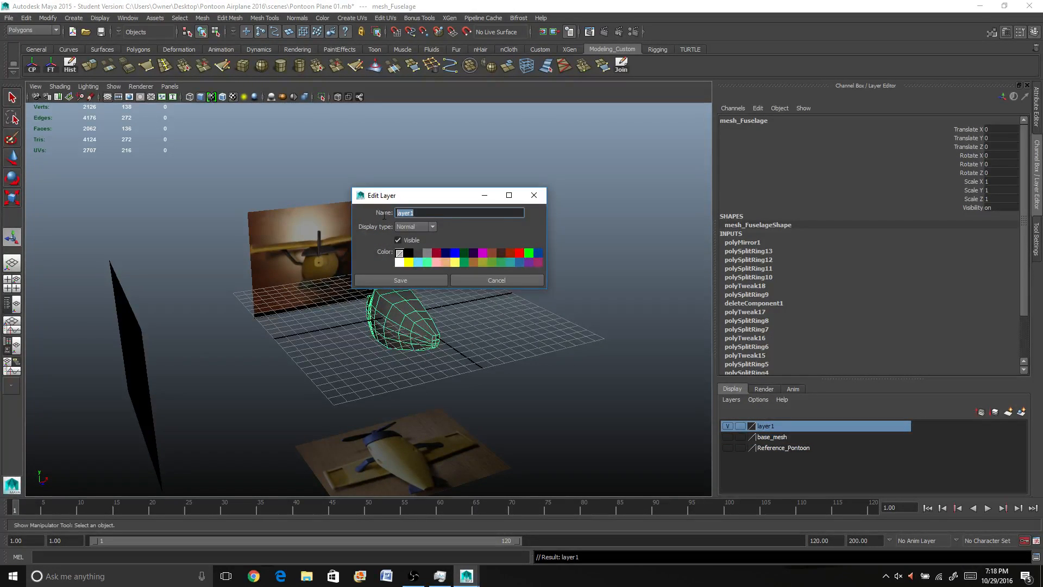
text(Refere)
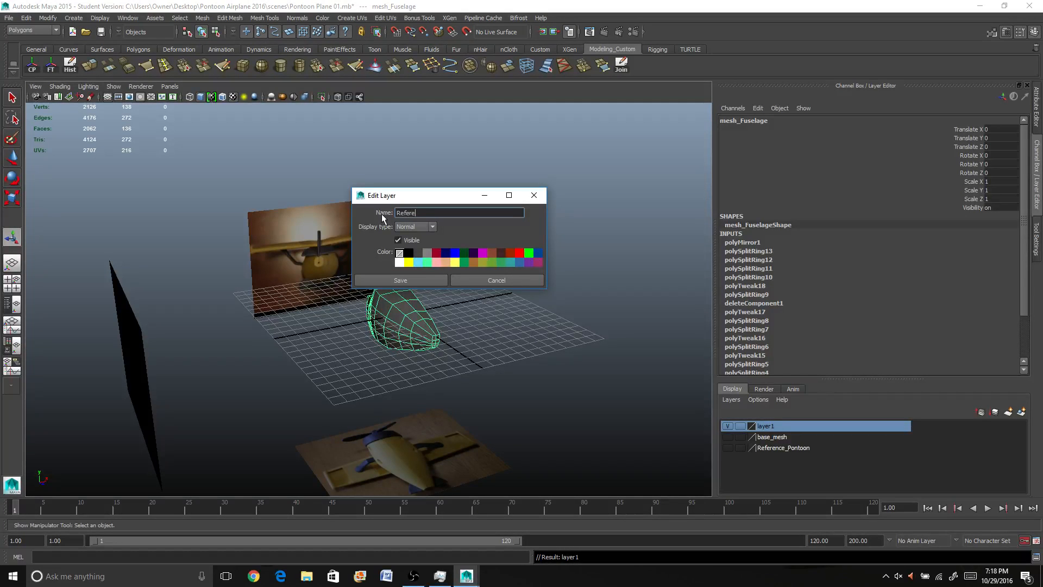
text(nce Fuselage)
key(BackSpace)
text(_)
click(427, 279)
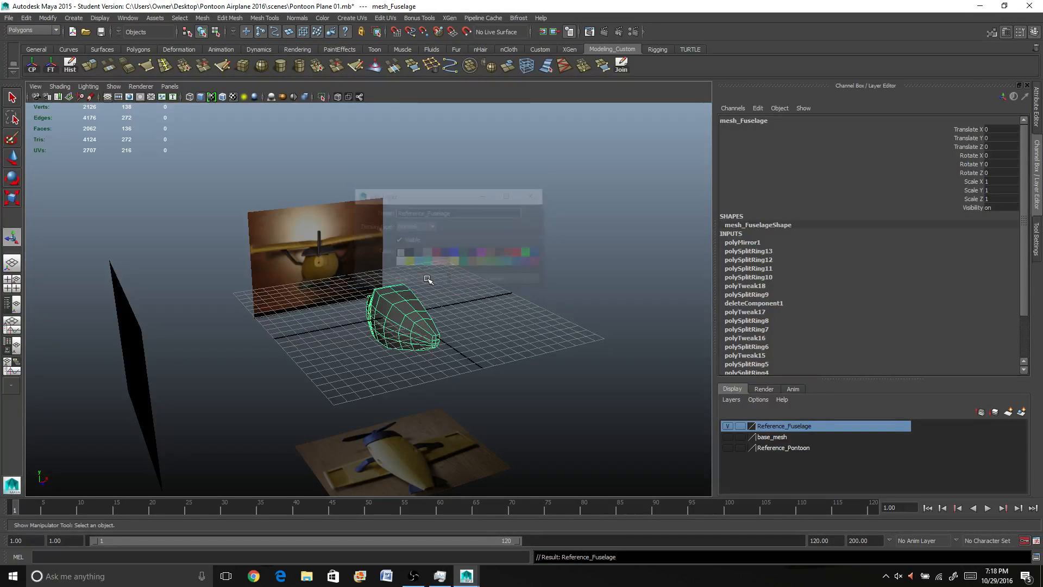
Step: Add the front, side and bottom reference image planes to the Reference_Fuselage layer and set the layer's display type to Reference
click(307, 261)
shift+click(133, 356)
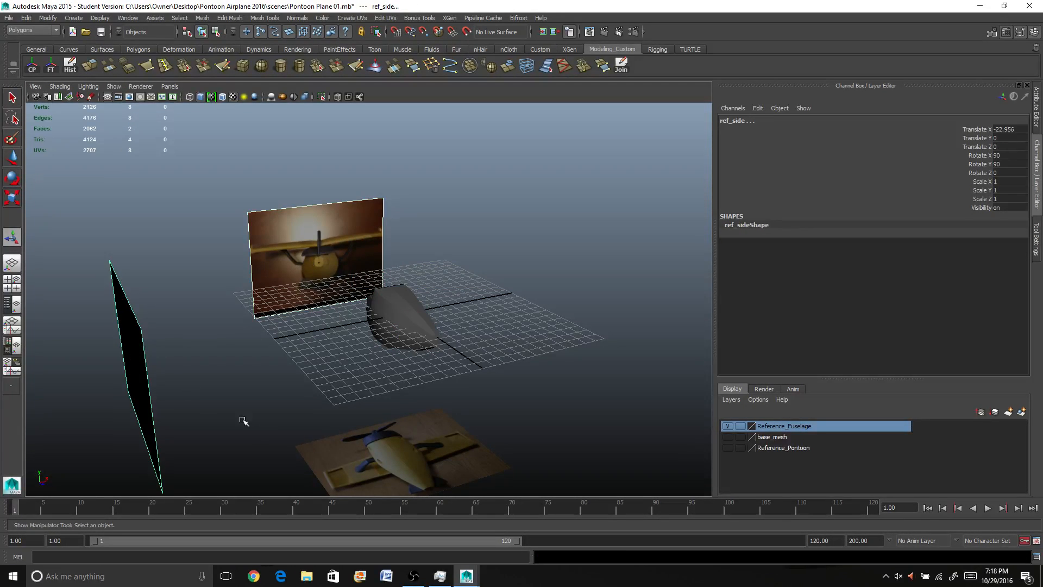
shift+click(321, 457)
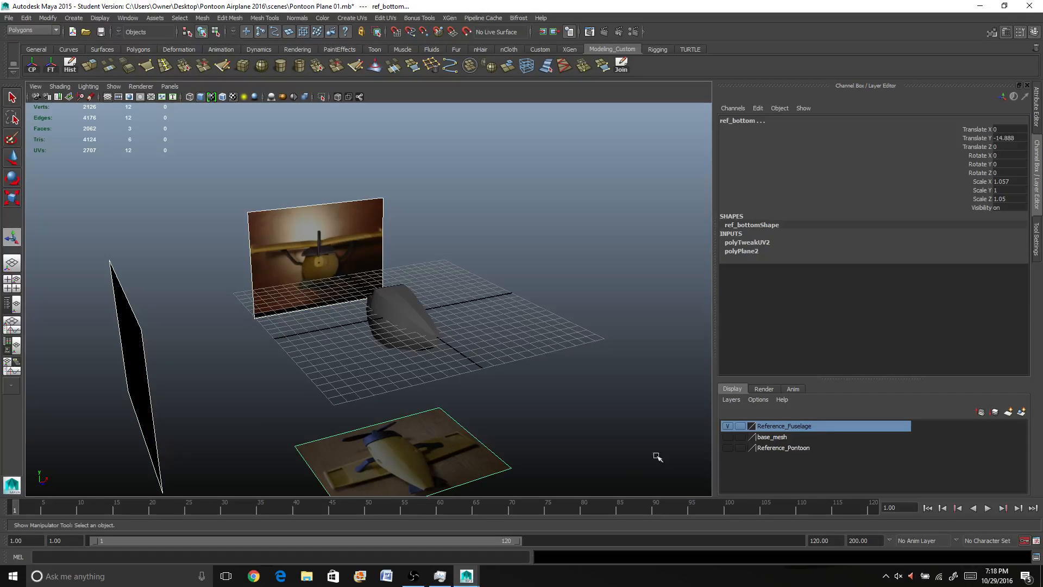
right_click(786, 425)
click(814, 432)
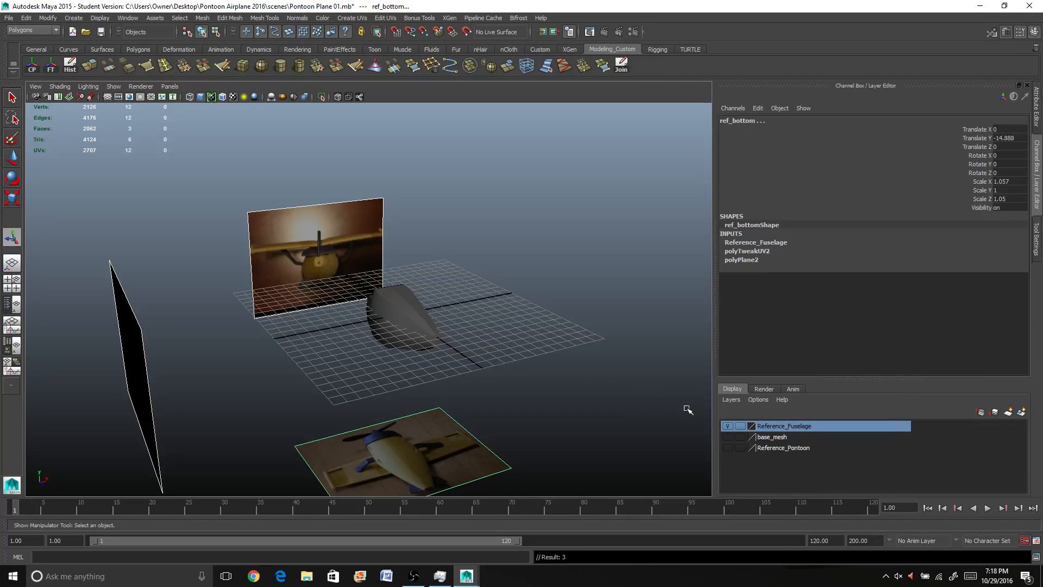
click(739, 427)
click(739, 427)
click(422, 270)
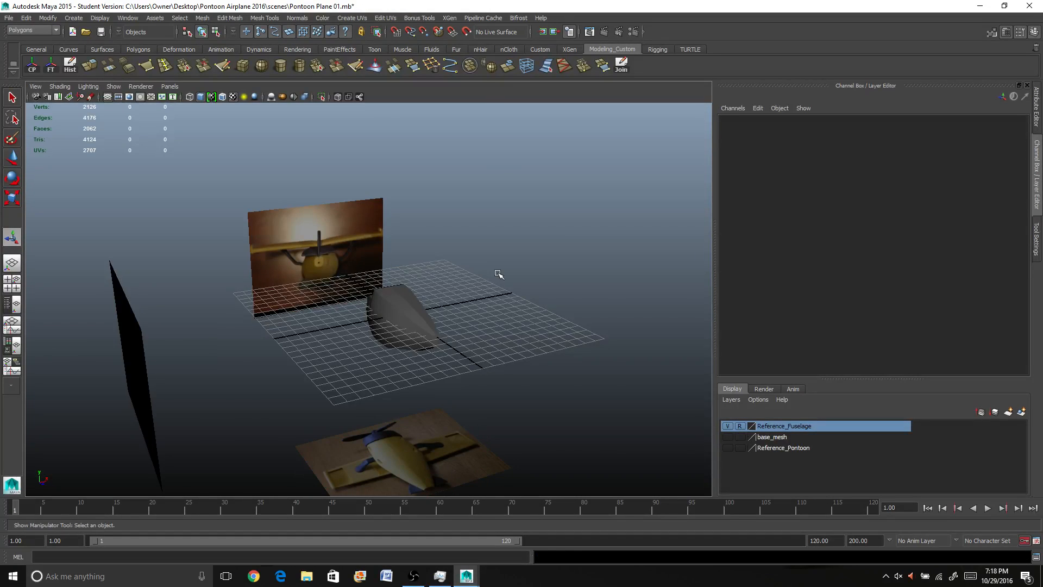
Step: Save the scene under its existing name, accepting the student version notice
scroll(494, 276, up, 5)
alt+drag(531, 279, 449, 270)
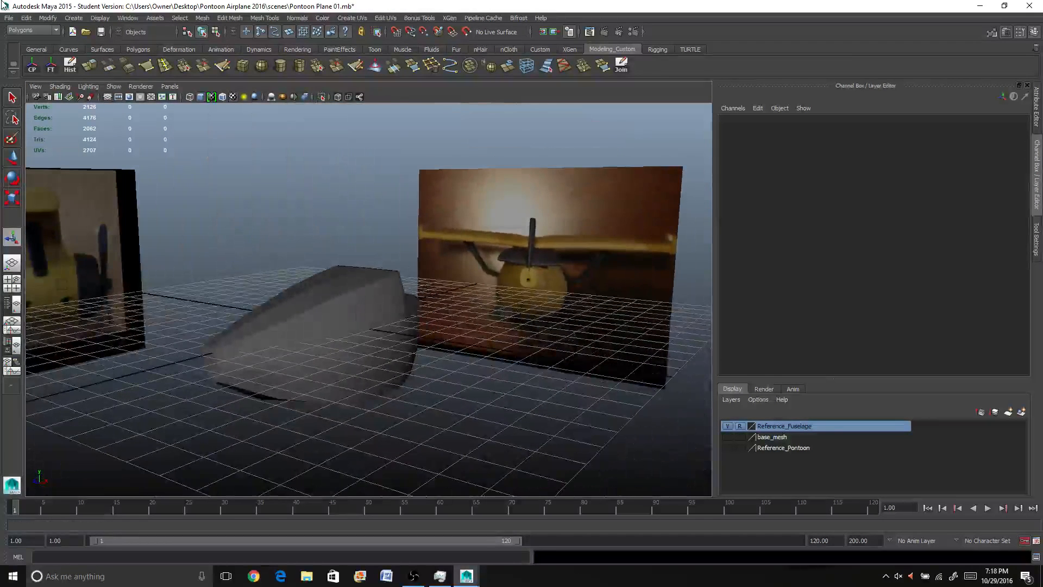
click(9, 18)
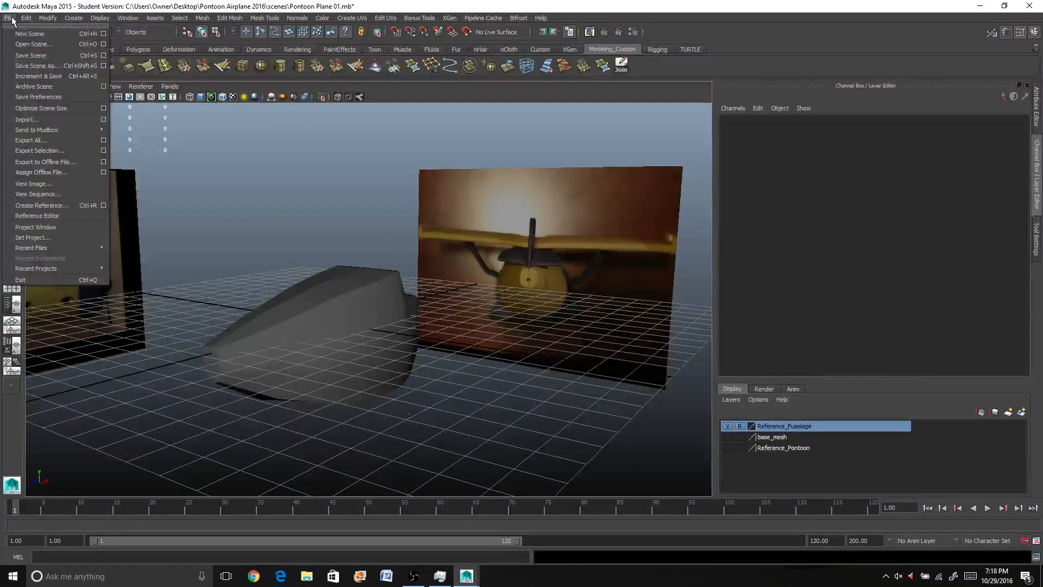
click(32, 55)
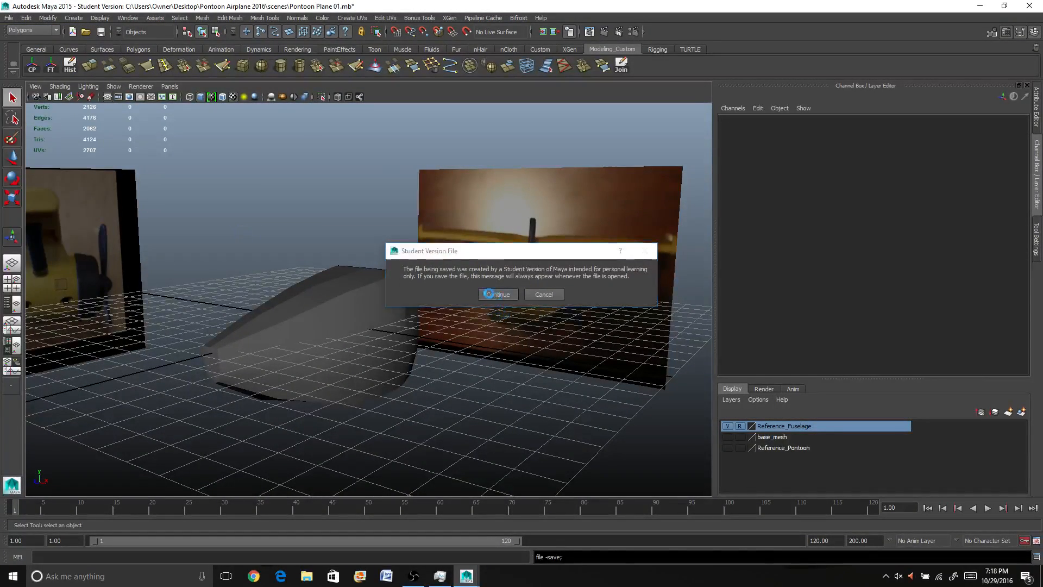
click(490, 294)
alt+drag(222, 260, 265, 269)
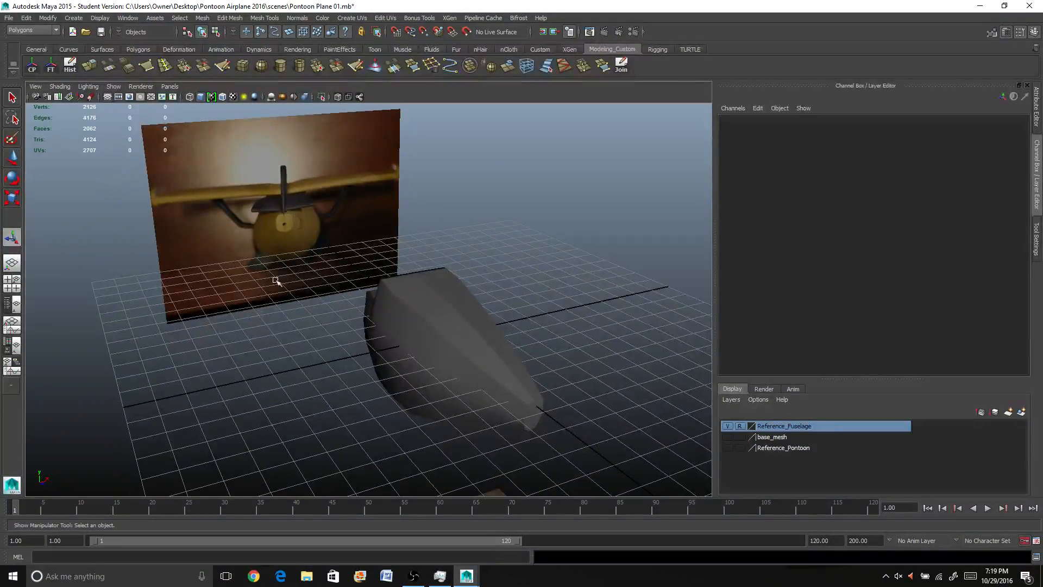
scroll(282, 277, up, 6)
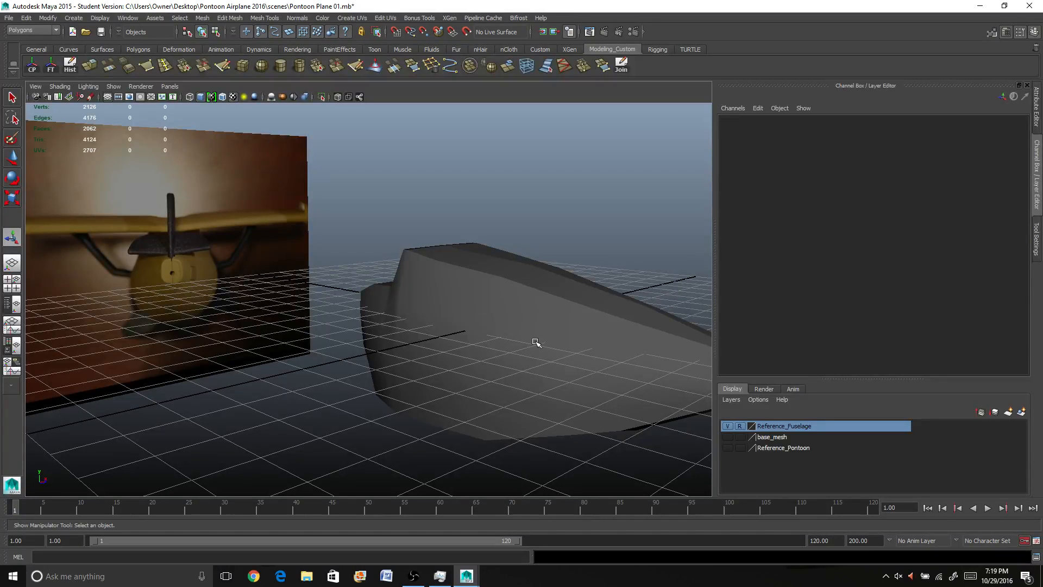
scroll(524, 339, down, 2)
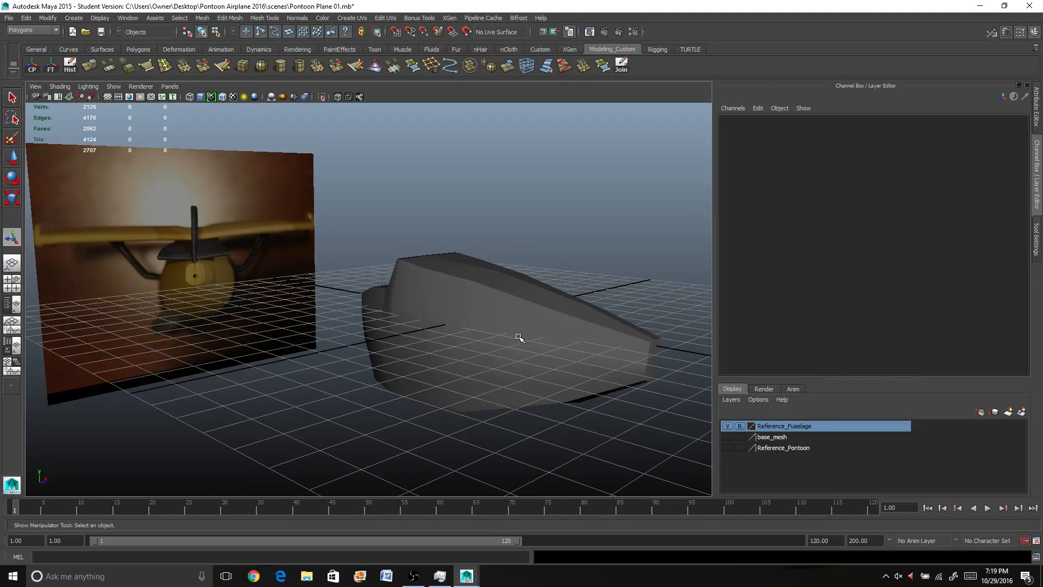